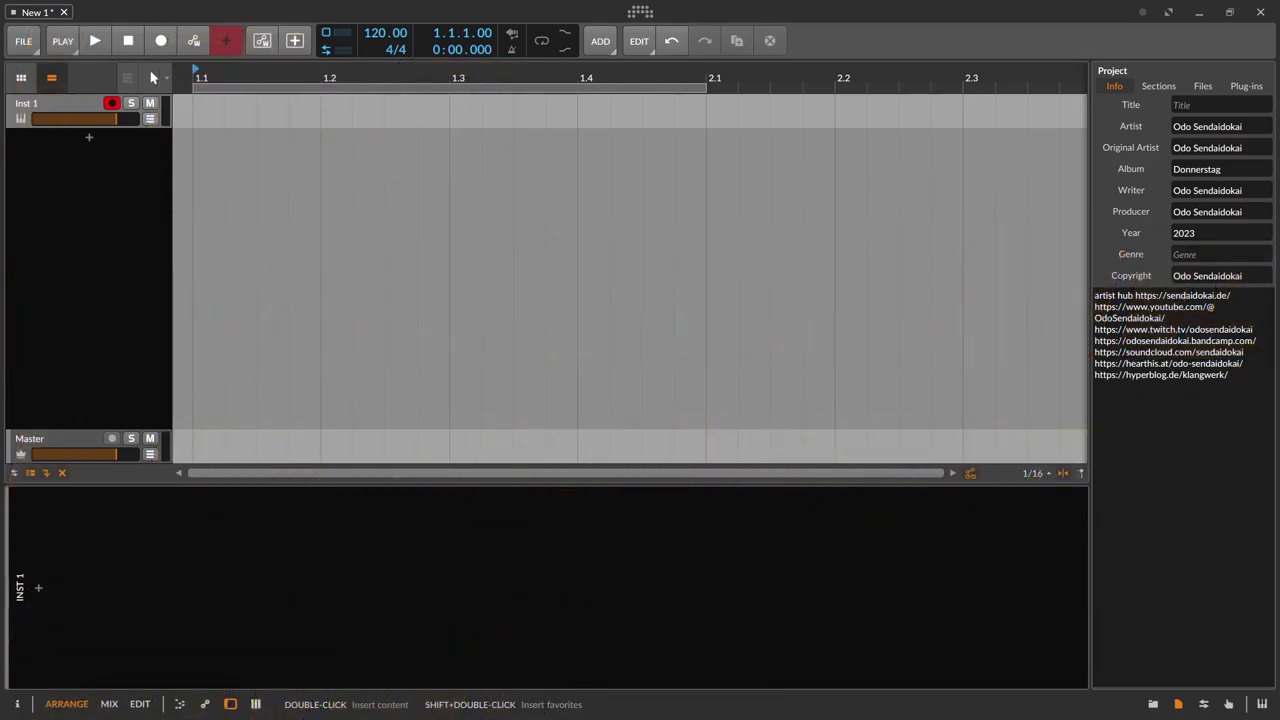
Insert Surge XT on the instrument track and load its Cyber Pad patch.
{"action": "key", "text": "i"}
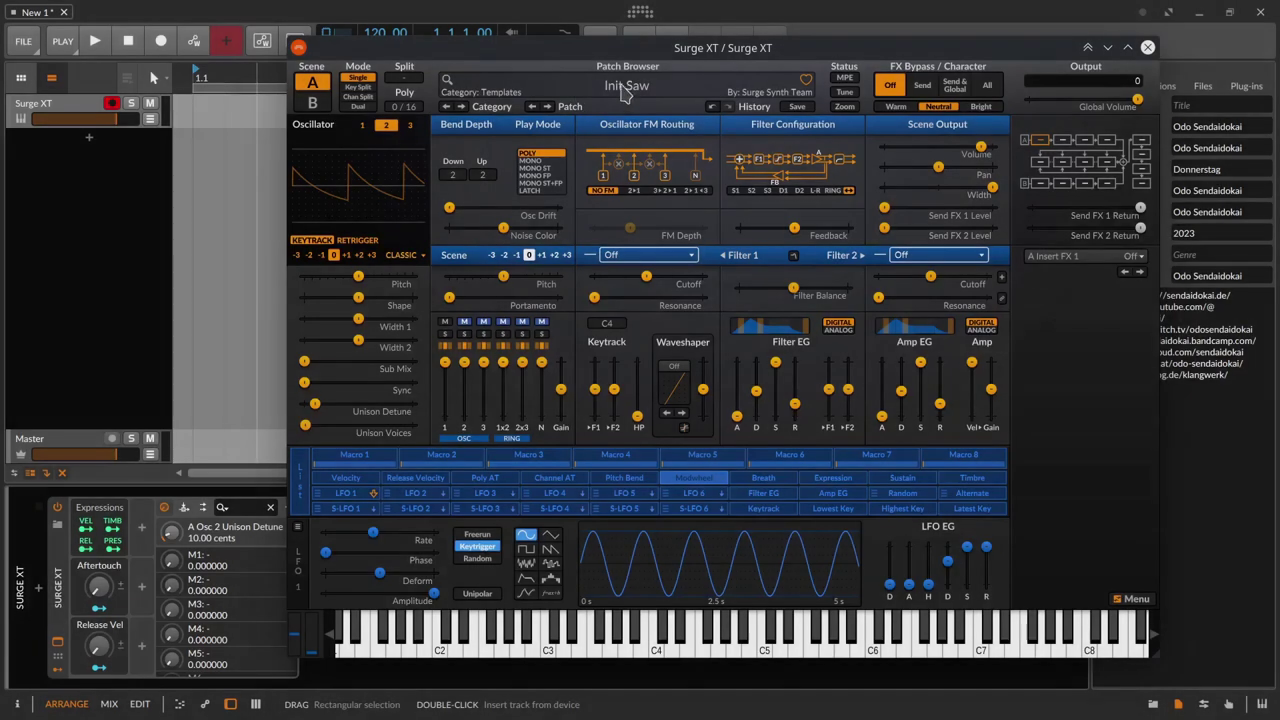
{"action": "left_click", "coordinate": [449, 80]}
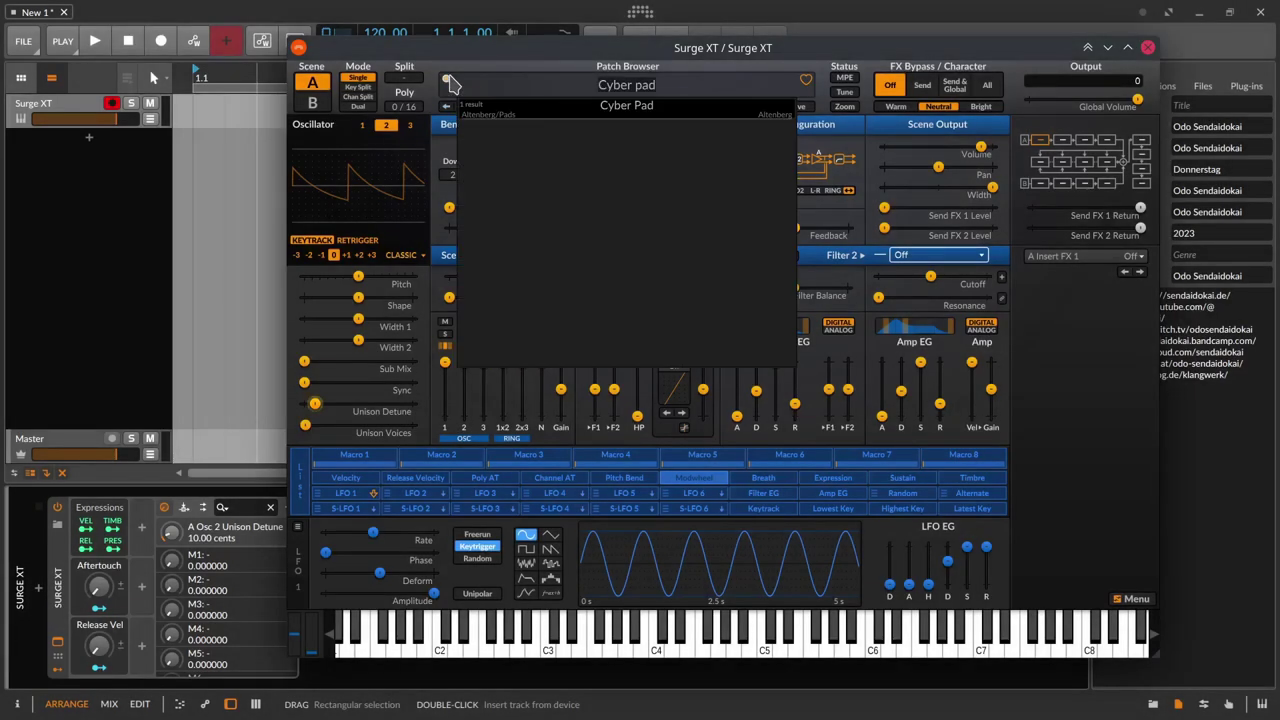
{"action": "left_click", "coordinate": [652, 106]}
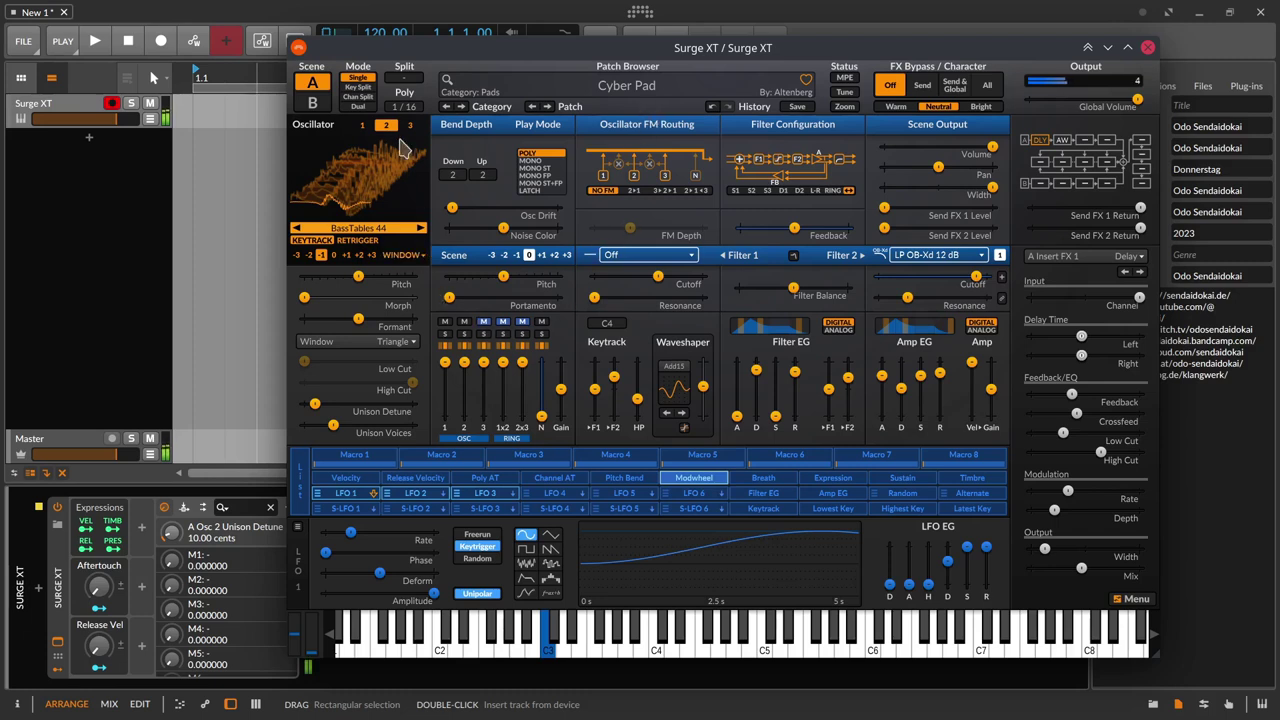
Route Modwheel to increase oscillator 2's unison detune and the pre-filter gain.
{"action": "left_click", "coordinate": [363, 125]}
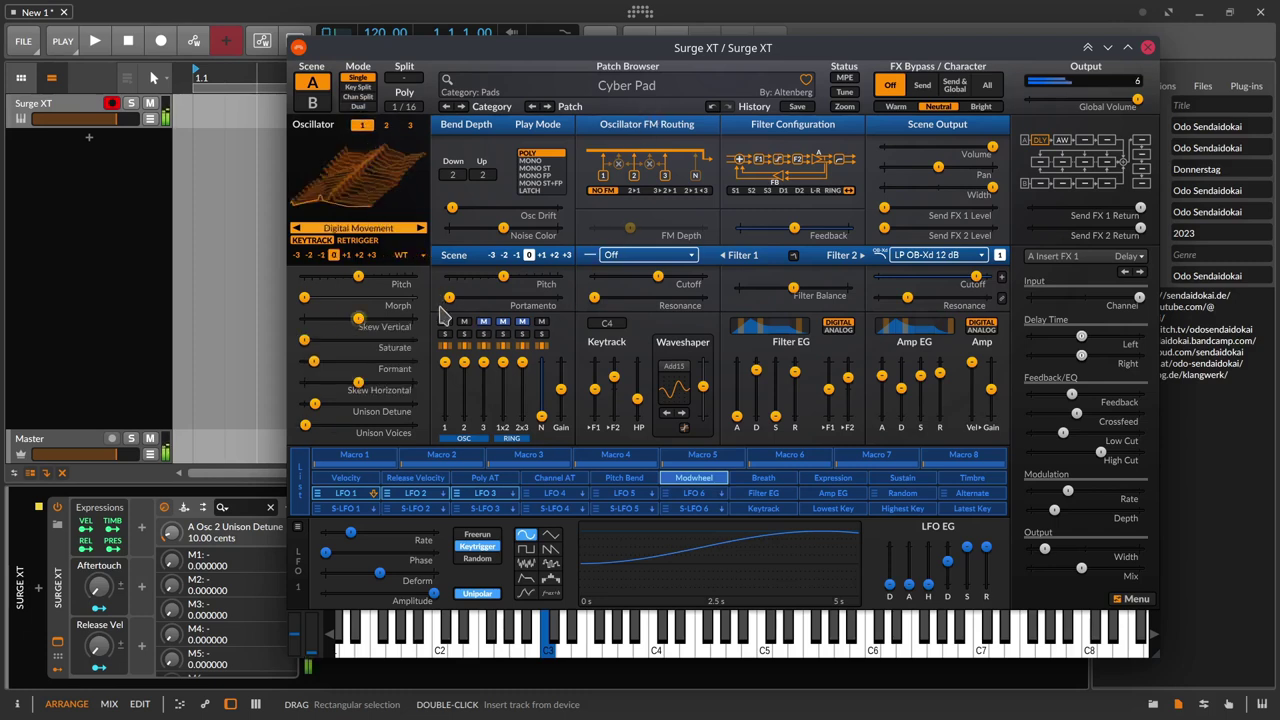
{"action": "left_click", "coordinate": [386, 125]}
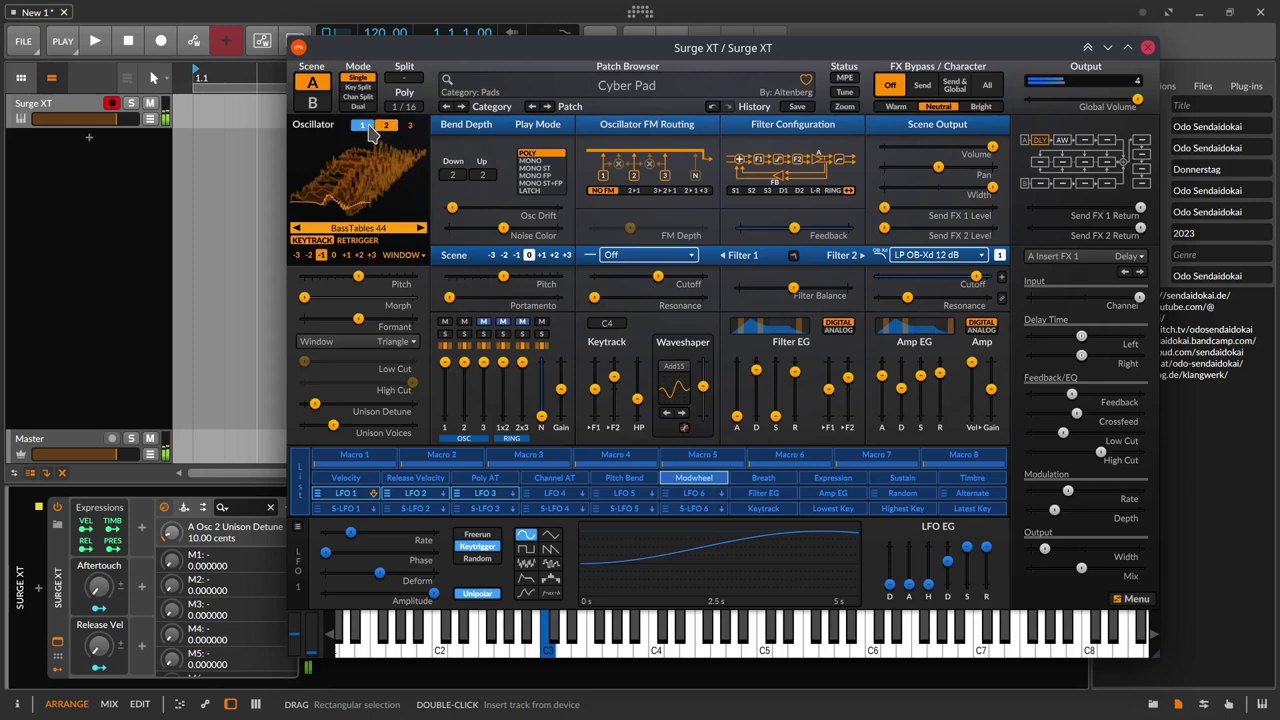
{"action": "left_click", "coordinate": [363, 127]}
{"action": "left_click", "coordinate": [386, 125]}
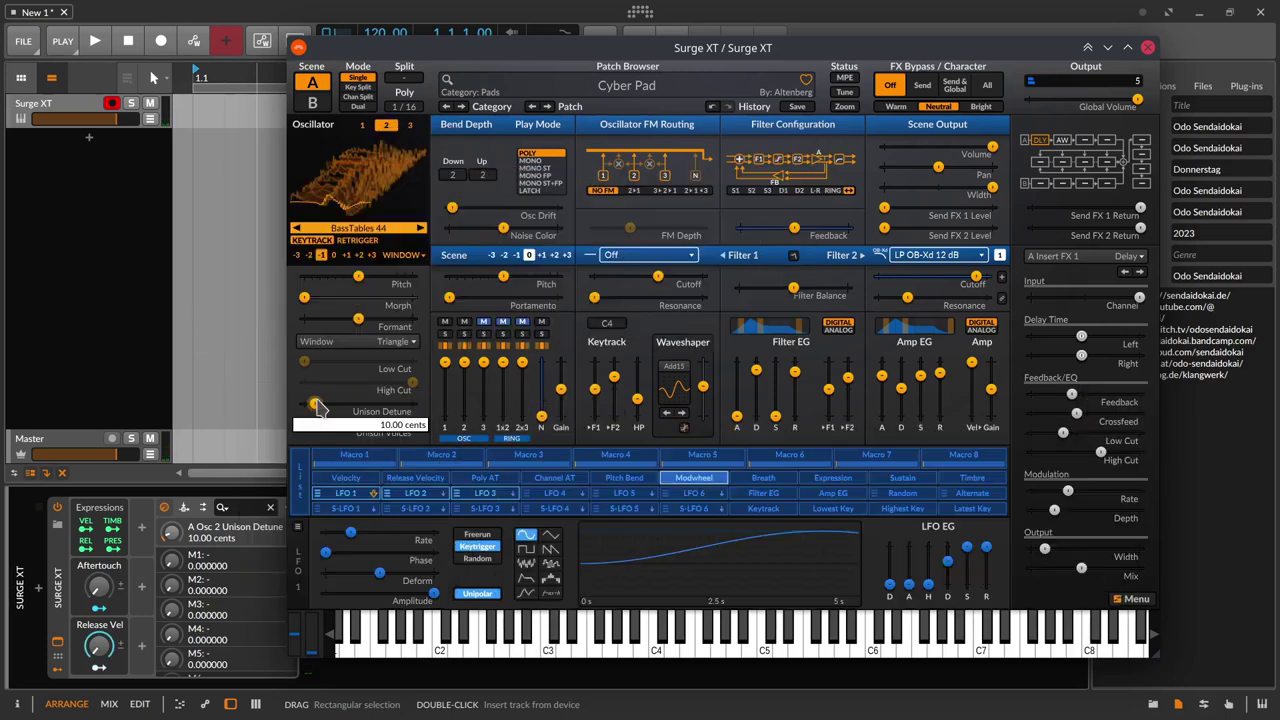
{"action": "left_click", "coordinate": [688, 481]}
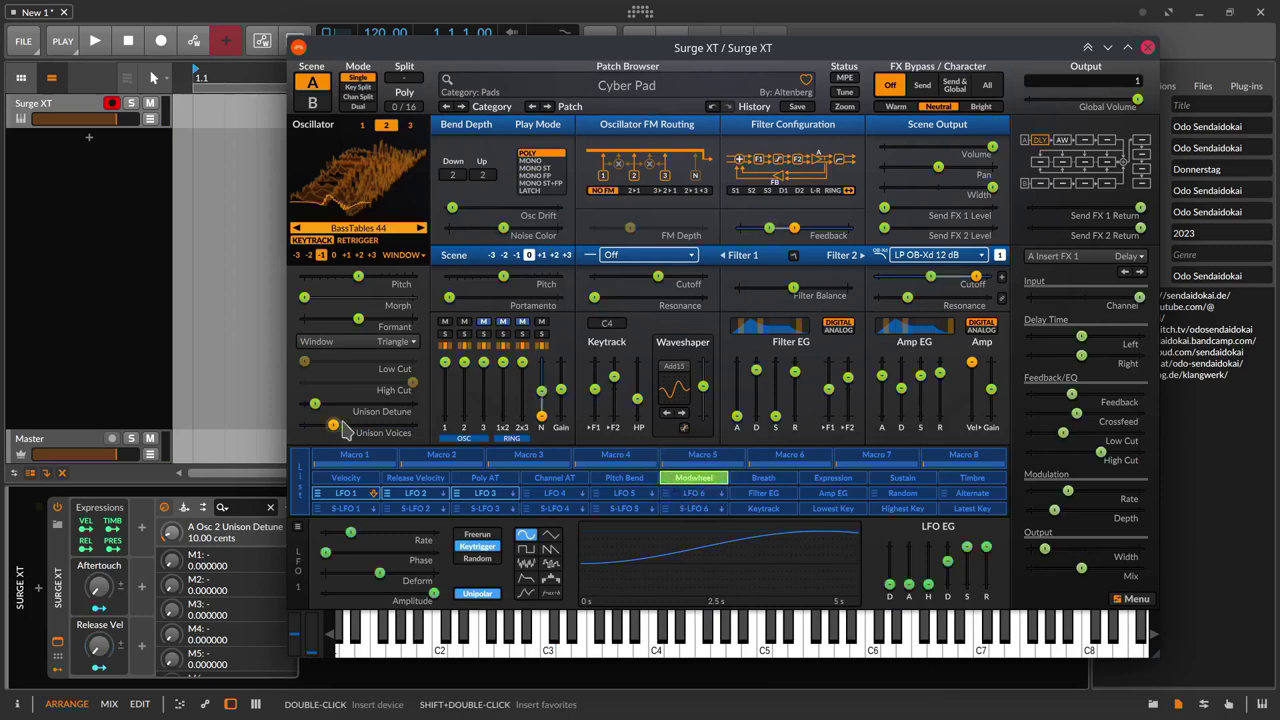
{"action": "left_click_drag", "start_coordinate": [315, 408], "coordinate": [358, 406]}
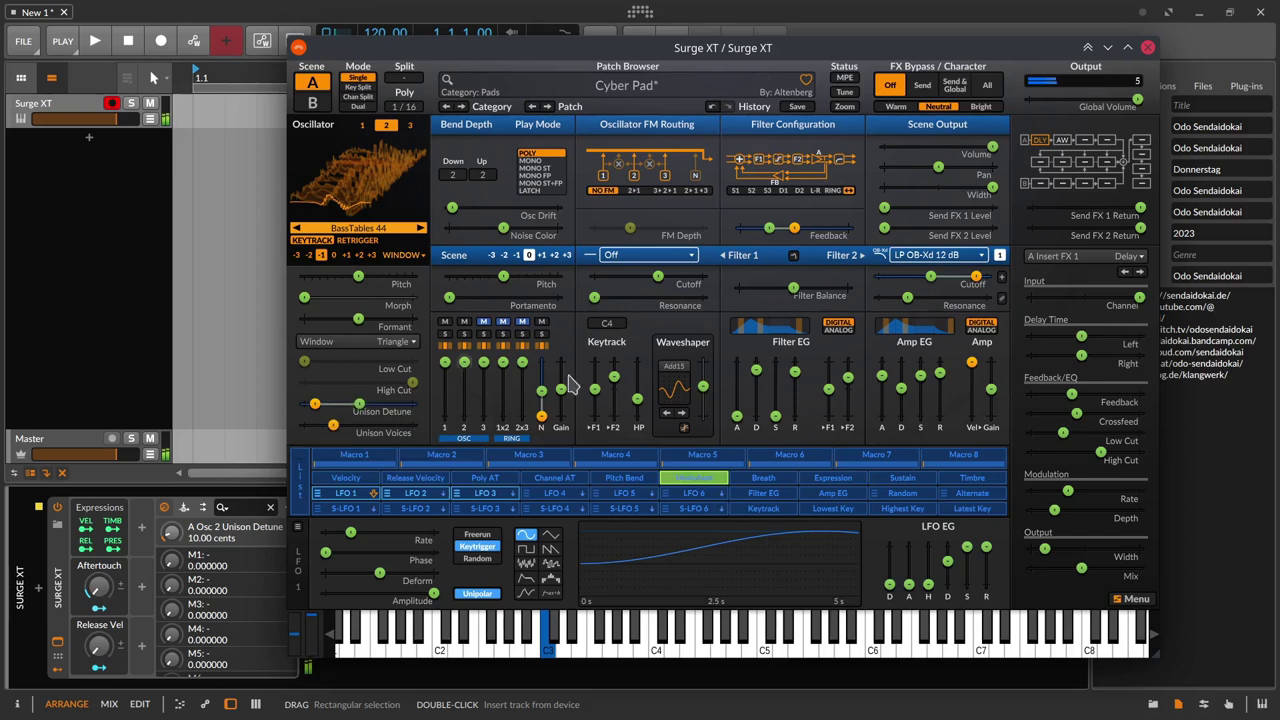
{"action": "left_click_drag", "start_coordinate": [563, 392], "coordinate": [561, 376]}
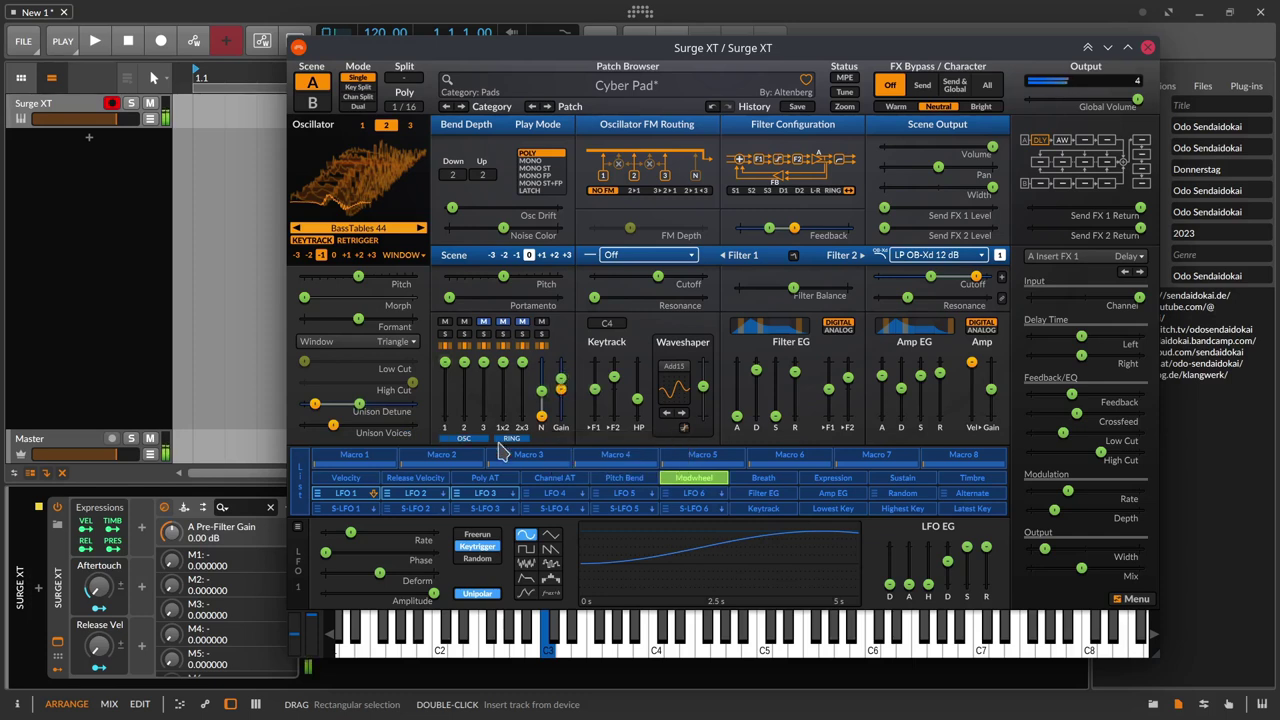
{"action": "left_click", "coordinate": [675, 482]}
{"action": "left_click", "coordinate": [676, 483]}
{"action": "left_click", "coordinate": [673, 481]}
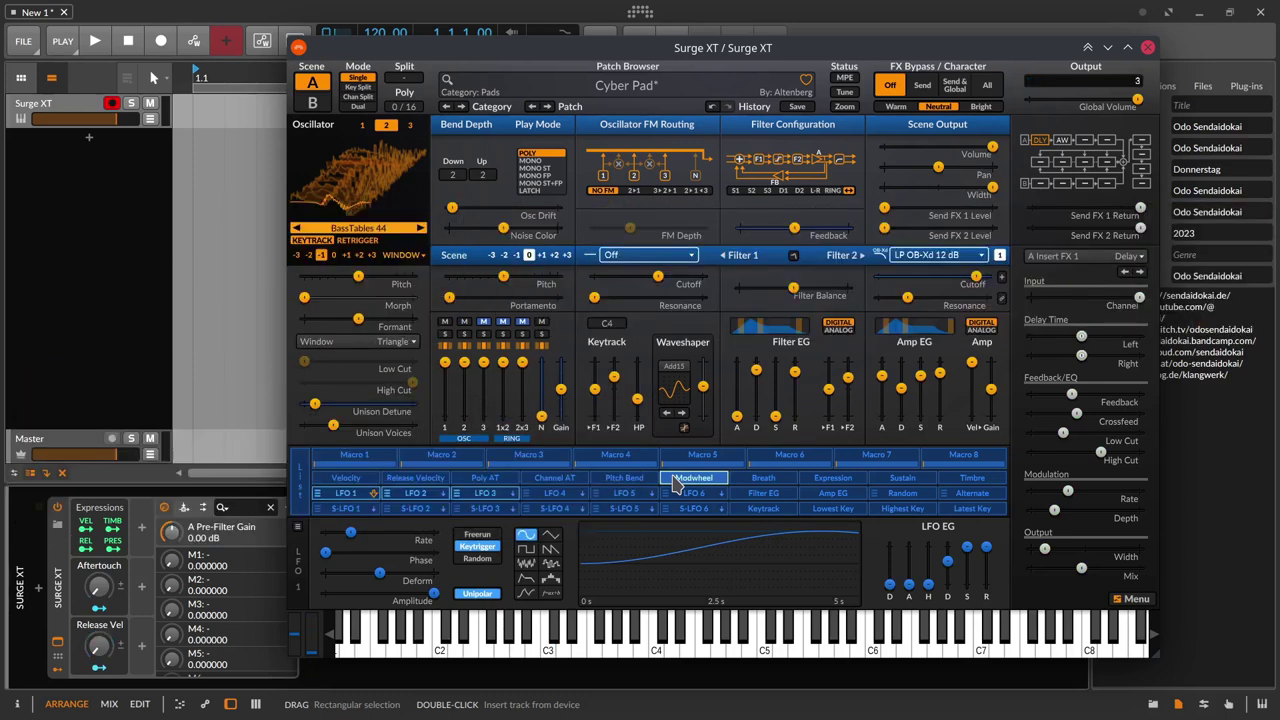
Add a MIDI modulator for CC 1 to the Surge XT device.
{"action": "left_click", "coordinate": [141, 531]}
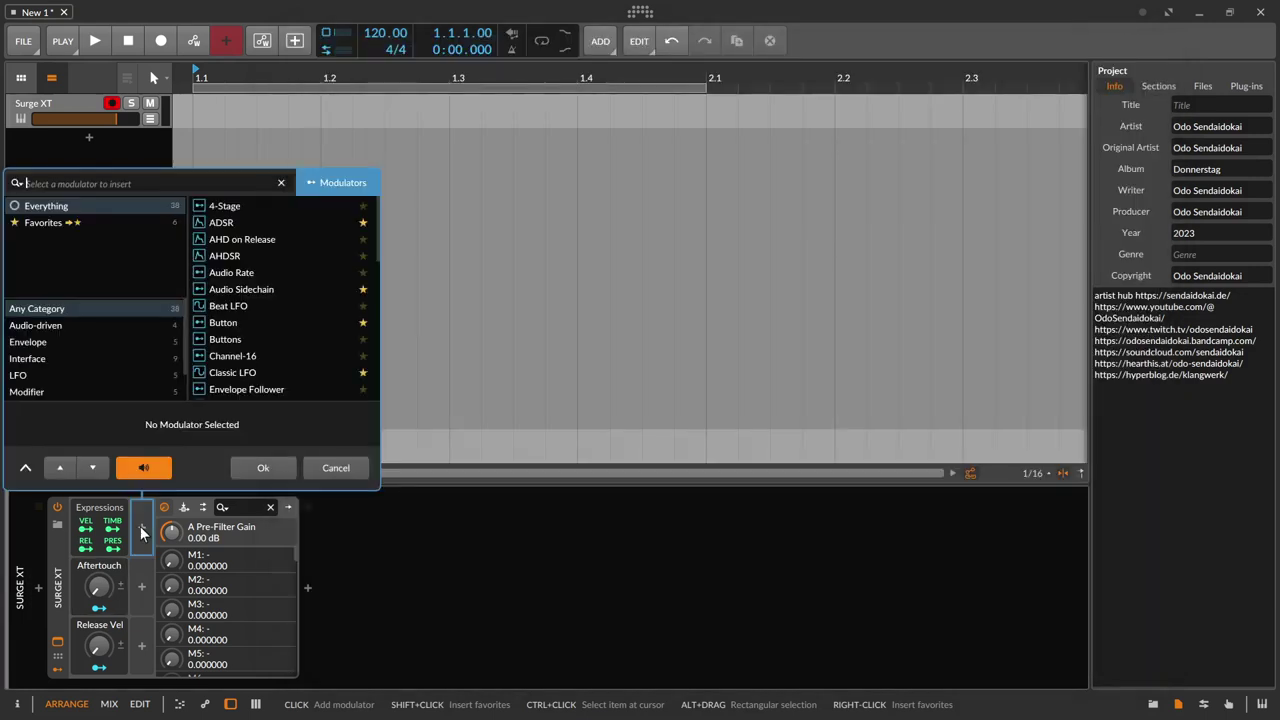
{"action": "type", "text": "midi"}
{"action": "key", "text": "Return"}
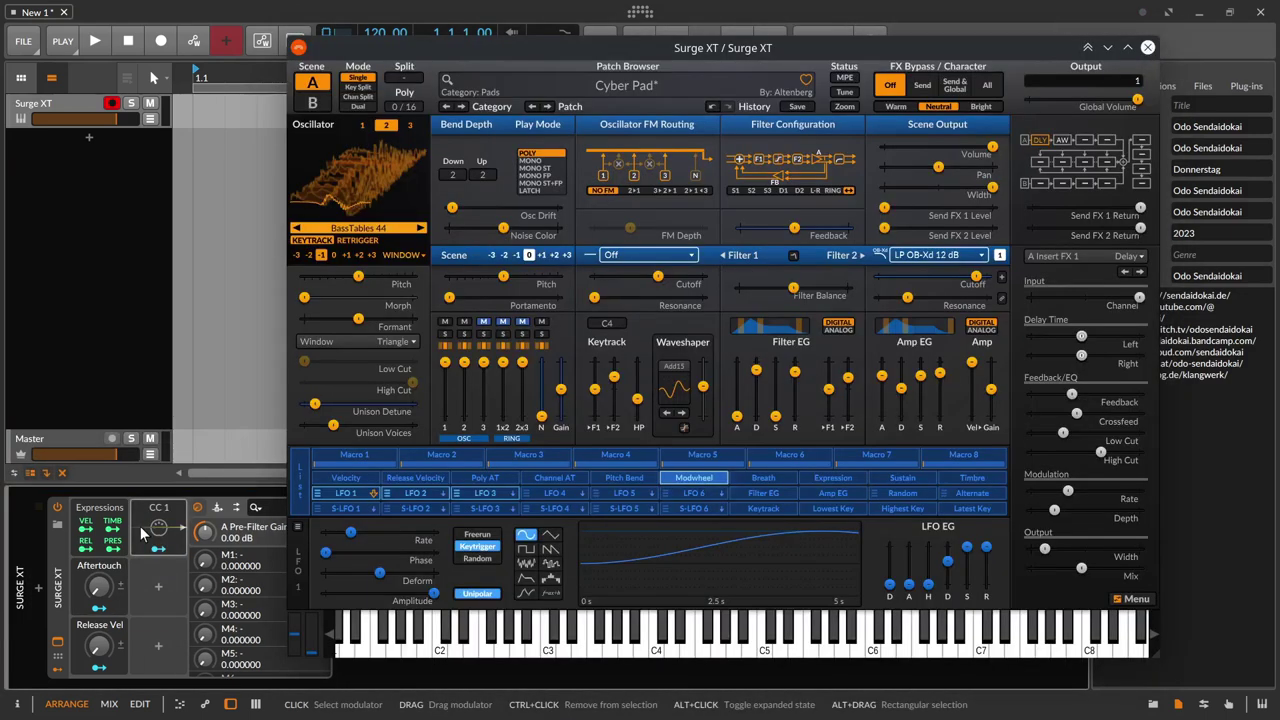
Add a second MIDI modulator below the CC 1 modulator and set its controller to CC 11.
{"action": "left_click", "coordinate": [159, 586]}
{"action": "key", "text": "Escape"}
{"action": "left_click_drag", "start_coordinate": [146, 537], "coordinate": [153, 573]}
{"action": "left_click", "coordinate": [159, 578]}
{"action": "left_click", "coordinate": [263, 593]}
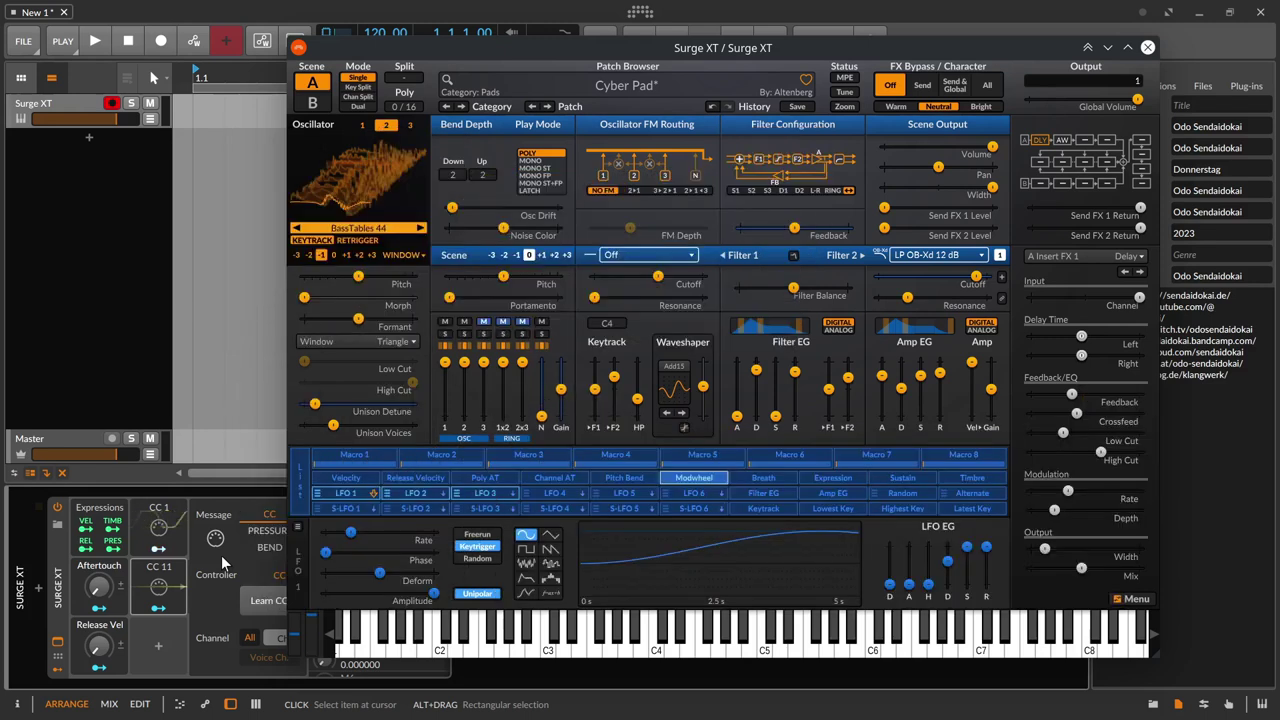
{"action": "left_click", "coordinate": [172, 578]}
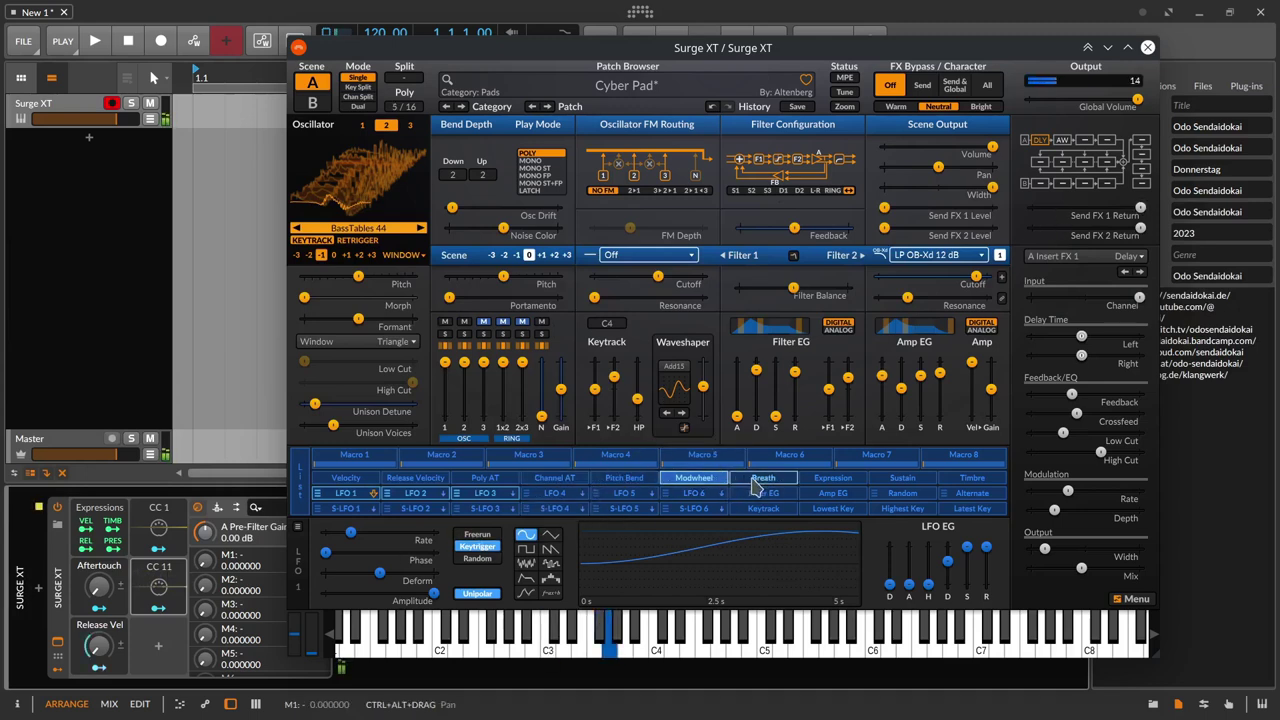
Route Expression to lower the Filter 2 cutoff.
{"action": "left_click", "coordinate": [830, 478]}
{"action": "left_click_drag", "start_coordinate": [977, 277], "coordinate": [906, 283]}
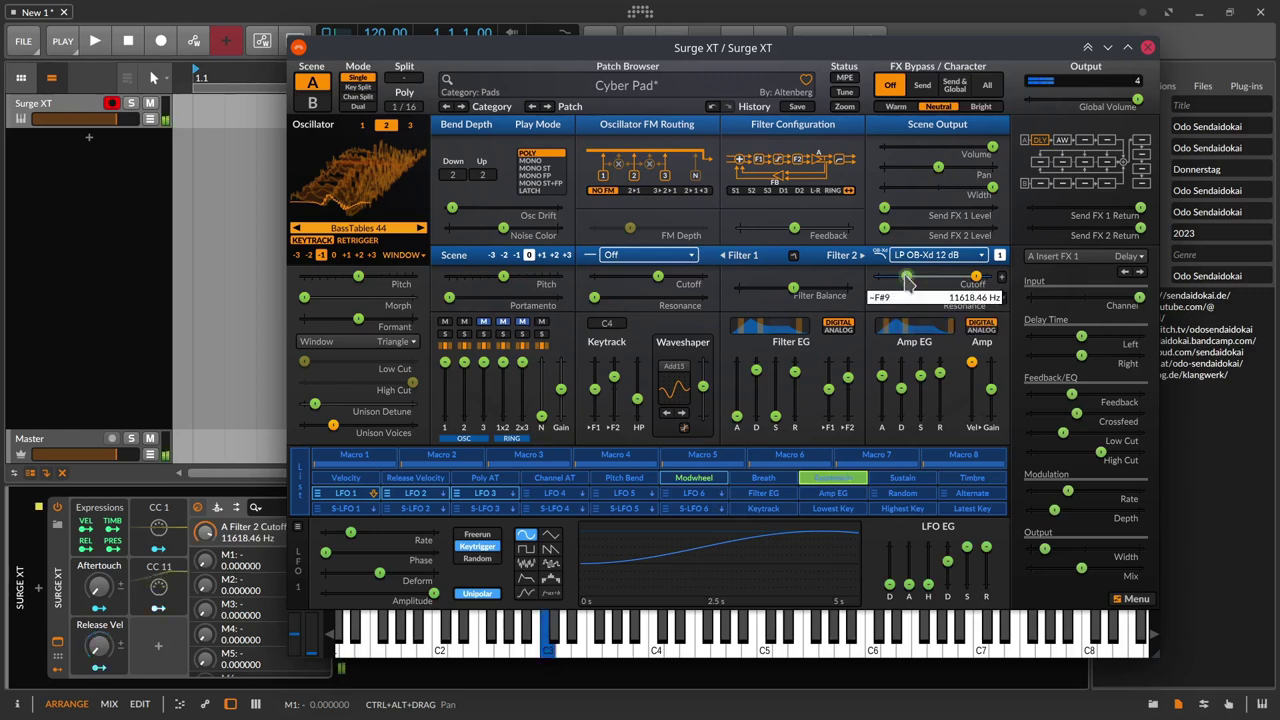
{"action": "left_click_drag", "start_coordinate": [906, 283], "coordinate": [901, 281]}
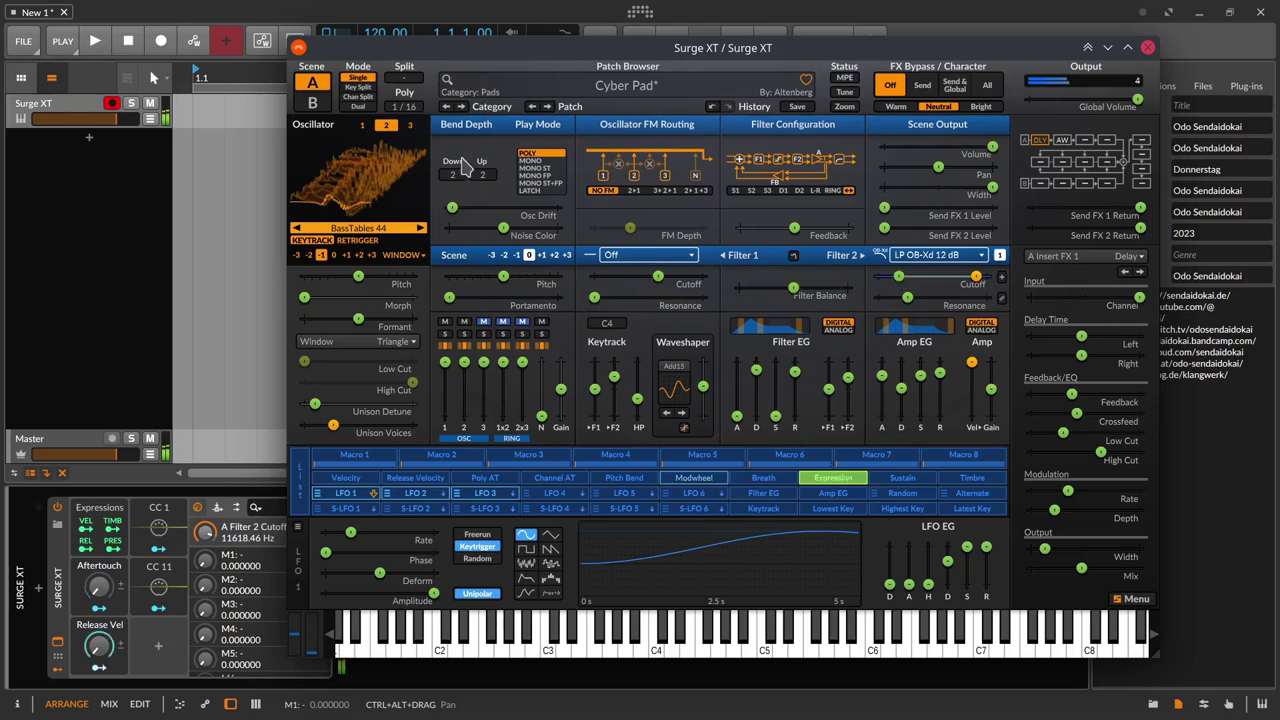
Route Release Velocity to shorten the Amp EG release.
{"action": "left_click", "coordinate": [361, 127]}
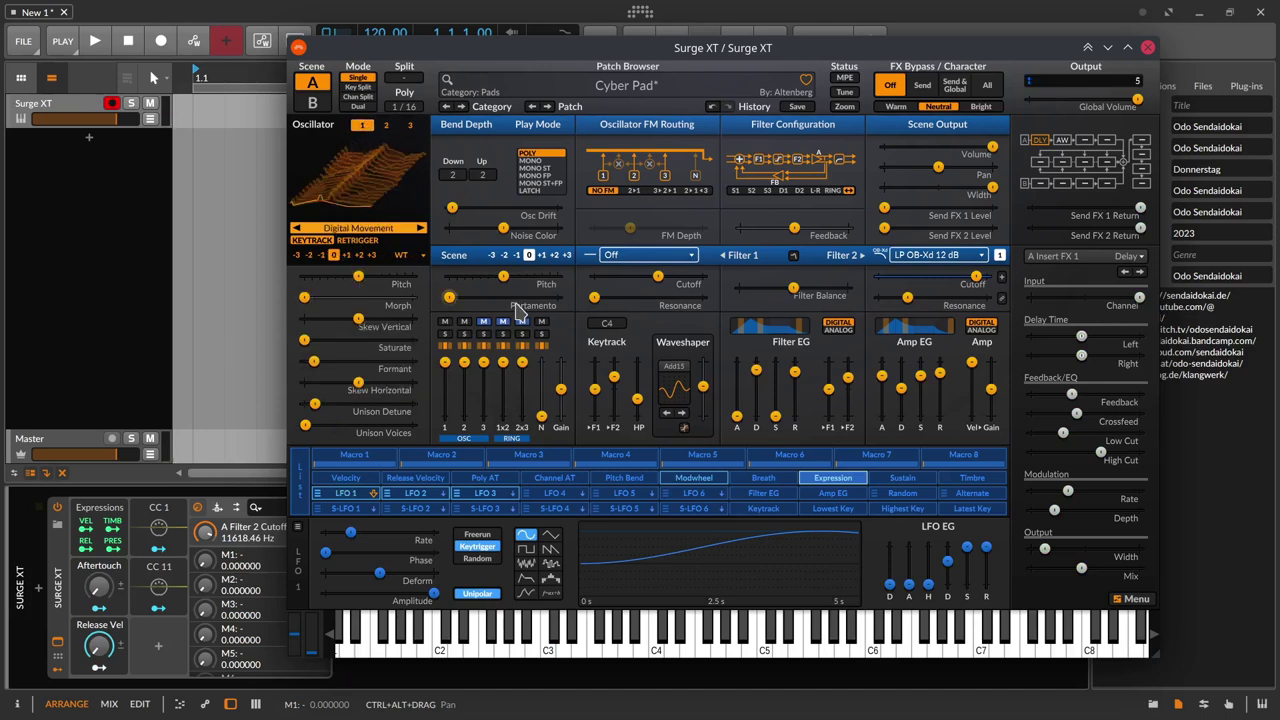
{"action": "mouse_move", "coordinate": [518, 311]}
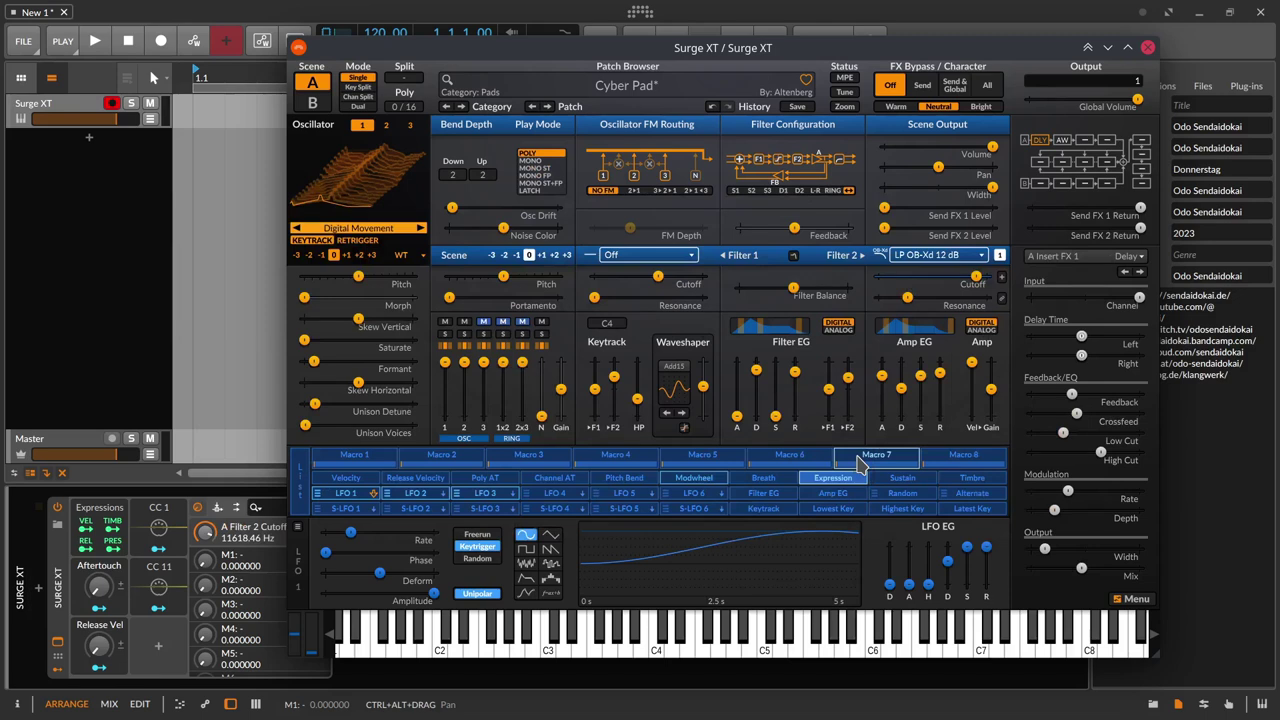
{"action": "mouse_move", "coordinate": [447, 275]}
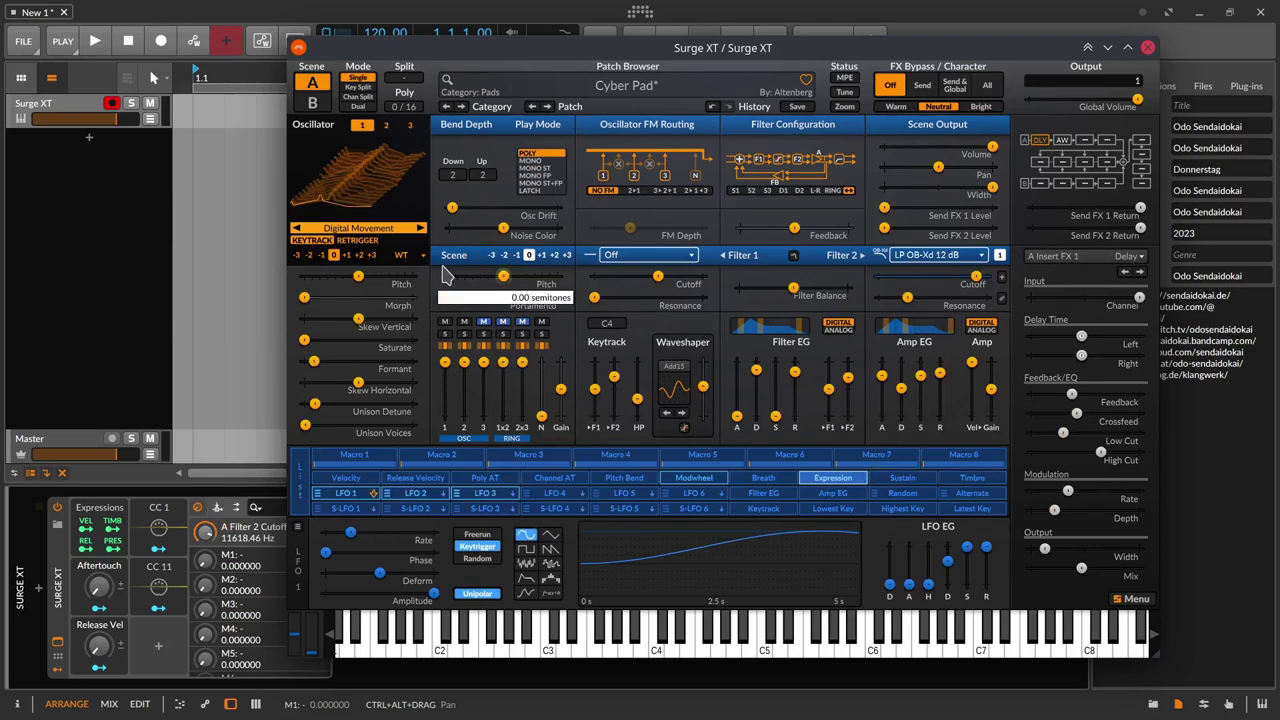
{"action": "left_click", "coordinate": [428, 480]}
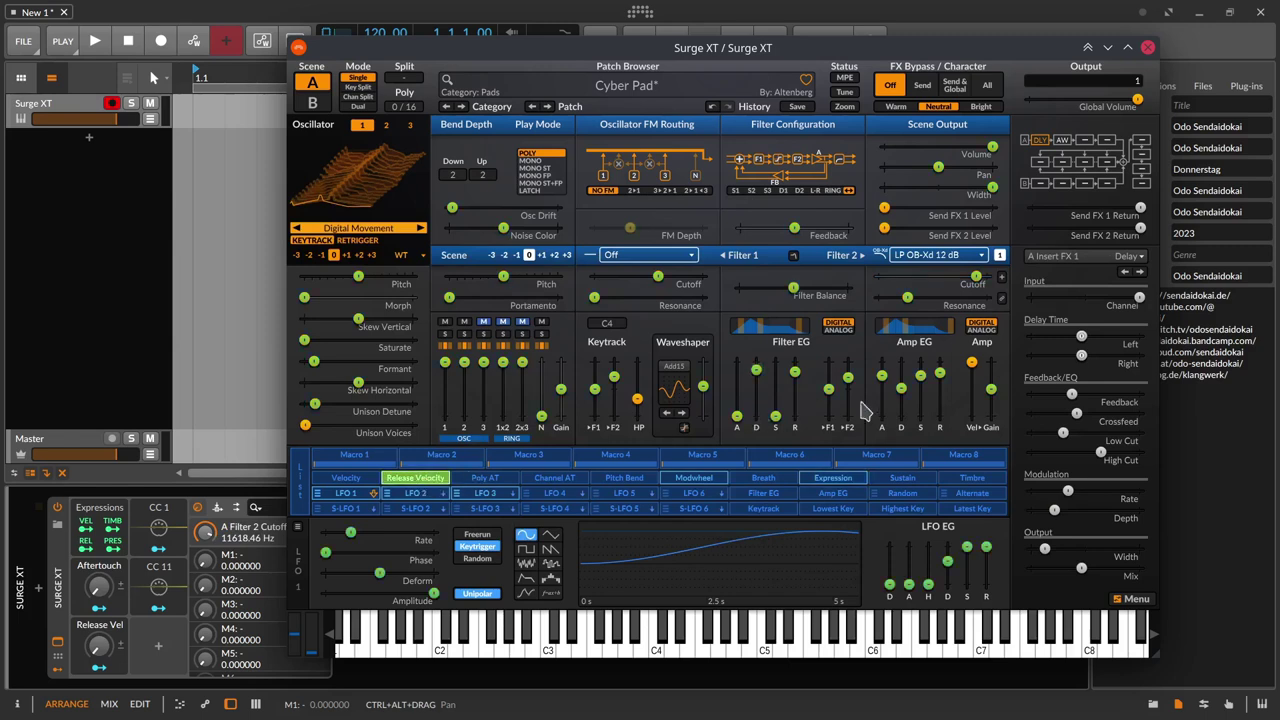
{"action": "left_click_drag", "start_coordinate": [940, 373], "coordinate": [940, 418]}
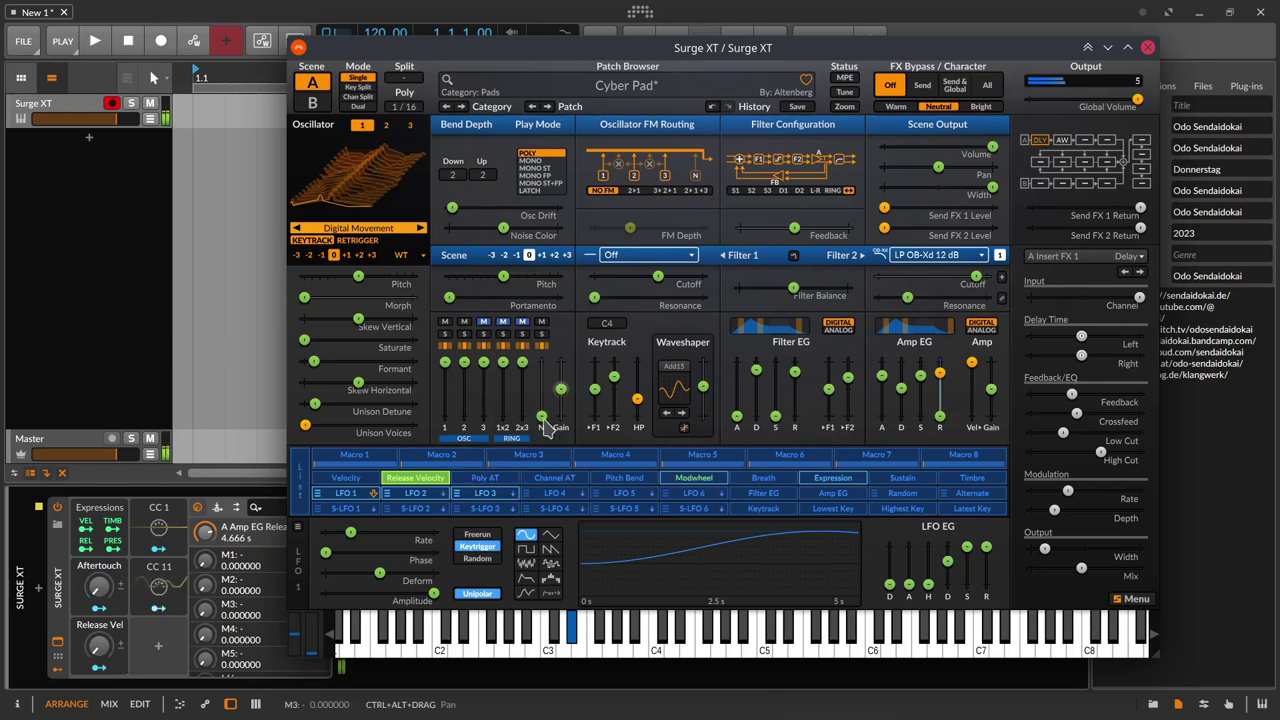
{"action": "left_click", "coordinate": [412, 479]}
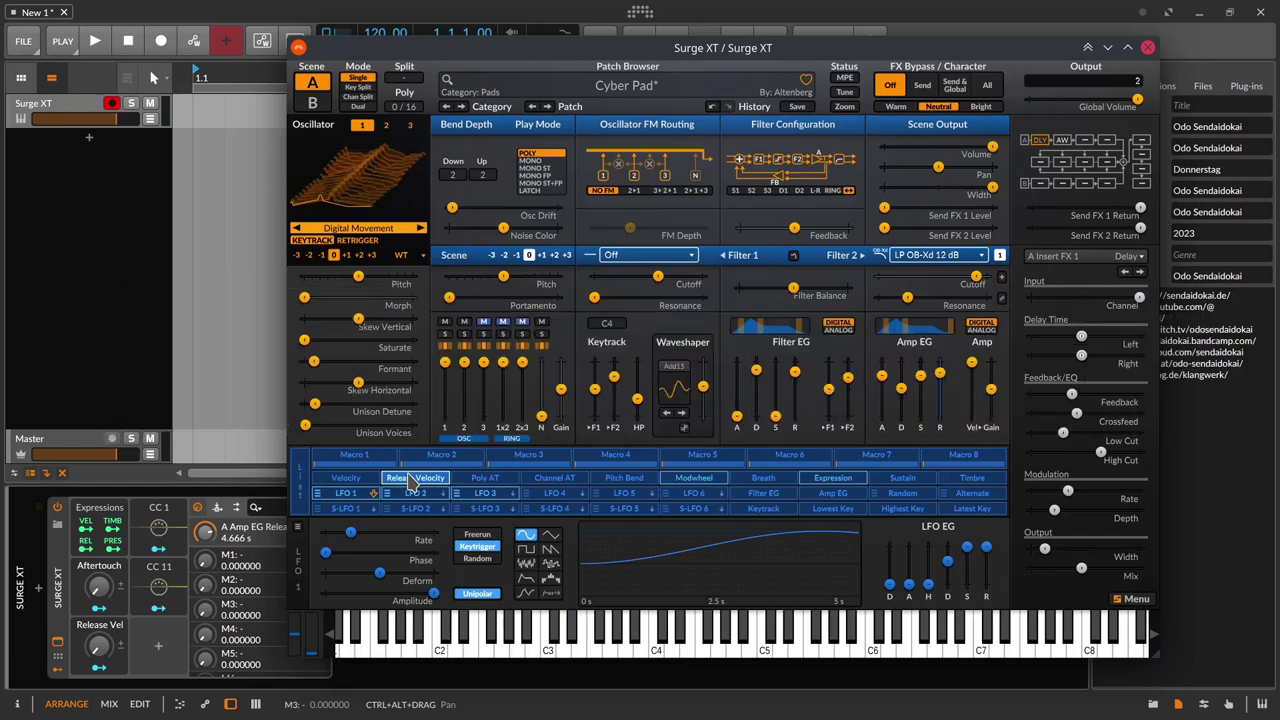
Route Channel AT to raise the pre-filter gain and waveshaper drive, and try a small modulation of the amp gain.
{"action": "left_click", "coordinate": [549, 478]}
{"action": "left_click_drag", "start_coordinate": [561, 389], "coordinate": [561, 366]}
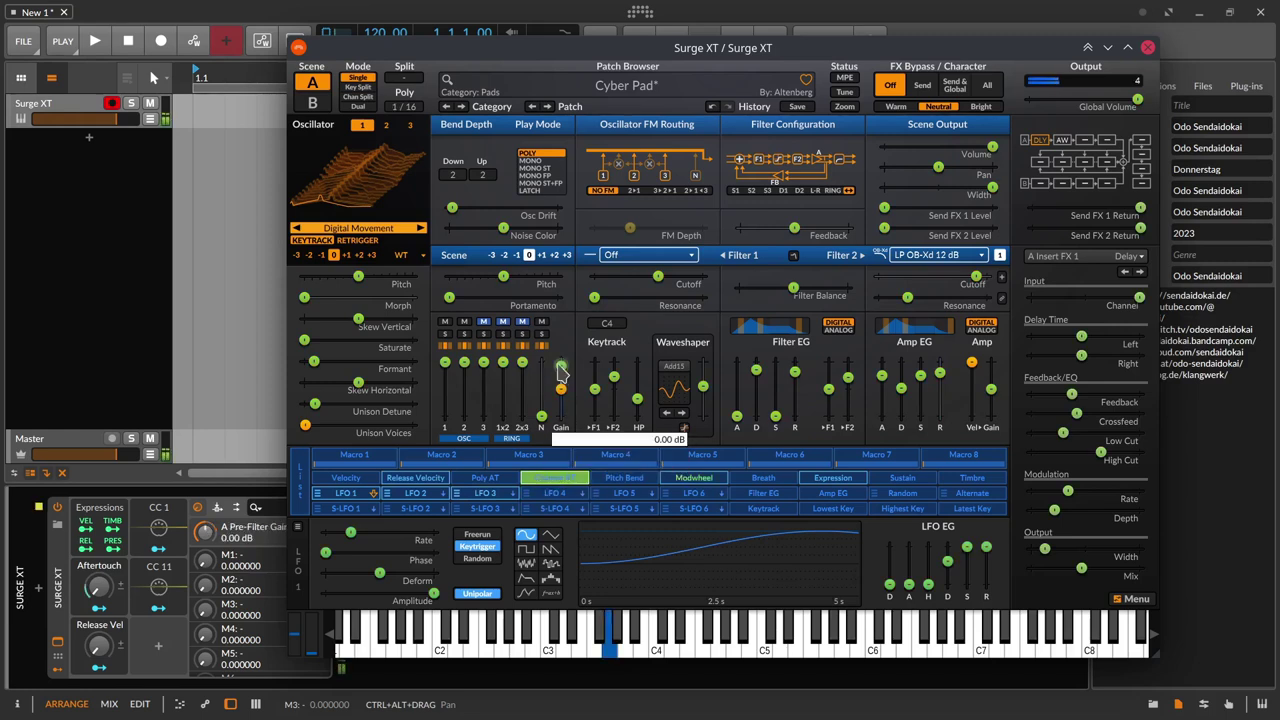
{"action": "left_click_drag", "start_coordinate": [703, 386], "coordinate": [703, 380]}
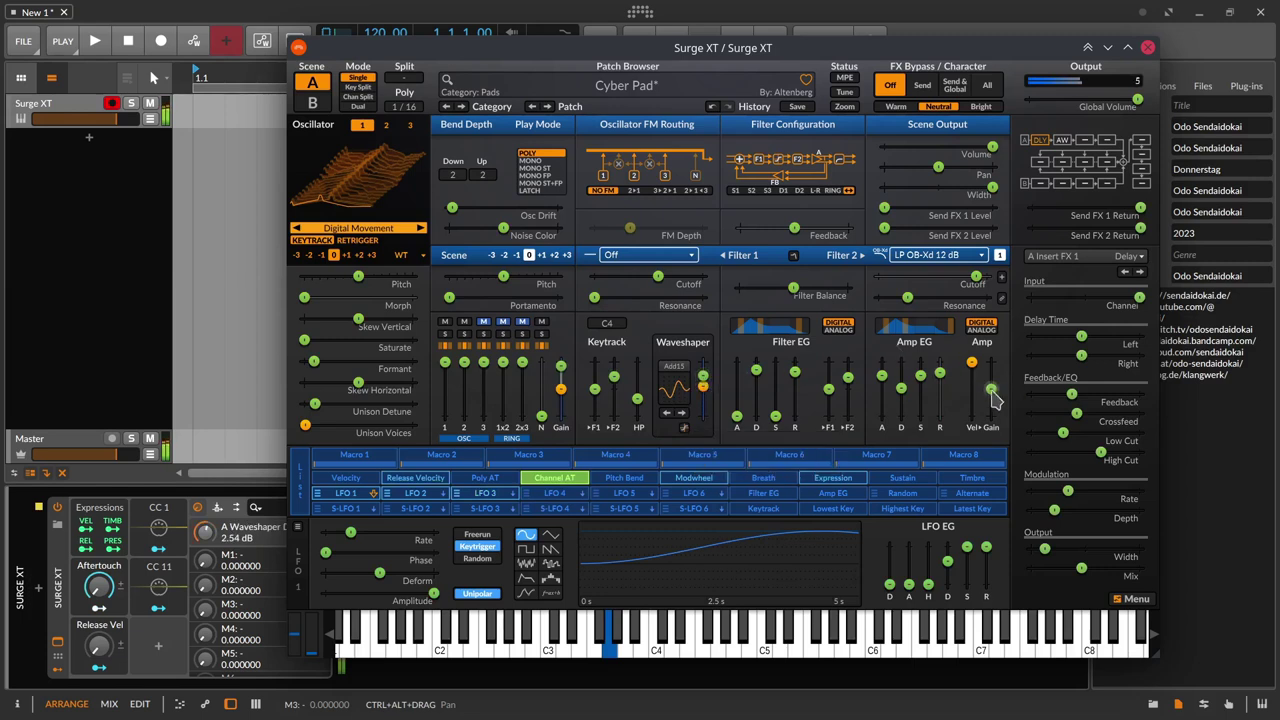
{"action": "left_click_drag", "start_coordinate": [991, 390], "coordinate": [993, 398]}
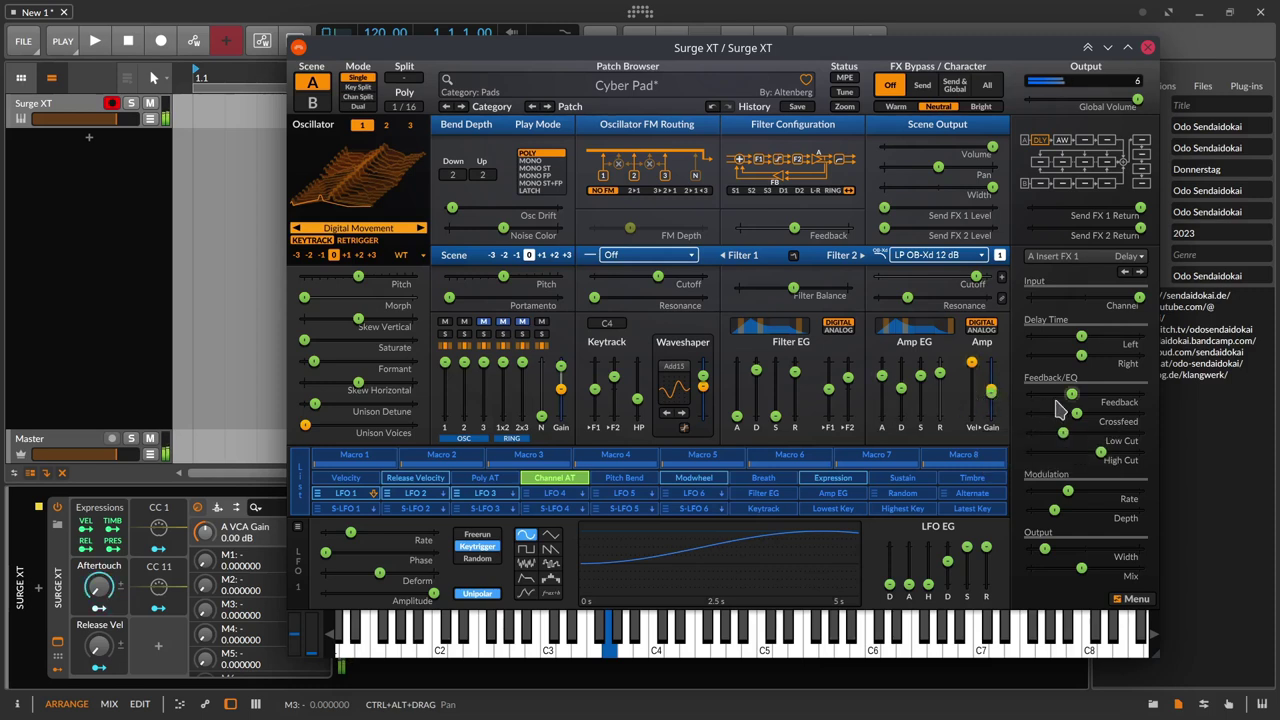
{"action": "mouse_move", "coordinate": [993, 402]}
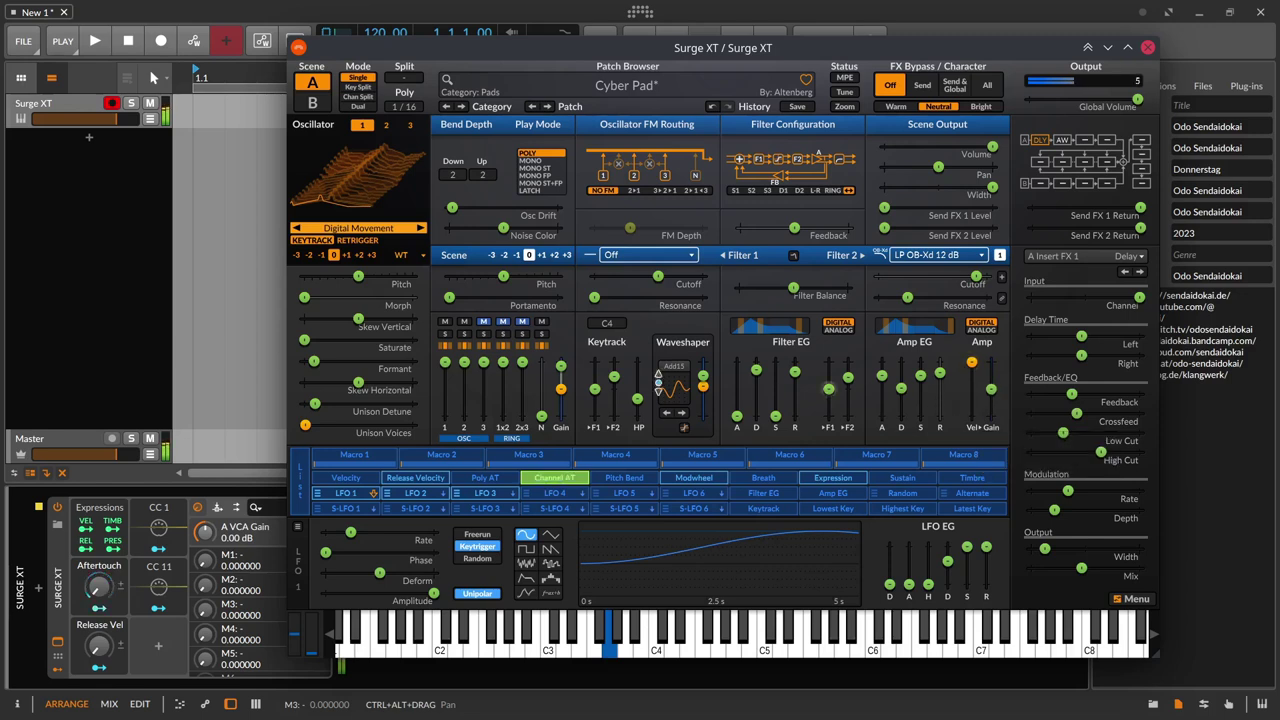
{"action": "left_click_drag", "start_coordinate": [562, 367], "coordinate": [562, 361]}
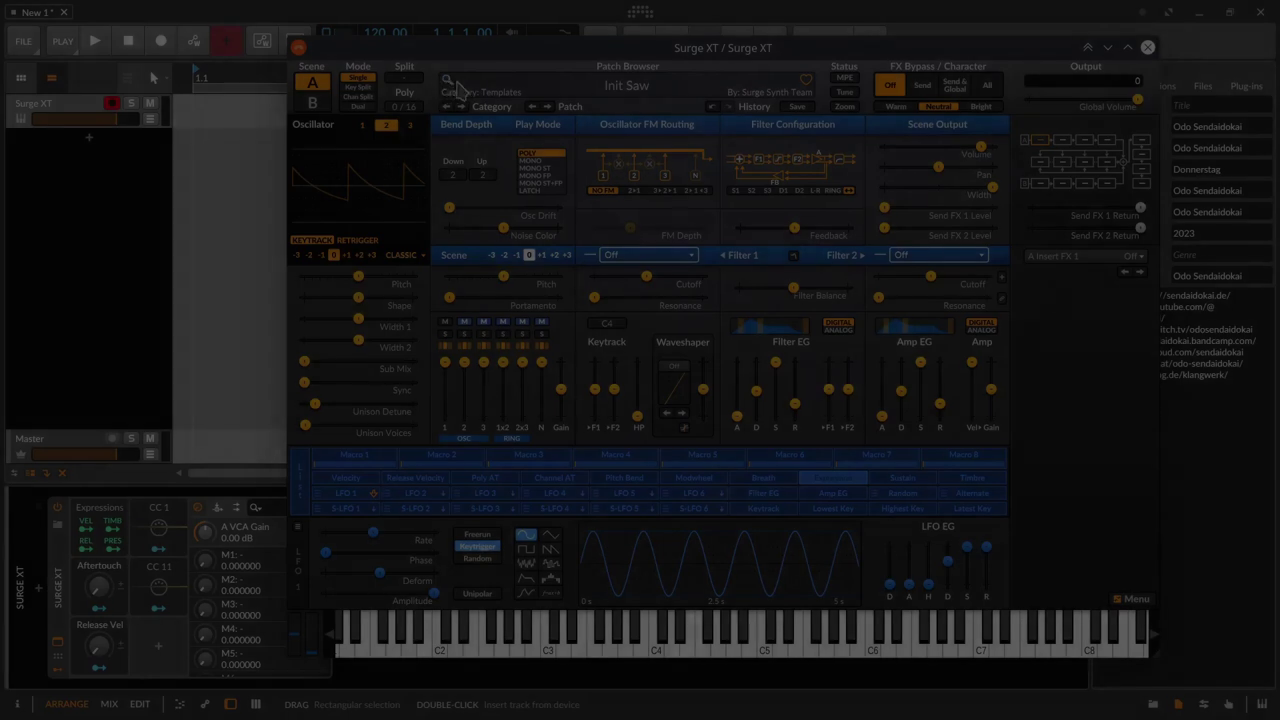
Load the Dropper patch and route Expression to lower the Filter 1 and Filter 2 cutoffs in Scene A.
{"action": "left_click", "coordinate": [452, 81]}
{"action": "left_click", "coordinate": [640, 107]}
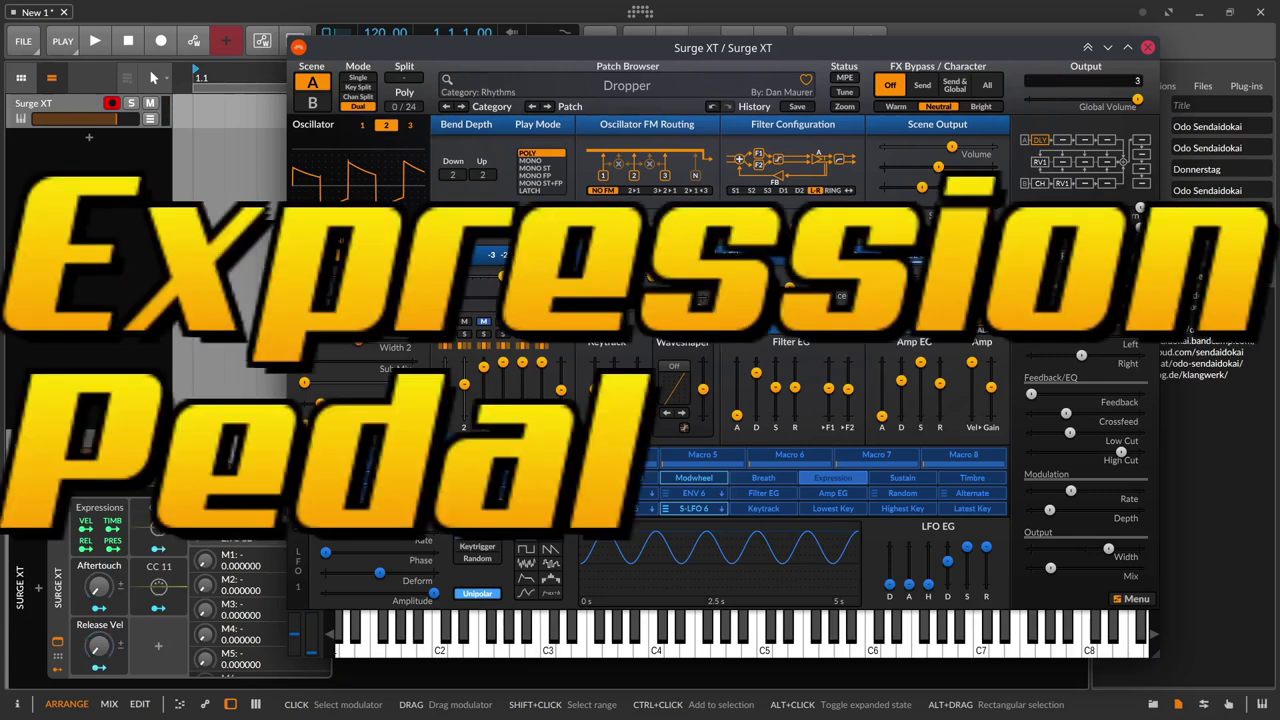
{"action": "left_click", "coordinate": [830, 480]}
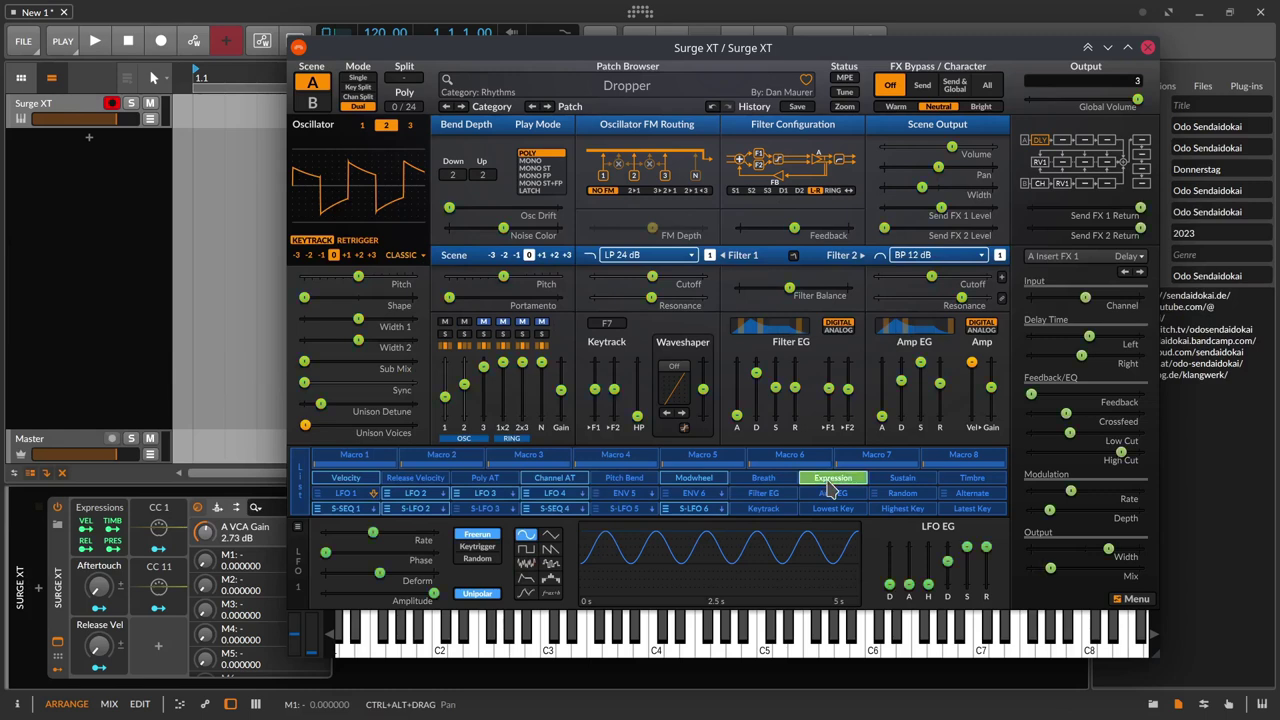
{"action": "left_click_drag", "start_coordinate": [932, 277], "coordinate": [885, 277]}
{"action": "left_click_drag", "start_coordinate": [651, 278], "coordinate": [608, 278]}
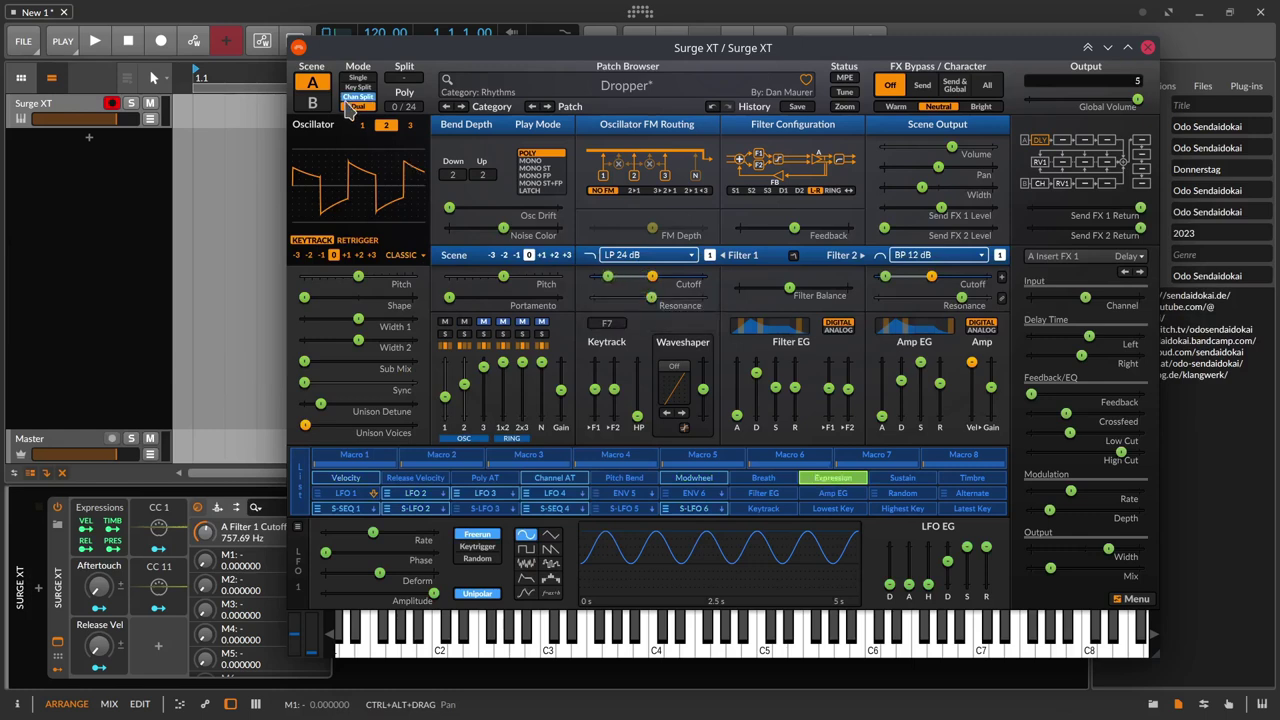
Route Expression to lower the Filter 1 and Filter 2 cutoffs in Scene B.
{"action": "left_click", "coordinate": [312, 102]}
{"action": "left_click_drag", "start_coordinate": [655, 280], "coordinate": [604, 278]}
{"action": "left_click_drag", "start_coordinate": [960, 278], "coordinate": [898, 277]}
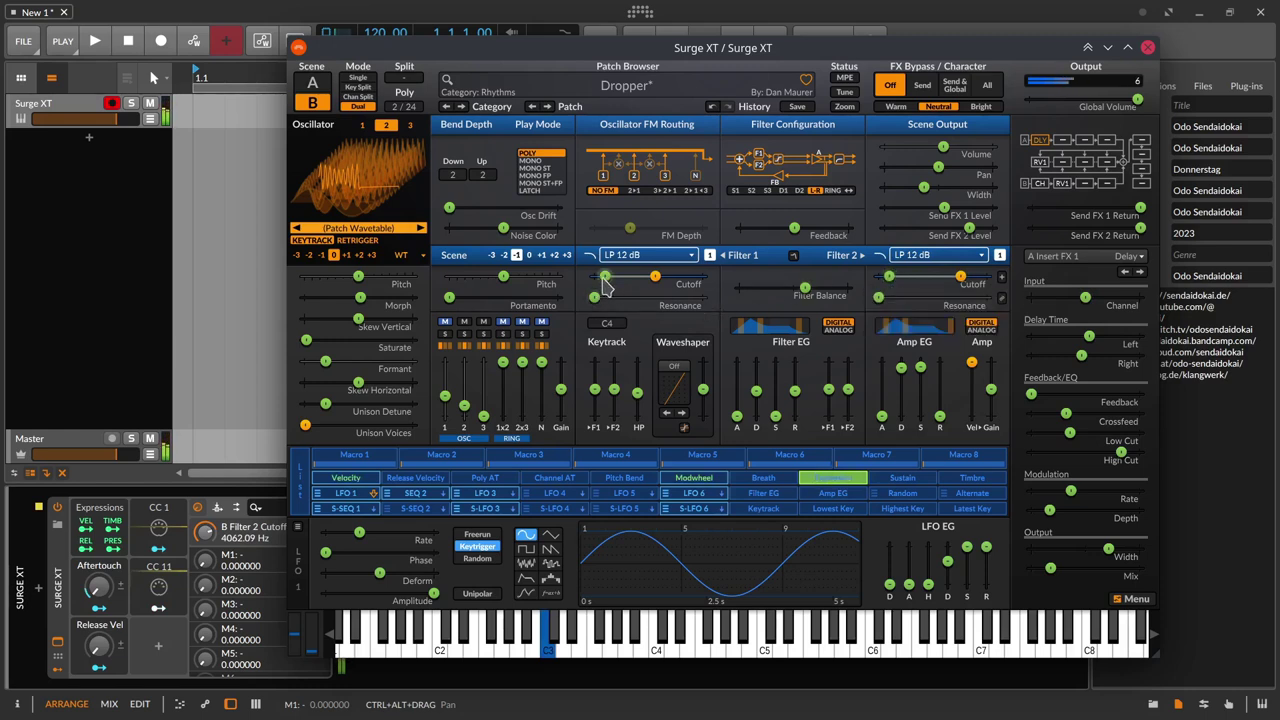
Slightly deepen the Expression modulation of Scene A's Filter 1 cutoff and leave modulation assignment mode.
{"action": "left_click", "coordinate": [312, 82]}
{"action": "left_click_drag", "start_coordinate": [606, 278], "coordinate": [604, 278]}
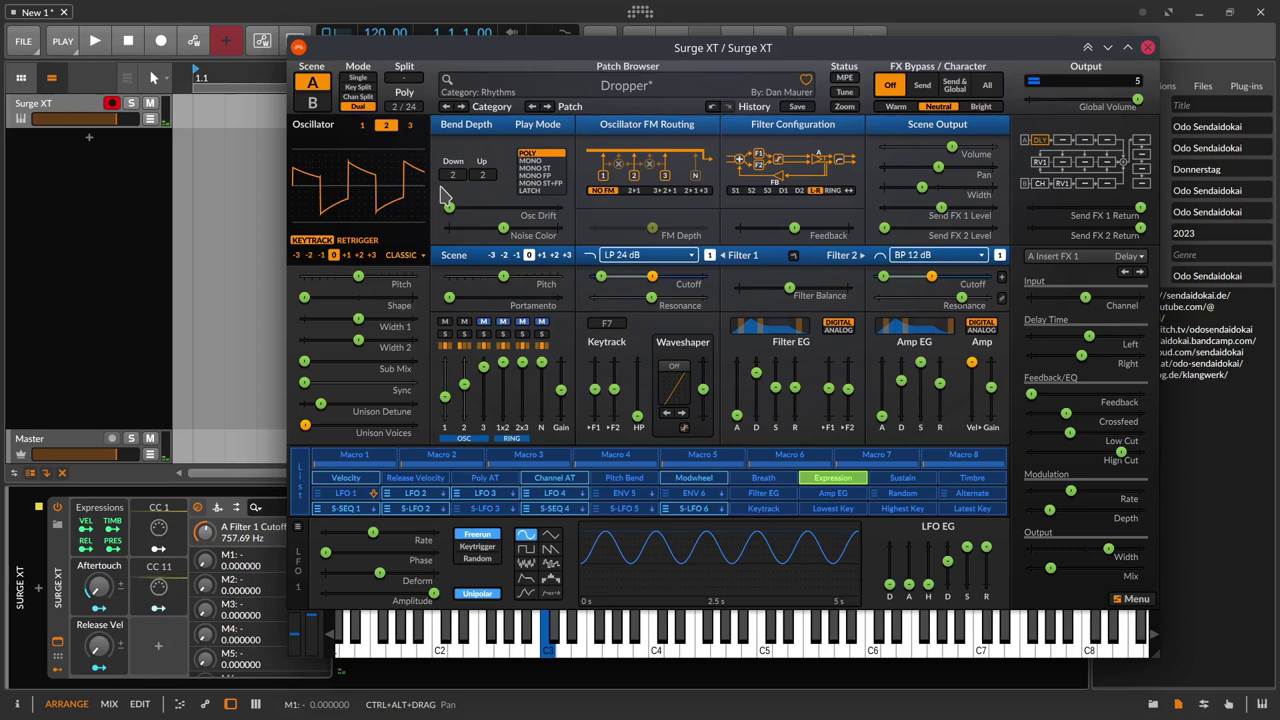
{"action": "mouse_move", "coordinate": [403, 298]}
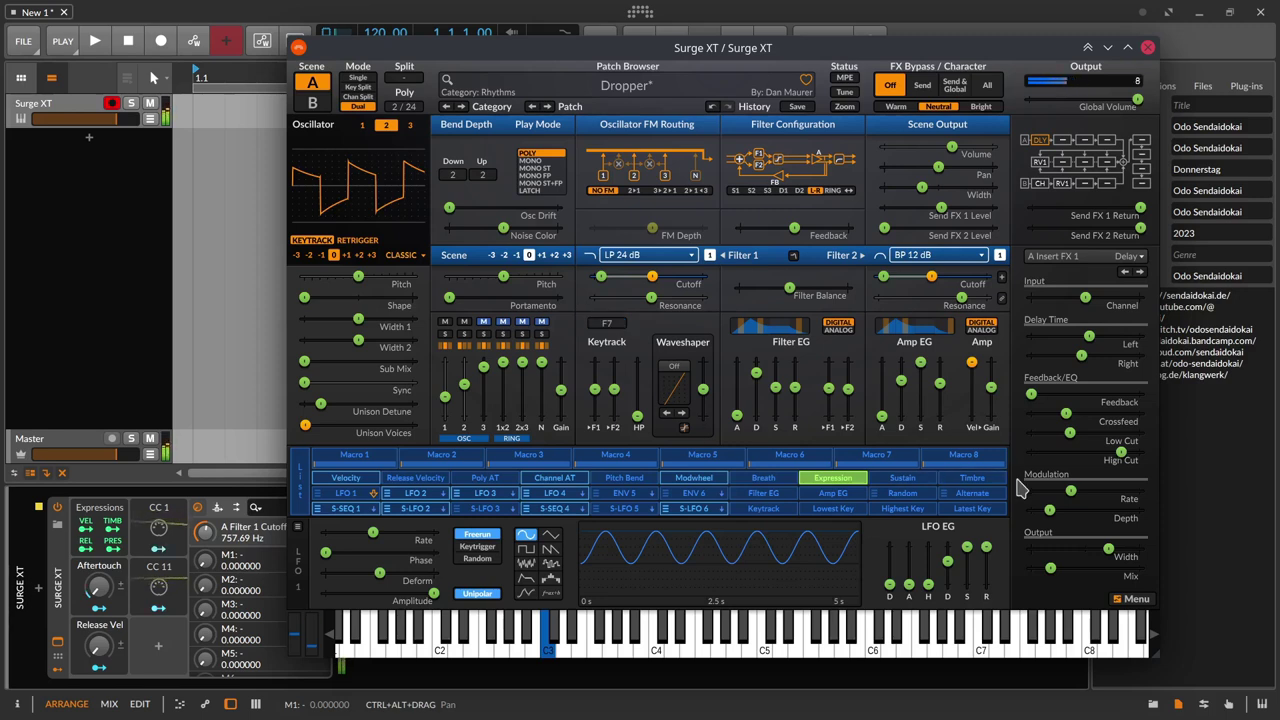
{"action": "left_click", "coordinate": [832, 478]}
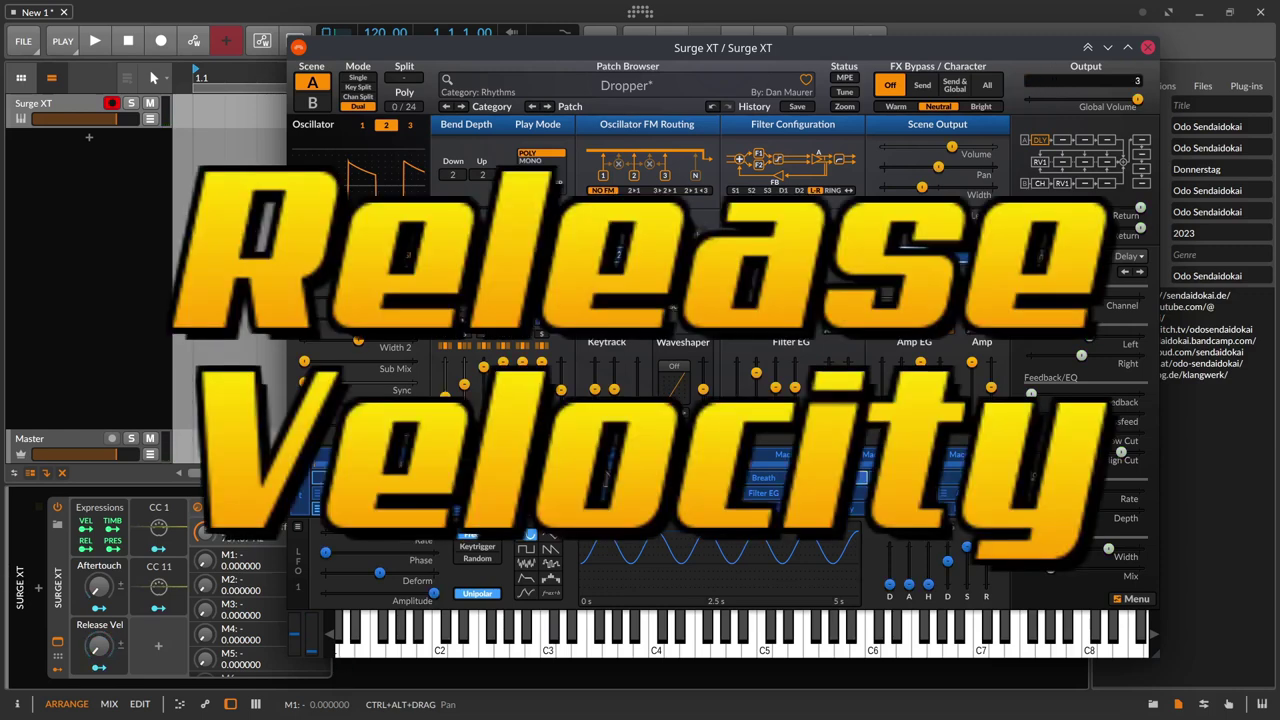
Route Release Velocity to shorten the Amp EG release in Scene A of the Dropper patch.
{"action": "left_click", "coordinate": [415, 479]}
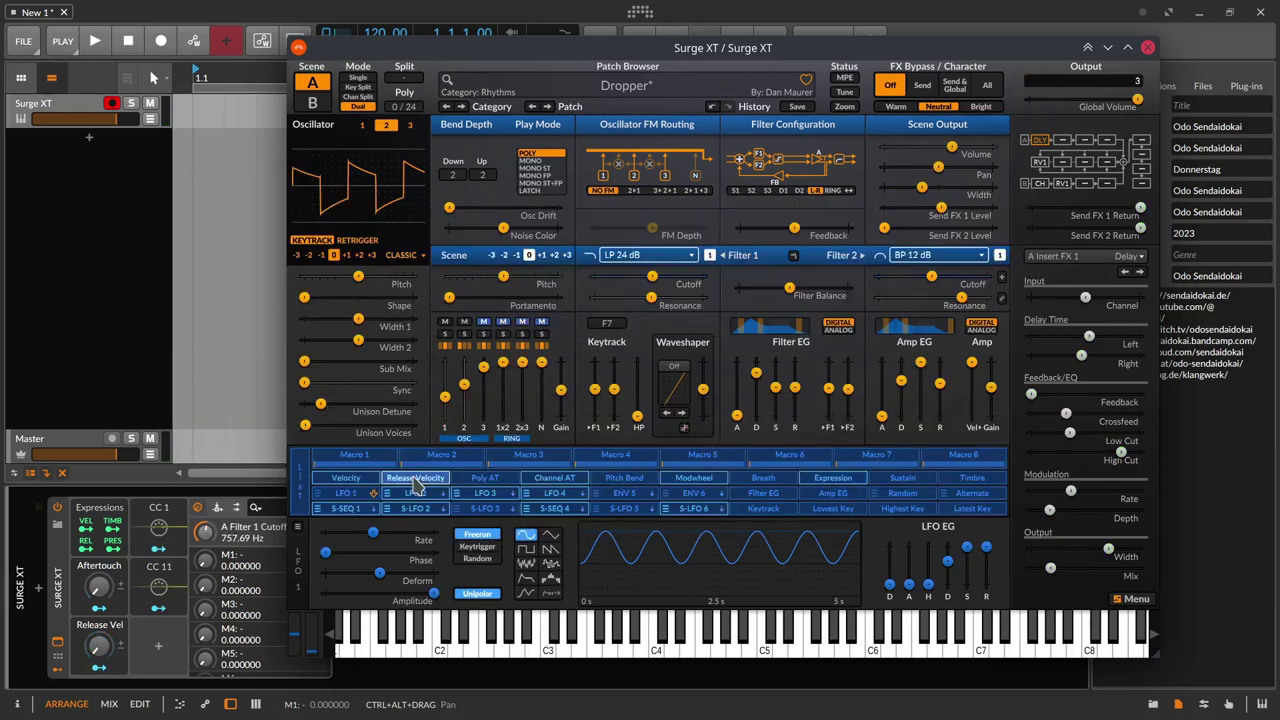
{"action": "left_click", "coordinate": [420, 480]}
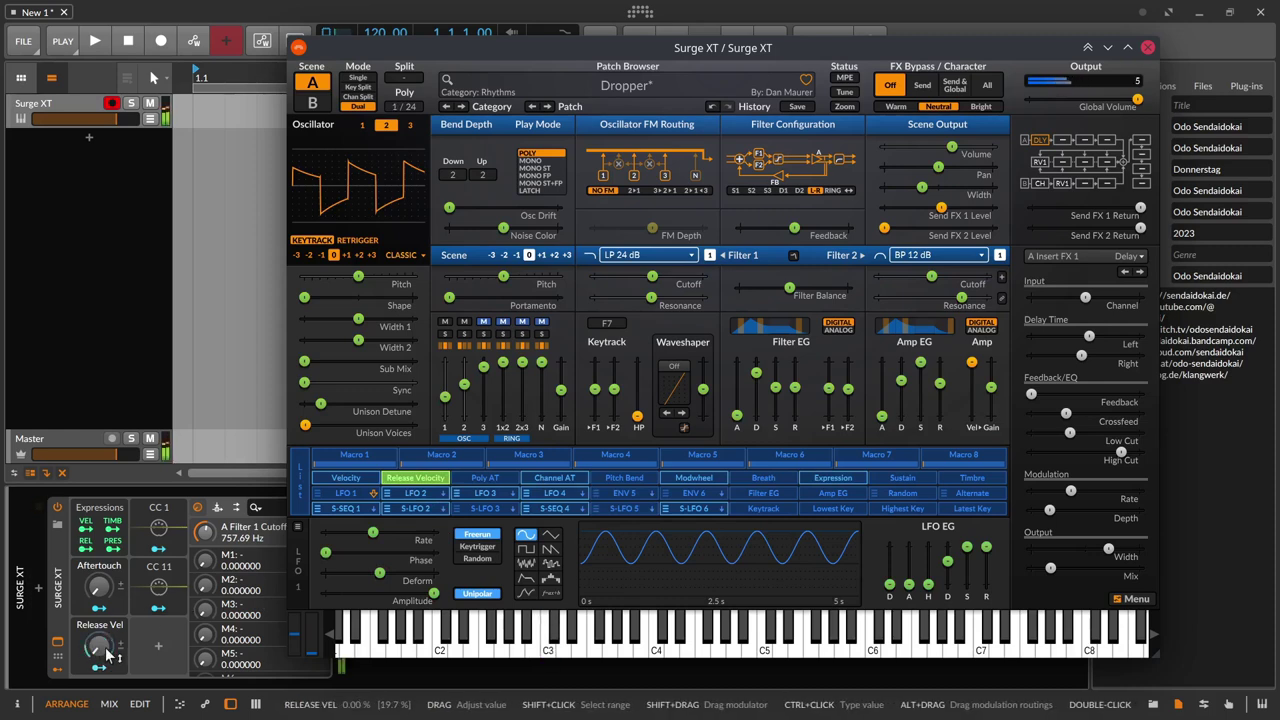
{"action": "left_click_drag", "start_coordinate": [940, 383], "coordinate": [940, 415]}
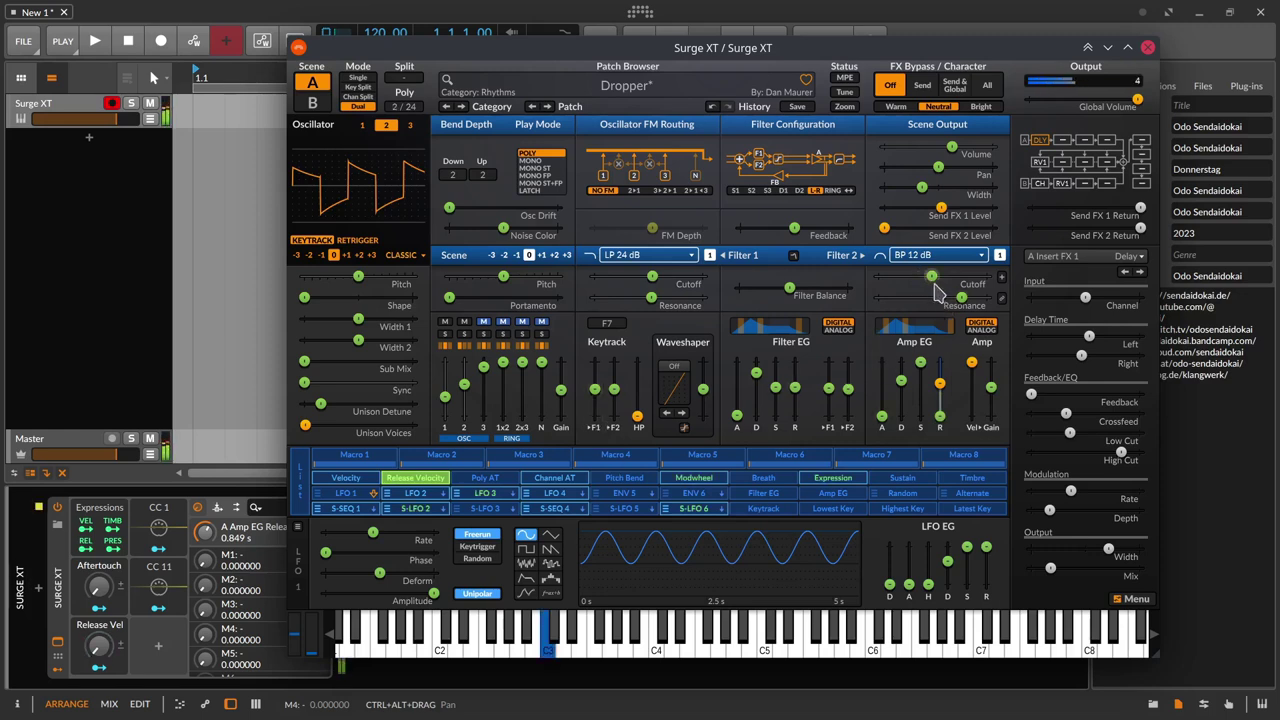
Route Release Velocity to raise Scene A's Filter 2 and Filter 1 cutoffs and lengthen its Filter EG release.
{"action": "left_click_drag", "start_coordinate": [932, 281], "coordinate": [956, 281]}
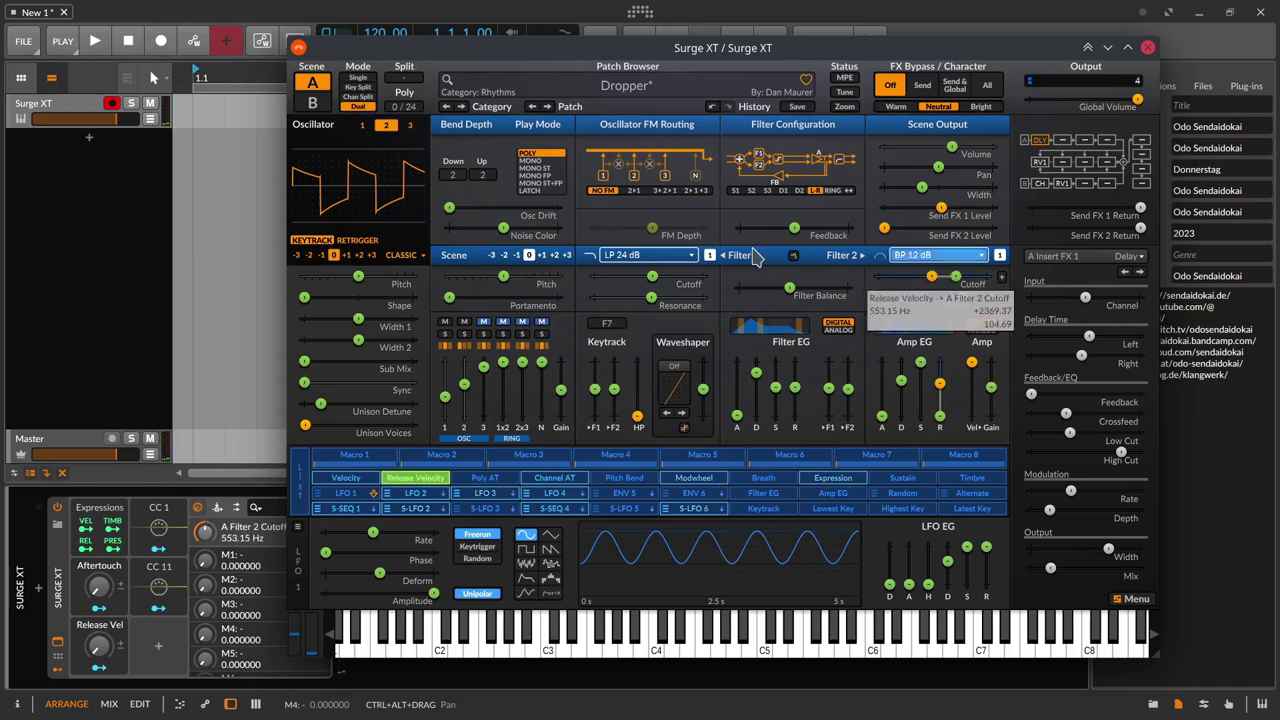
{"action": "left_click_drag", "start_coordinate": [652, 277], "coordinate": [688, 278]}
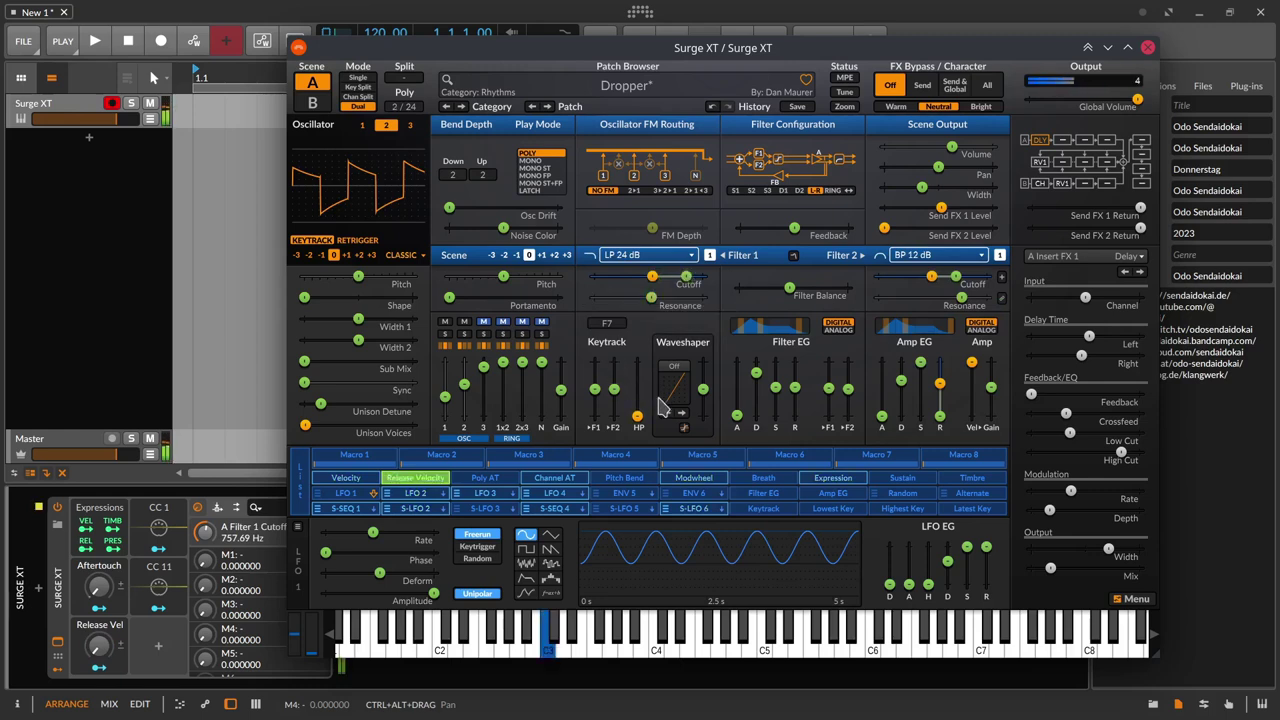
{"action": "left_click_drag", "start_coordinate": [794, 387], "coordinate": [794, 369]}
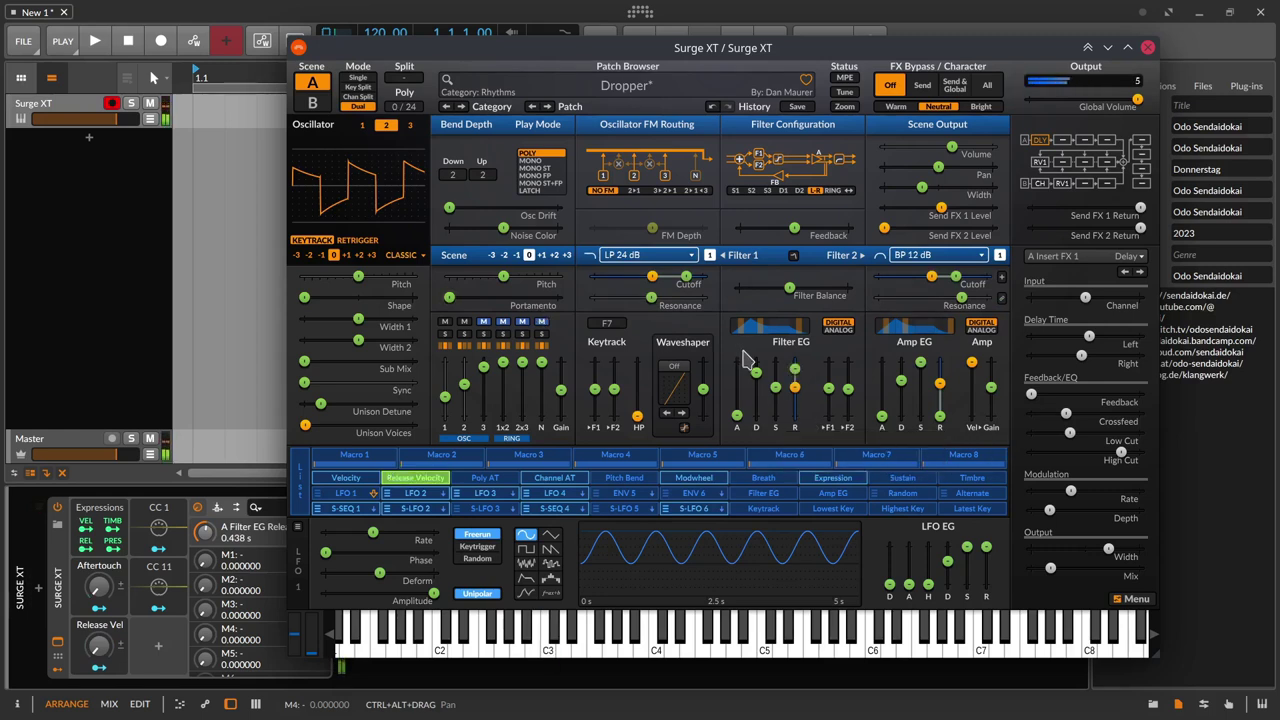
Route Release Velocity to raise the Filter 1 and Filter 2 cutoffs in Scene B.
{"action": "left_click", "coordinate": [312, 104]}
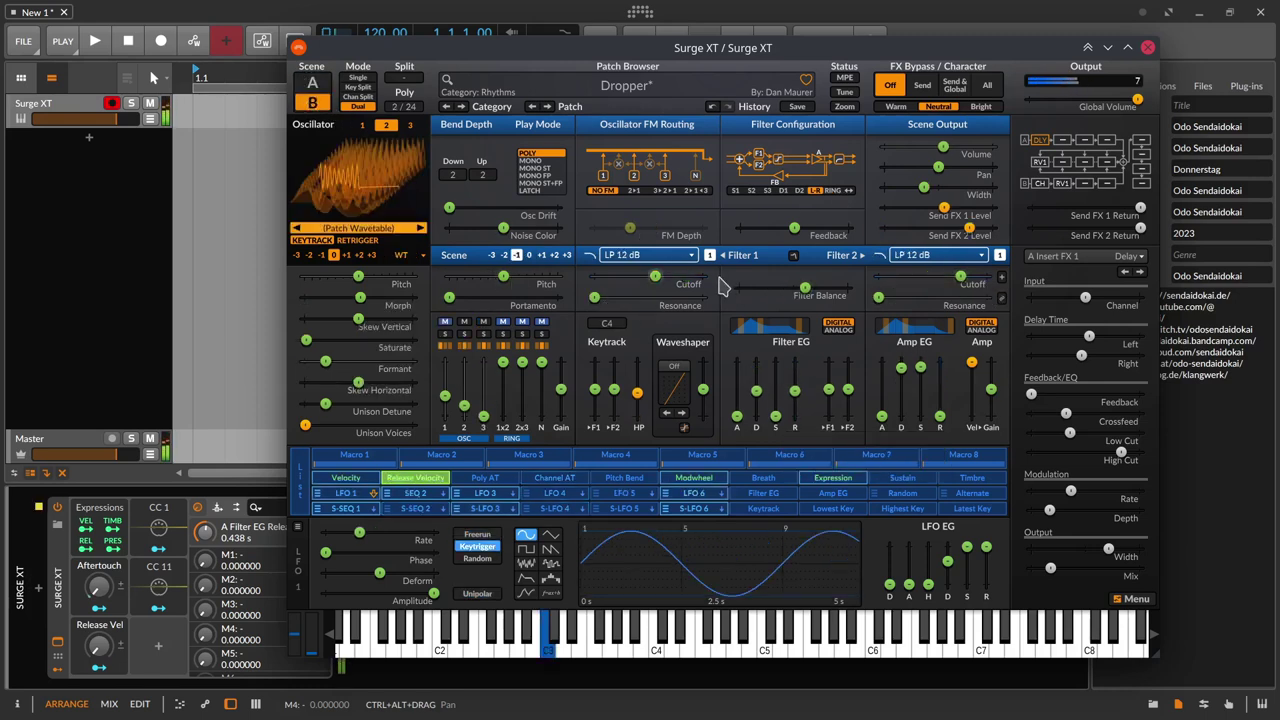
{"action": "left_click_drag", "start_coordinate": [648, 278], "coordinate": [714, 278]}
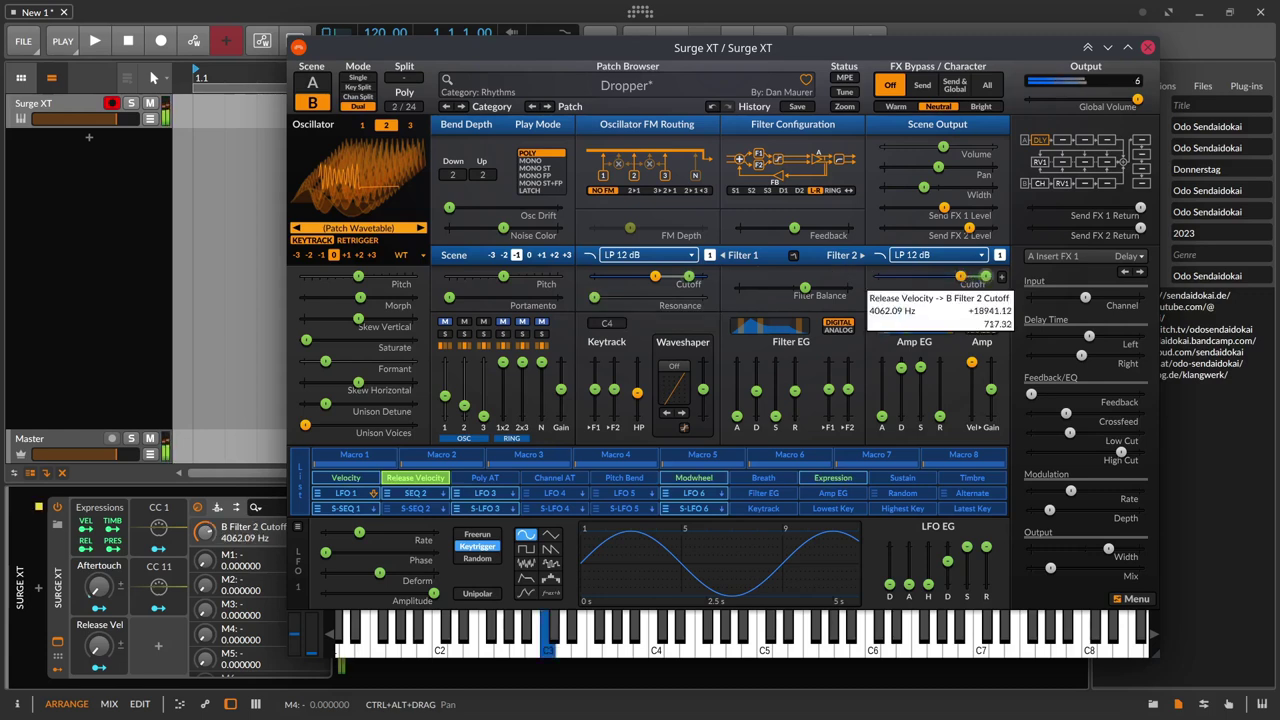
{"action": "left_click_drag", "start_coordinate": [968, 285], "coordinate": [987, 280]}
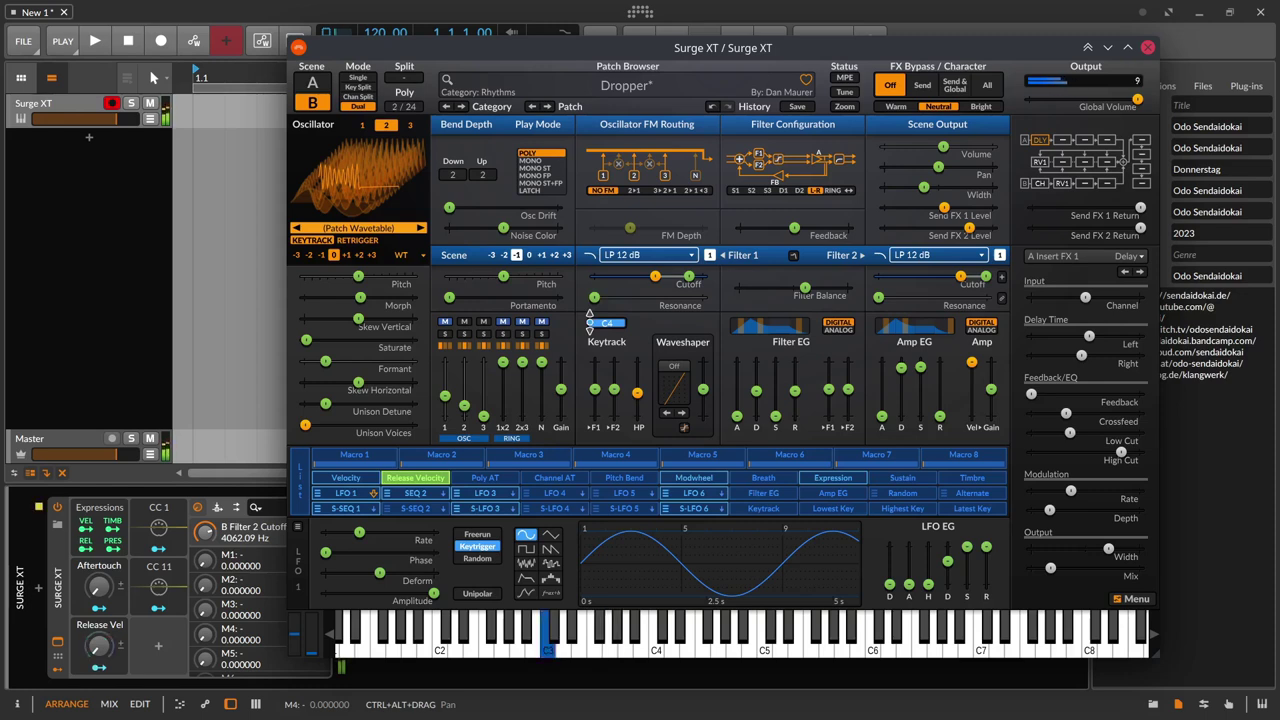
Route Release Velocity to raise the scene pitch in Scene B and Scene A, and leave modulation assignment mode.
{"action": "left_click_drag", "start_coordinate": [504, 280], "coordinate": [533, 277]}
{"action": "mouse_move", "coordinate": [533, 279]}
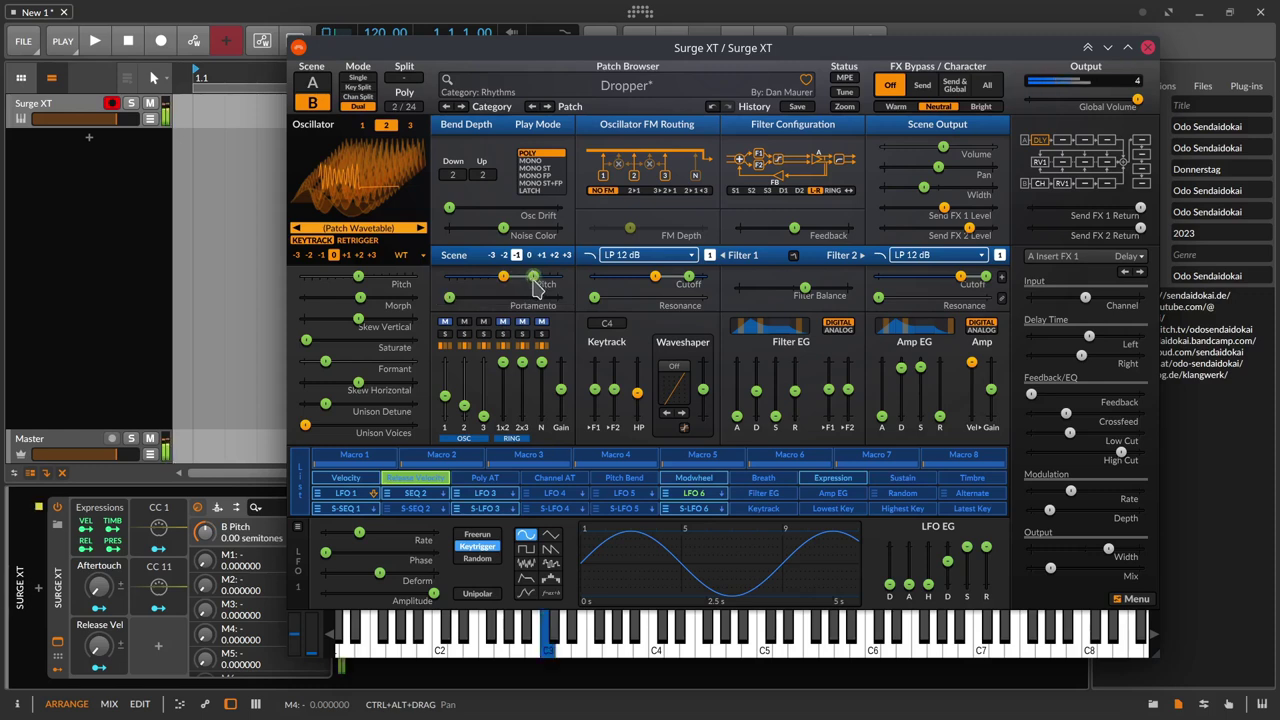
{"action": "left_click", "coordinate": [312, 83]}
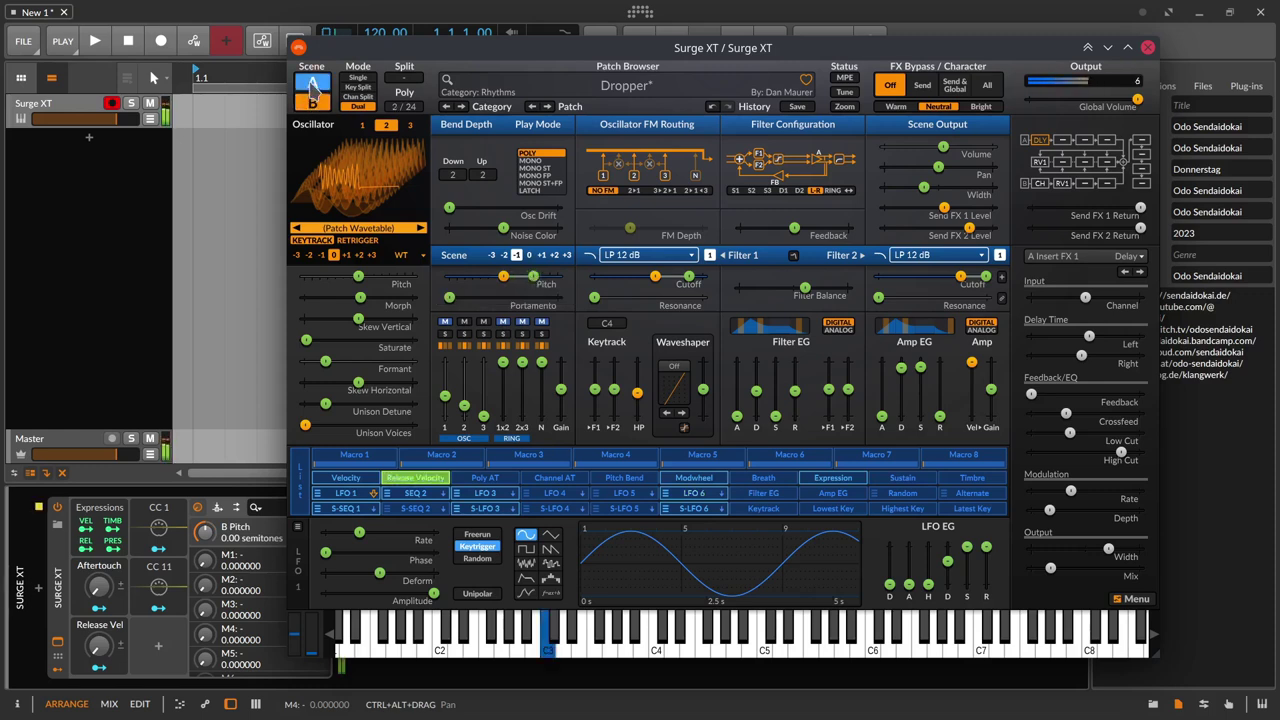
{"action": "left_click_drag", "start_coordinate": [503, 277], "coordinate": [530, 280]}
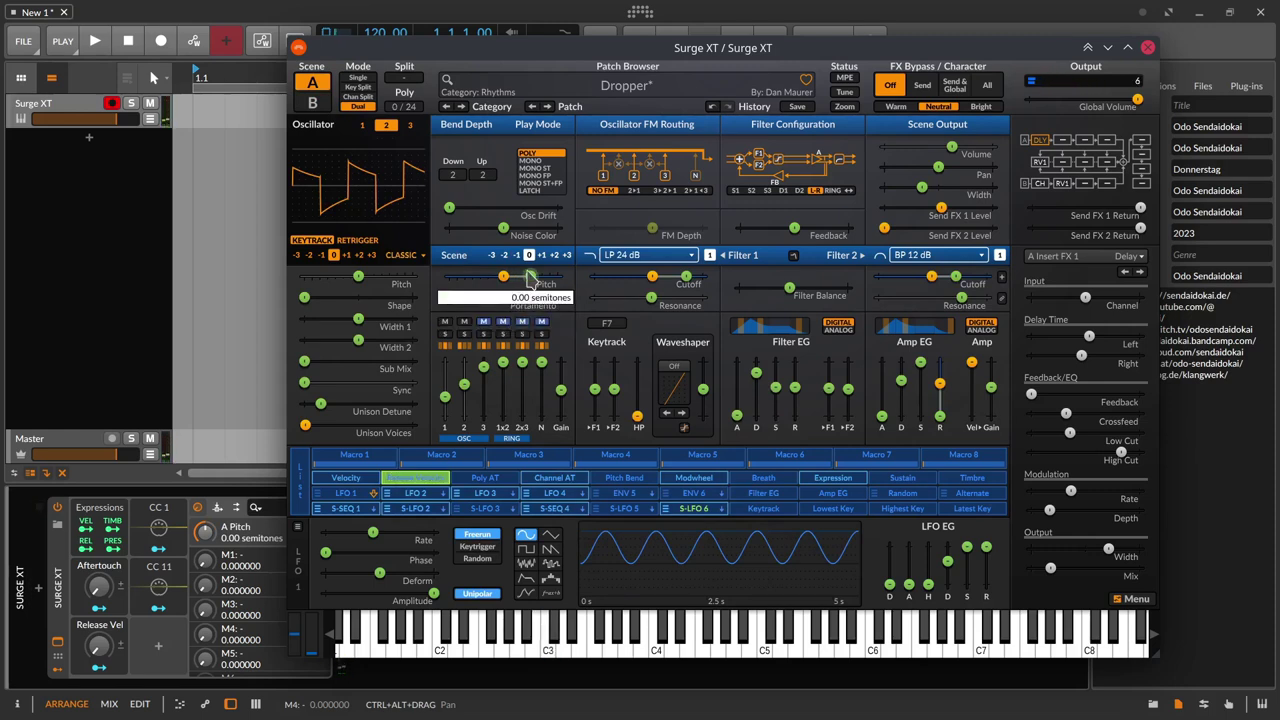
{"action": "middle_click", "coordinate": [530, 280]}
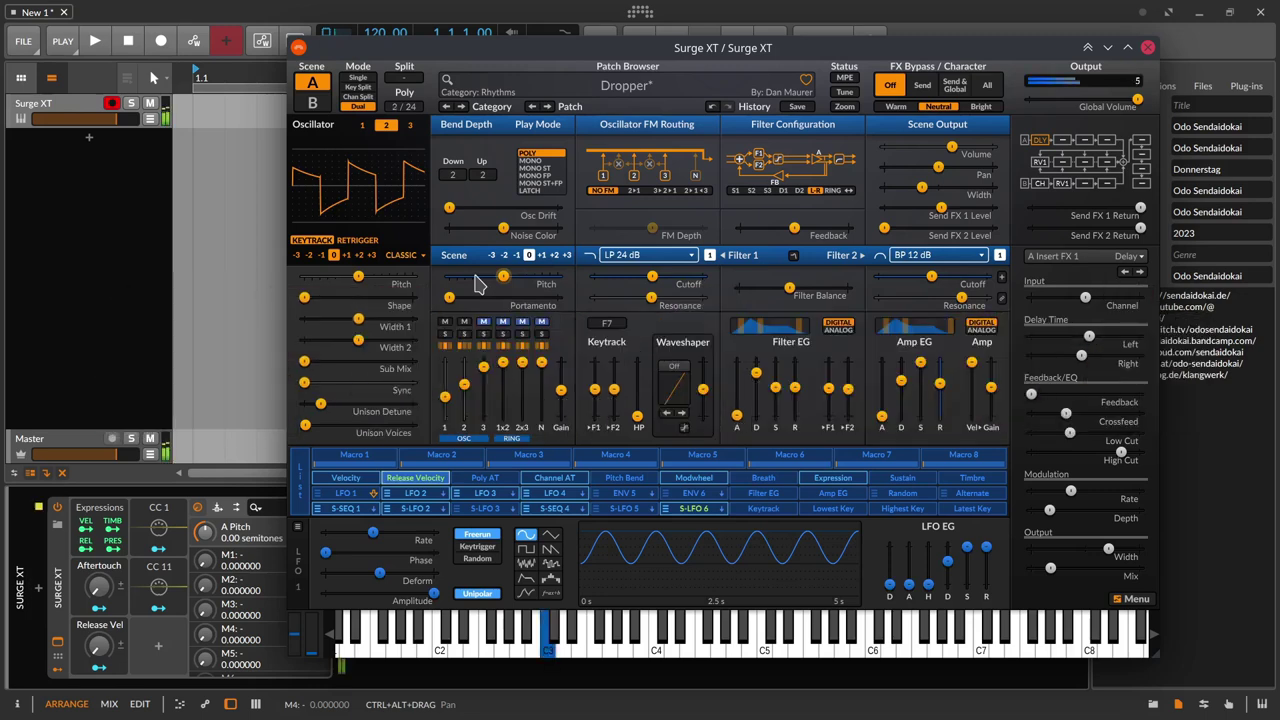
Route Channel AT to strongly widen the stereo output width in Scene A, by about 117 %, and in Scene B.
{"action": "left_click", "coordinate": [561, 483]}
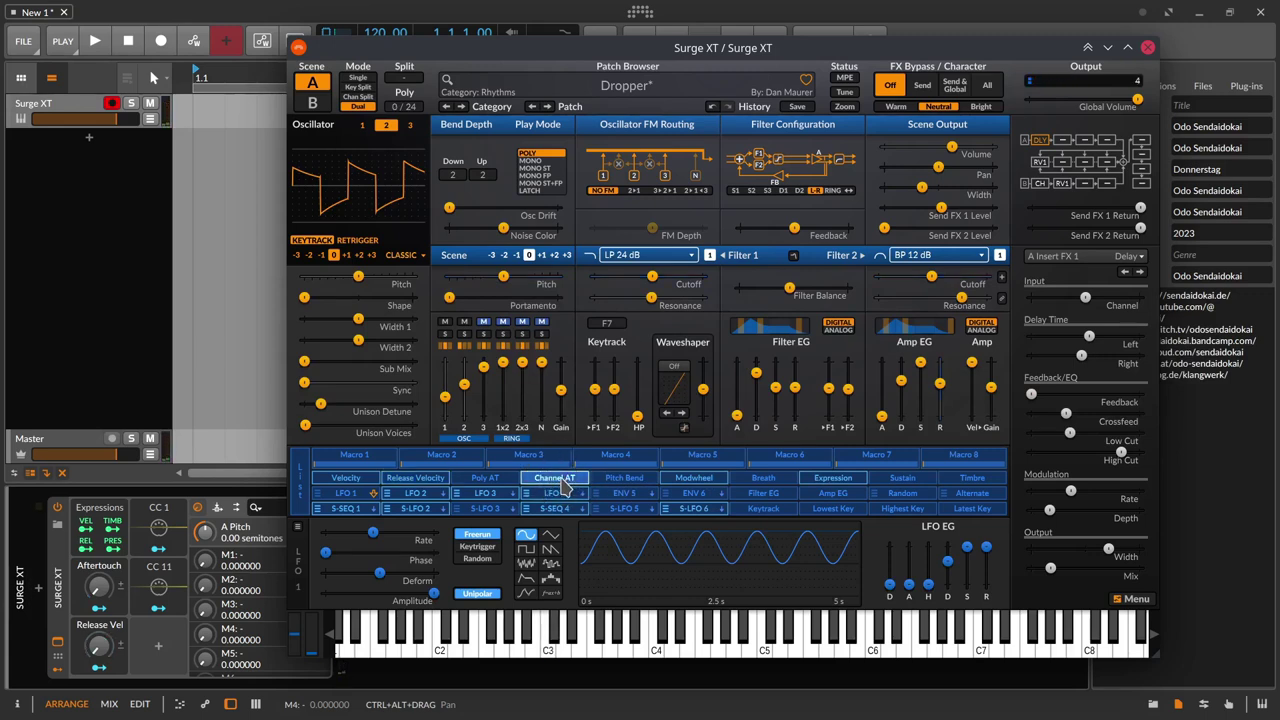
{"action": "left_click", "coordinate": [565, 484]}
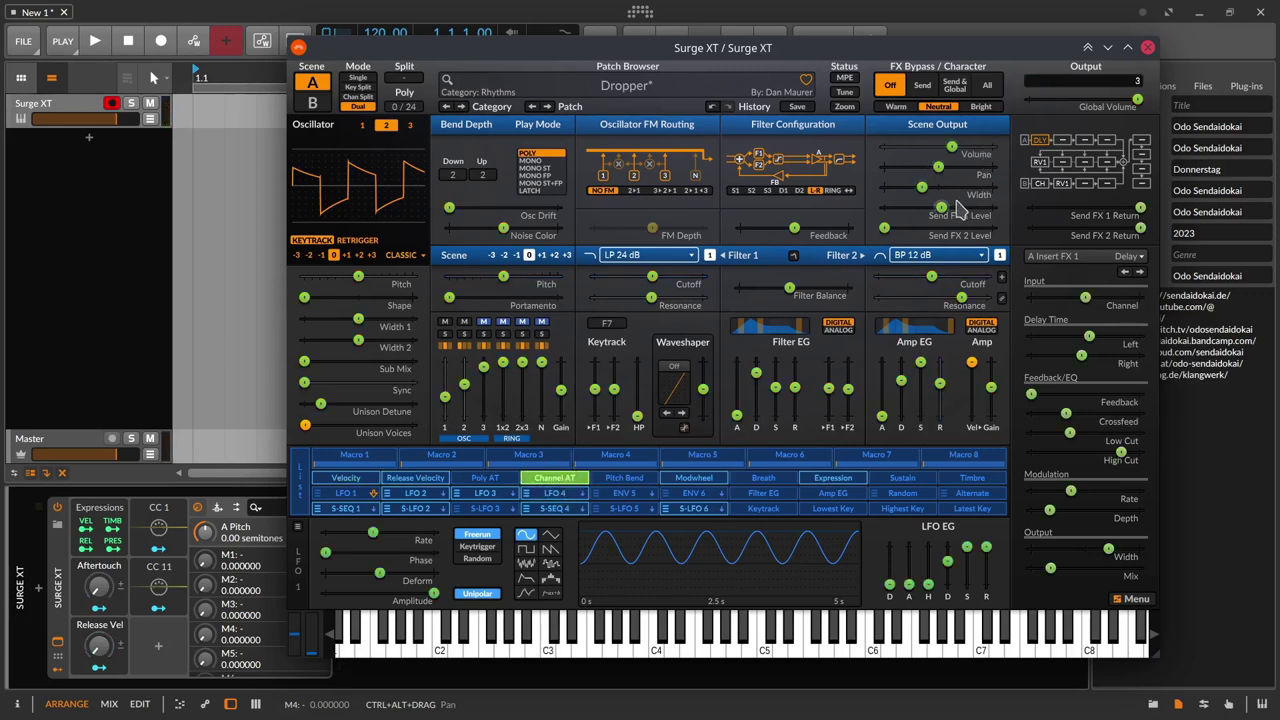
{"action": "left_click_drag", "start_coordinate": [922, 187], "coordinate": [985, 190]}
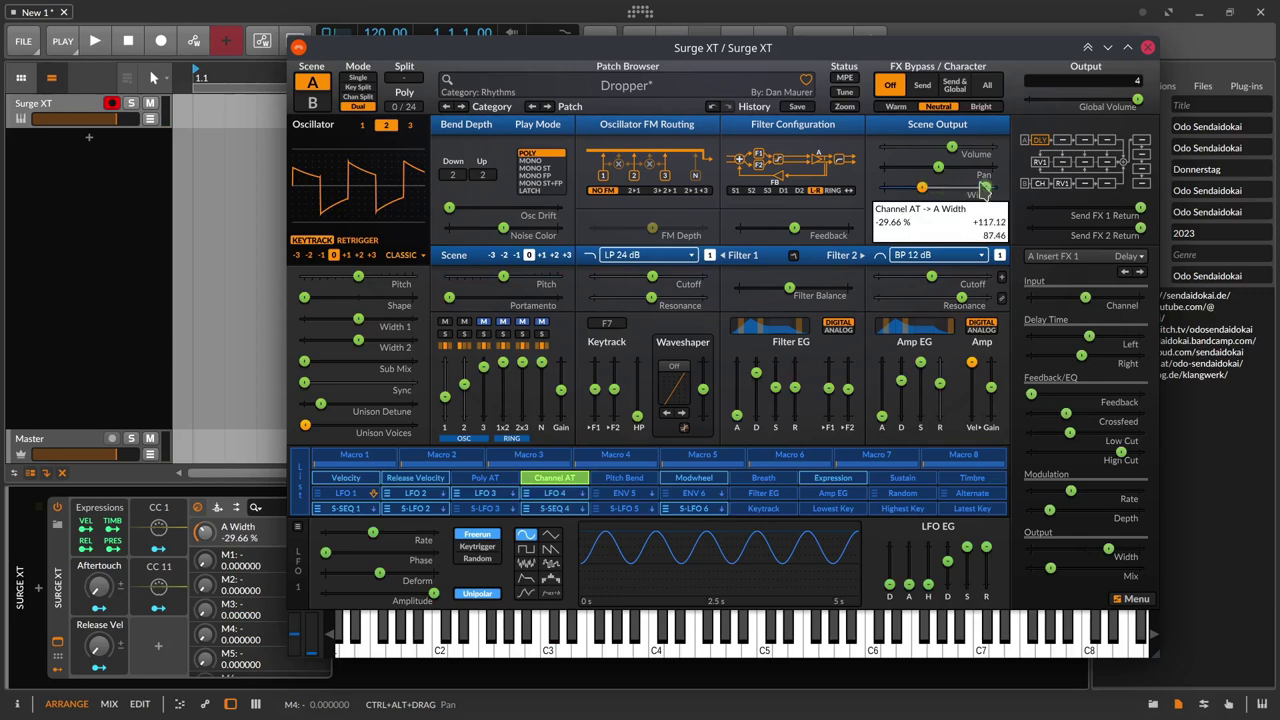
{"action": "left_click", "coordinate": [312, 102]}
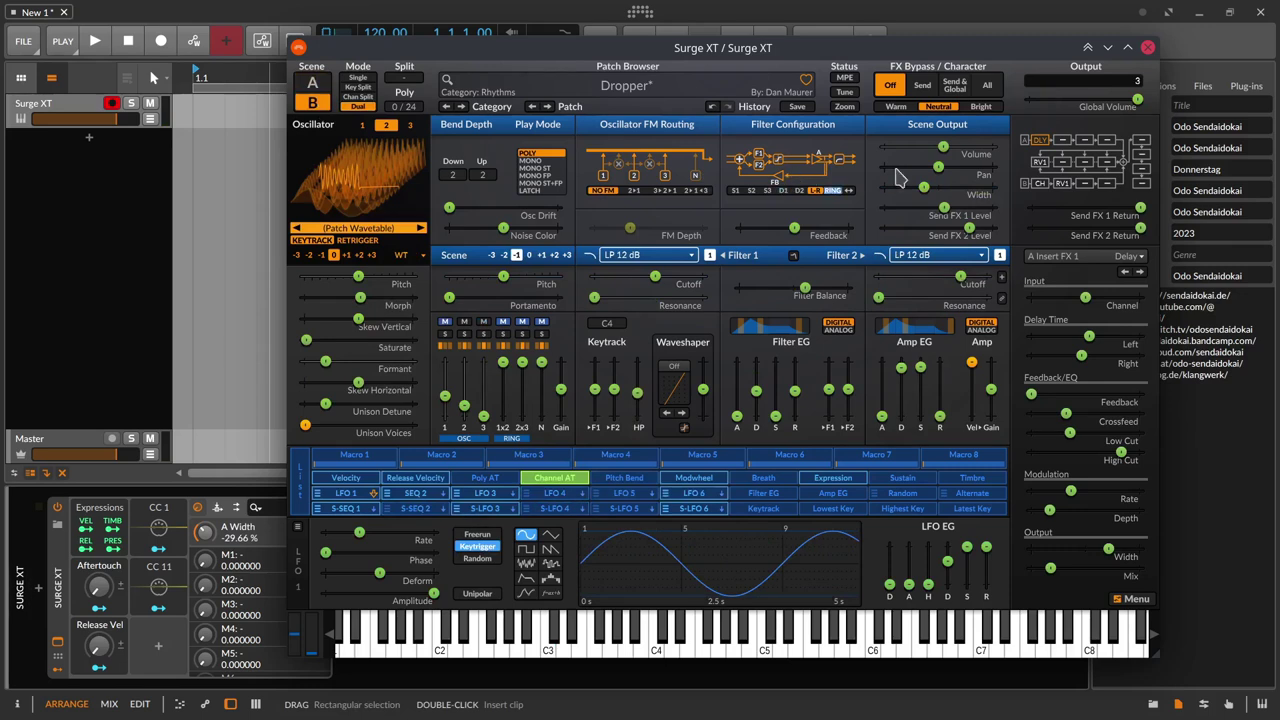
{"action": "left_click_drag", "start_coordinate": [923, 188], "coordinate": [982, 188]}
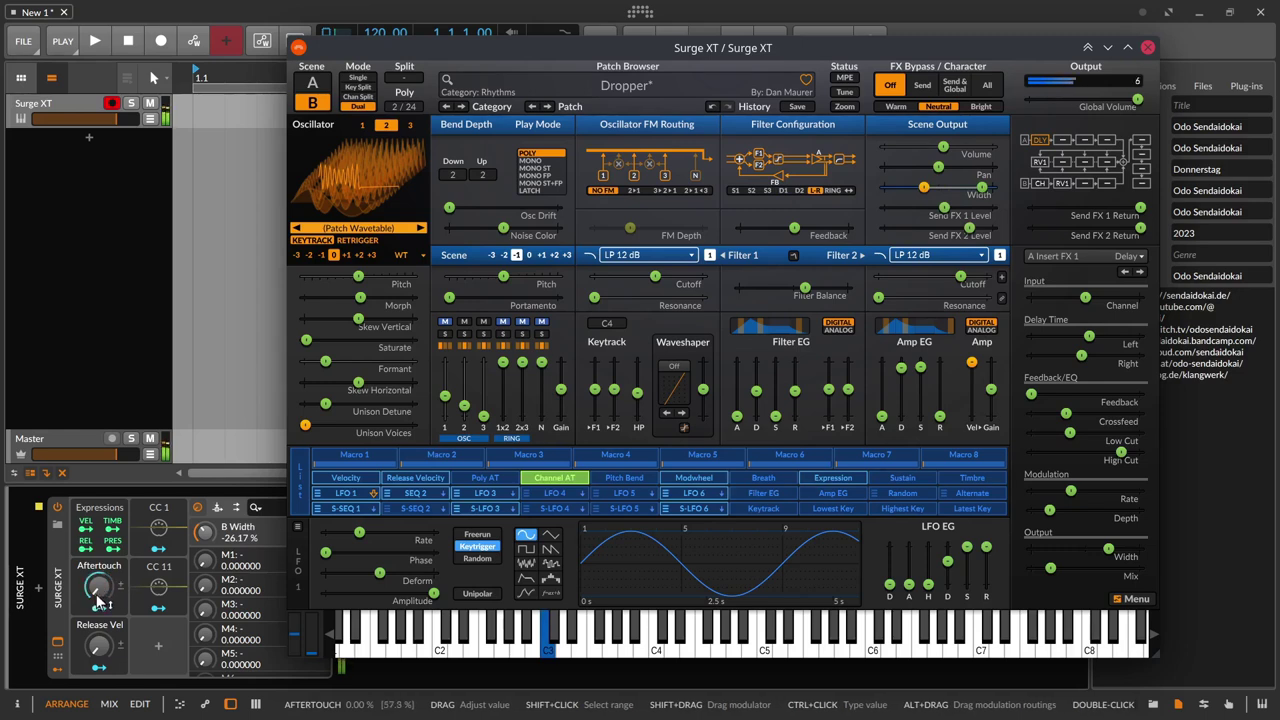
Route Channel AT to raise the pre-filter gain and lower the amp gain in Scene B.
{"action": "left_click_drag", "start_coordinate": [527, 470], "coordinate": [561, 376]}
{"action": "left_click_drag", "start_coordinate": [990, 392], "coordinate": [990, 402]}
{"action": "left_click_drag", "start_coordinate": [561, 377], "coordinate": [561, 367]}
{"action": "left_click_drag", "start_coordinate": [990, 401], "coordinate": [990, 409]}
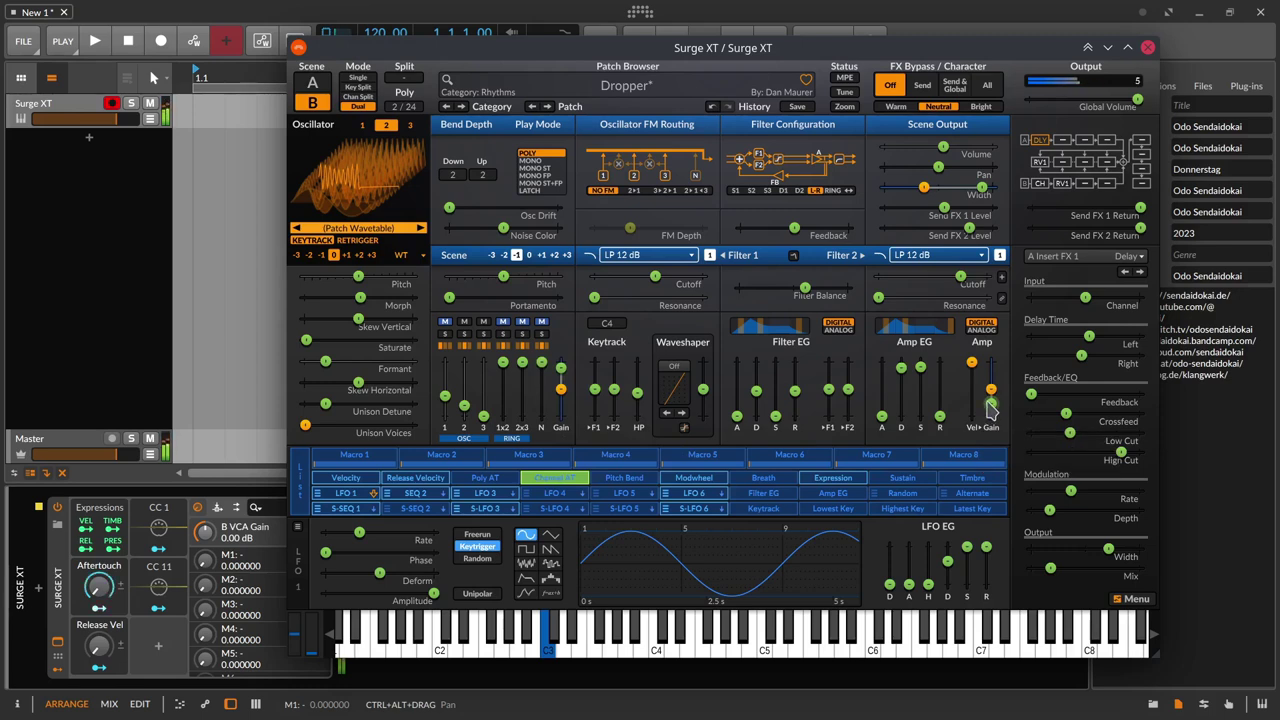
Route Channel AT to raise the pre-filter gain and adjust the amp gain in Scene A.
{"action": "left_click", "coordinate": [312, 83]}
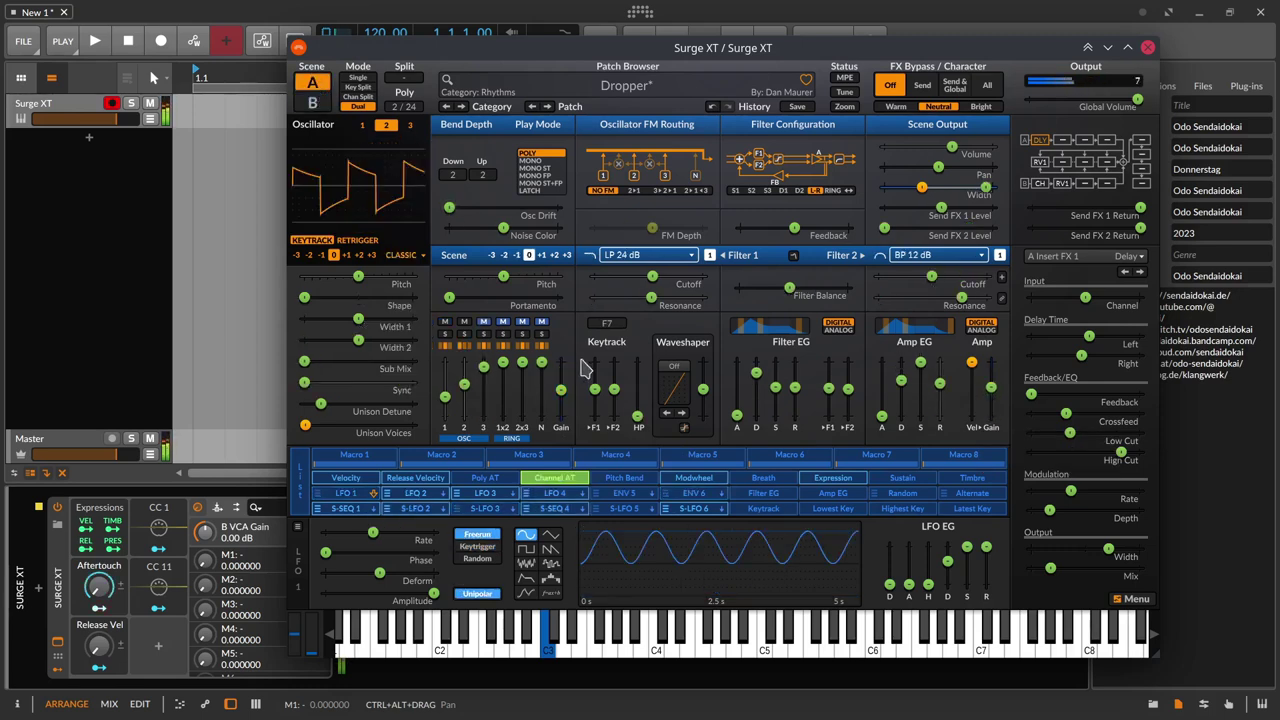
{"action": "left_click_drag", "start_coordinate": [561, 390], "coordinate": [561, 378]}
{"action": "left_click_drag", "start_coordinate": [990, 410], "coordinate": [990, 392]}
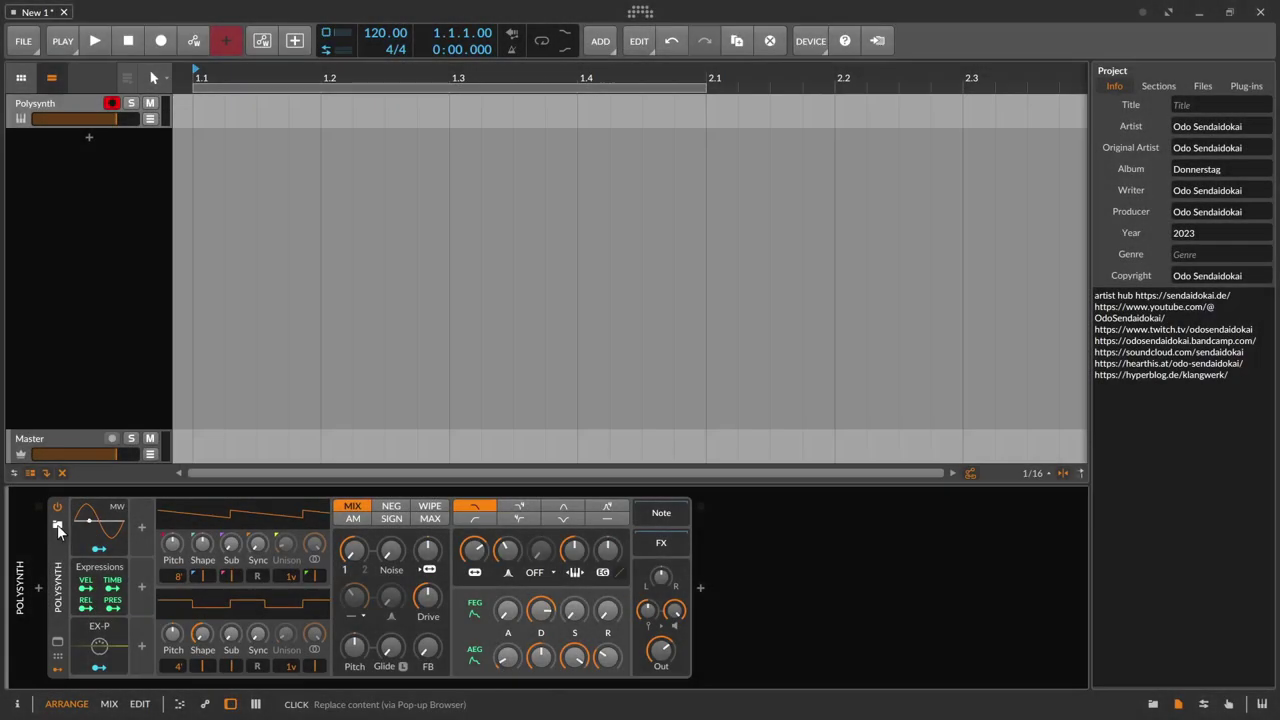
Search the presets for "classic" and load Classic Polysynth into the Polysynth device.
{"action": "left_click", "coordinate": [57, 525]}
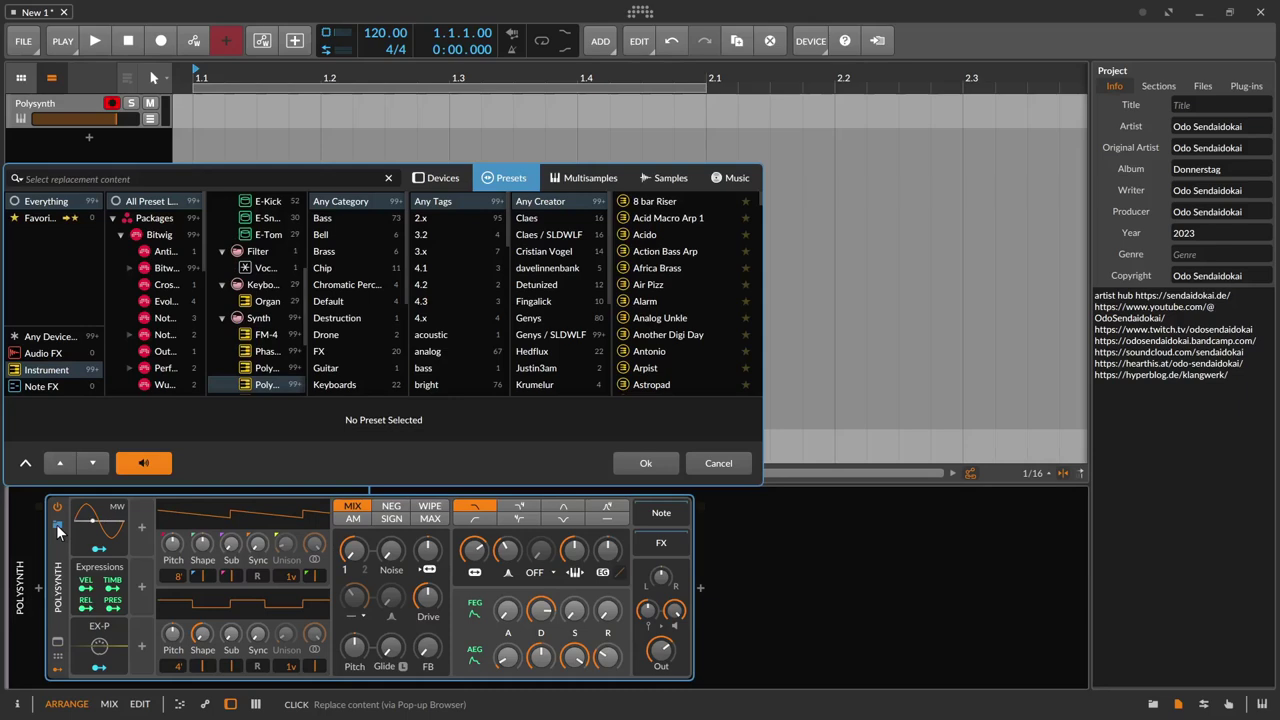
{"action": "type", "text": "classic"}
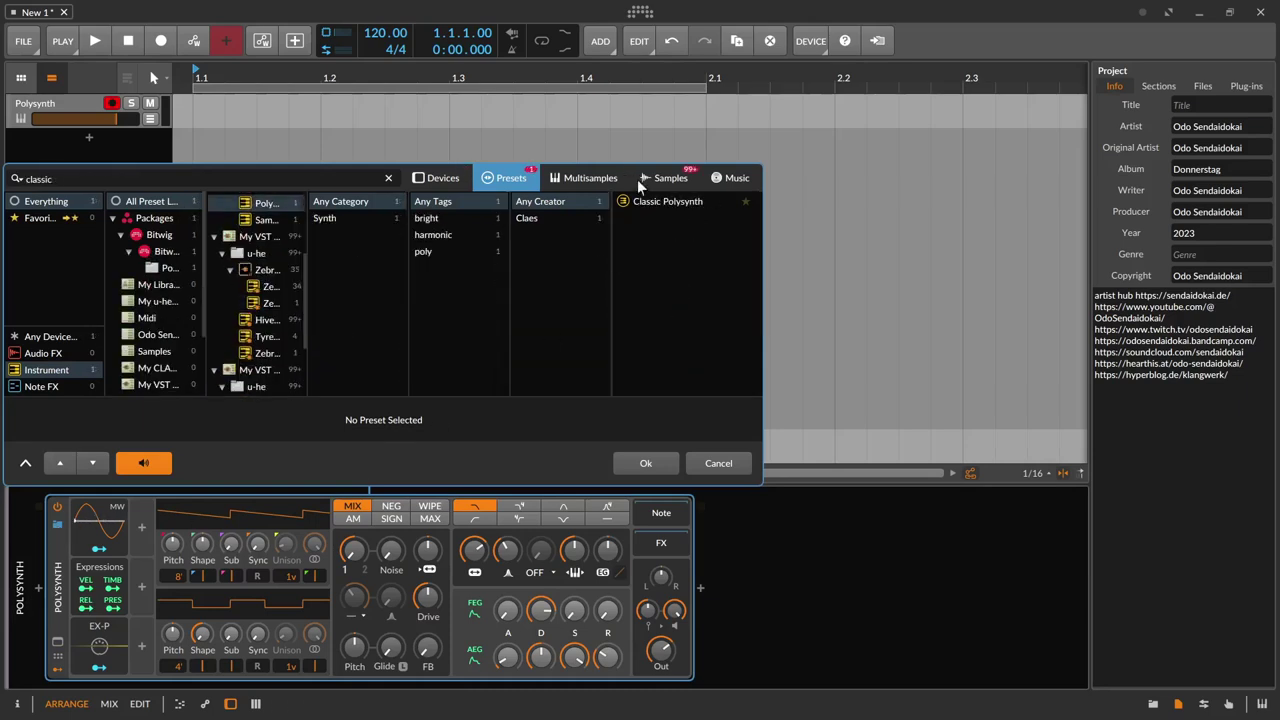
{"action": "left_click", "coordinate": [655, 203]}
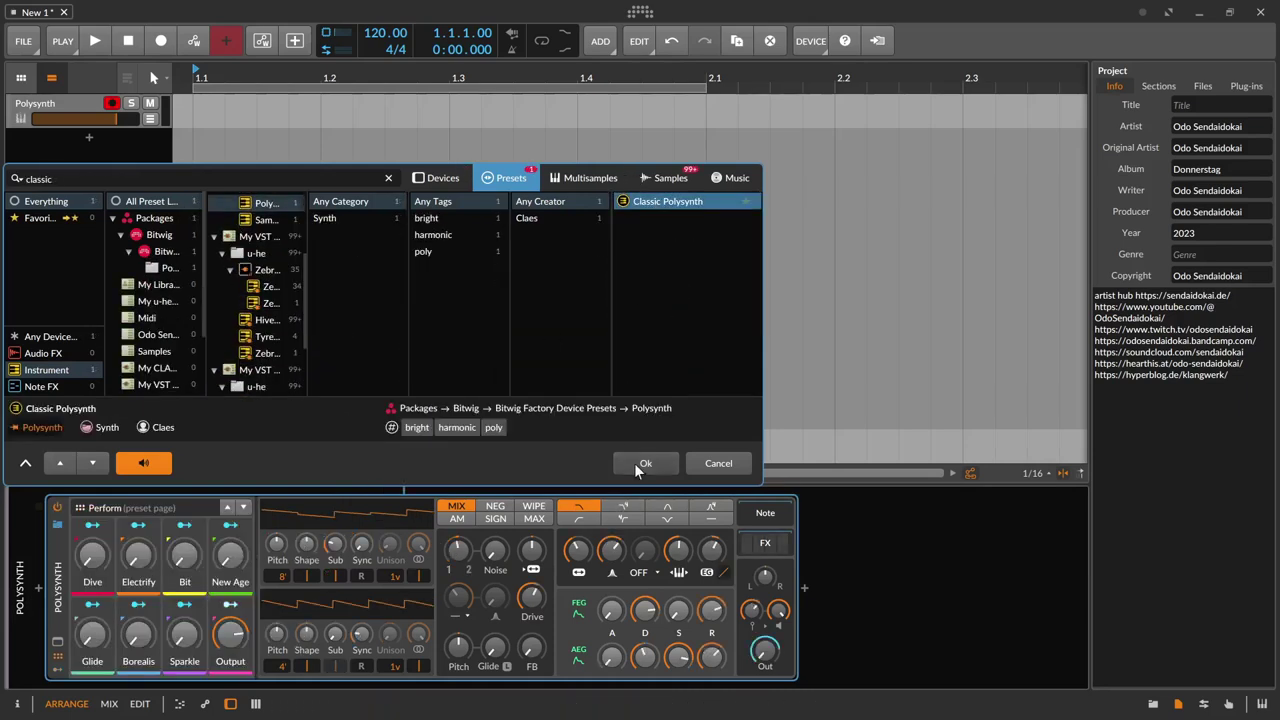
{"action": "left_click", "coordinate": [636, 467]}
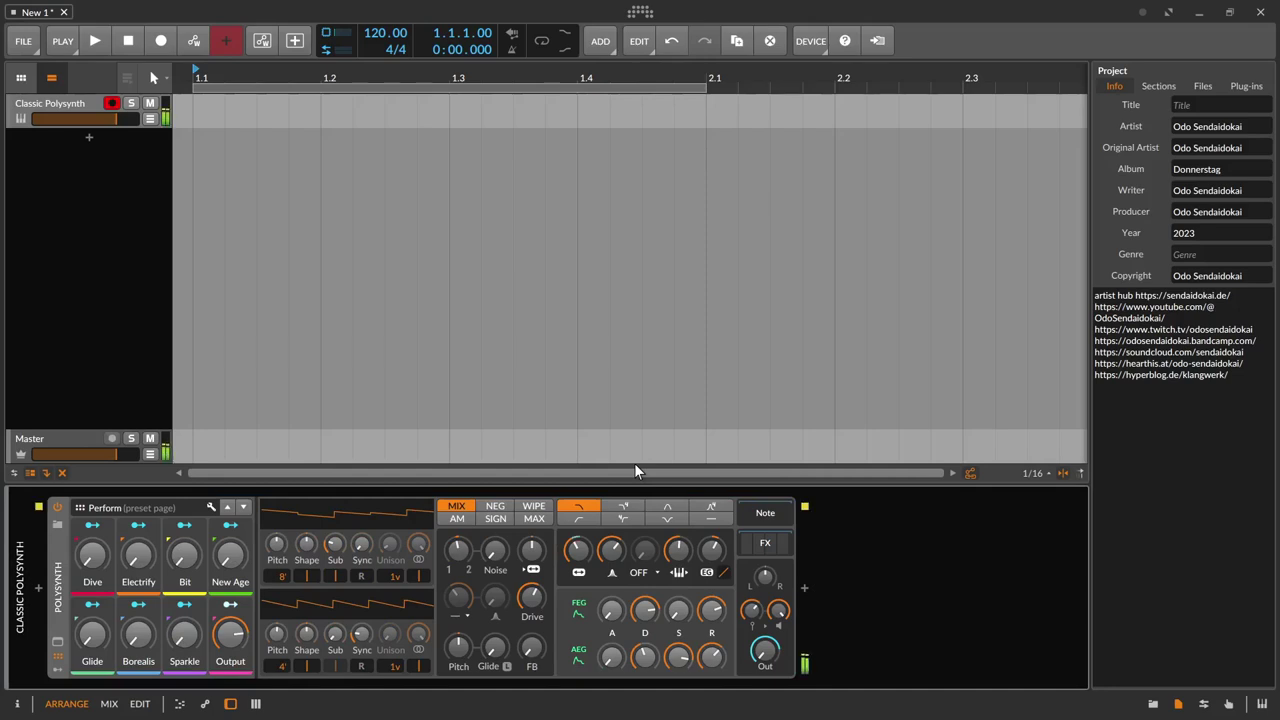
Show the Polysynth's modulators and add a MIDI modulator for CC 1 in an empty slot.
{"action": "left_click", "coordinate": [57, 669]}
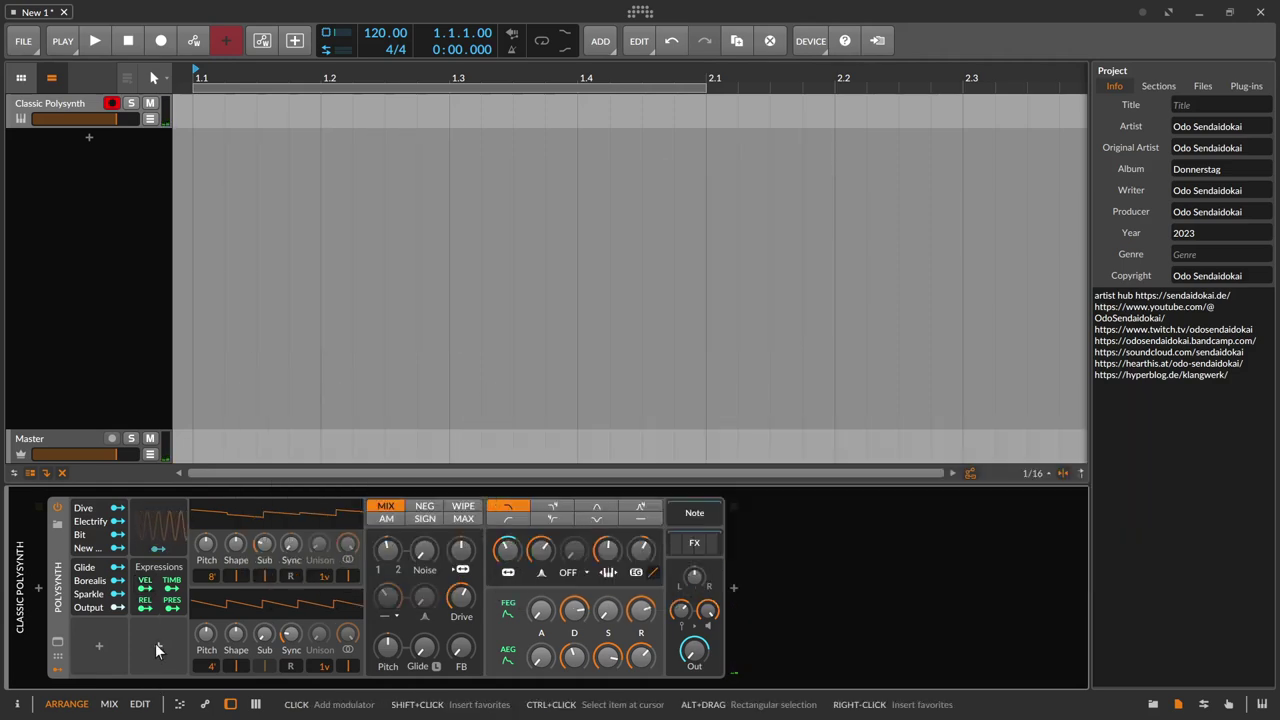
{"action": "left_click", "coordinate": [155, 645]}
{"action": "type", "text": "midi"}
{"action": "key", "text": "Return"}
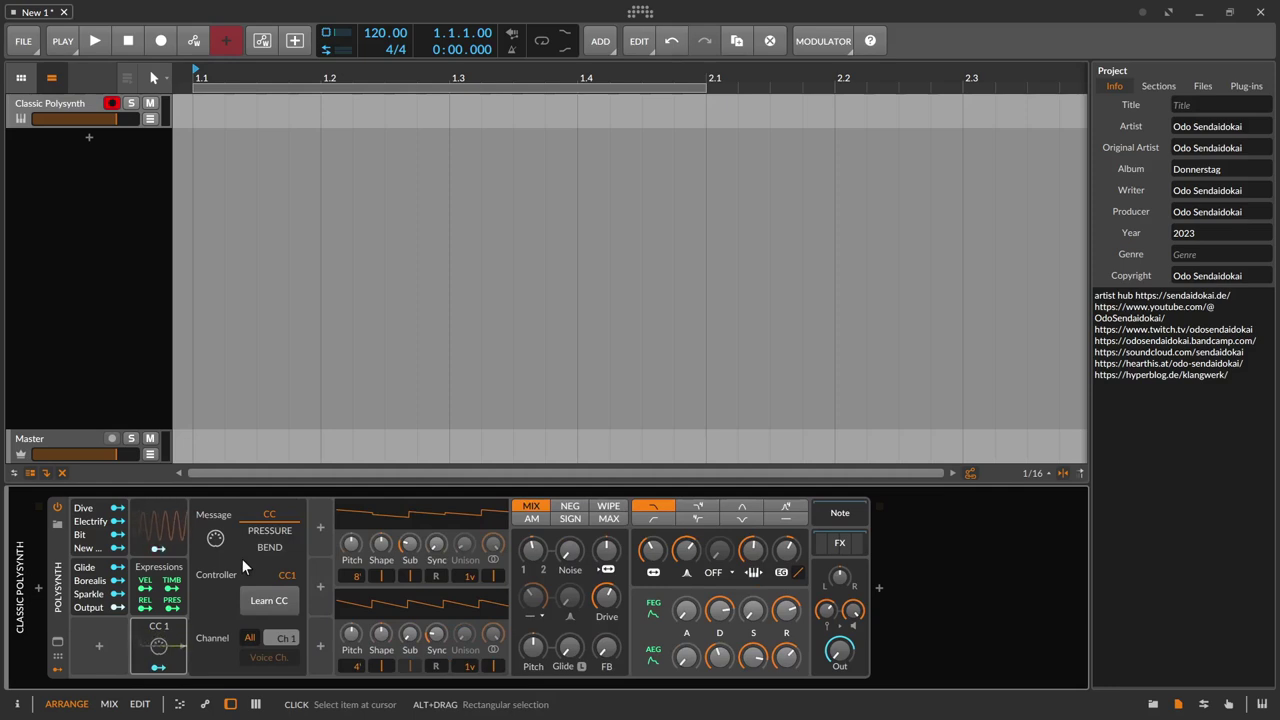
Route the CC 1 modulator to raise the Polysynth's filter FM amount in the mixer section.
{"action": "left_click", "coordinate": [157, 673]}
{"action": "left_click_drag", "start_coordinate": [606, 550], "coordinate": [606, 516]}
{"action": "left_click", "coordinate": [575, 571]}
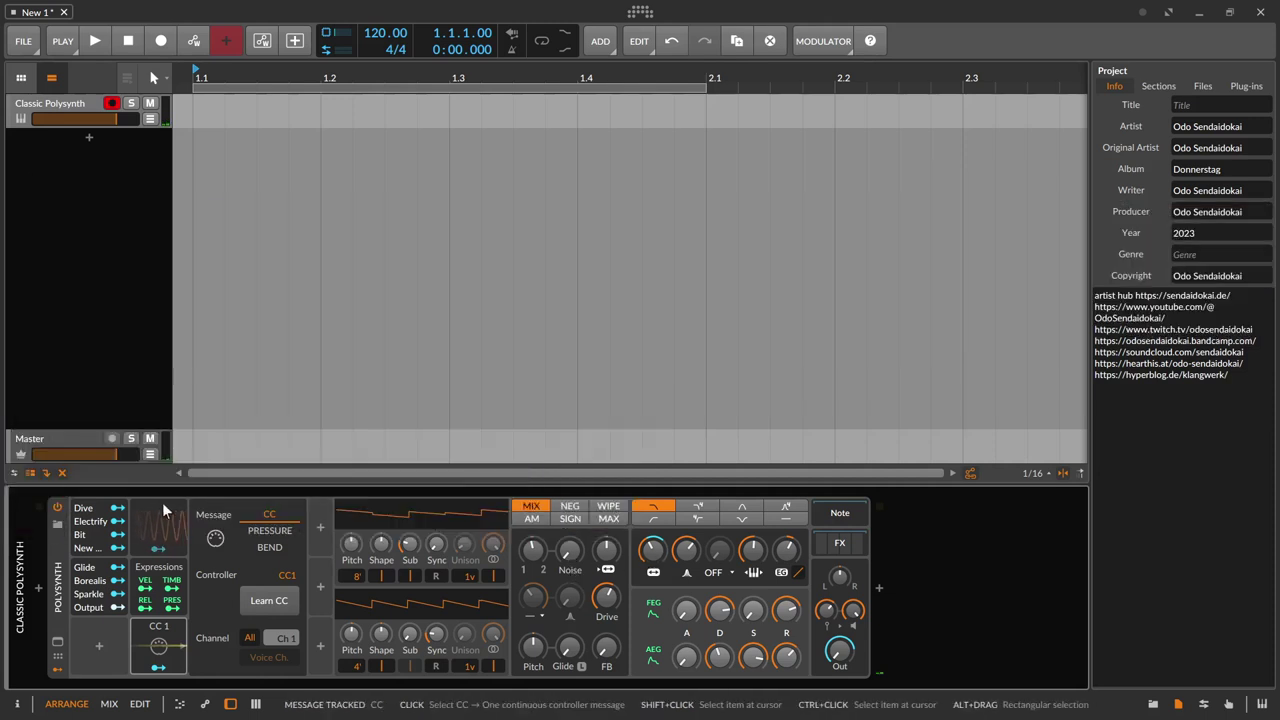
Copy the CC 1 modulator to an empty slot and have the copy learn CC 11.
{"action": "left_click_drag", "start_coordinate": [146, 638], "coordinate": [226, 528]}
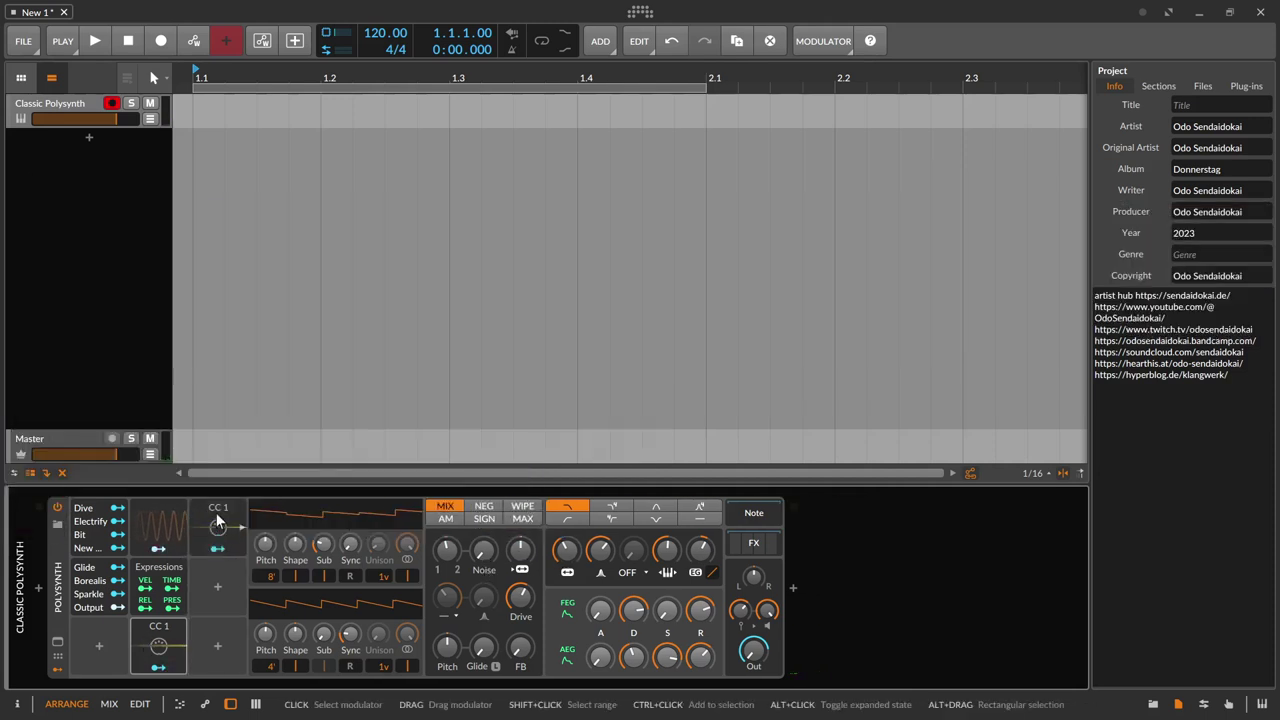
{"action": "left_click", "coordinate": [218, 522]}
{"action": "left_click", "coordinate": [338, 600]}
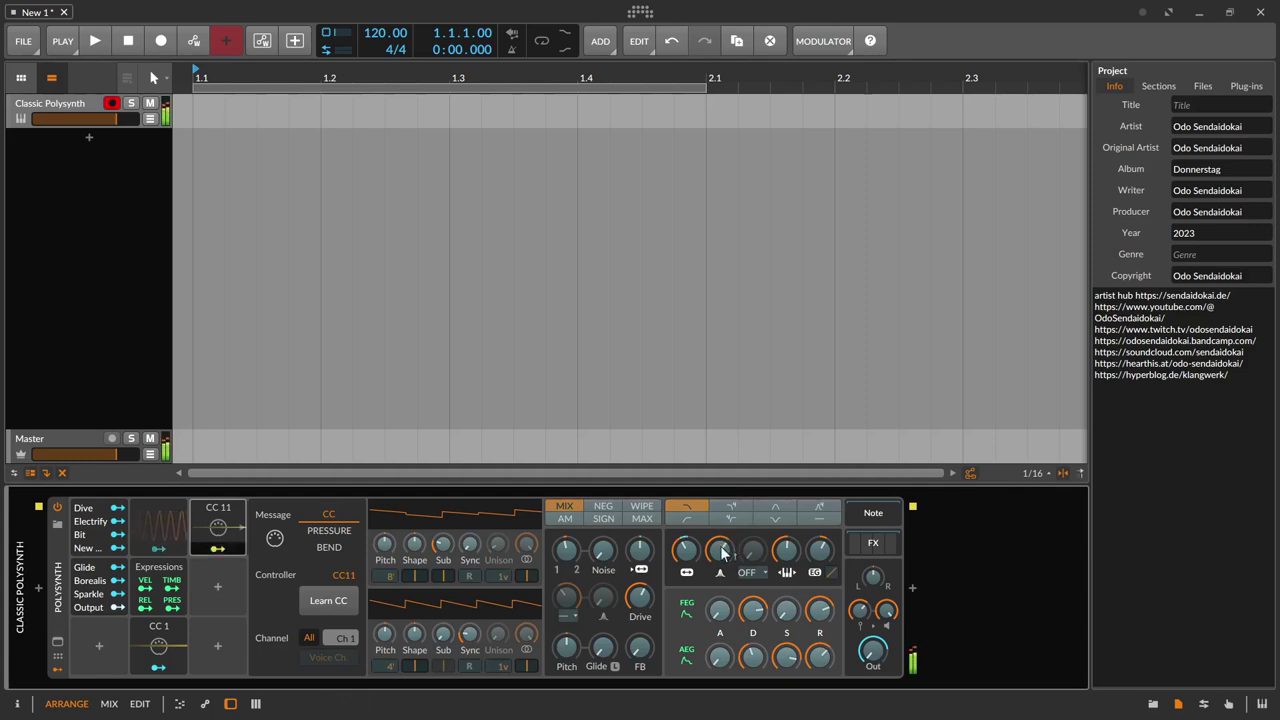
Route the CC 11 modulator to raise the filter cutoff and lower the filter resonance.
{"action": "left_click_drag", "start_coordinate": [690, 548], "coordinate": [690, 505]}
{"action": "mouse_move", "coordinate": [720, 549]}
{"action": "left_mouse_down"}
{"action": "mouse_move", "coordinate": [720, 535]}
{"action": "mouse_move", "coordinate": [720, 563]}
{"action": "mouse_move", "coordinate": [686, 537]}
{"action": "mouse_move", "coordinate": [720, 566]}
{"action": "left_mouse_up"}
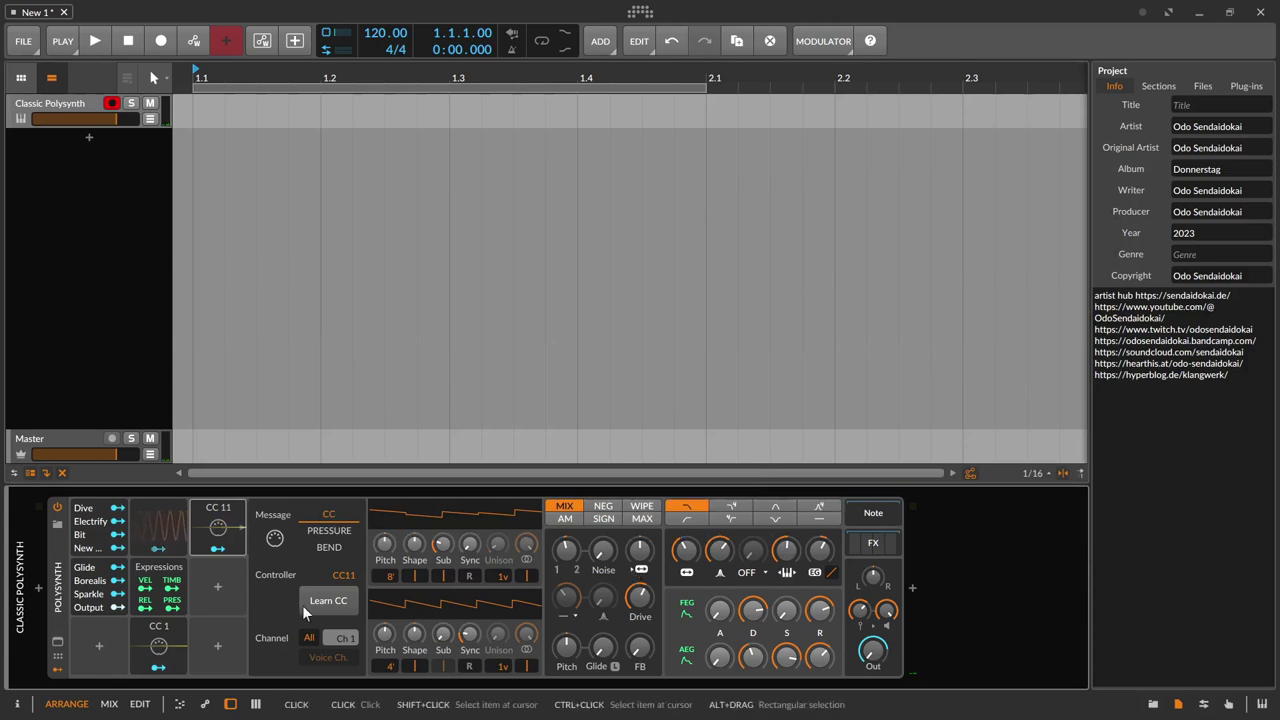
Arm the release velocity expression for routing and add a Macro modulator named "Rel Vel".
{"action": "left_click", "coordinate": [145, 602]}
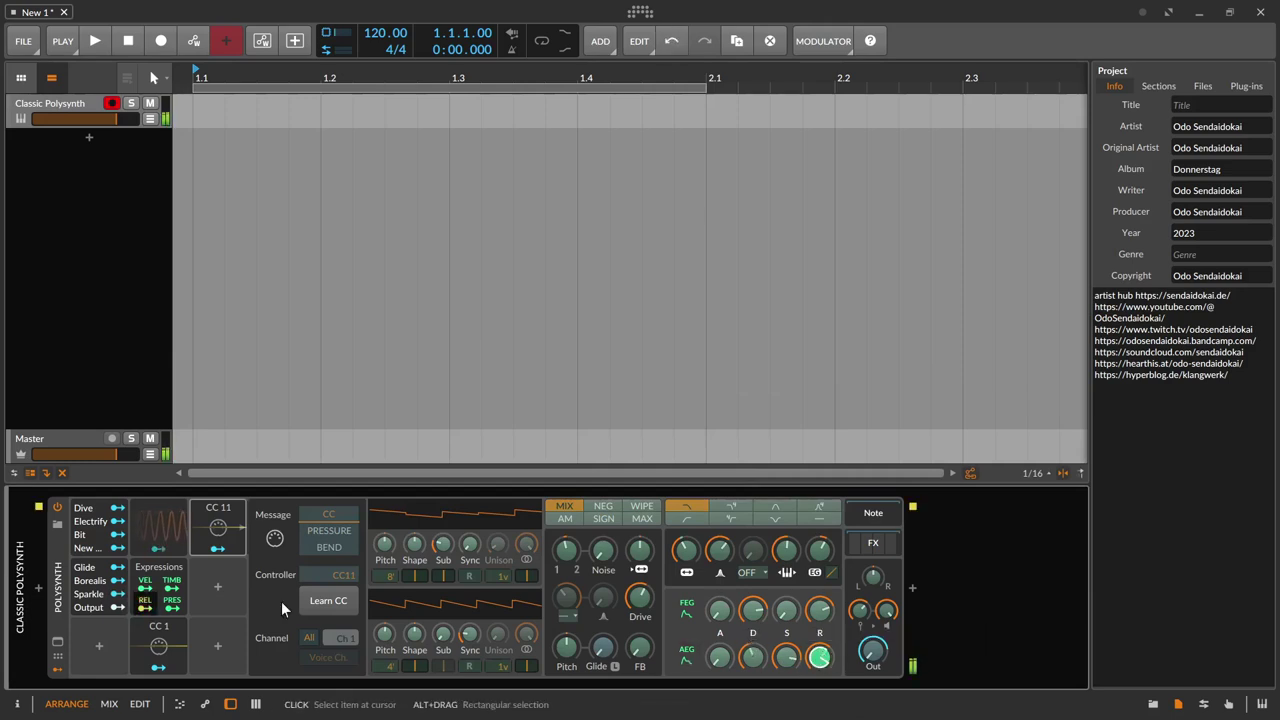
{"action": "left_click", "coordinate": [220, 588]}
{"action": "type", "text": "mac"}
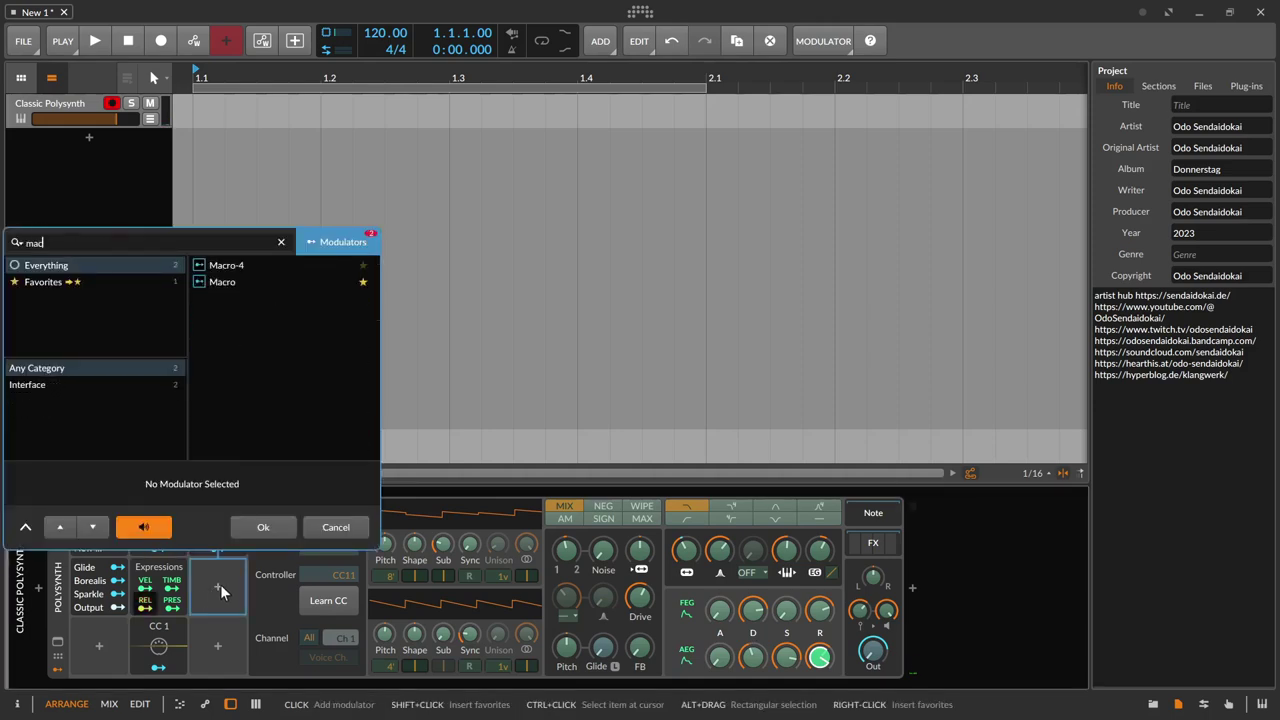
{"action": "key", "text": "Return"}
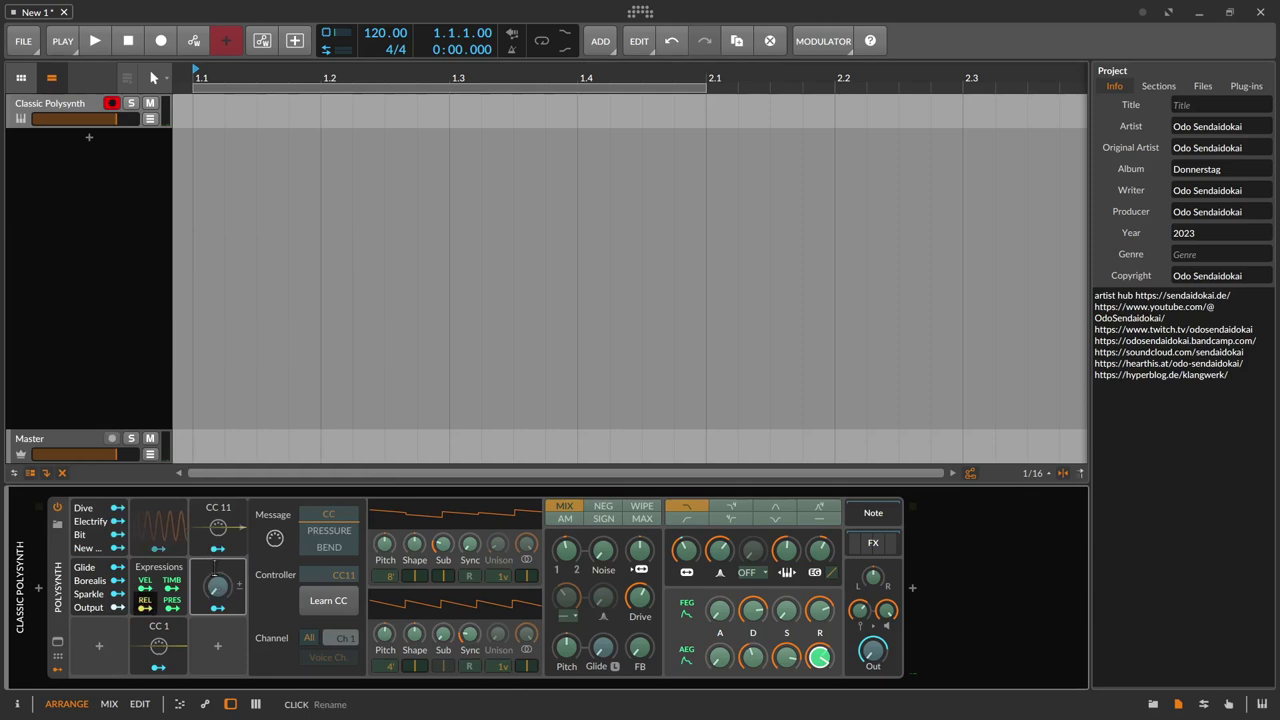
{"action": "left_click", "coordinate": [214, 567]}
{"action": "type", "text": "Rel Vel"}
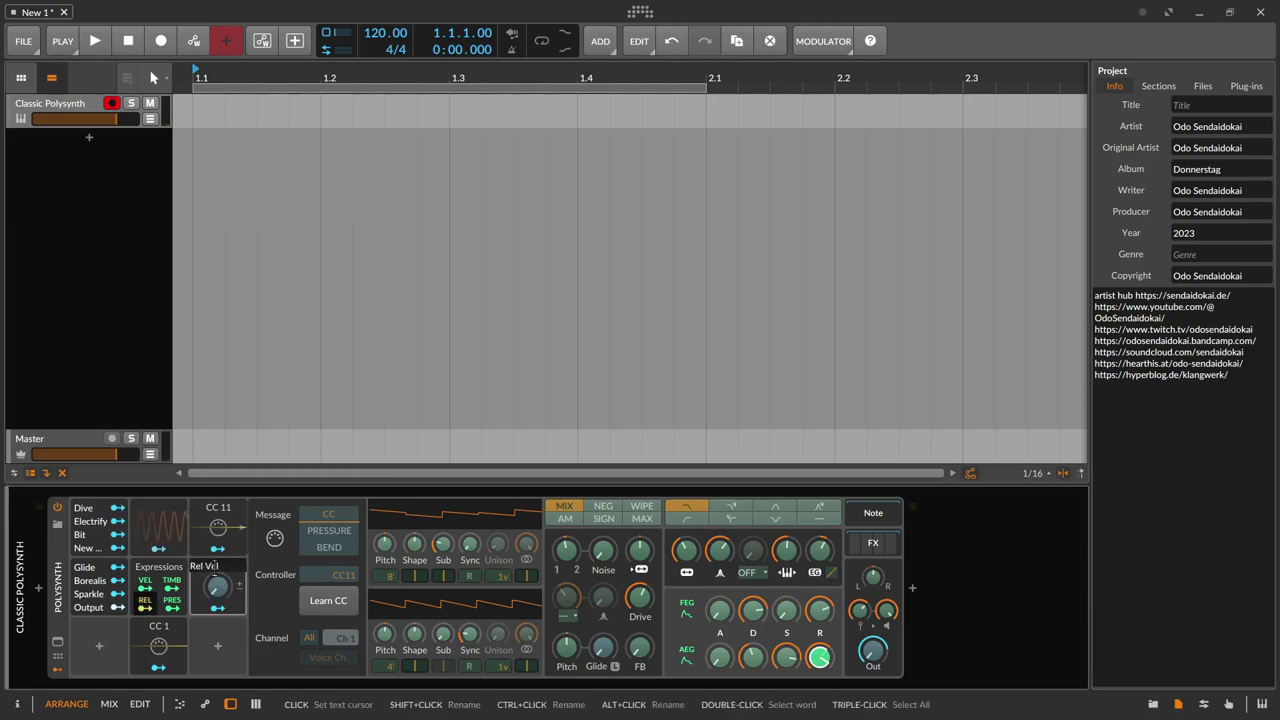
Confirm the macro name, then route the pressure expression to raise the pre-filter drive by 24 dB and adjust the output level.
{"action": "key", "text": "Return"}
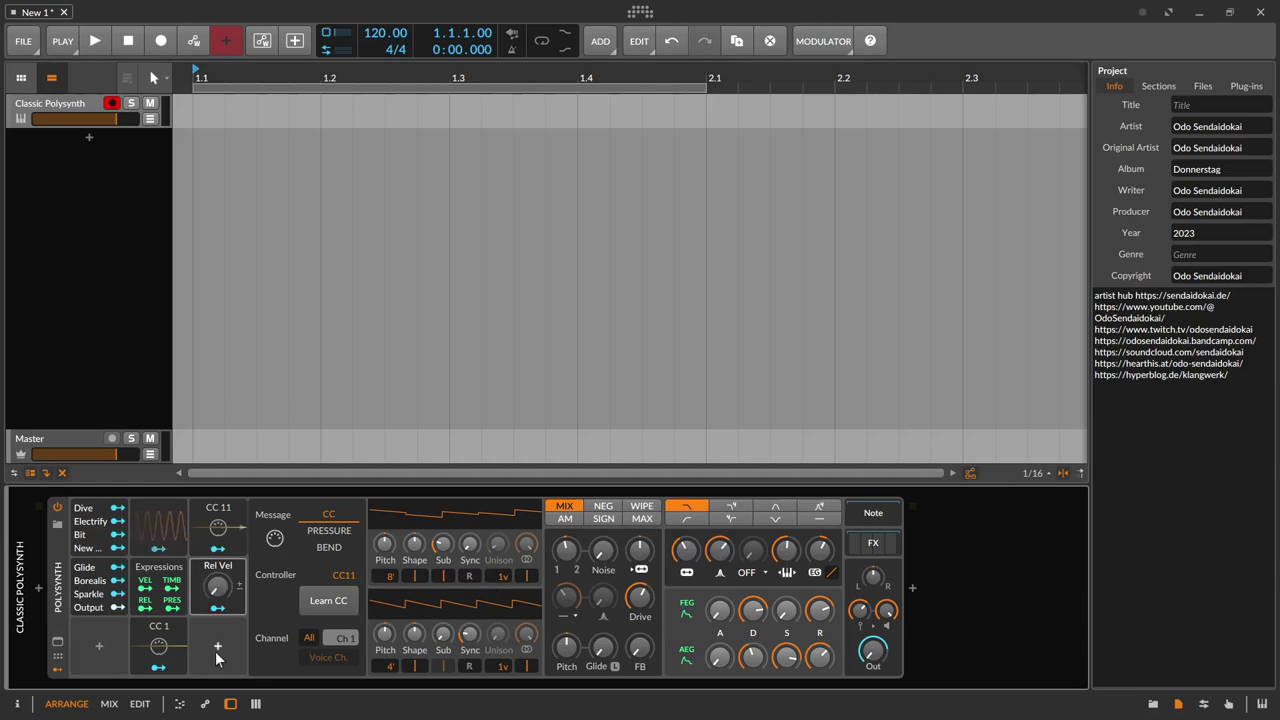
{"action": "left_click", "coordinate": [173, 608]}
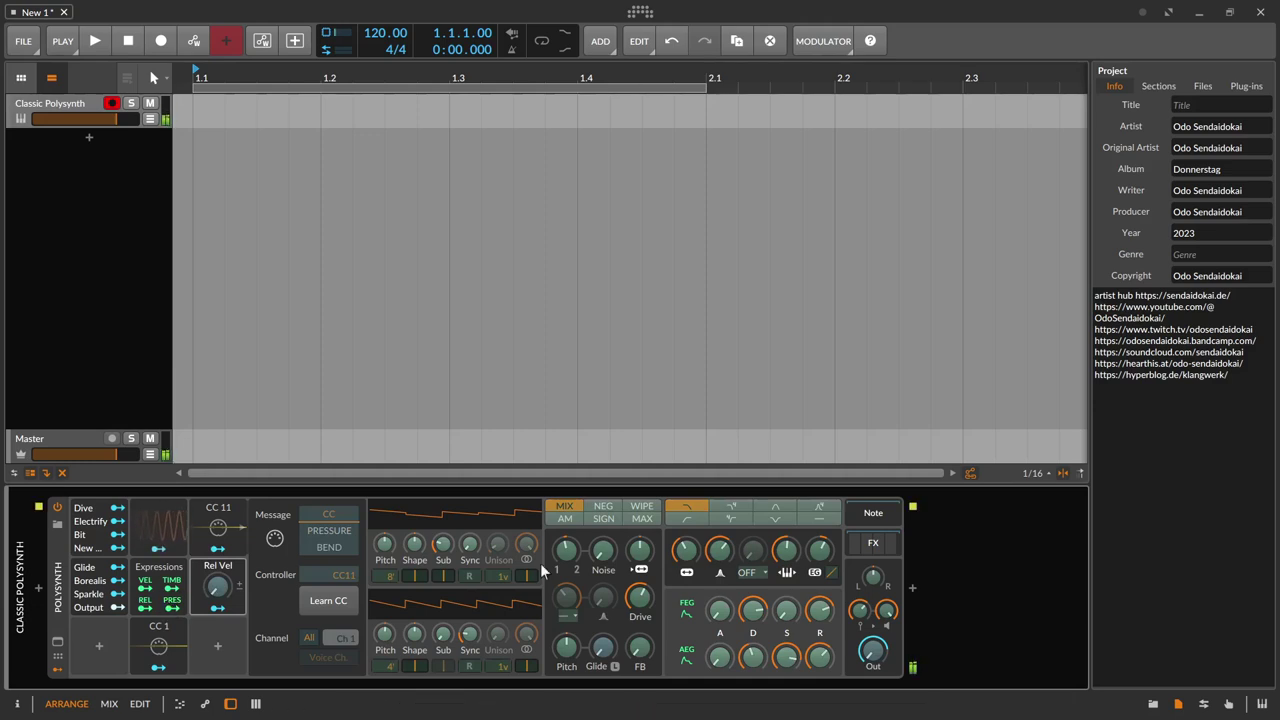
{"action": "left_click_drag", "start_coordinate": [638, 607], "coordinate": [638, 572]}
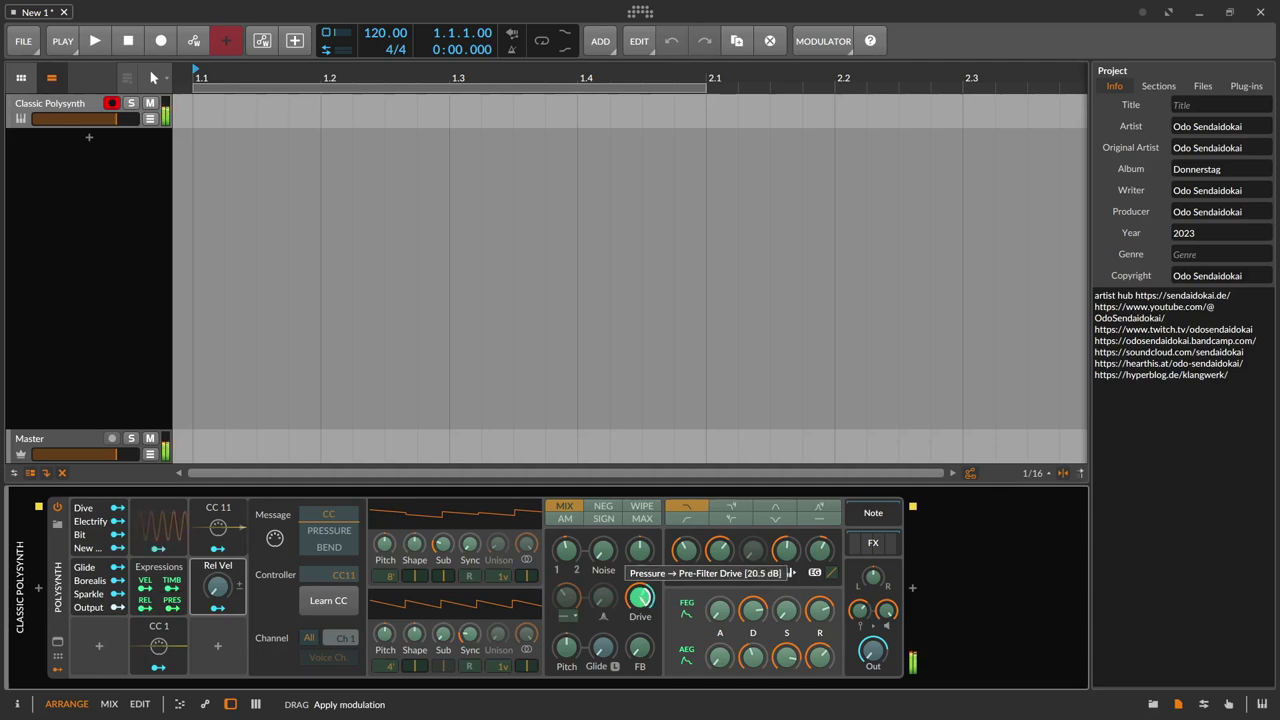
{"action": "left_click_drag", "start_coordinate": [873, 651], "coordinate": [873, 656]}
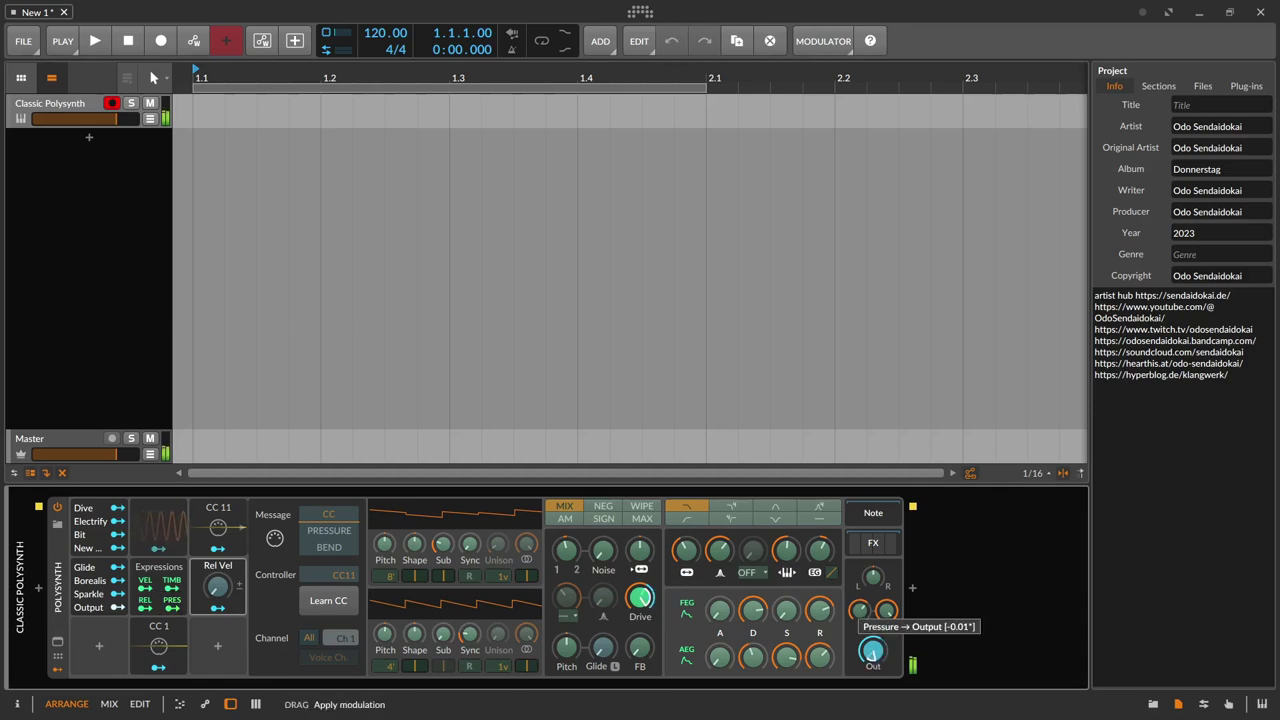
Route the pressure expression to raise the waveshaper drive and set the waveshaper mode to SOFT.
{"action": "left_click_drag", "start_coordinate": [763, 563], "coordinate": [763, 505]}
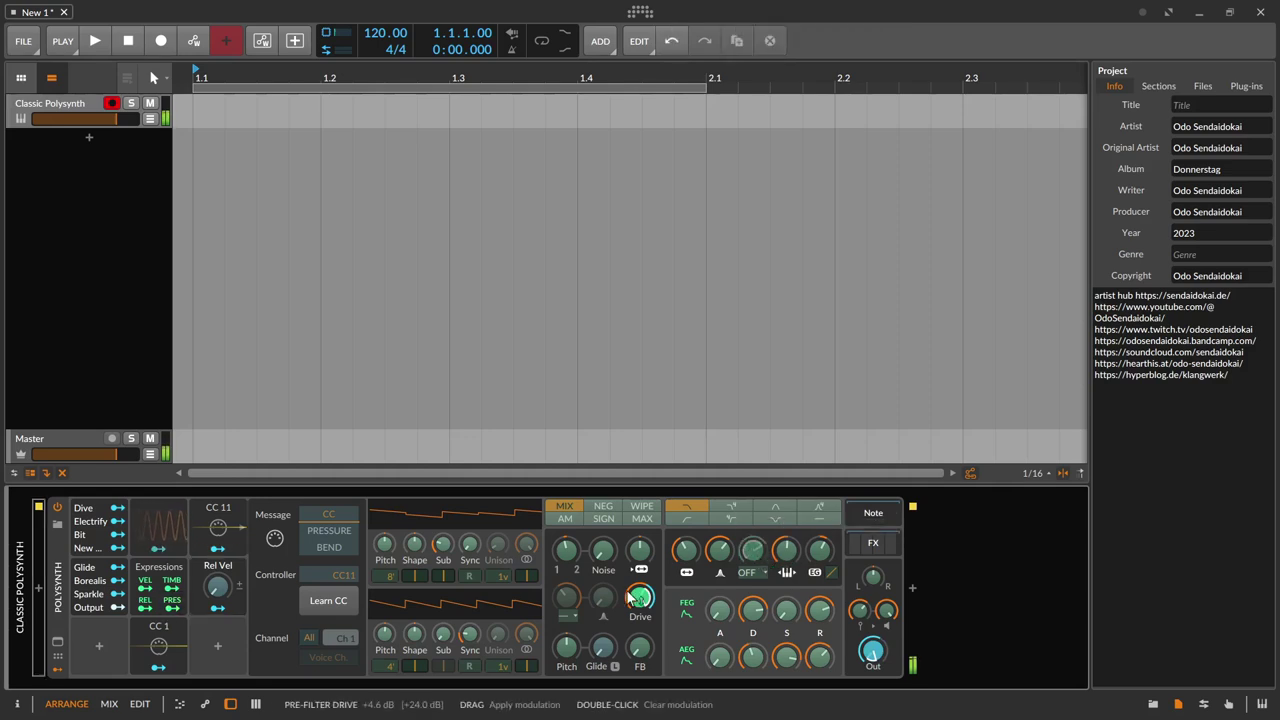
{"action": "left_click", "coordinate": [753, 574]}
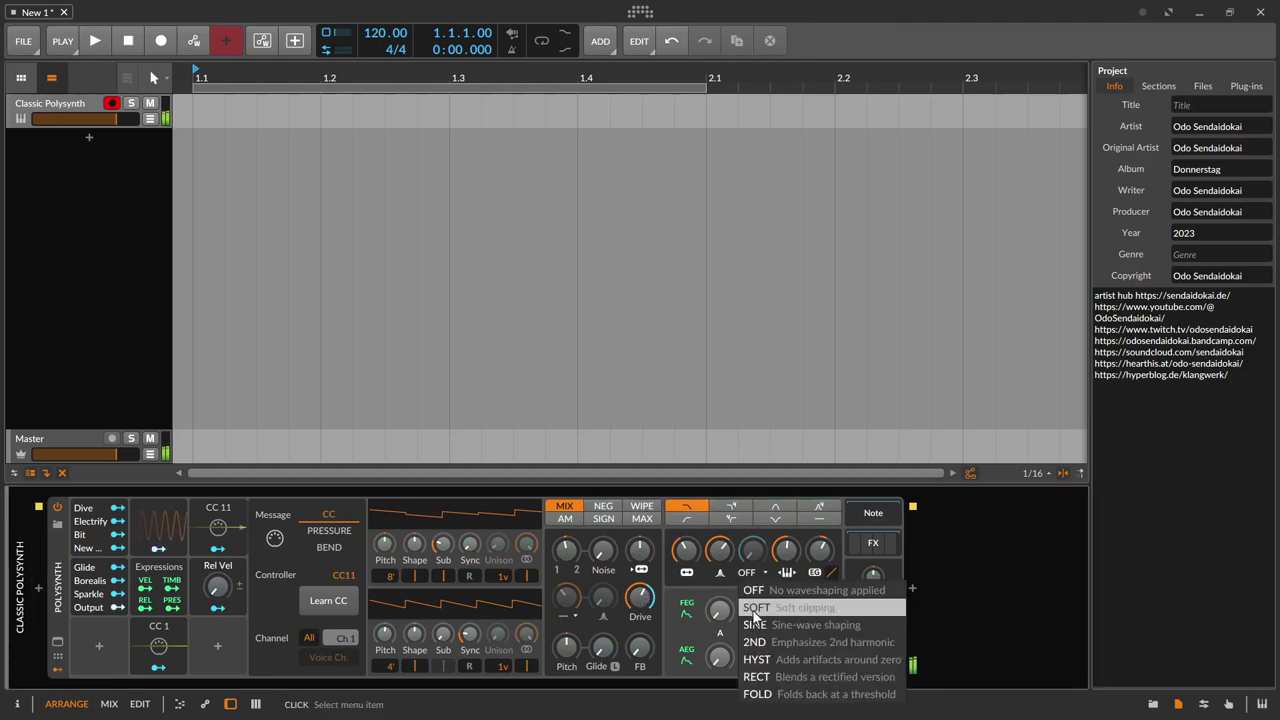
{"action": "left_click", "coordinate": [757, 609]}
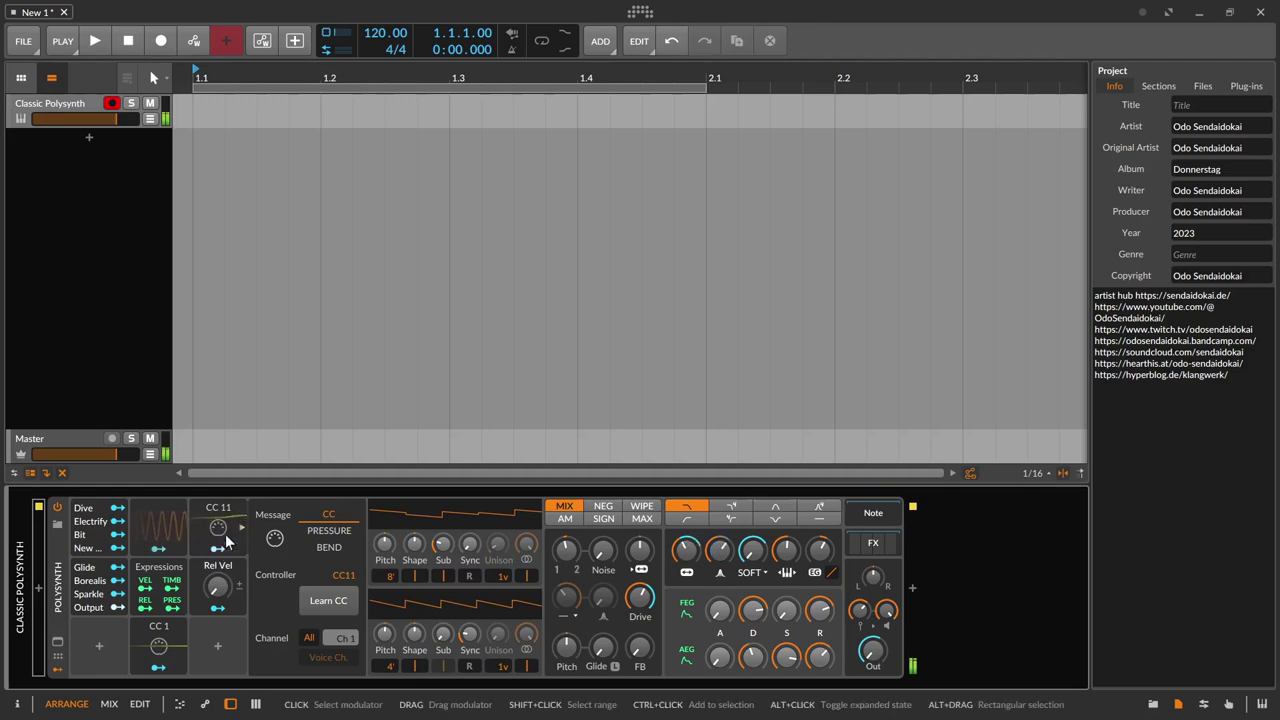
Duplicate the Rel Vel macro into the slot below and fine-tune the pressure expression's modulation of the output level.
{"action": "left_click", "coordinate": [198, 592]}
{"action": "key", "text": "ctrl+d"}
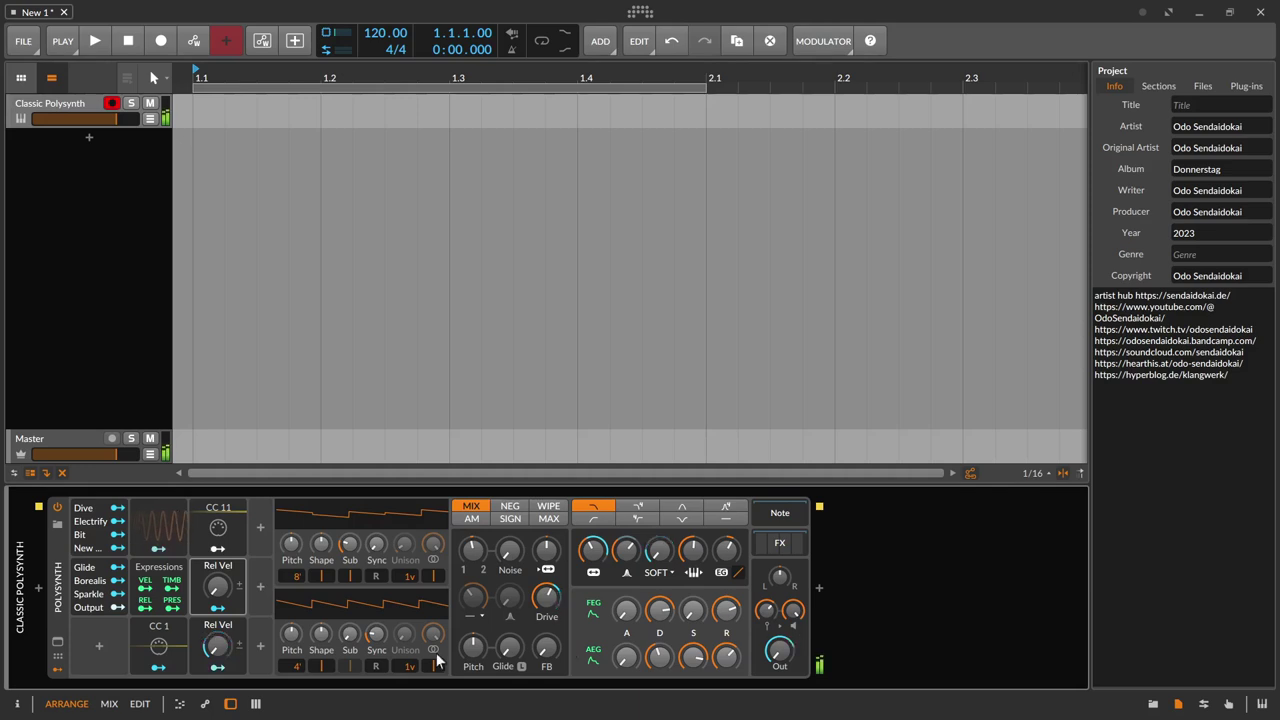
{"action": "left_click", "coordinate": [171, 601]}
{"action": "left_click_drag", "start_coordinate": [785, 655], "coordinate": [784, 656]}
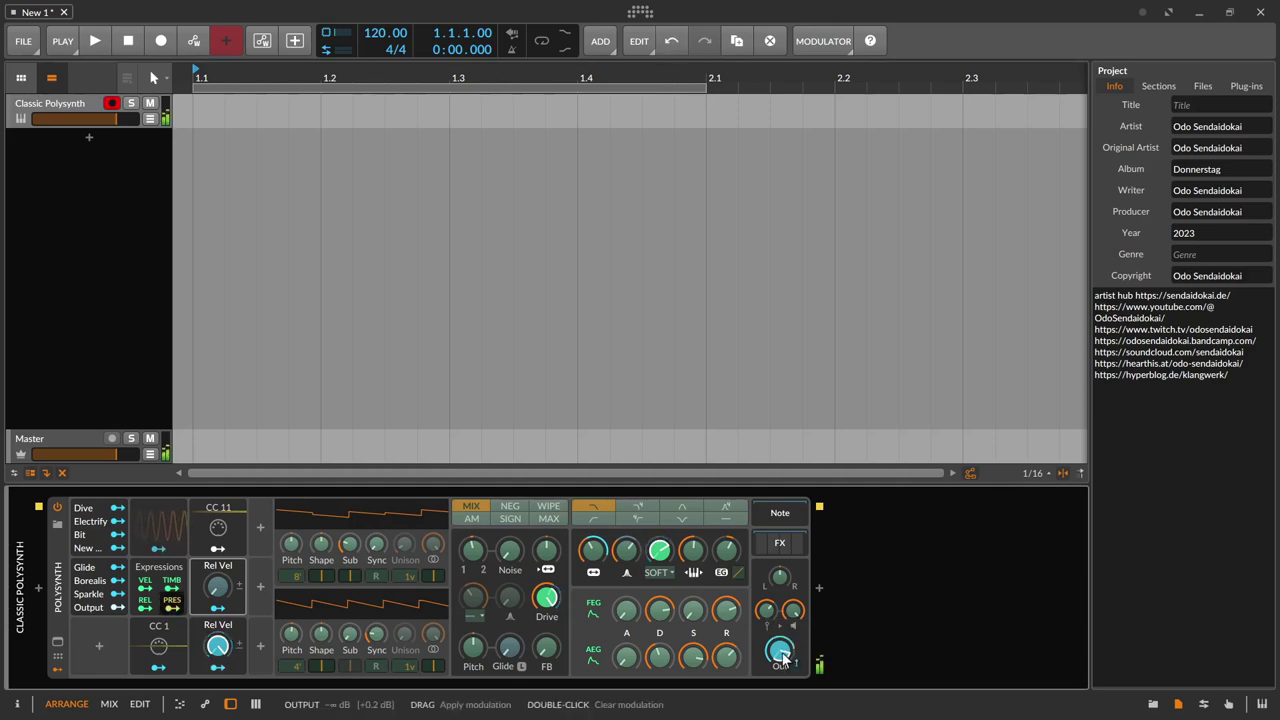
{"action": "left_click_drag", "start_coordinate": [783, 657], "coordinate": [781, 655]}
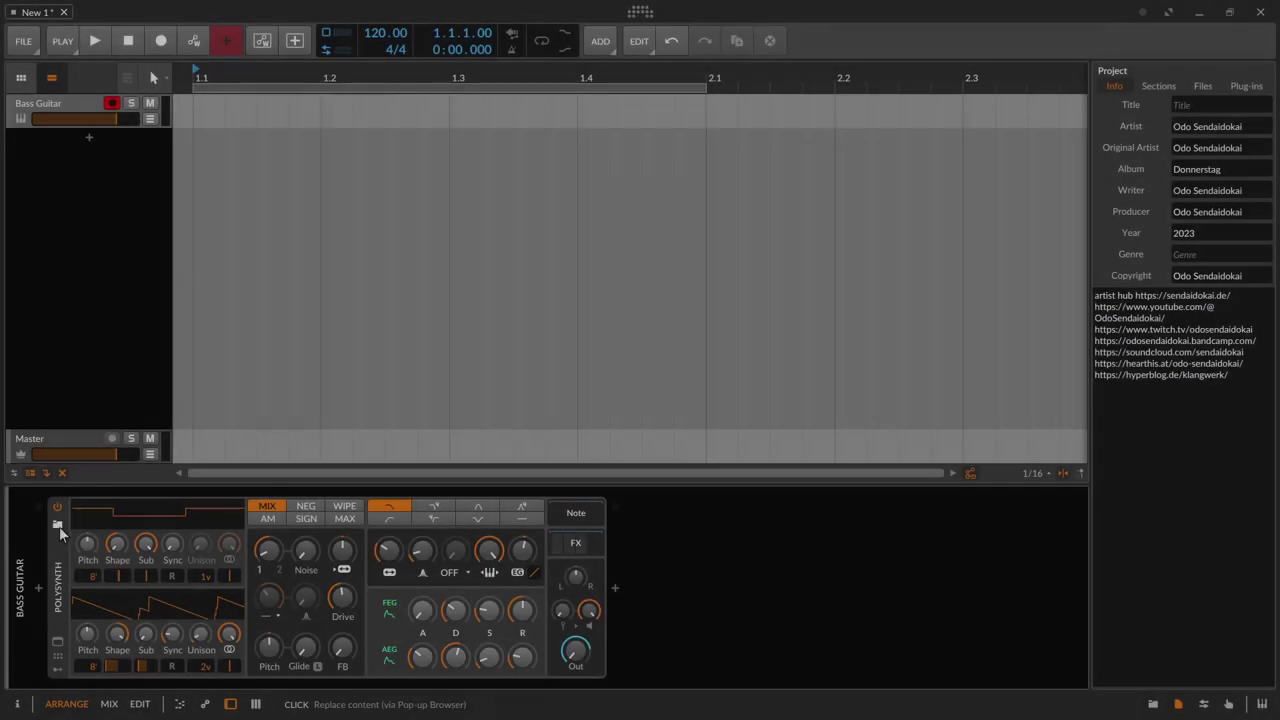
Load the Polysynth factory preset "Bass Guitar" onto the instrument track.
{"action": "left_click", "coordinate": [58, 525]}
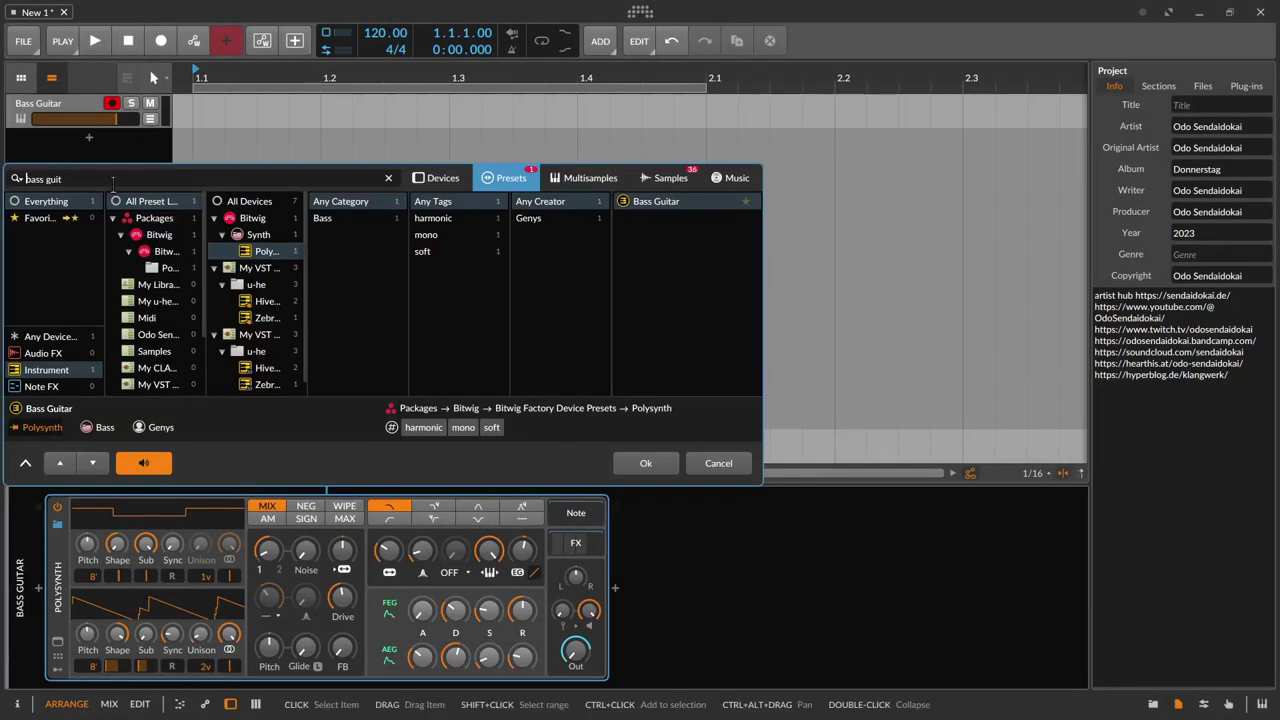
{"action": "left_click", "coordinate": [686, 200]}
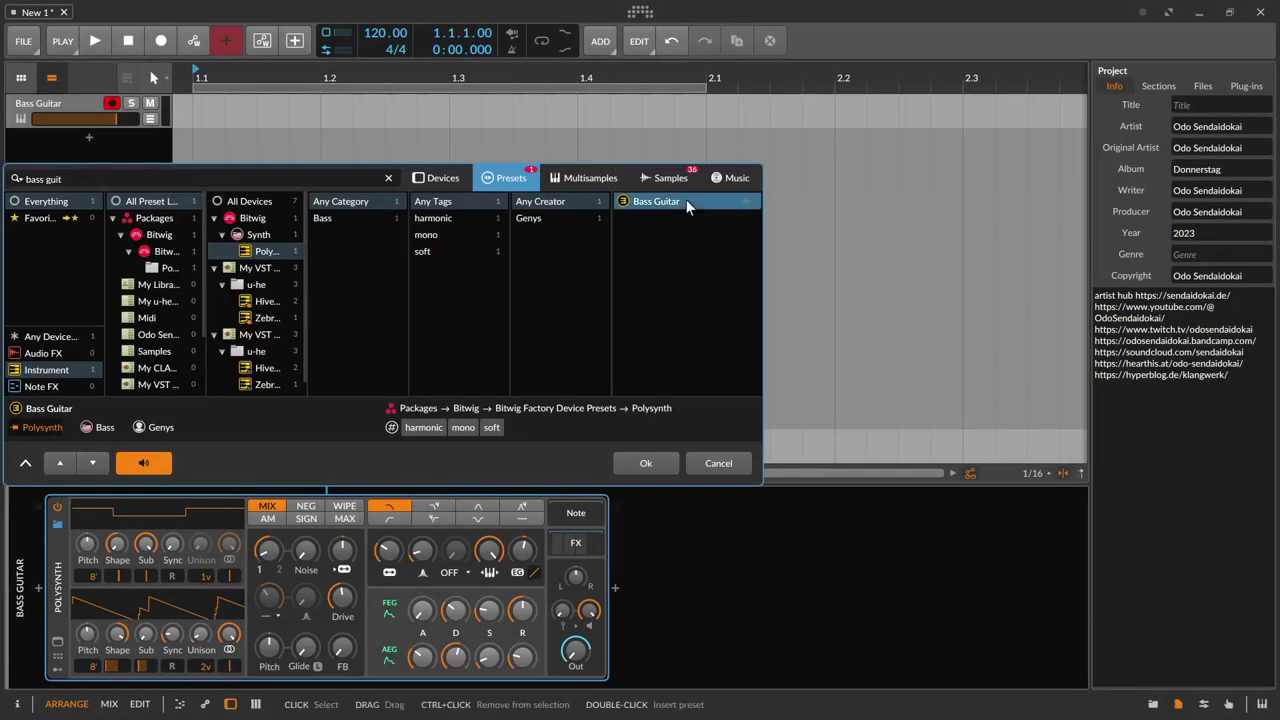
{"action": "left_click", "coordinate": [649, 463]}
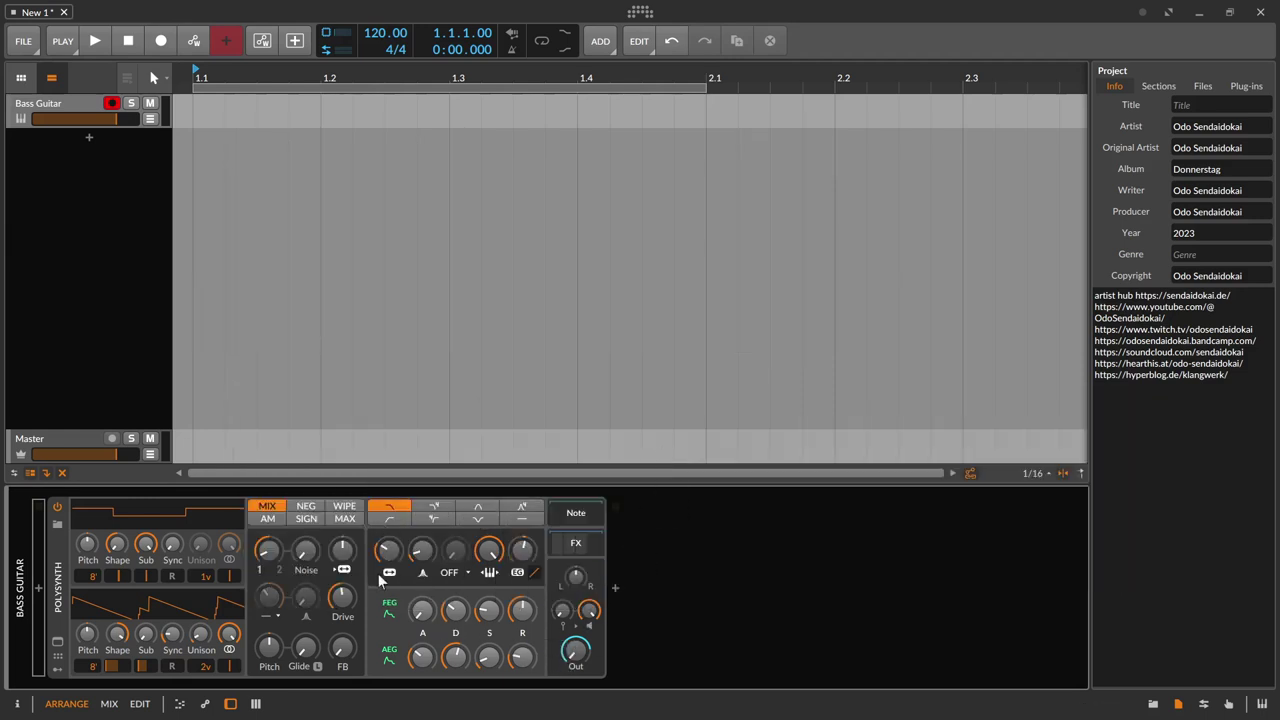
Reveal the Bass Guitar patch's modulators and add a MIDI modulator below the keytrack modulator.
{"action": "left_click", "coordinate": [56, 667]}
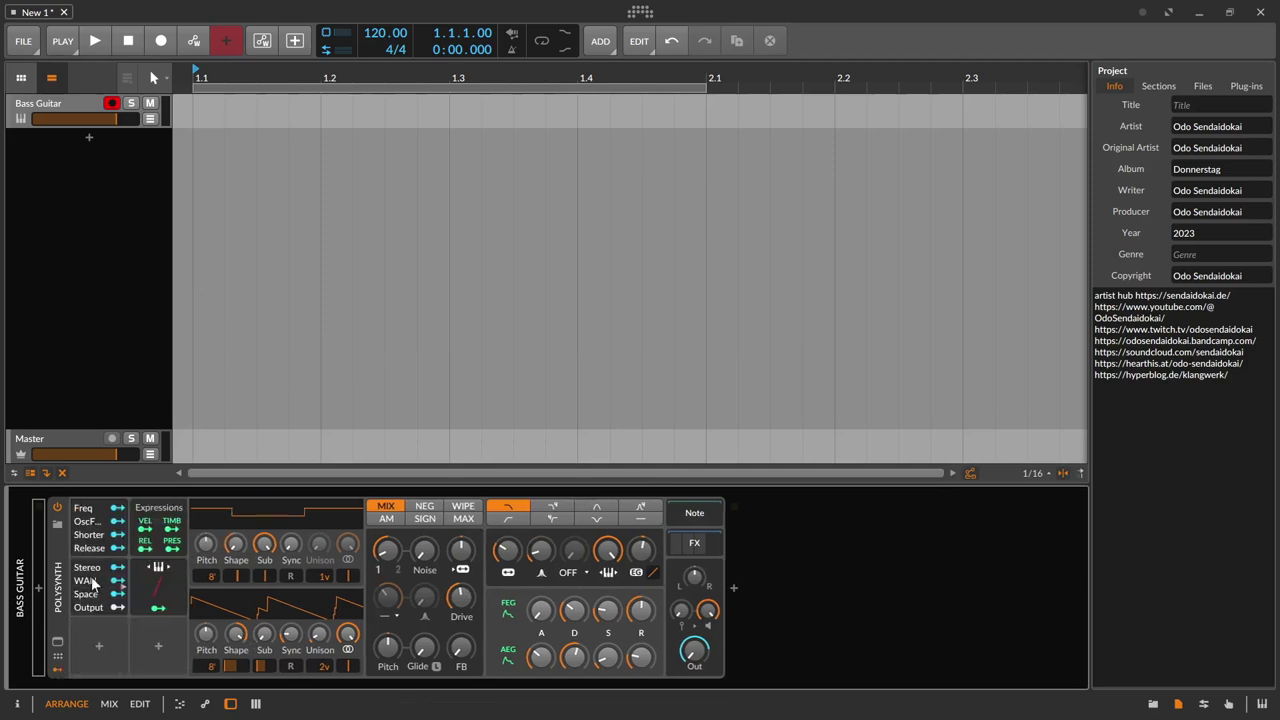
{"action": "left_click", "coordinate": [158, 645]}
{"action": "type", "text": "midi"}
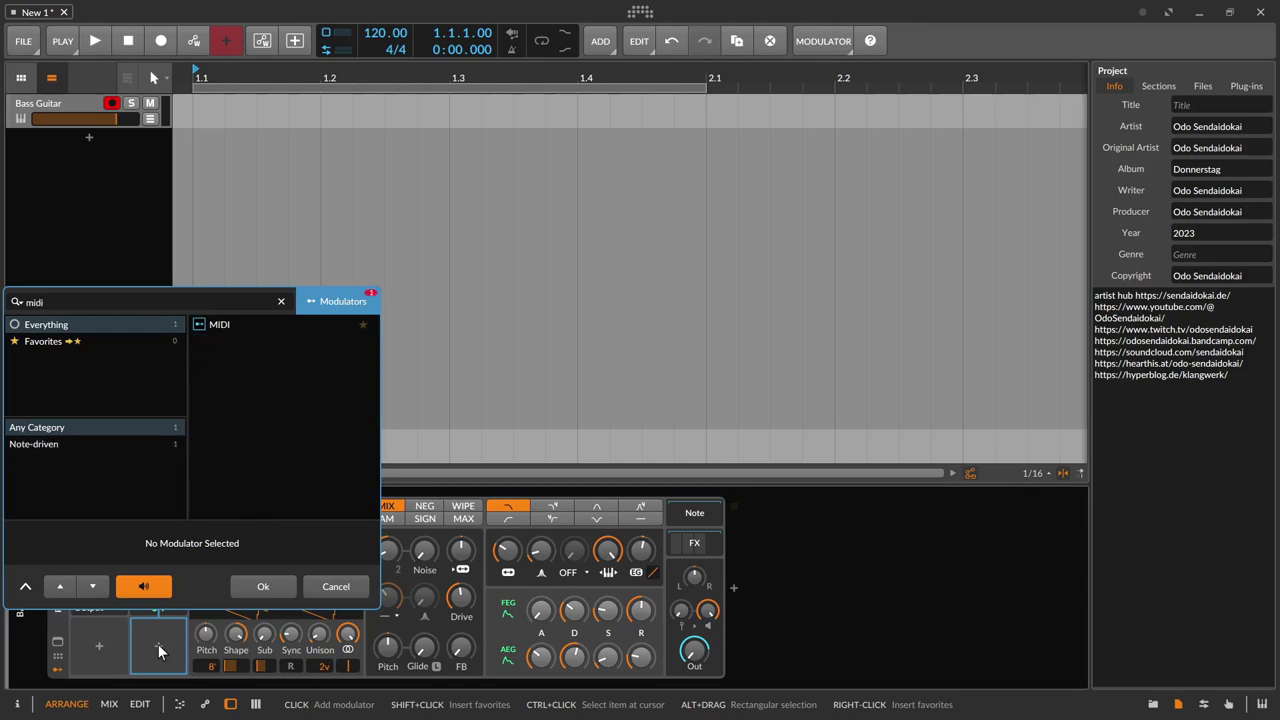
{"action": "key", "text": "Return"}
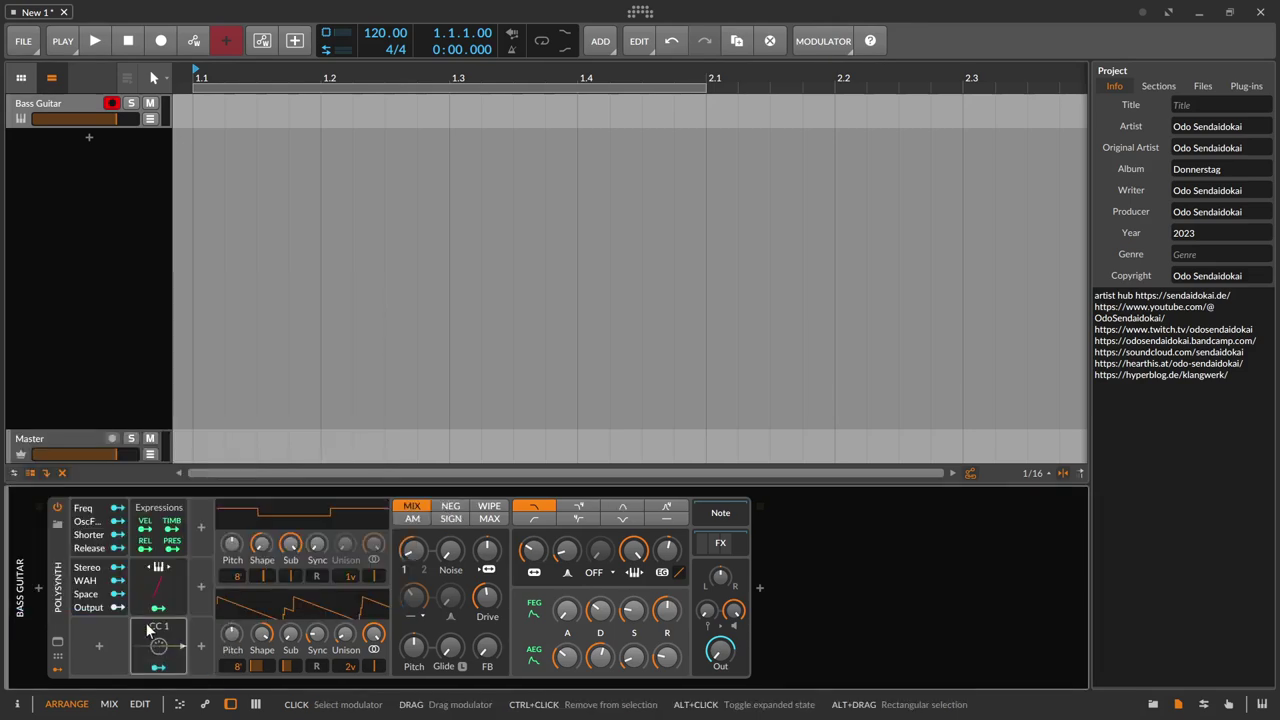
Duplicate the CC 1 modulator to an empty slot and have the copy learn CC 11.
{"action": "left_click", "coordinate": [147, 628]}
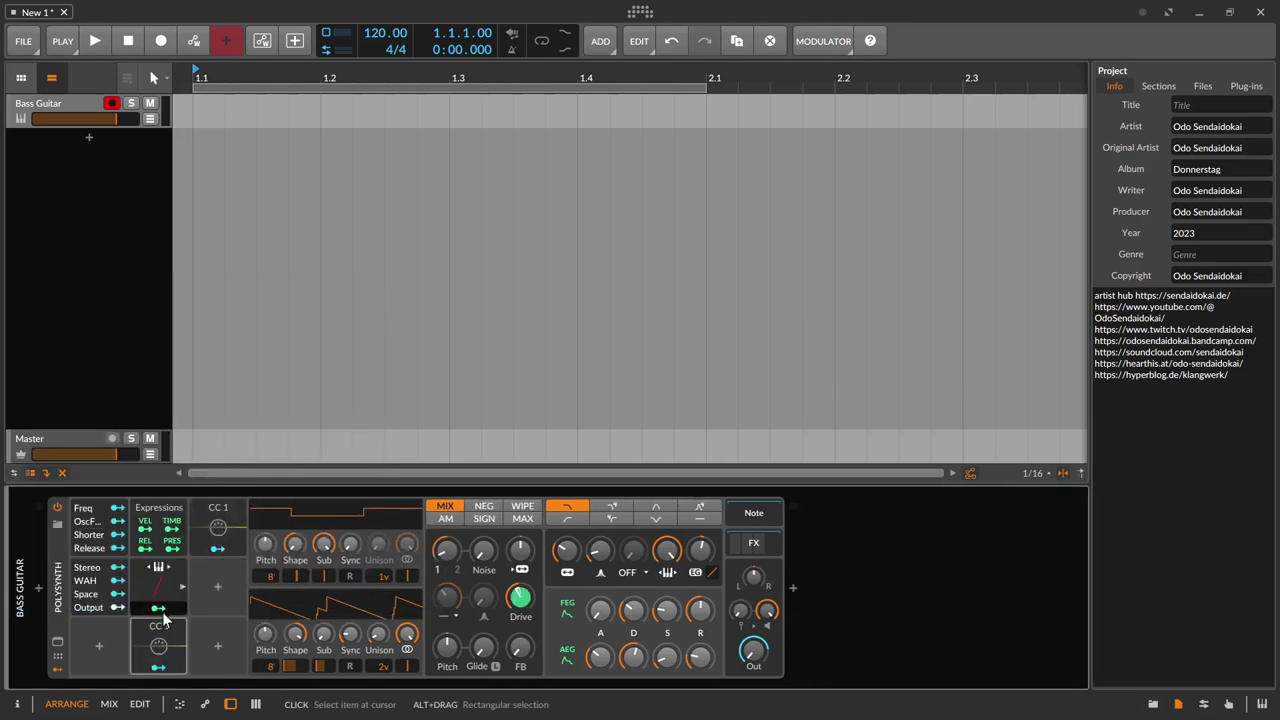
{"action": "left_click", "coordinate": [203, 514]}
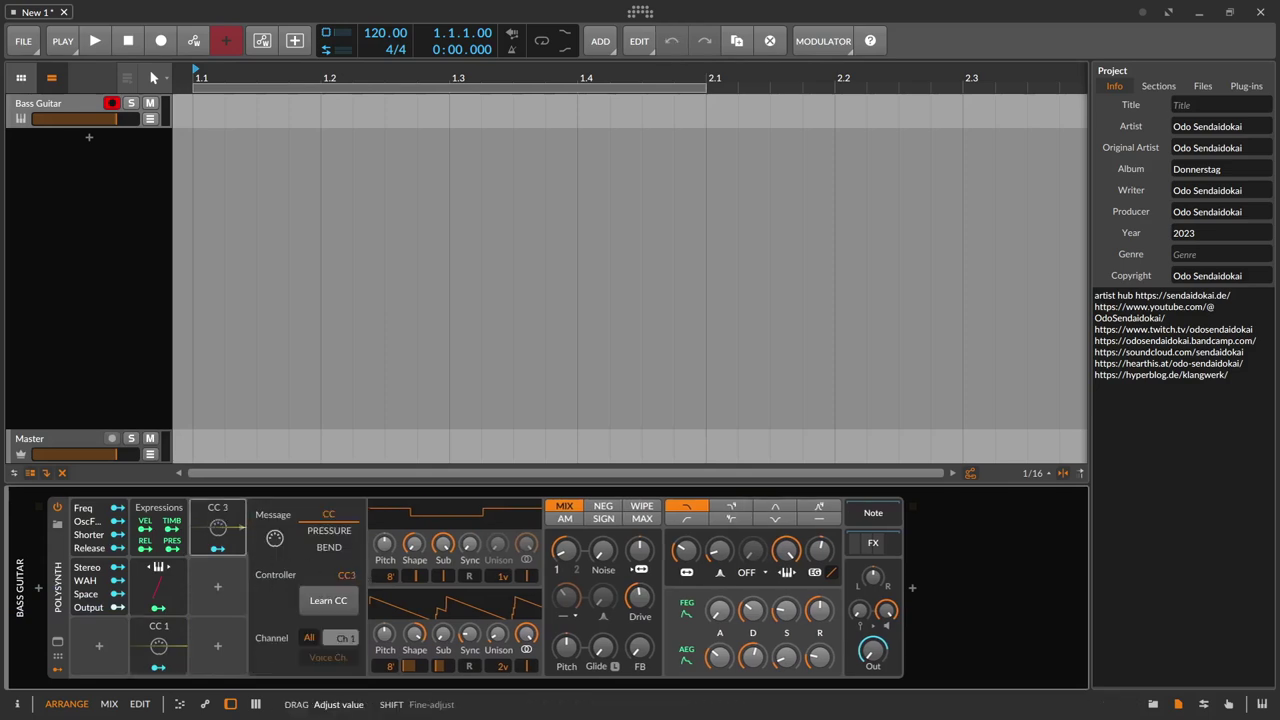
{"action": "left_click", "coordinate": [158, 633]}
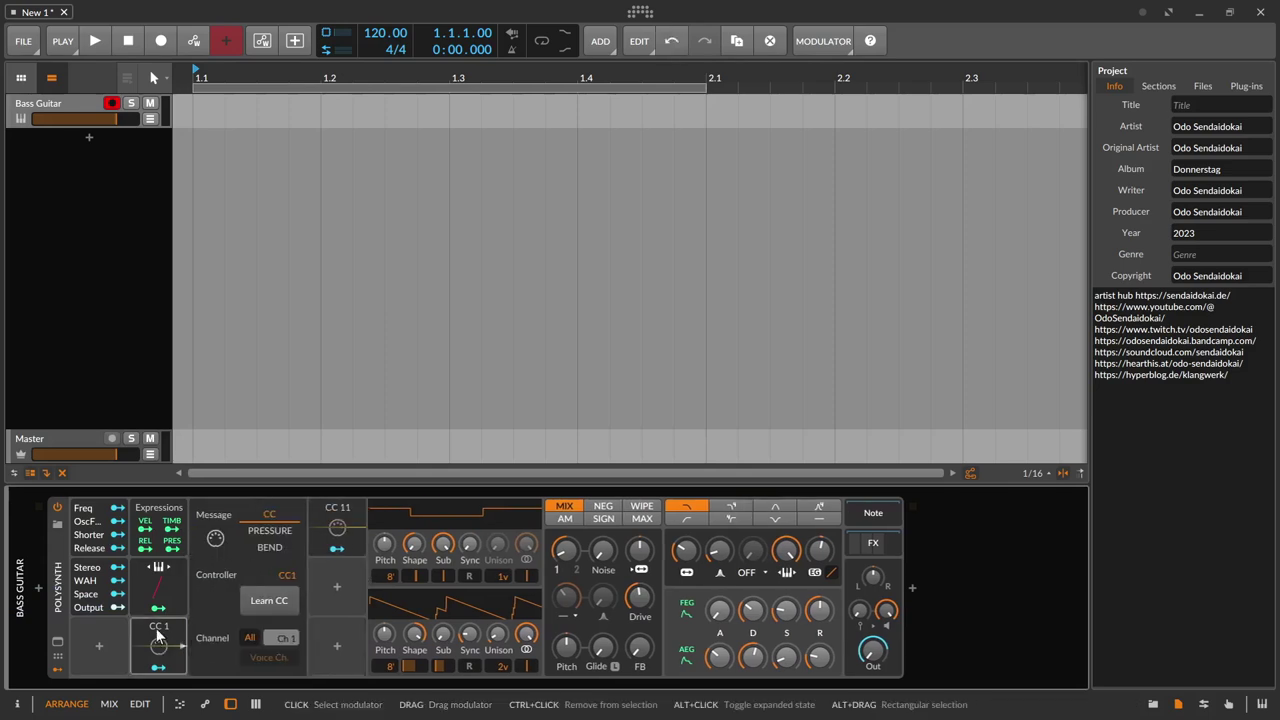
Set the mixer section's high-pass filter to 4-pole and route the CC 1 modulator to raise its frequency and resonance.
{"action": "left_click", "coordinate": [575, 612]}
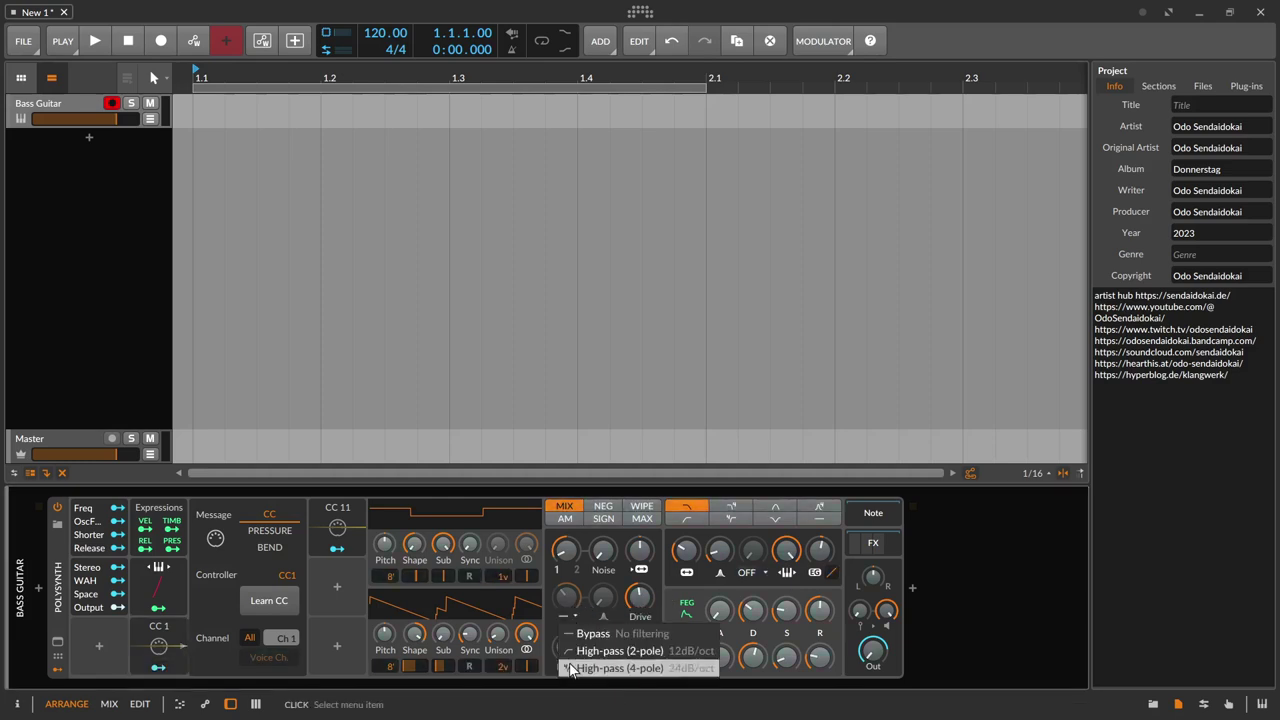
{"action": "left_click", "coordinate": [578, 662]}
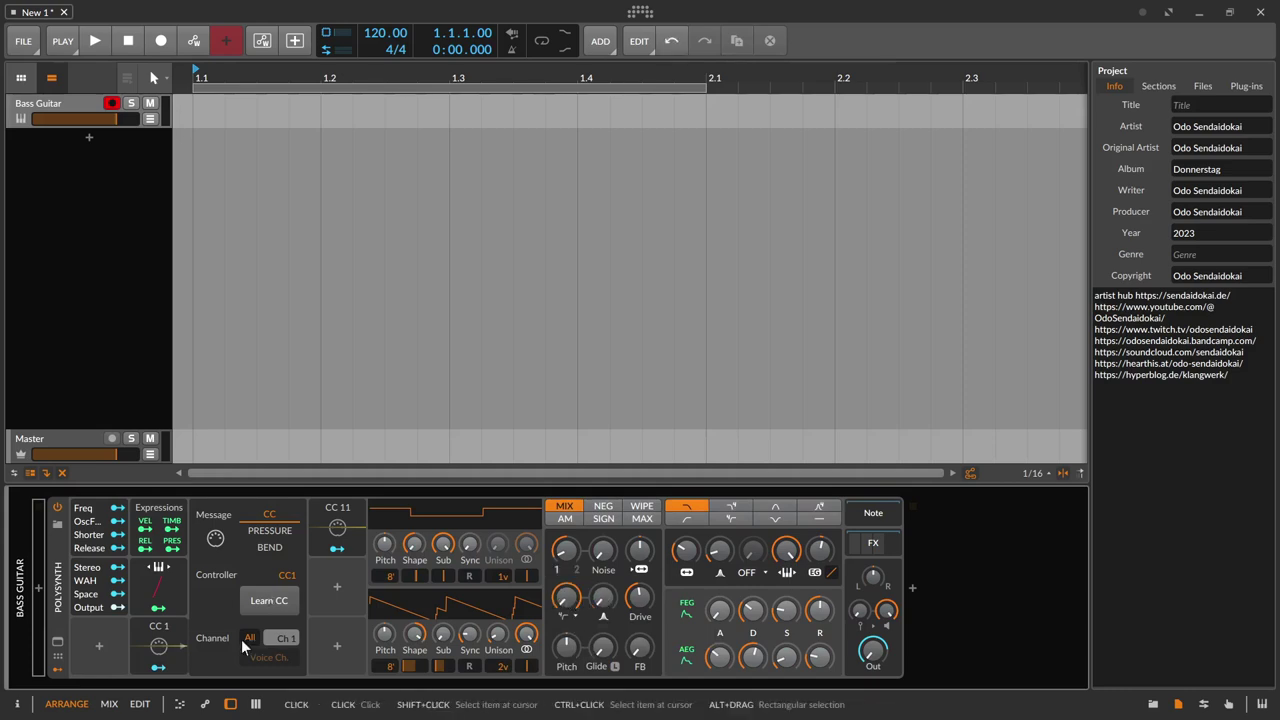
{"action": "left_click", "coordinate": [143, 670]}
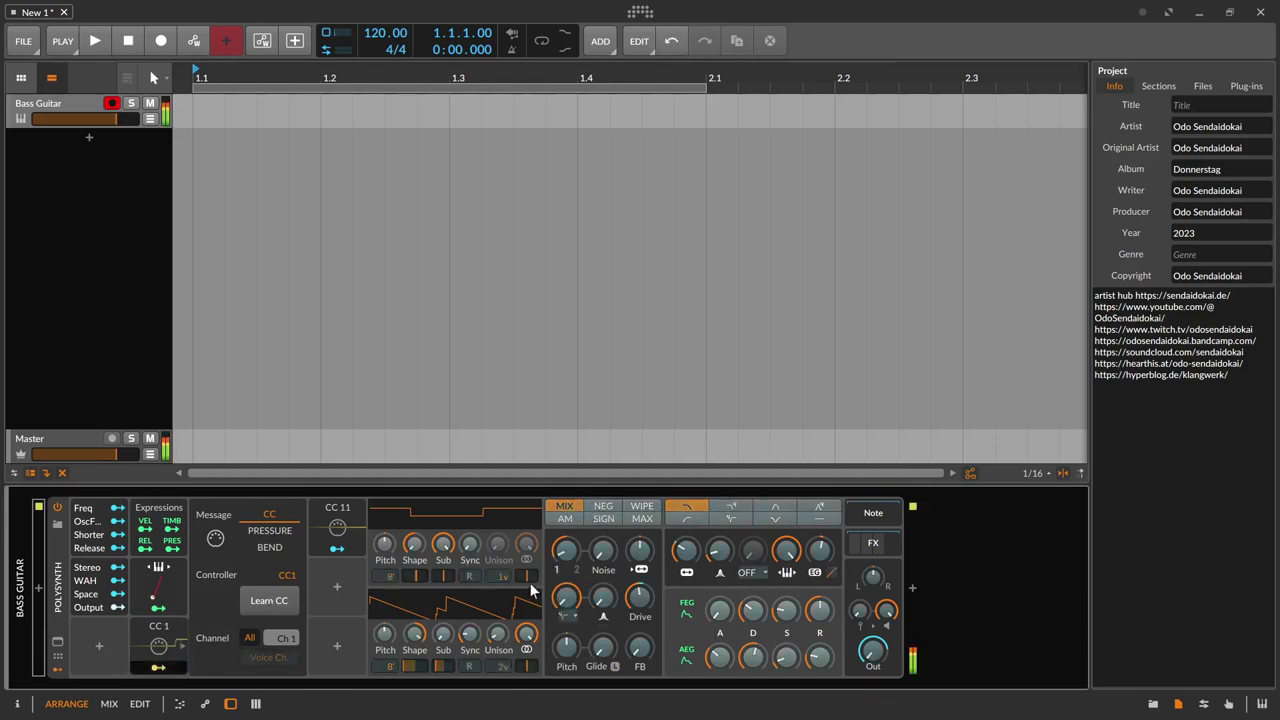
{"action": "left_click_drag", "start_coordinate": [569, 595], "coordinate": [603, 586]}
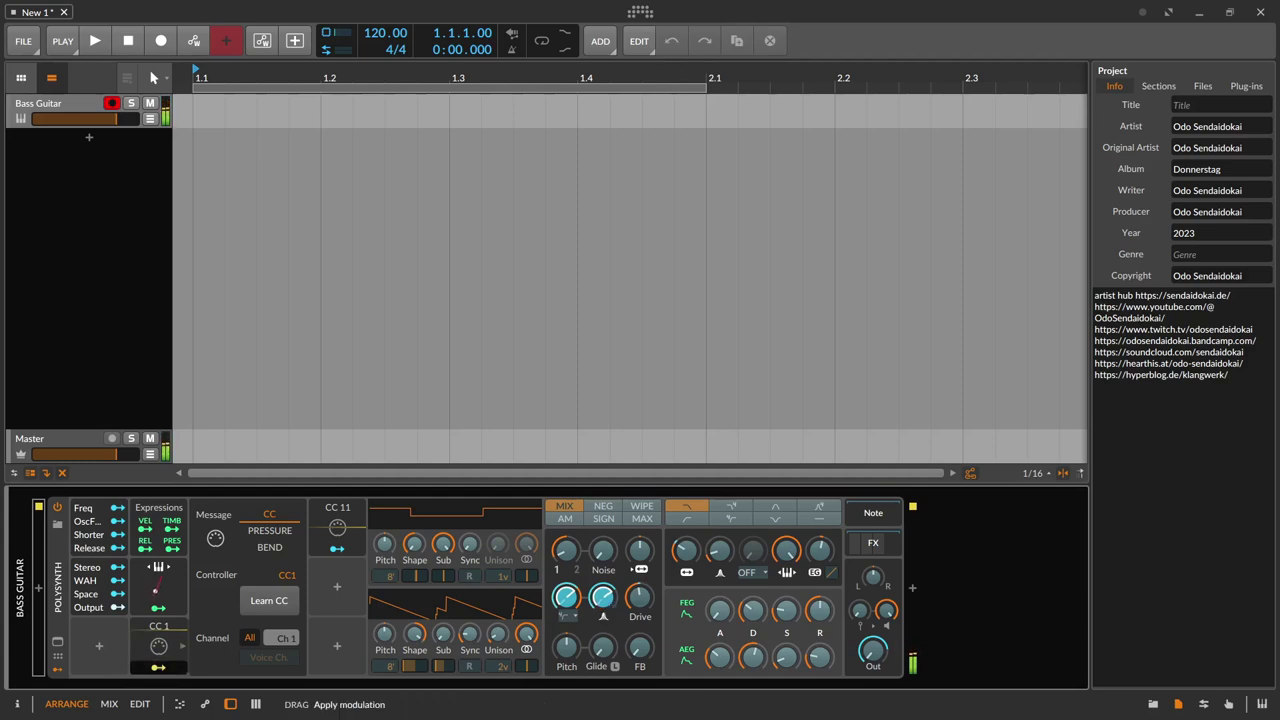
{"action": "mouse_move", "coordinate": [566, 598]}
{"action": "left_mouse_down"}
{"action": "mouse_move", "coordinate": [566, 568]}
{"action": "mouse_move", "coordinate": [568, 600]}
{"action": "left_mouse_up"}
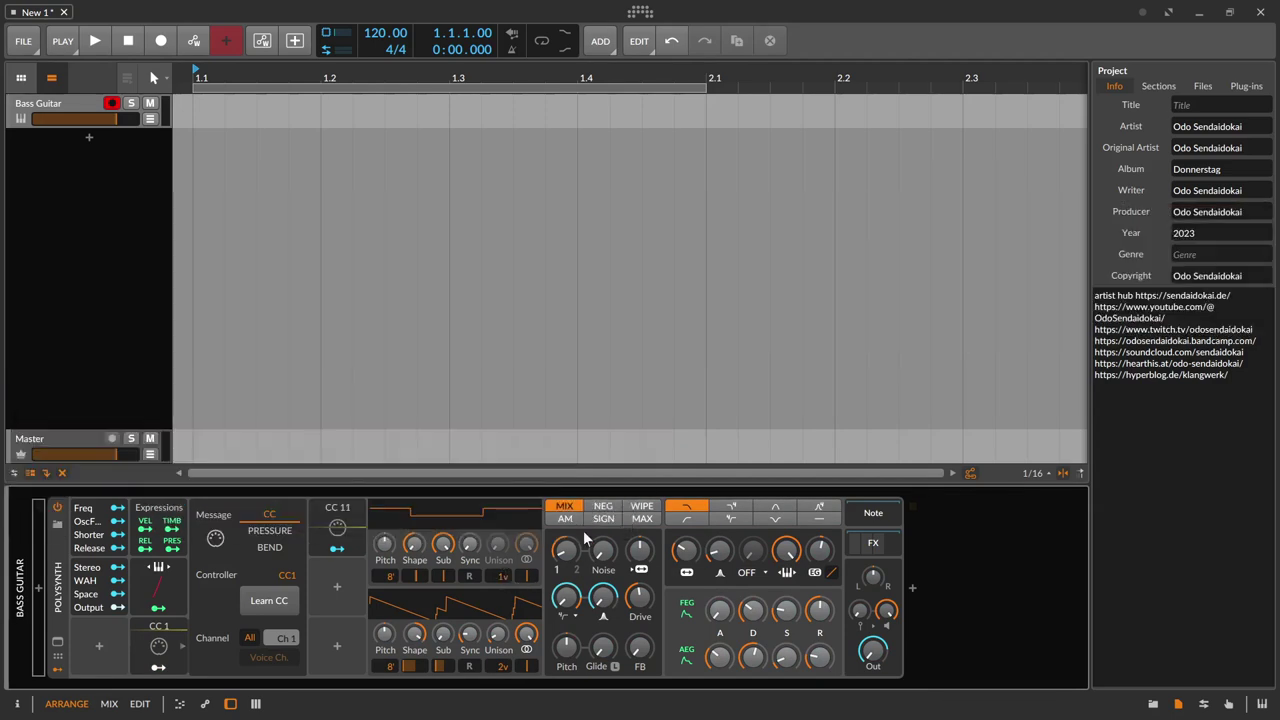
Route the CC 11 modulator to the Bass Guitar patch's main filter cutoff.
{"action": "double_click", "coordinate": [326, 511]}
{"action": "left_click_drag", "start_coordinate": [217, 548], "coordinate": [690, 552]}
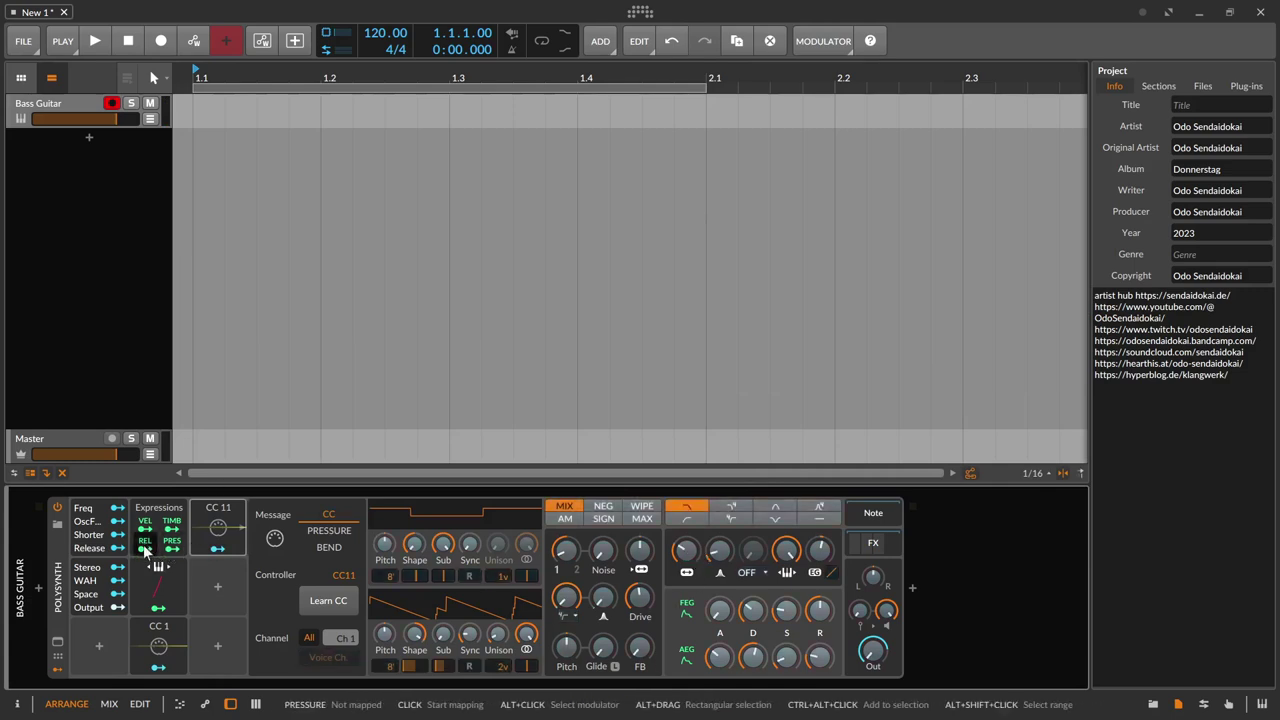
Add a Macro modulator, place a copy of it in the slot below, and name the upper one "Rel Vel".
{"action": "left_click", "coordinate": [218, 588]}
{"action": "type", "text": "macro"}
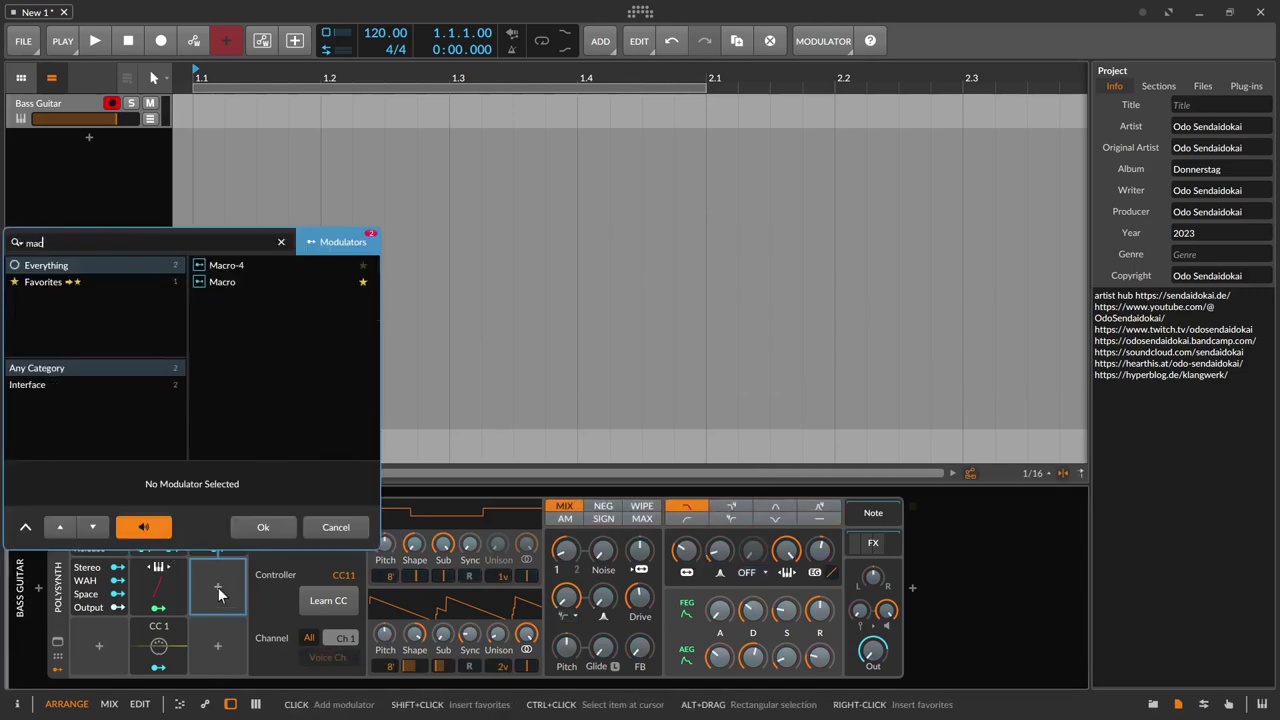
{"action": "key", "text": "Return"}
{"action": "left_click_drag", "start_coordinate": [197, 598], "coordinate": [198, 638]}
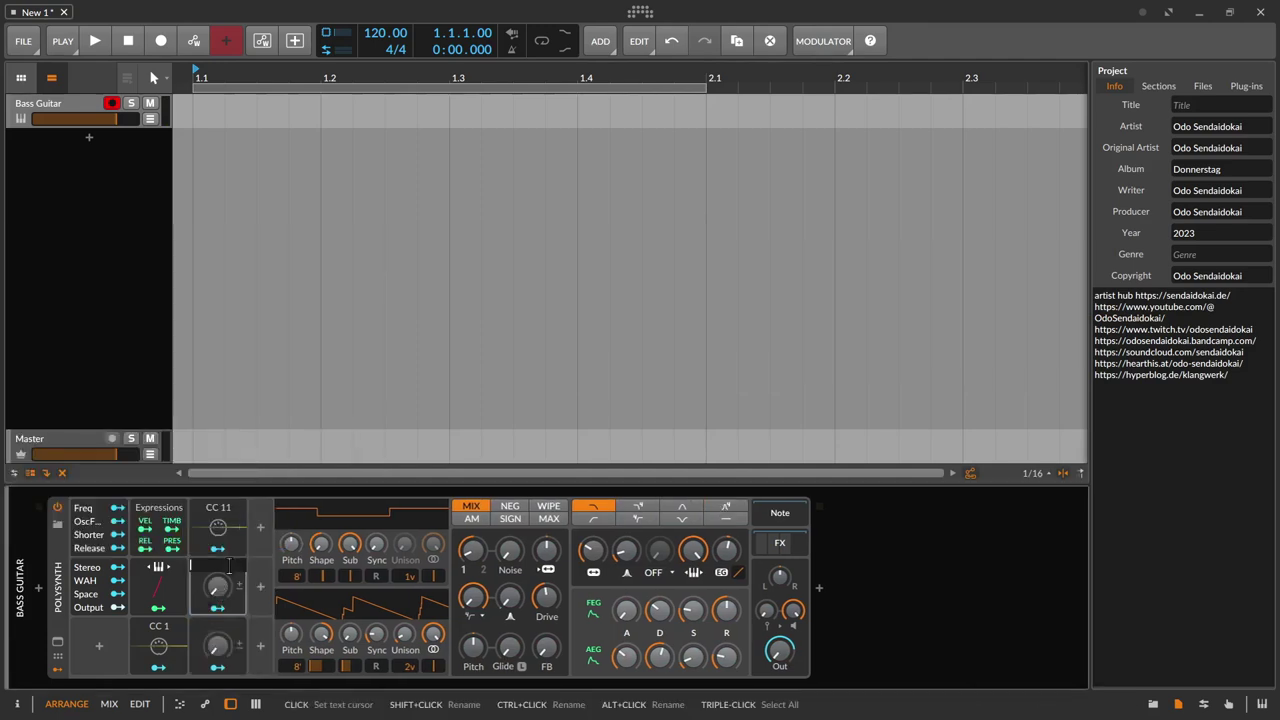
{"action": "left_click", "coordinate": [230, 566]}
{"action": "type", "text": "Rel Vel"}
{"action": "key", "text": "Return"}
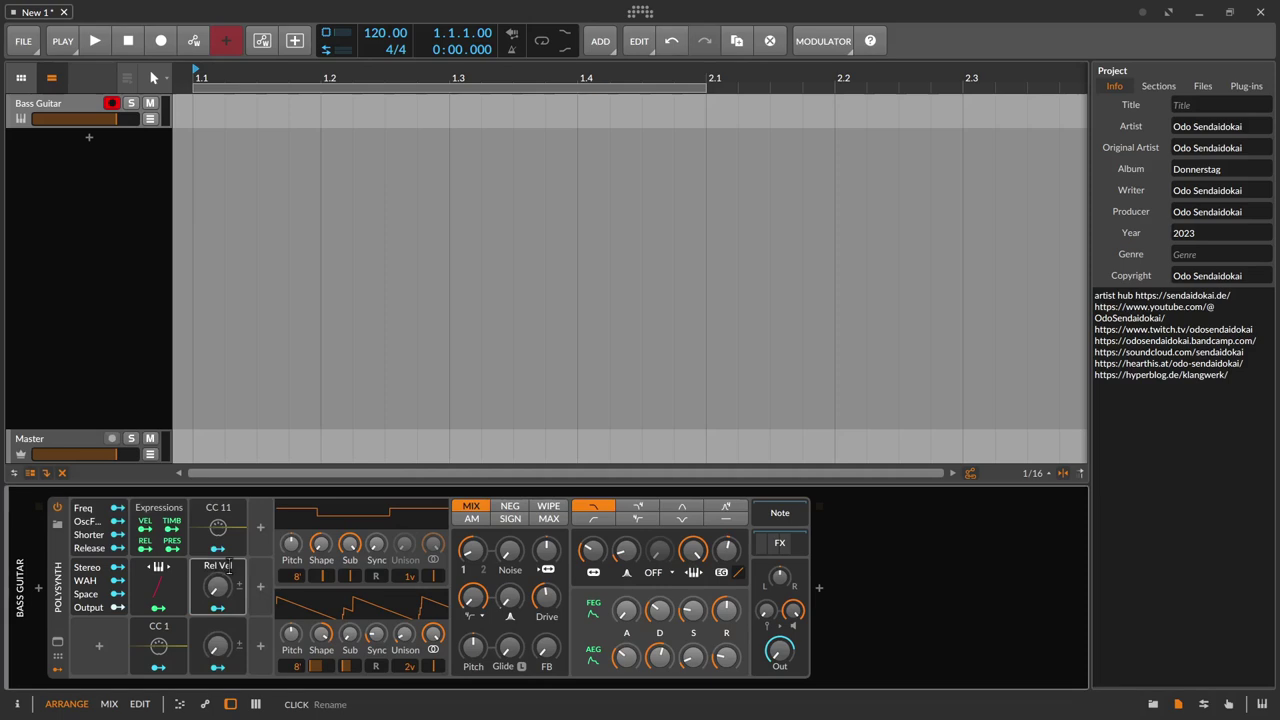
{"action": "left_click", "coordinate": [217, 625]}
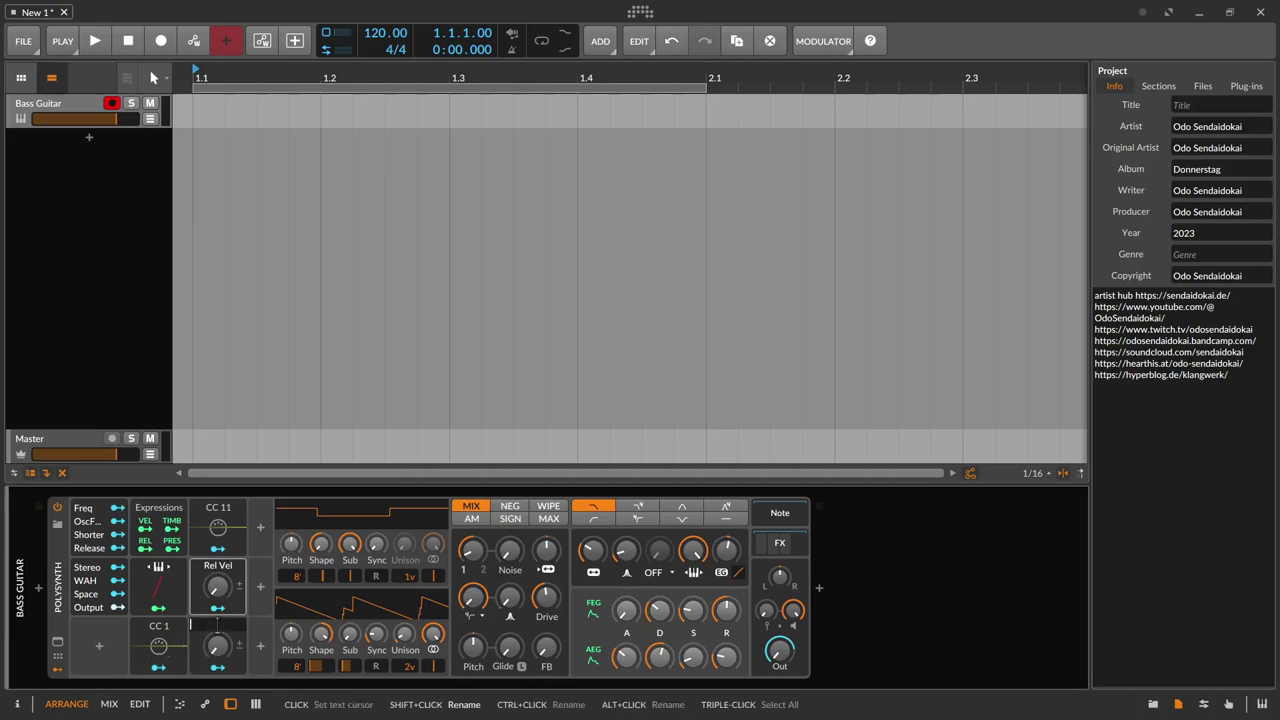
Route the release velocity expression fully to the Rel Vel macro and to the amplitude envelope's decay and sustain.
{"action": "left_click", "coordinate": [148, 546]}
{"action": "left_click_drag", "start_coordinate": [208, 583], "coordinate": [208, 542]}
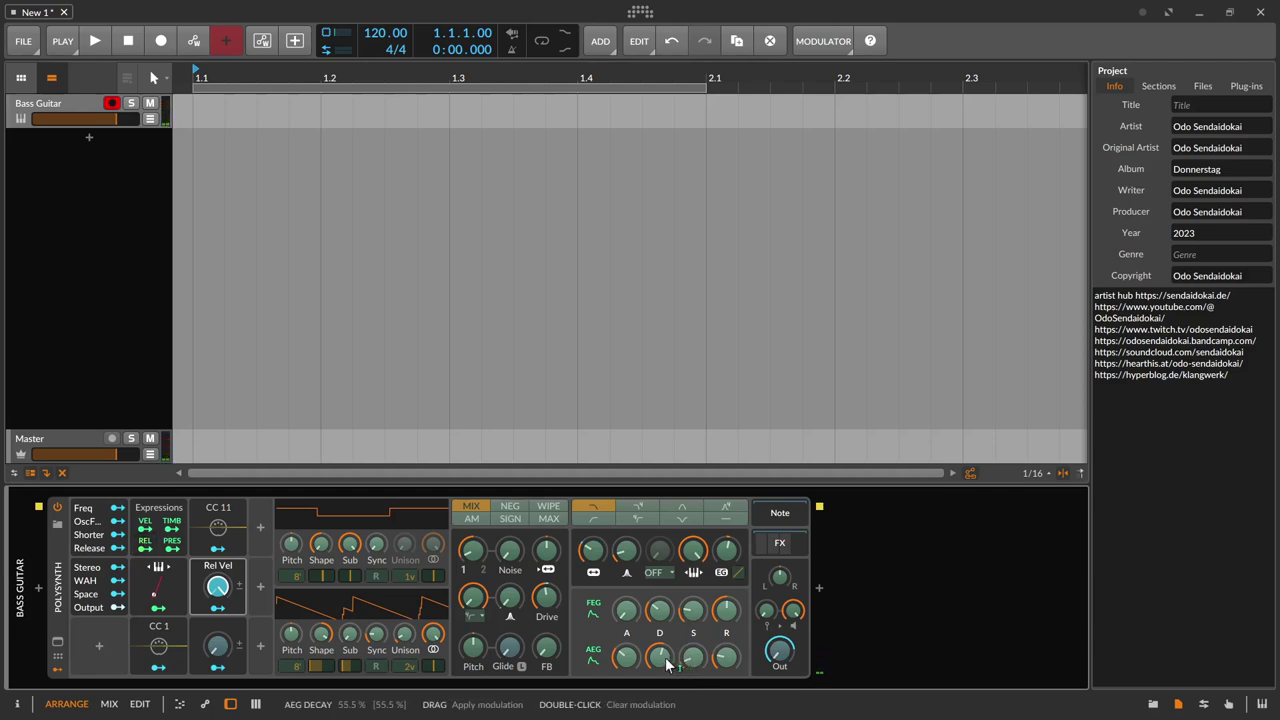
{"action": "mouse_move", "coordinate": [692, 657]}
{"action": "left_mouse_down"}
{"action": "mouse_move", "coordinate": [659, 668]}
{"action": "mouse_move", "coordinate": [668, 662]}
{"action": "left_mouse_up"}
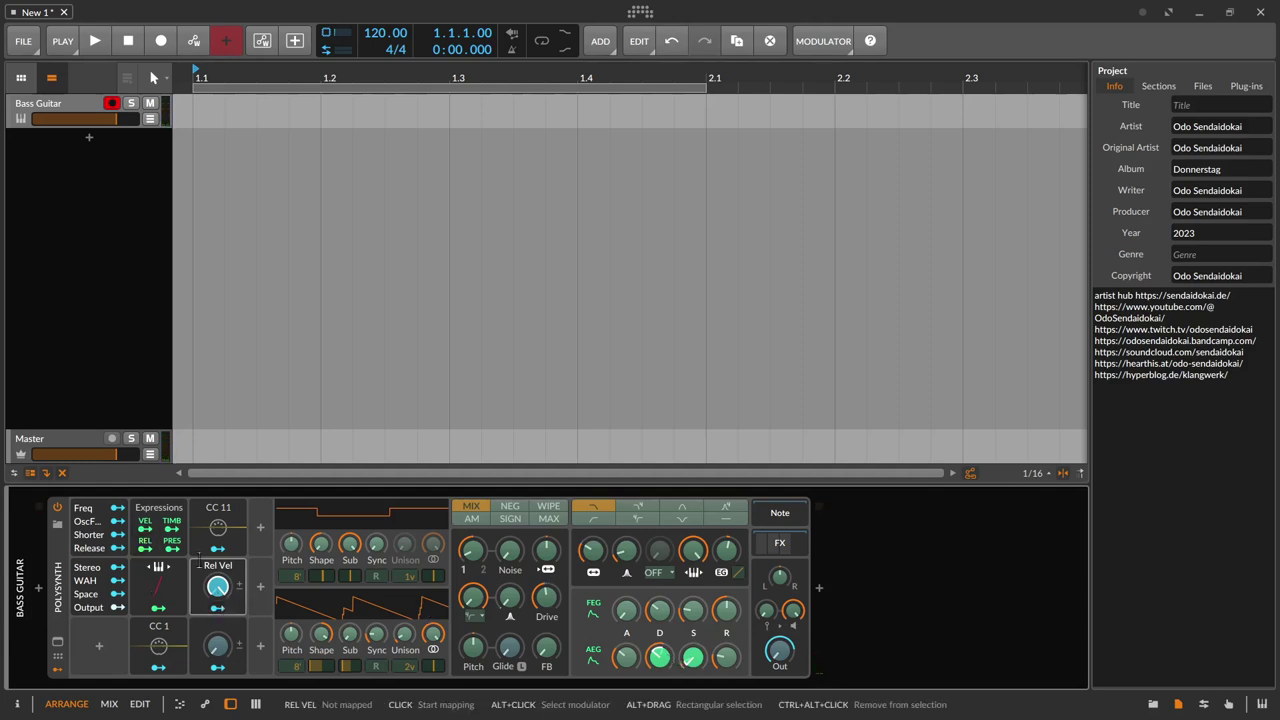
Adjust the amplitude envelope's release and route the release velocity expression to modulate it.
{"action": "left_click", "coordinate": [146, 546]}
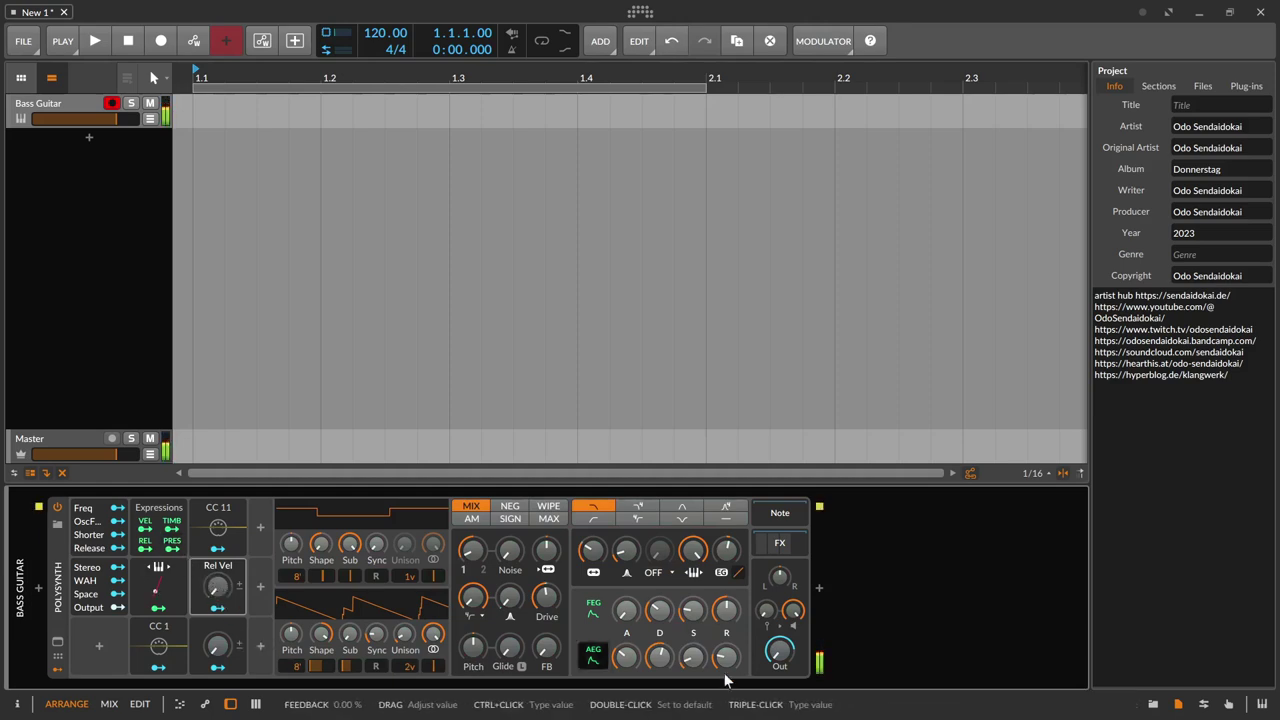
{"action": "left_click_drag", "start_coordinate": [727, 656], "coordinate": [718, 680]}
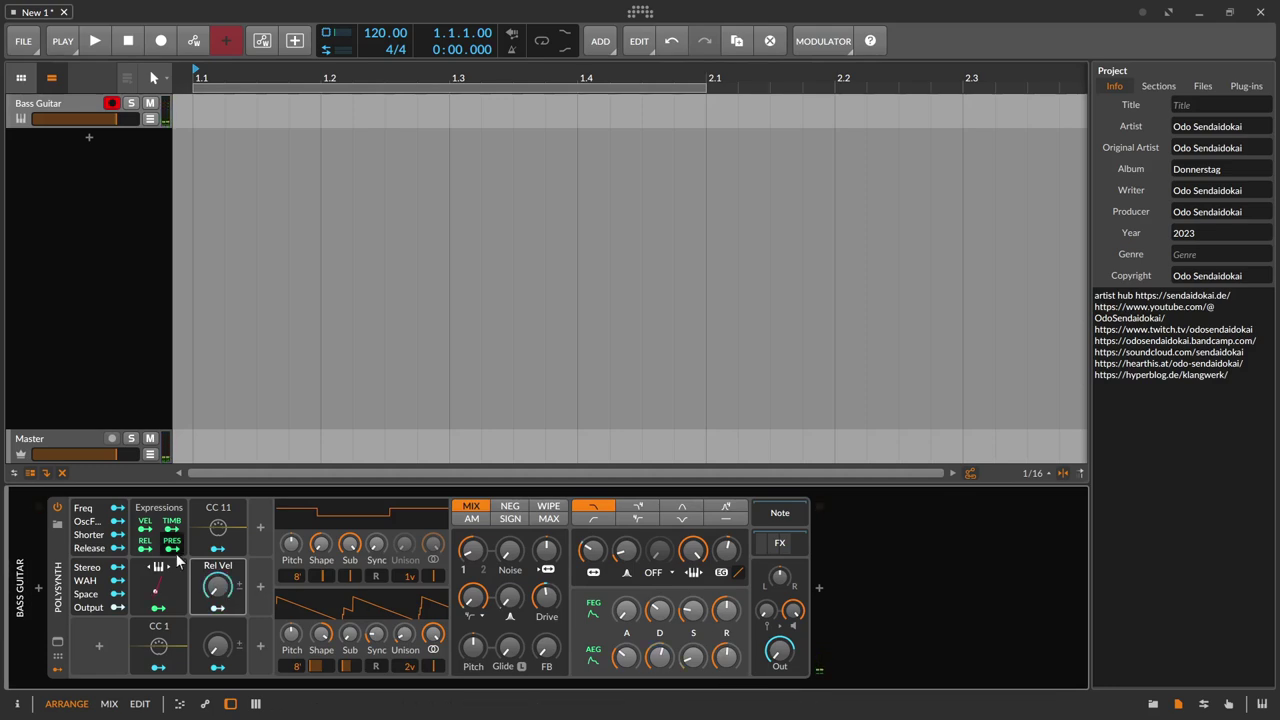
{"action": "left_click", "coordinate": [146, 545]}
{"action": "left_click_drag", "start_coordinate": [727, 657], "coordinate": [727, 635]}
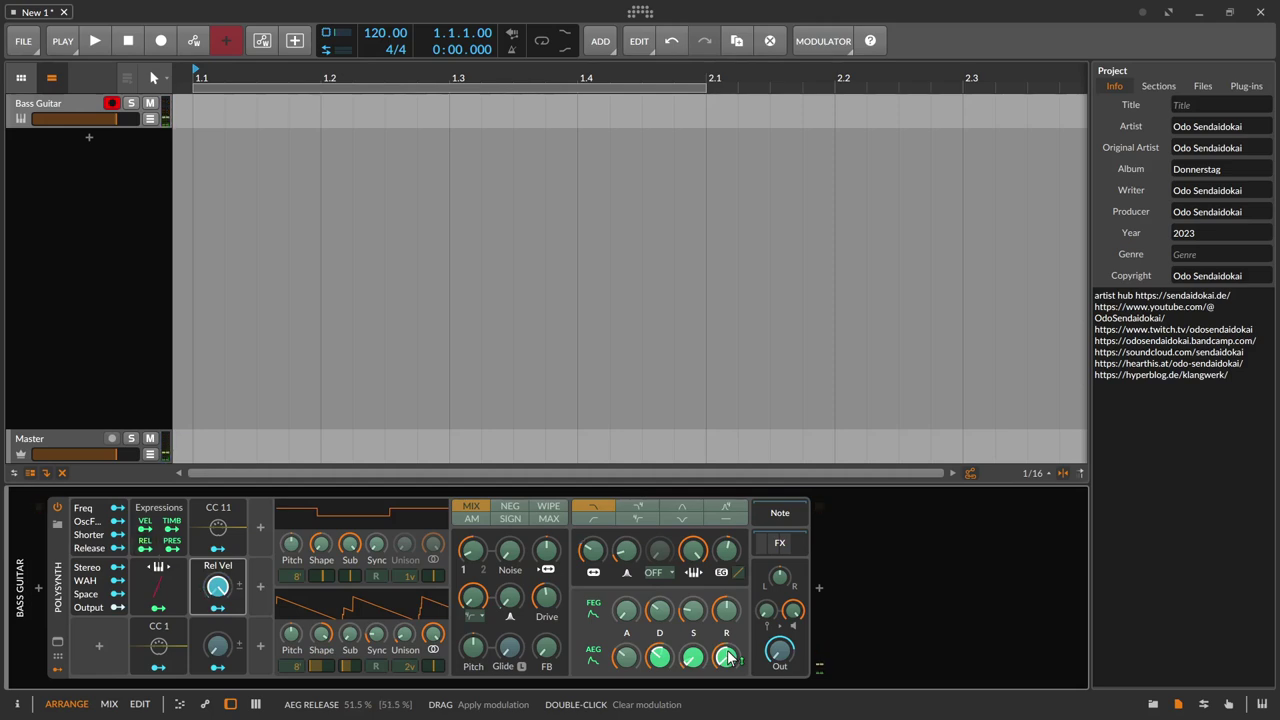
Route the pressure expression fully to the second macro and rename that macro "Aftertouch".
{"action": "left_click", "coordinate": [170, 550]}
{"action": "left_click_drag", "start_coordinate": [218, 648], "coordinate": [223, 625]}
{"action": "double_click", "coordinate": [222, 625]}
{"action": "type", "text": "Aftertouch"}
{"action": "key", "text": "Return"}
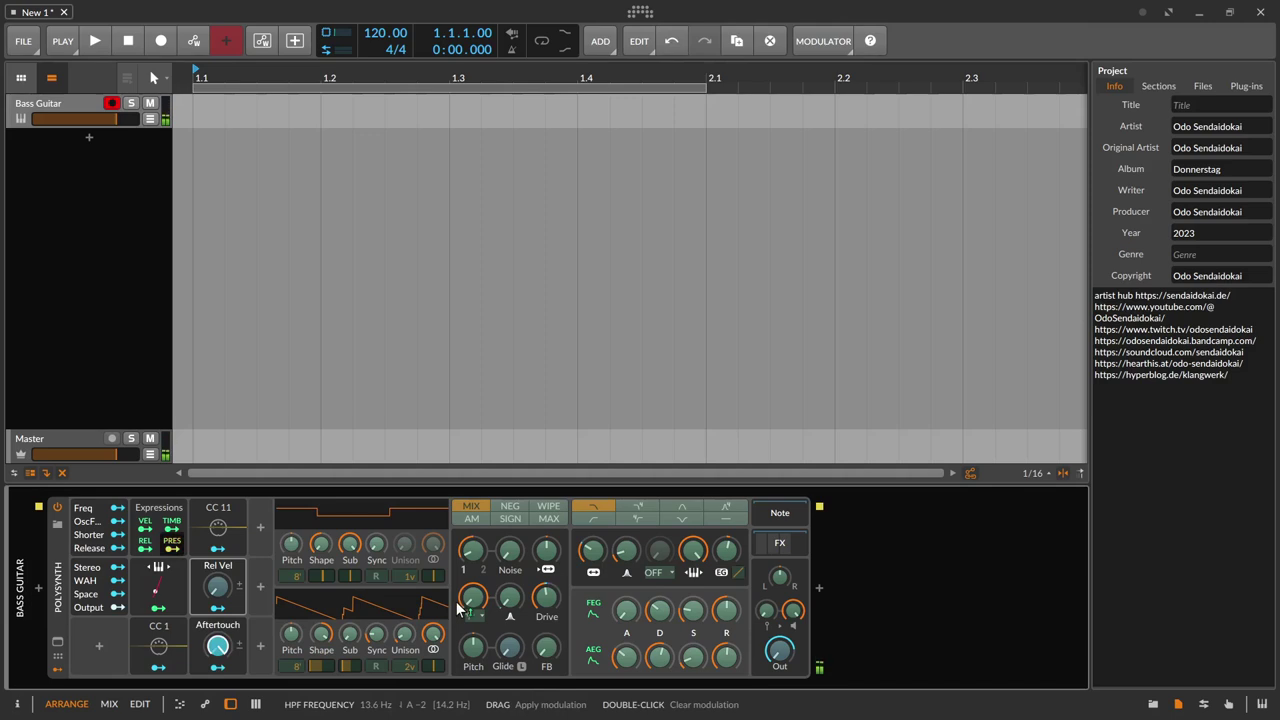
Route the pressure expression to the sync of both oscillators and to the amplitude envelope's sustain.
{"action": "left_click_drag", "start_coordinate": [376, 544], "coordinate": [376, 468]}
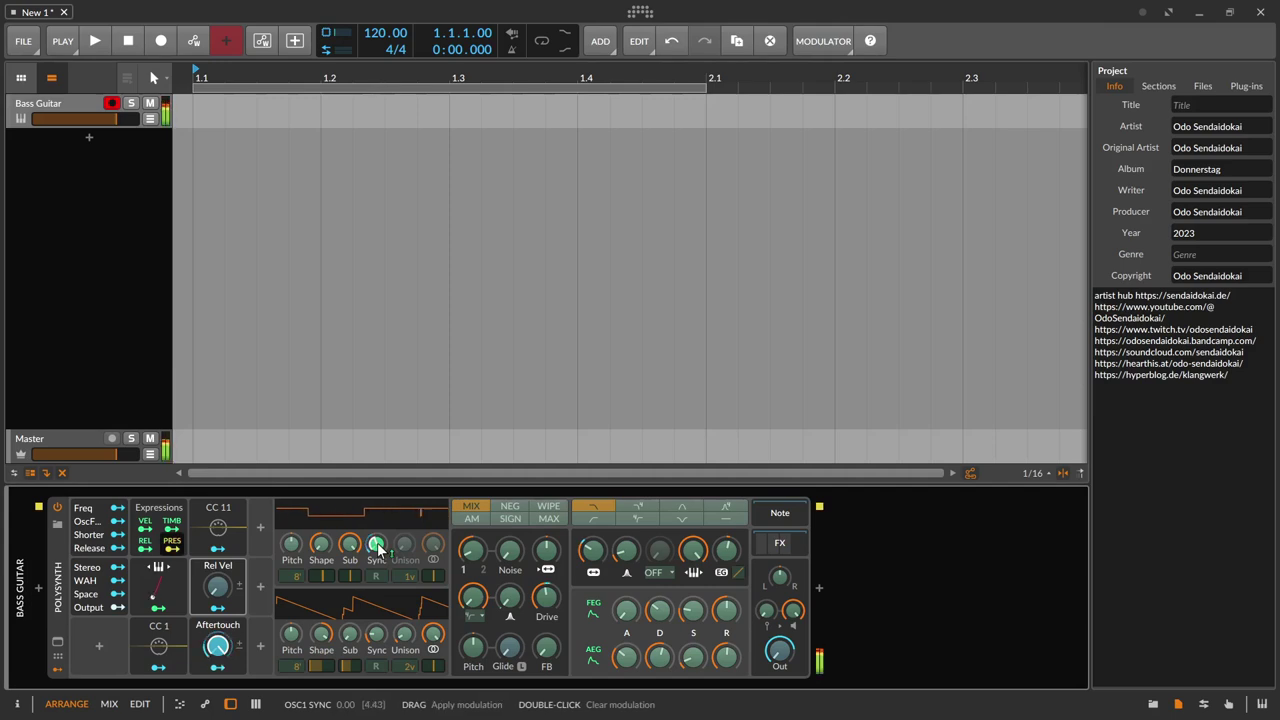
{"action": "left_click_drag", "start_coordinate": [378, 547], "coordinate": [378, 556]}
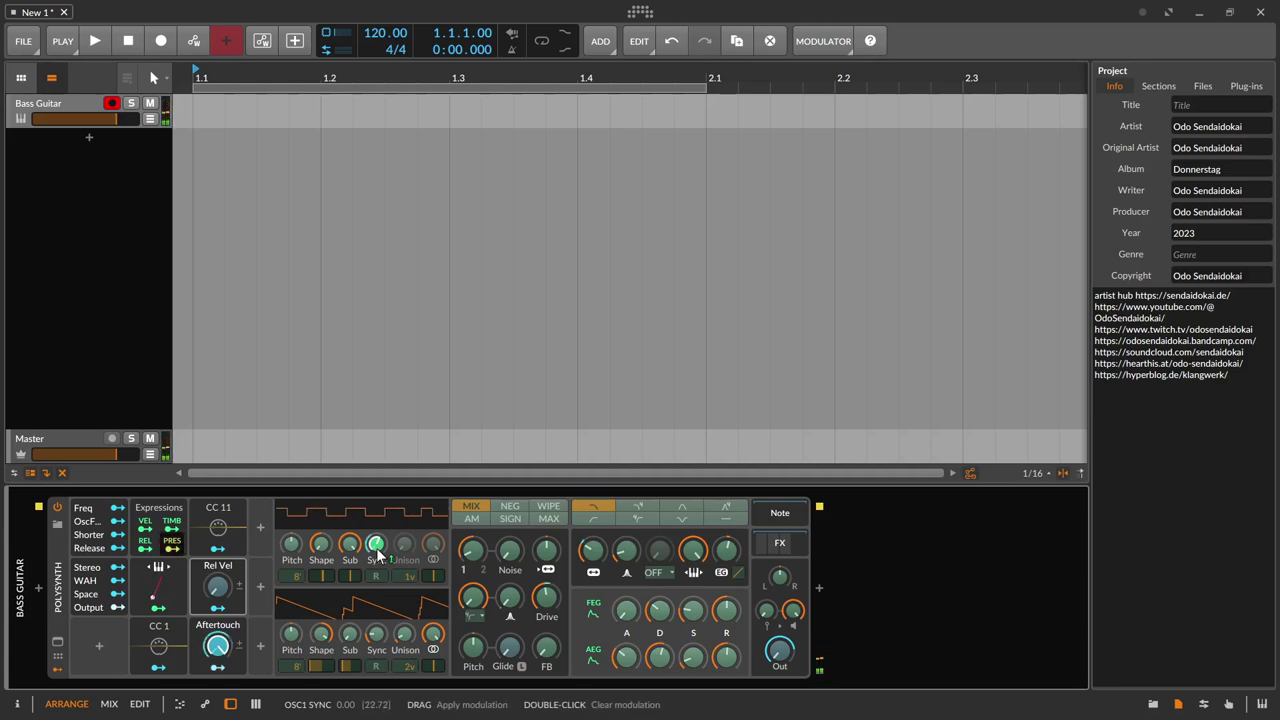
{"action": "mouse_move", "coordinate": [691, 661]}
{"action": "left_mouse_down"}
{"action": "mouse_move", "coordinate": [691, 646]}
{"action": "mouse_move", "coordinate": [691, 667]}
{"action": "left_mouse_up"}
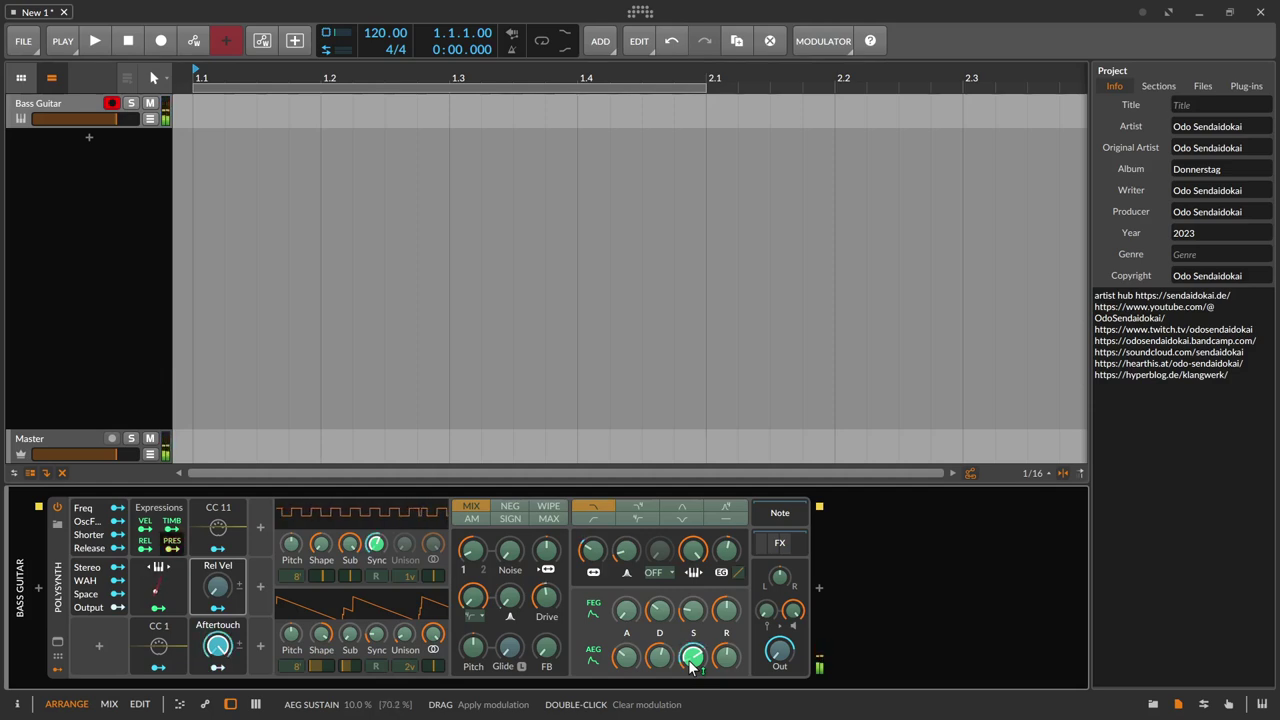
{"action": "left_click_drag", "start_coordinate": [376, 634], "coordinate": [376, 575]}
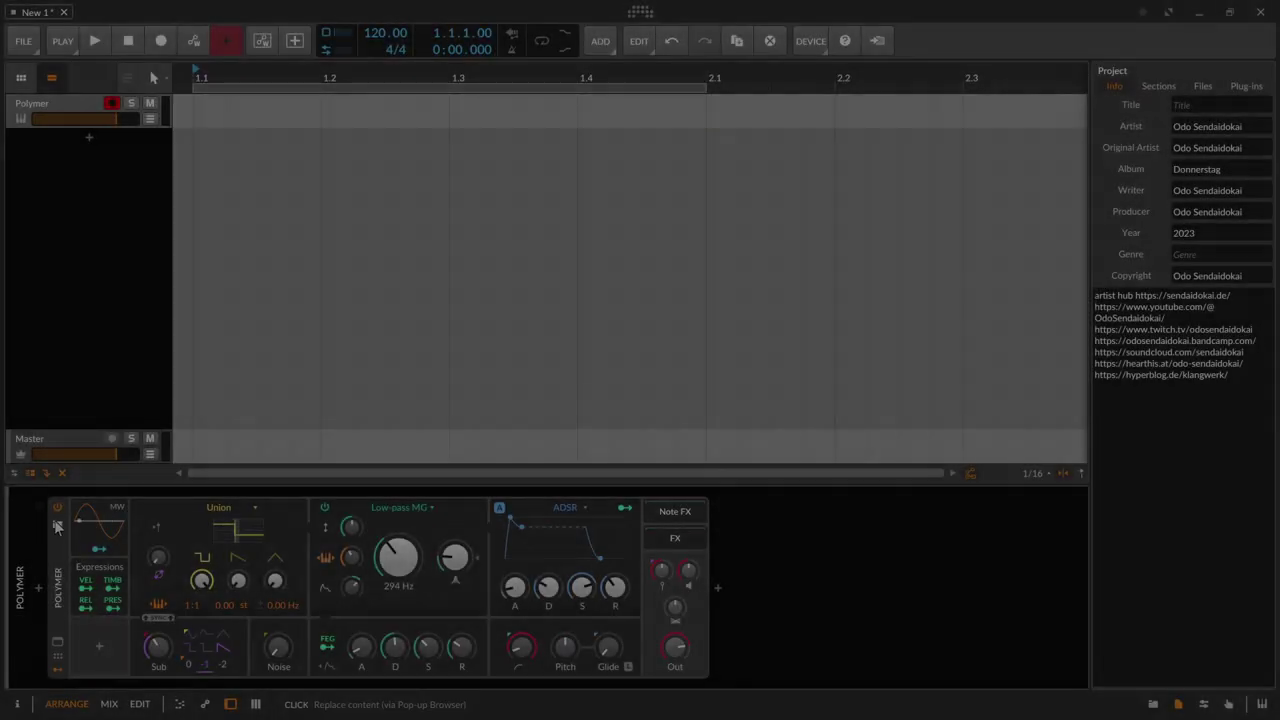
Search the replacement presets for "auto" and load the AutoRave preset in place of the current Polymer sound.
{"action": "left_click", "coordinate": [58, 527]}
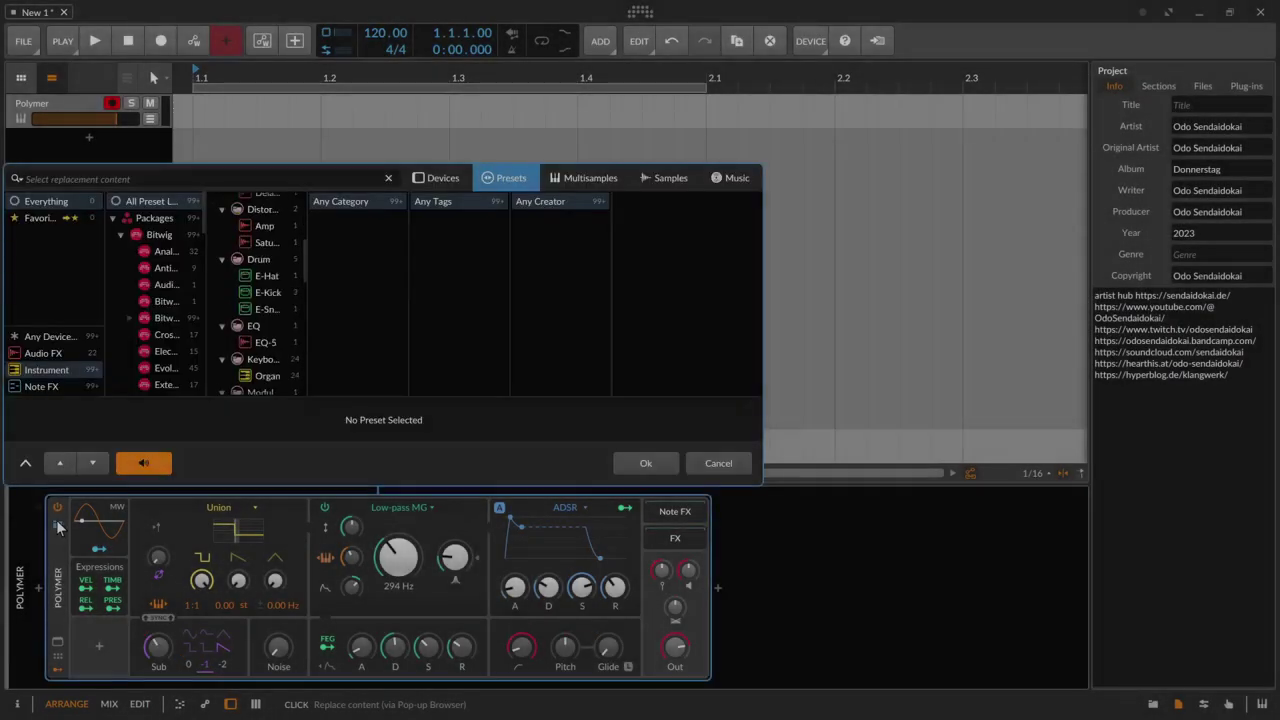
{"action": "type", "text": "pol"}
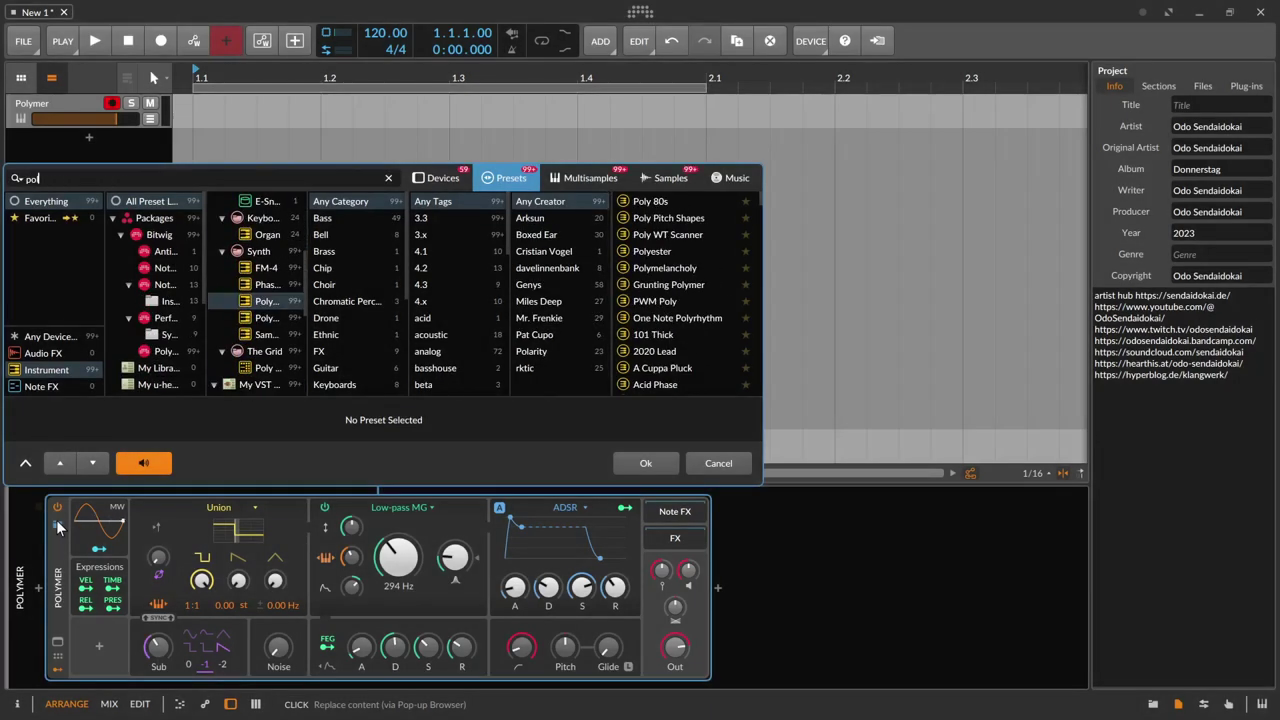
{"action": "key", "text": "Down"}
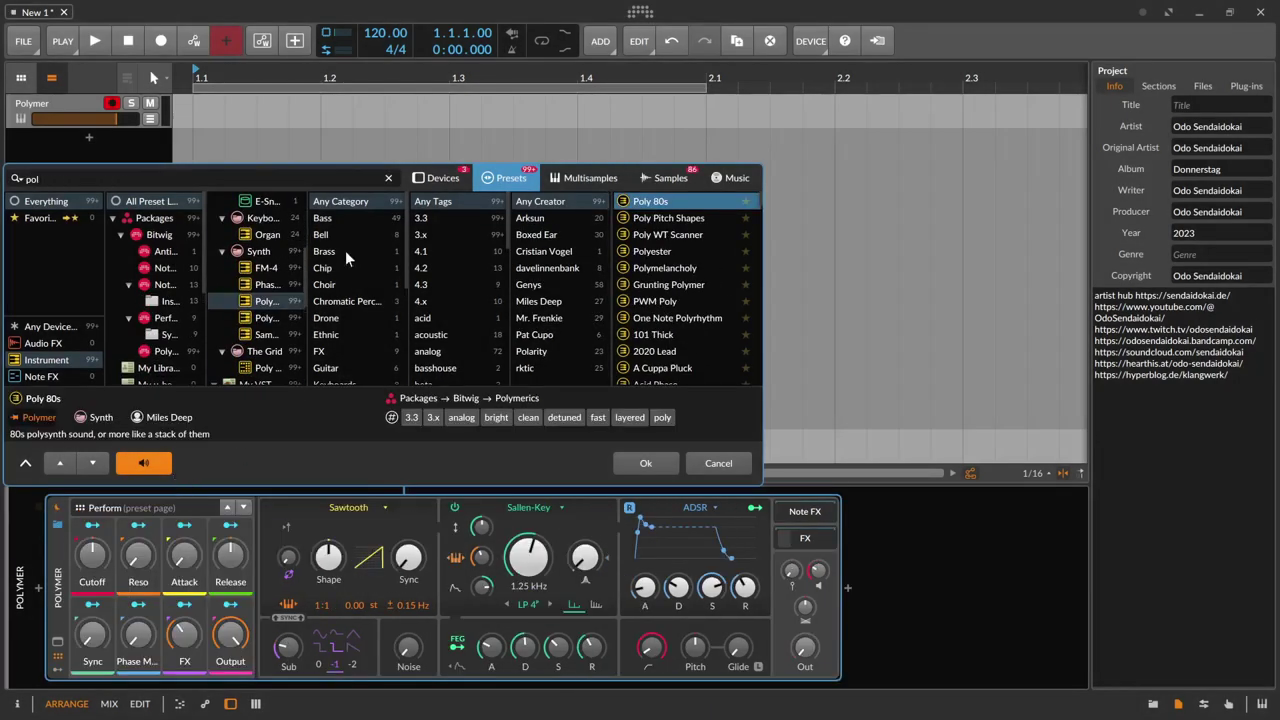
{"action": "left_click", "coordinate": [429, 186]}
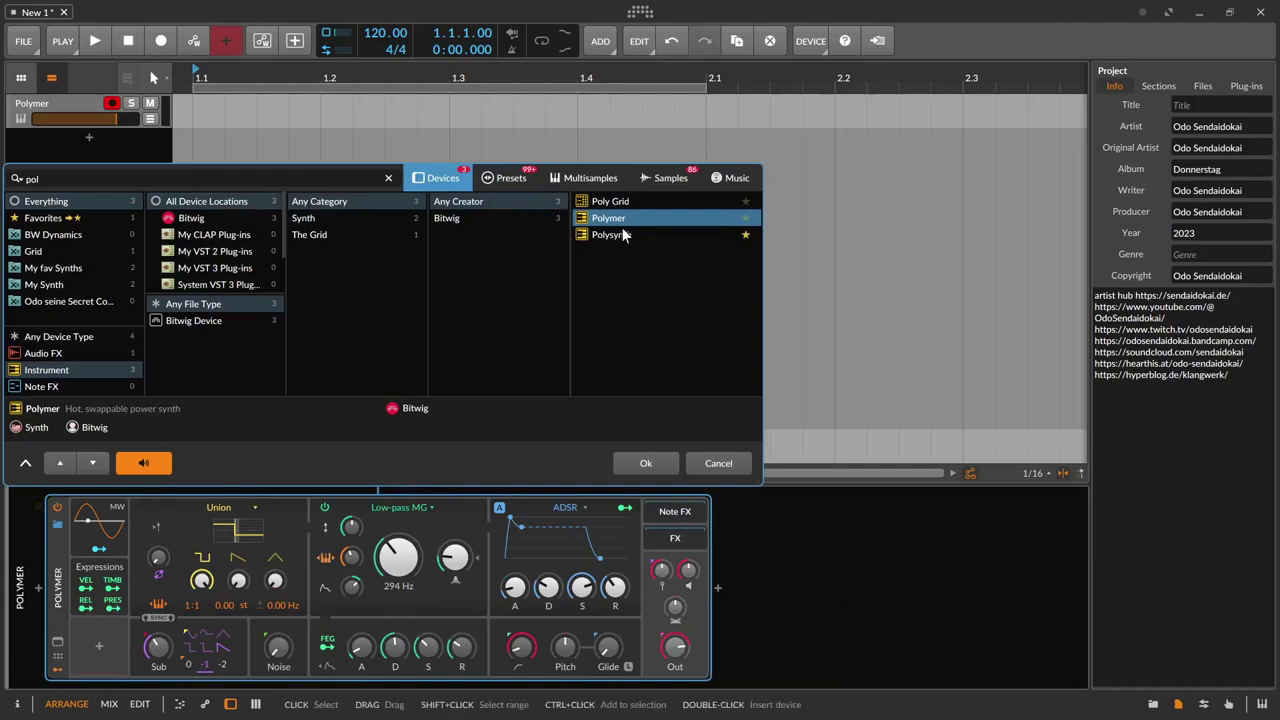
{"action": "left_click", "coordinate": [508, 178]}
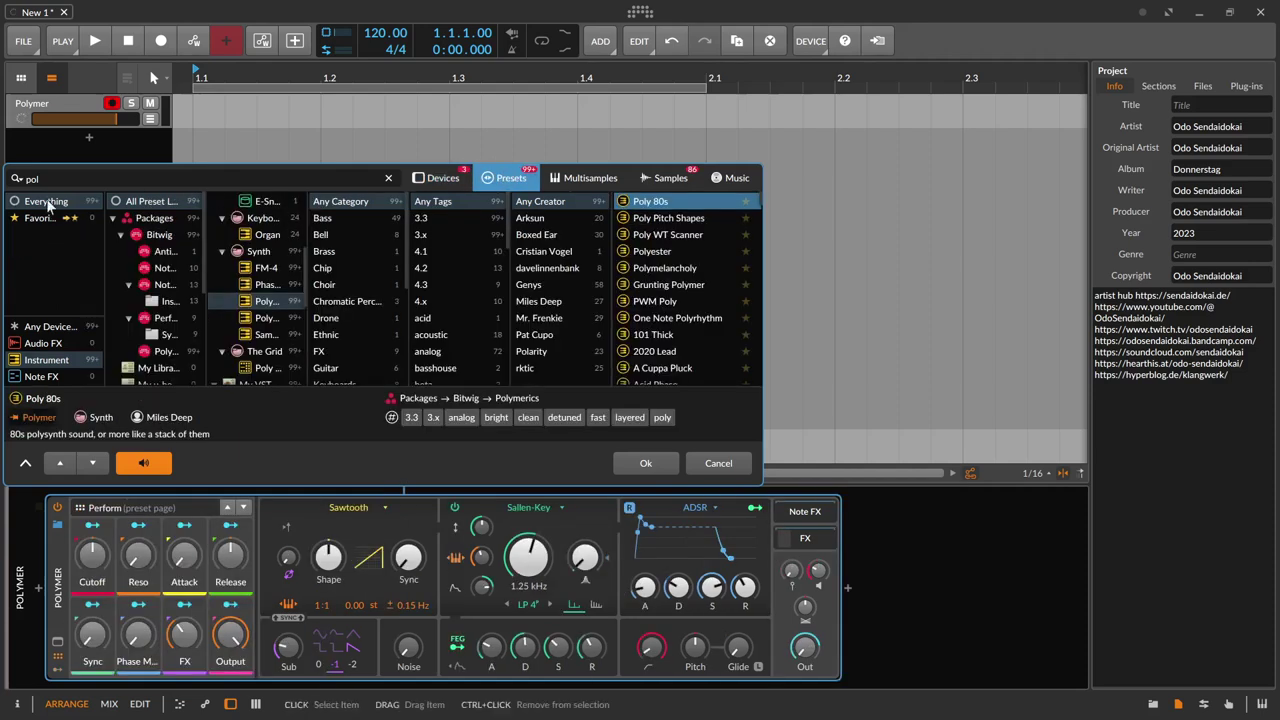
{"action": "left_click", "coordinate": [24, 178]}
{"action": "type", "text": "auto"}
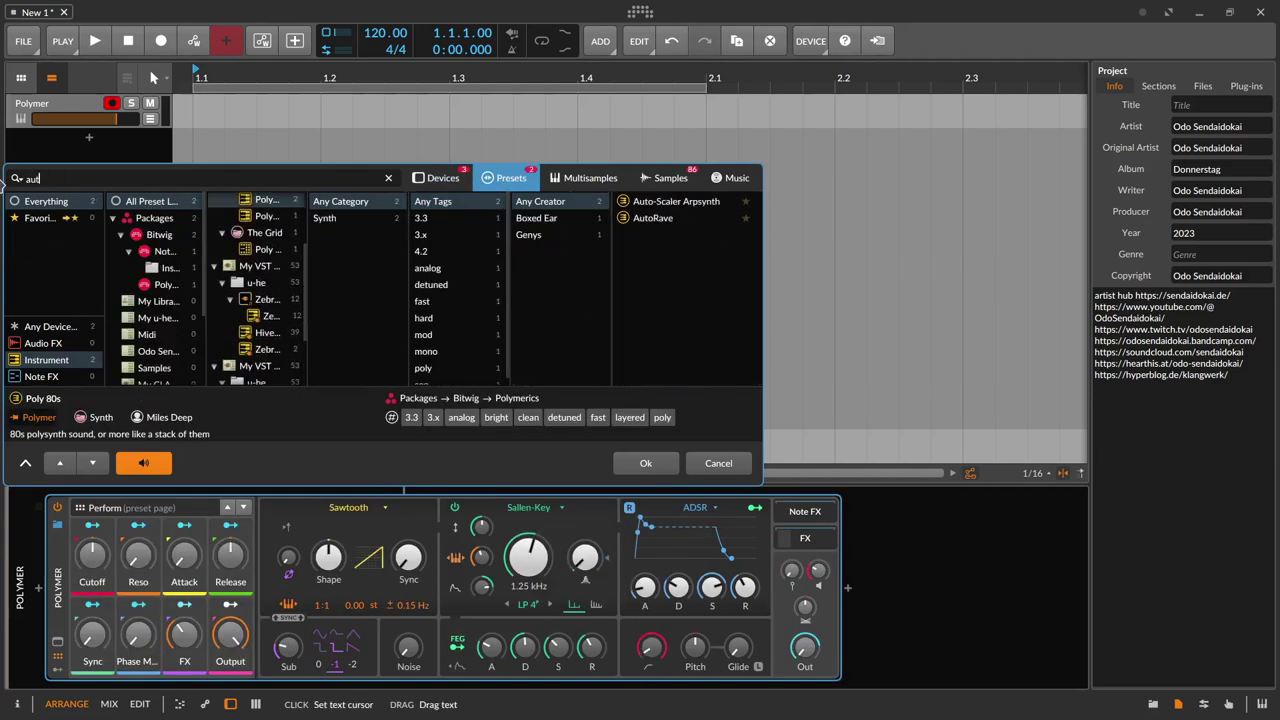
{"action": "left_click", "coordinate": [685, 220]}
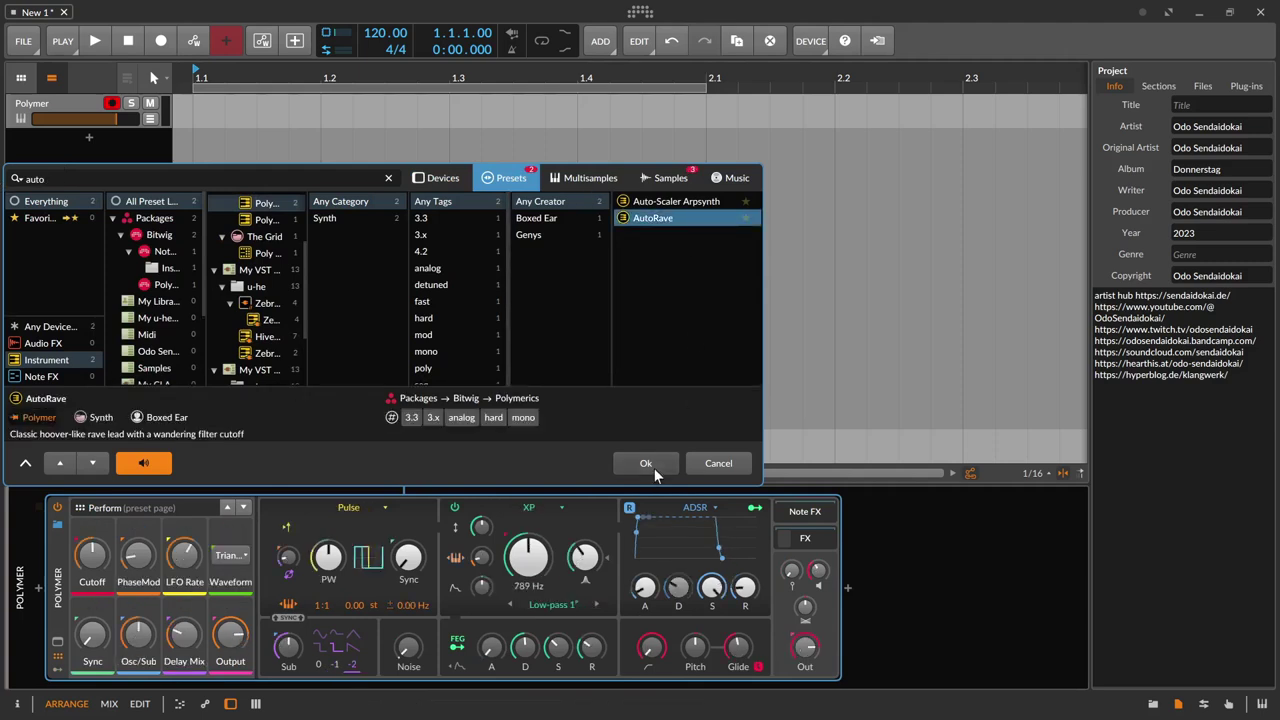
{"action": "left_click", "coordinate": [646, 464]}
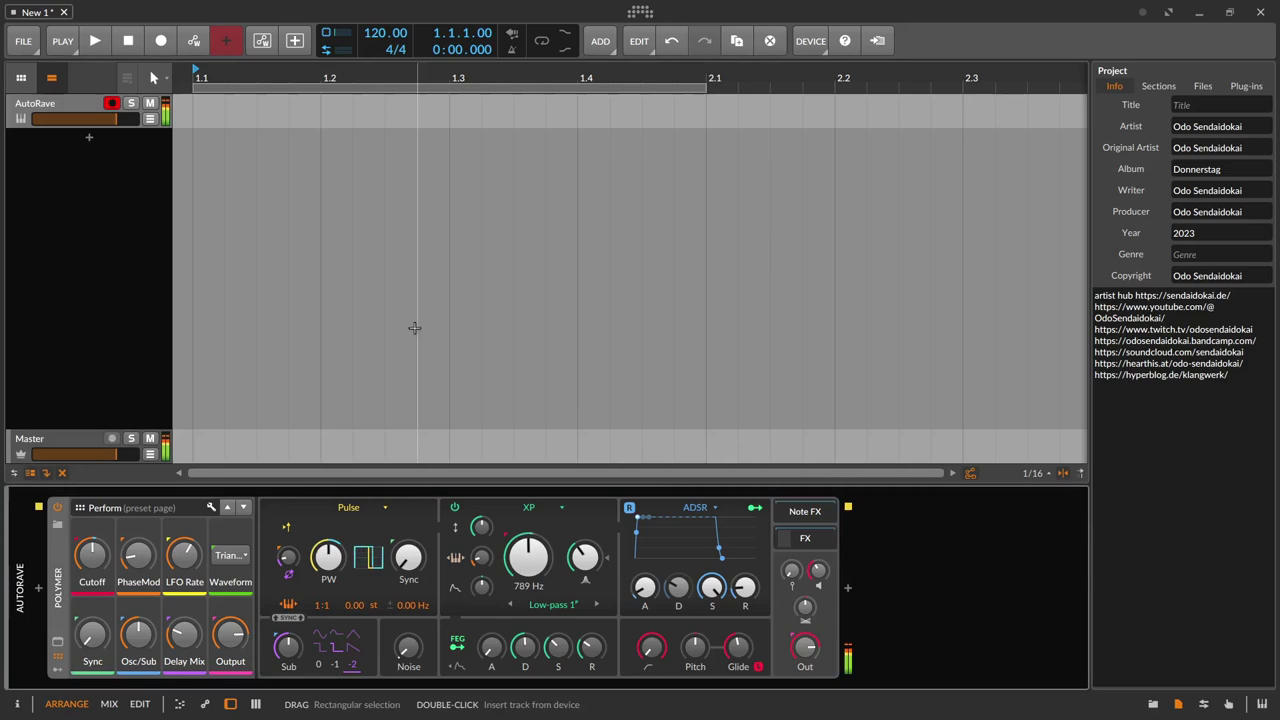
Switch the Polymer device from its preset page to its modulators and show the CC 1 modulator's settings.
{"action": "left_click", "coordinate": [59, 656]}
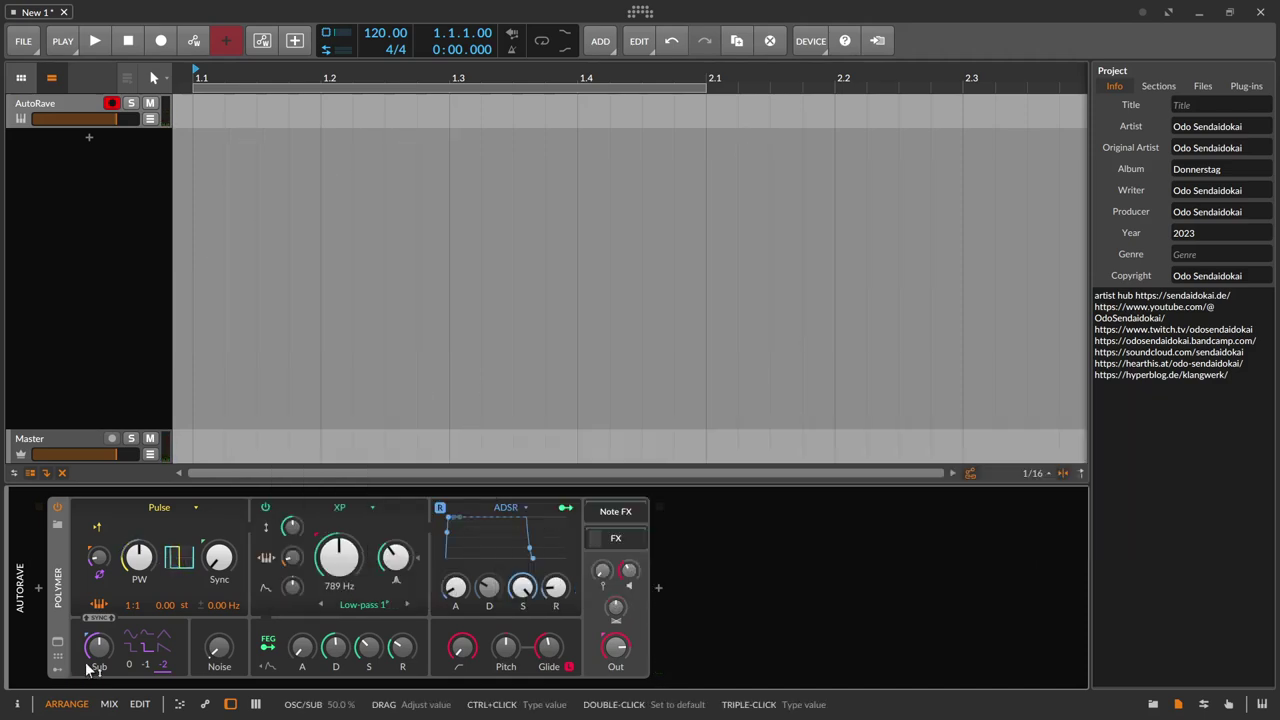
{"action": "left_click", "coordinate": [59, 668]}
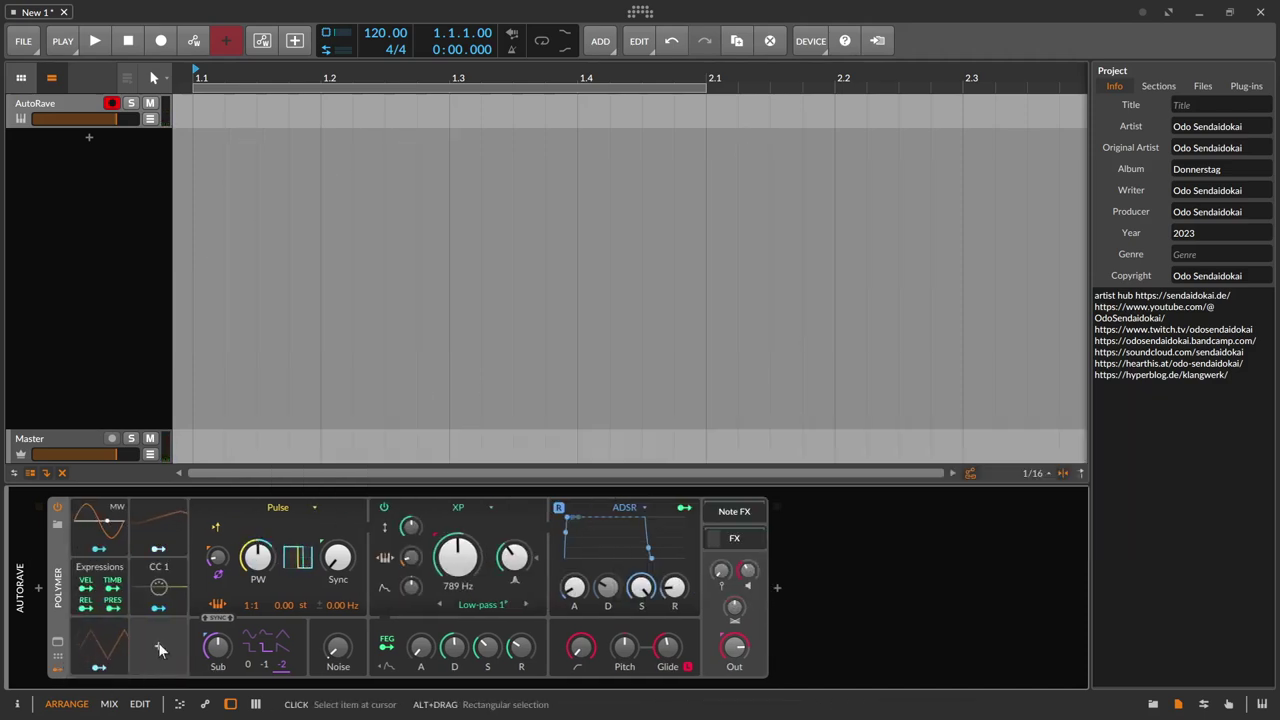
{"action": "left_click", "coordinate": [168, 580]}
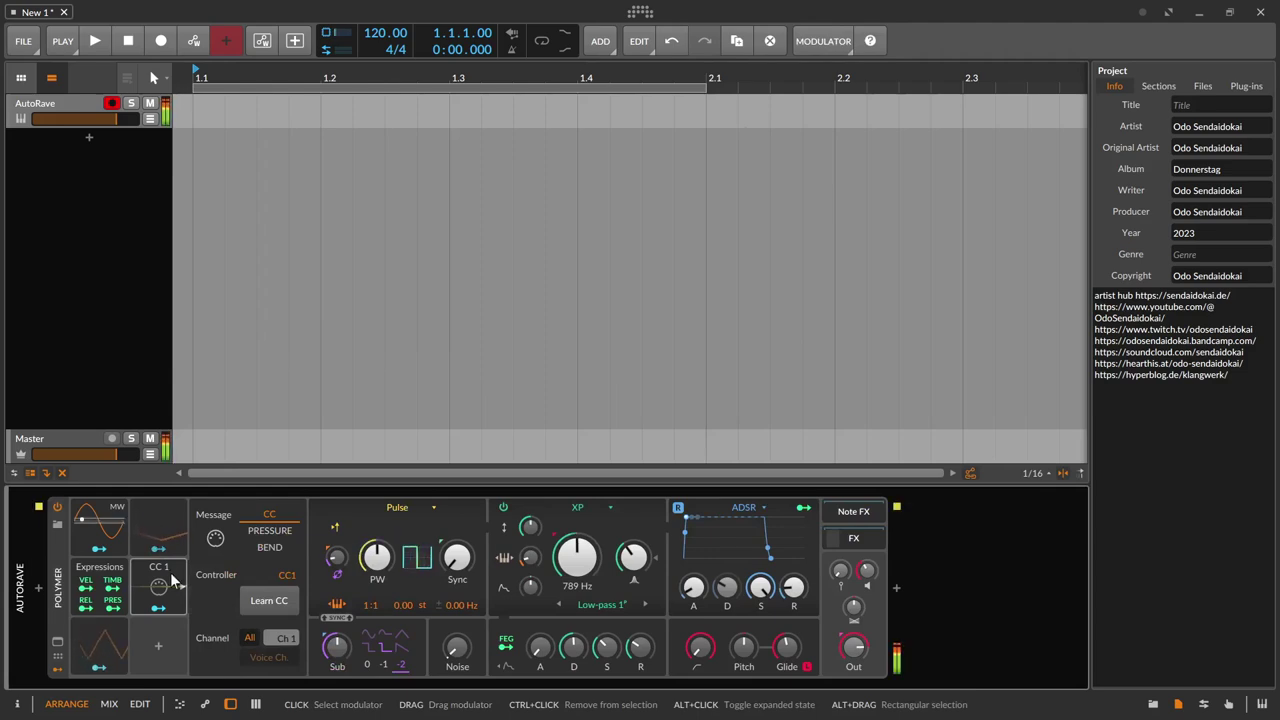
Deactivate the modwheel vibrato modulator (MW) and route the CC 1 modulator to the oscillator's sync.
{"action": "right_click", "coordinate": [96, 524]}
{"action": "left_click", "coordinate": [122, 544]}
{"action": "right_click", "coordinate": [103, 522]}
{"action": "left_click", "coordinate": [121, 543]}
{"action": "right_click", "coordinate": [101, 530]}
{"action": "left_click", "coordinate": [117, 540]}
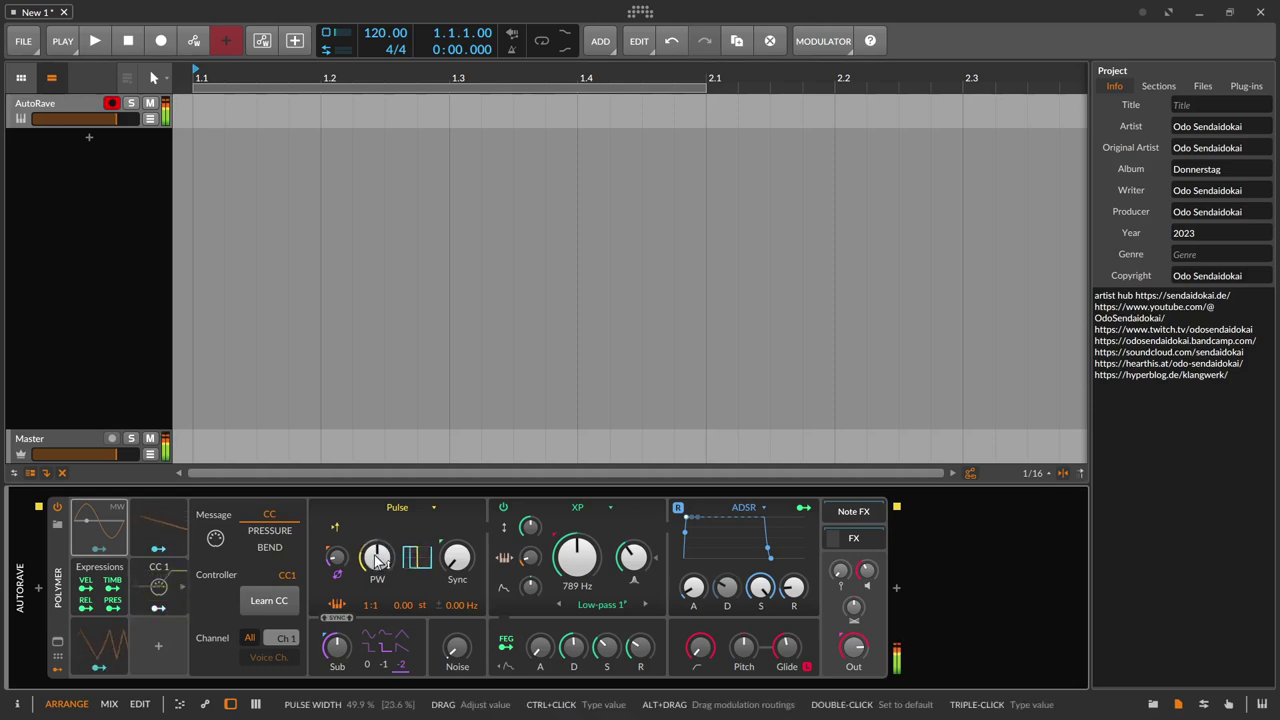
{"action": "left_click_drag", "start_coordinate": [160, 608], "coordinate": [456, 507]}
{"action": "left_click", "coordinate": [158, 609]}
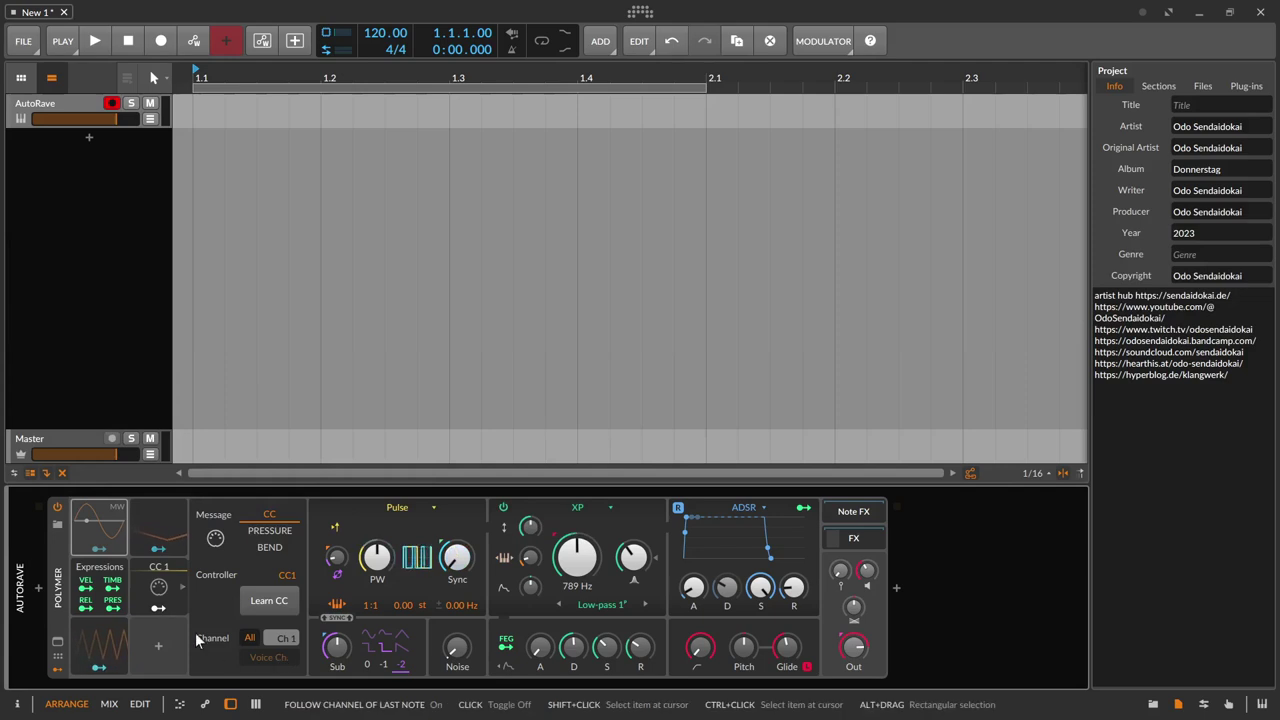
Duplicate CC 1 below as a CC11 modulator and route it to the filter's cutoff, resonance and keytracking and the amplitude envelope's release.
{"action": "left_click_drag", "start_coordinate": [152, 614], "coordinate": [160, 642]}
{"action": "left_click", "coordinate": [276, 596]}
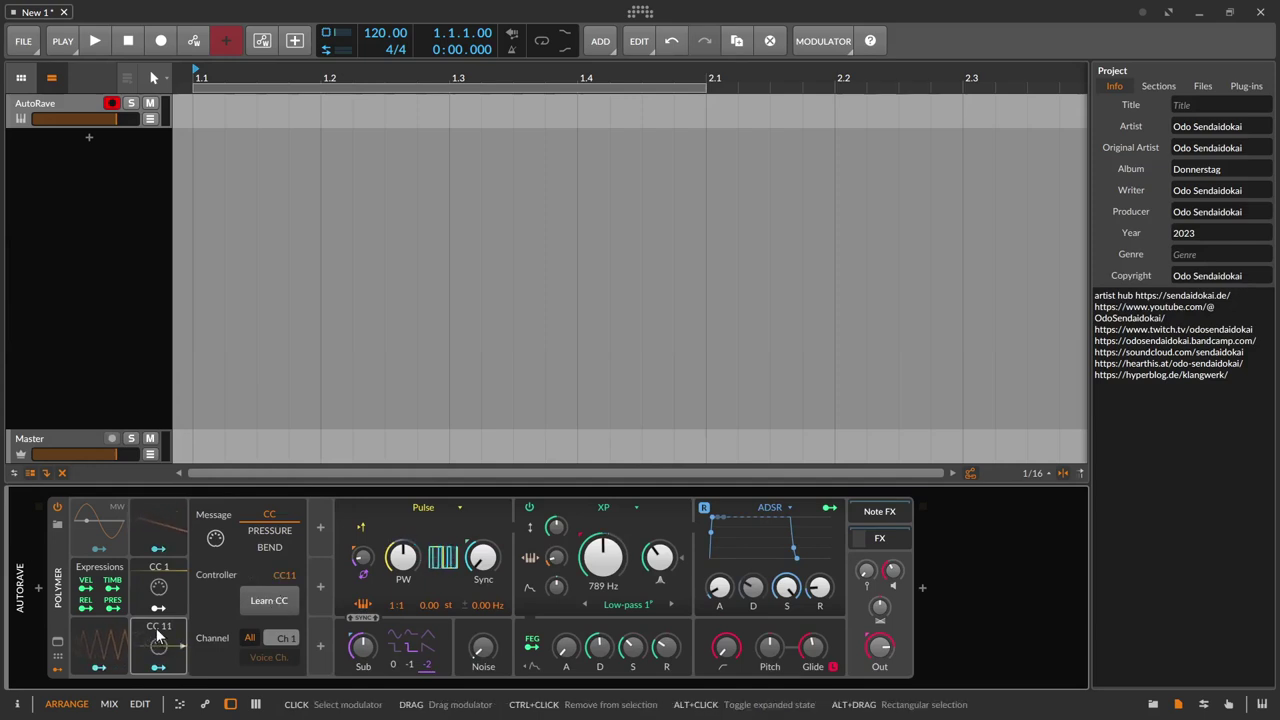
{"action": "left_click", "coordinate": [158, 667]}
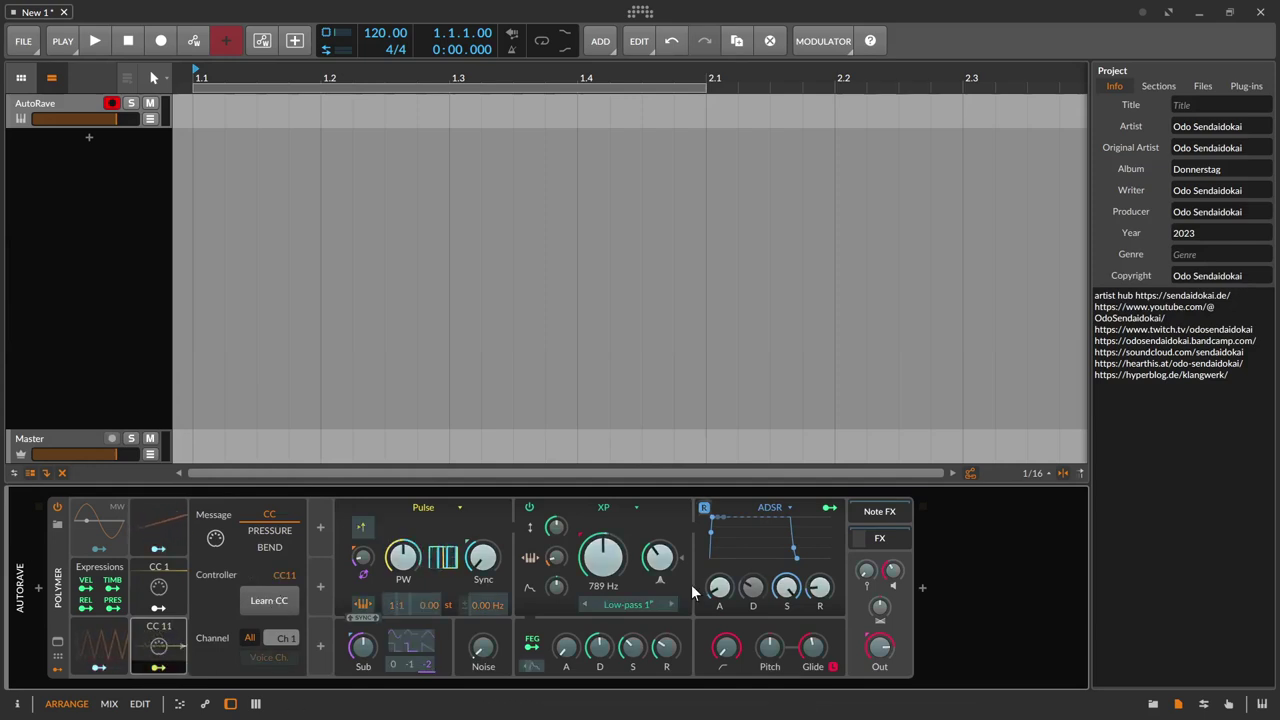
{"action": "left_click_drag", "start_coordinate": [612, 572], "coordinate": [612, 518]}
{"action": "left_click_drag", "start_coordinate": [658, 557], "coordinate": [658, 604]}
{"action": "left_click_drag", "start_coordinate": [616, 558], "coordinate": [555, 520]}
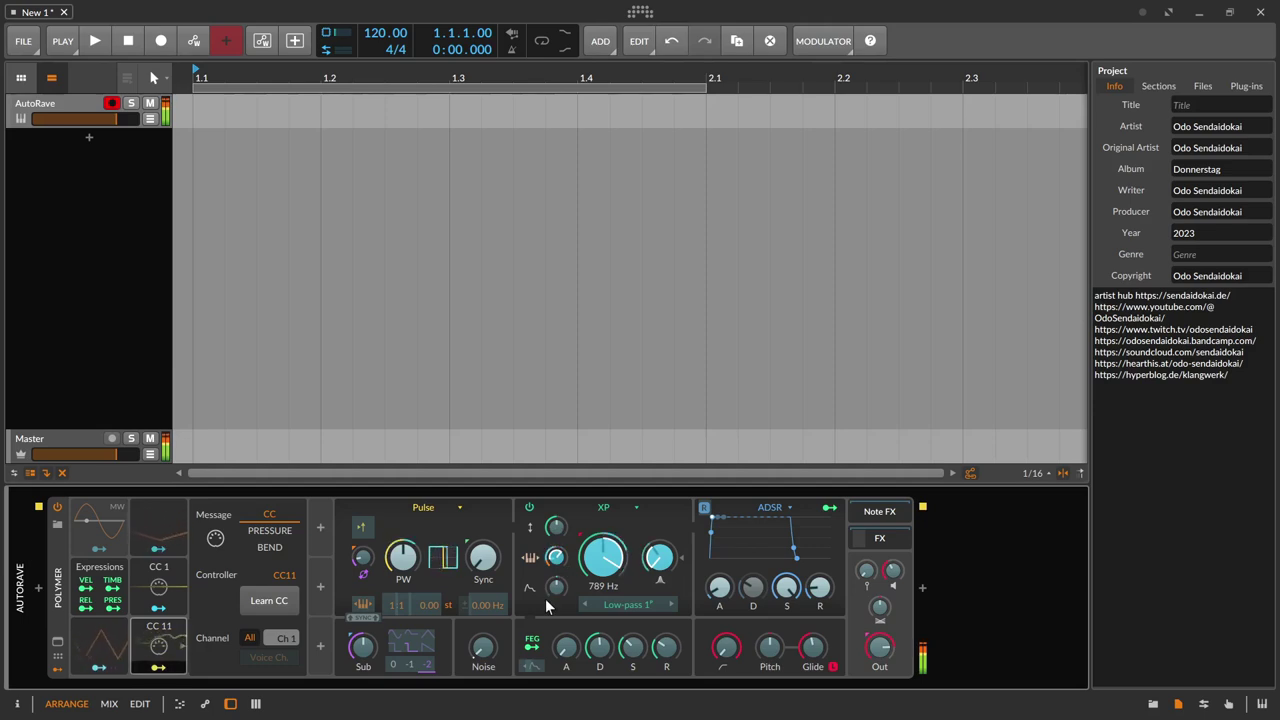
{"action": "left_click_drag", "start_coordinate": [820, 588], "coordinate": [824, 598]}
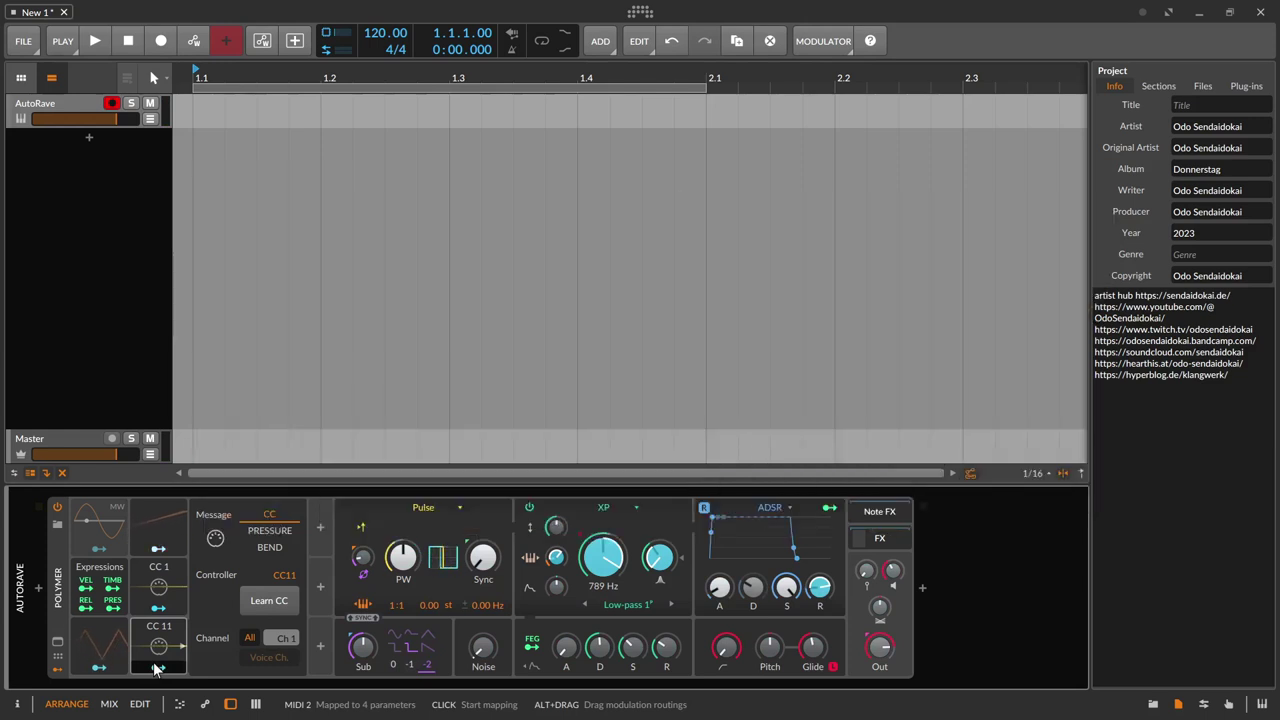
Add a Macro modulator, name it "Rel Vel" and route the release velocity expression to it.
{"action": "left_click", "coordinate": [89, 607]}
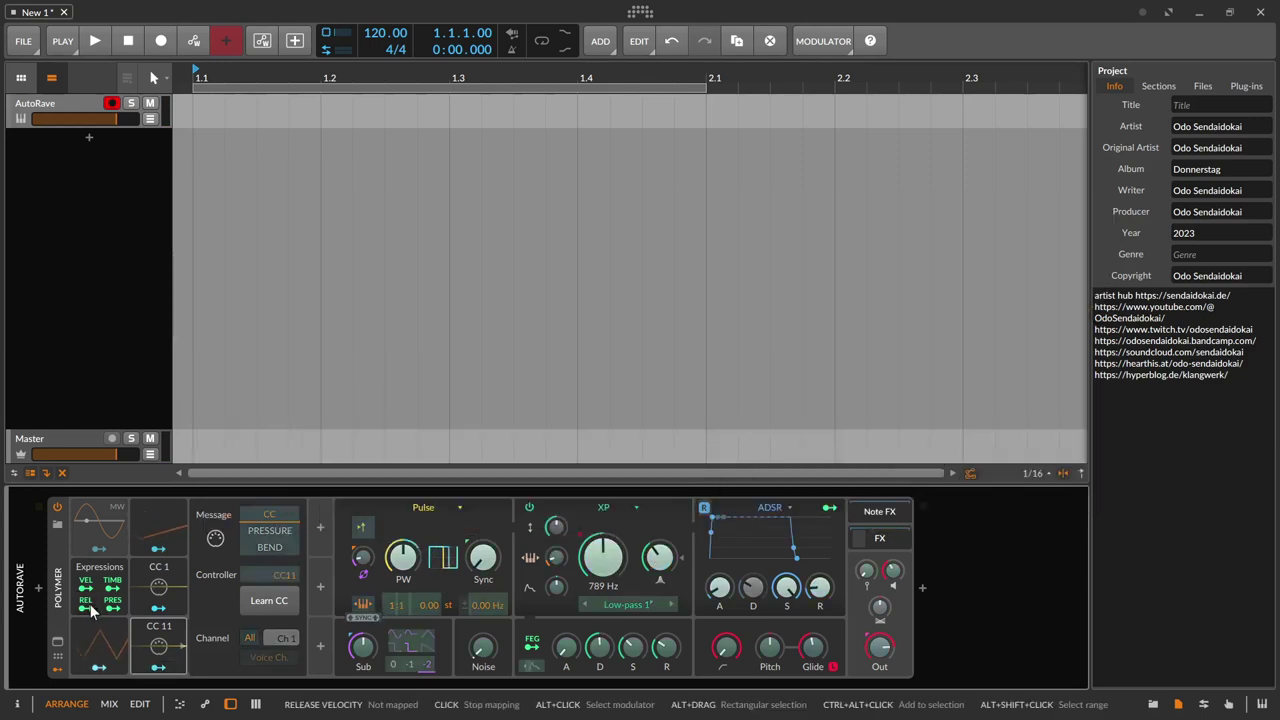
{"action": "left_click", "coordinate": [320, 530]}
{"action": "type", "text": "mac"}
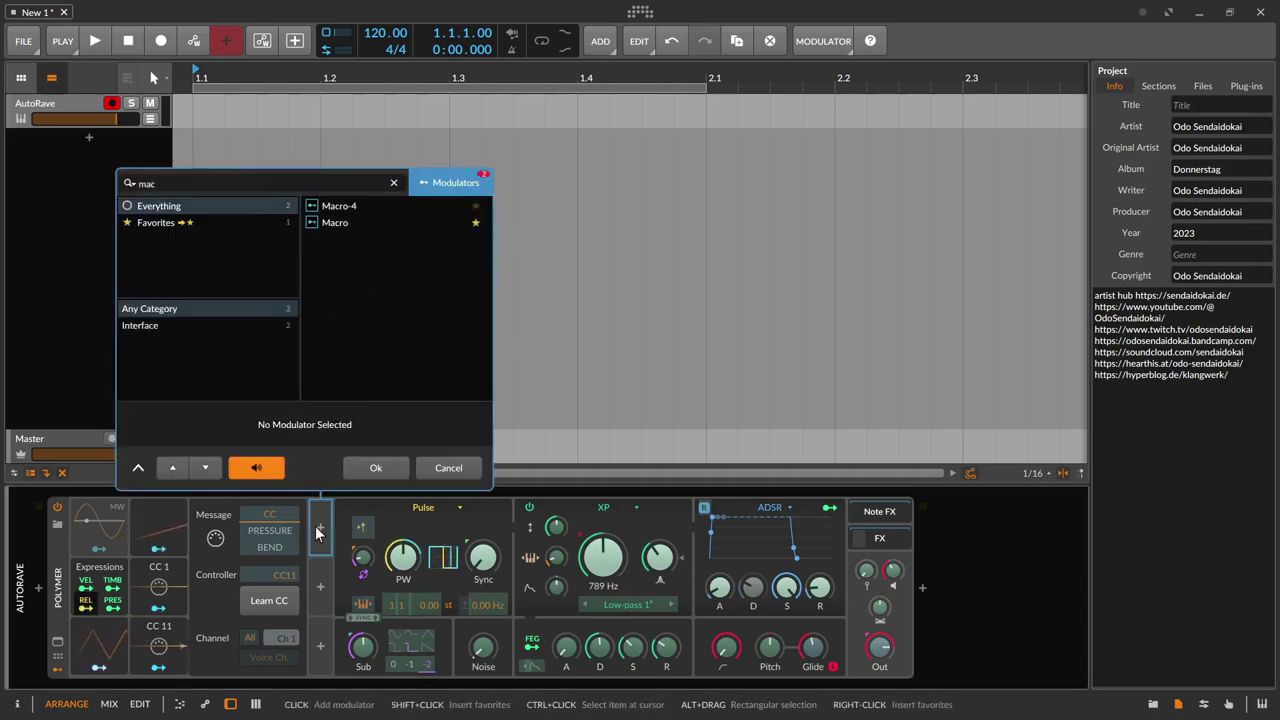
{"action": "key", "text": "Return"}
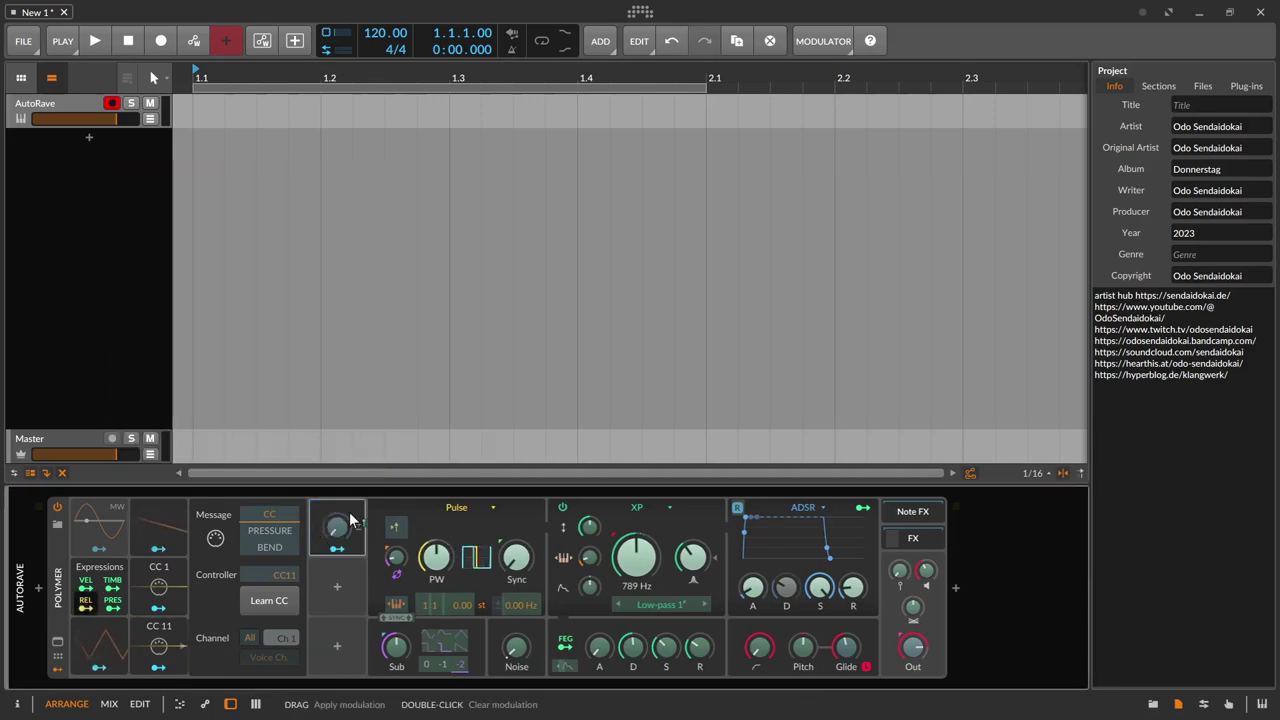
{"action": "double_click", "coordinate": [348, 505]}
{"action": "type", "text": "Rel Vel"}
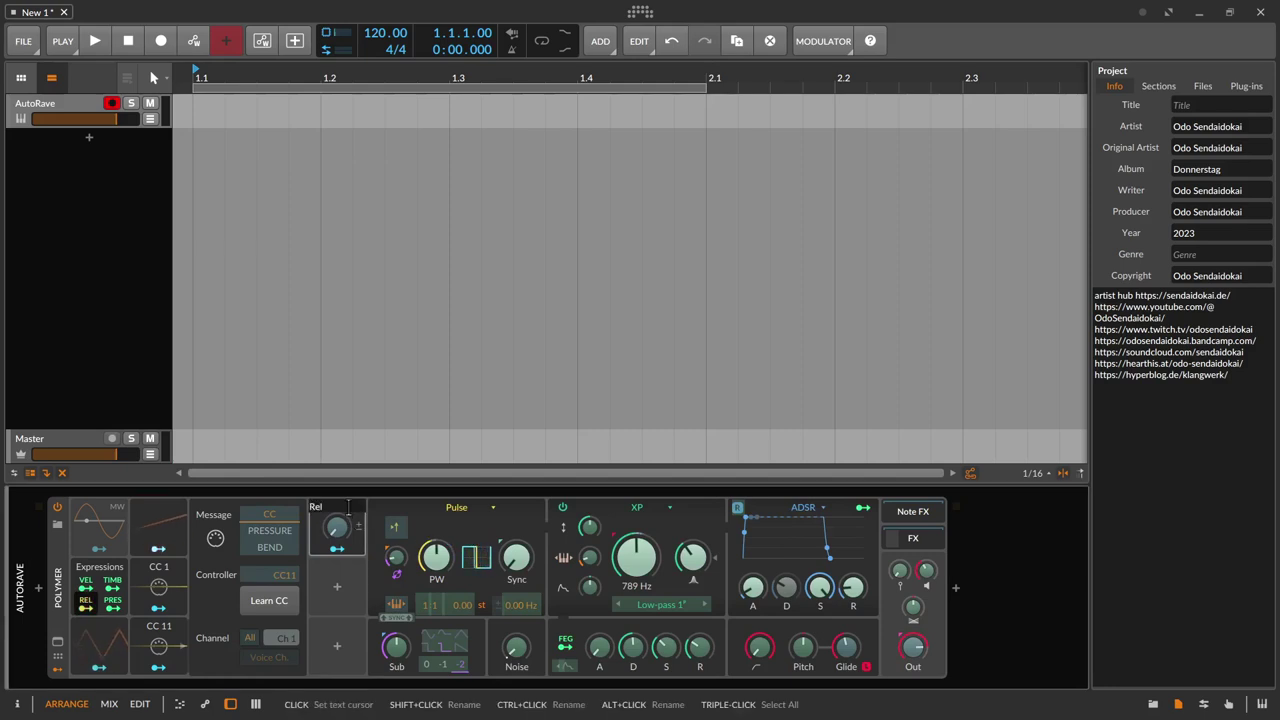
{"action": "key", "text": "Return"}
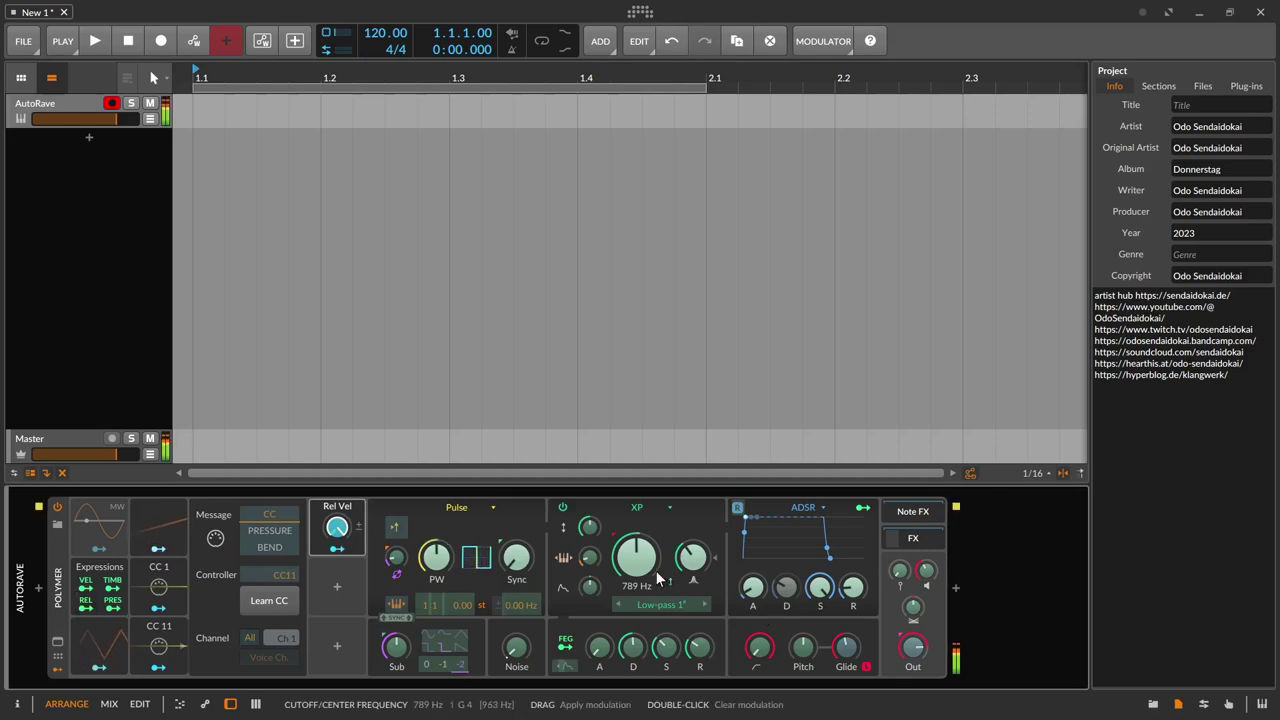
Try routing the release velocity expression to the filter's cutoff and resonance, and clear both routings.
{"action": "left_click_drag", "start_coordinate": [636, 565], "coordinate": [691, 560]}
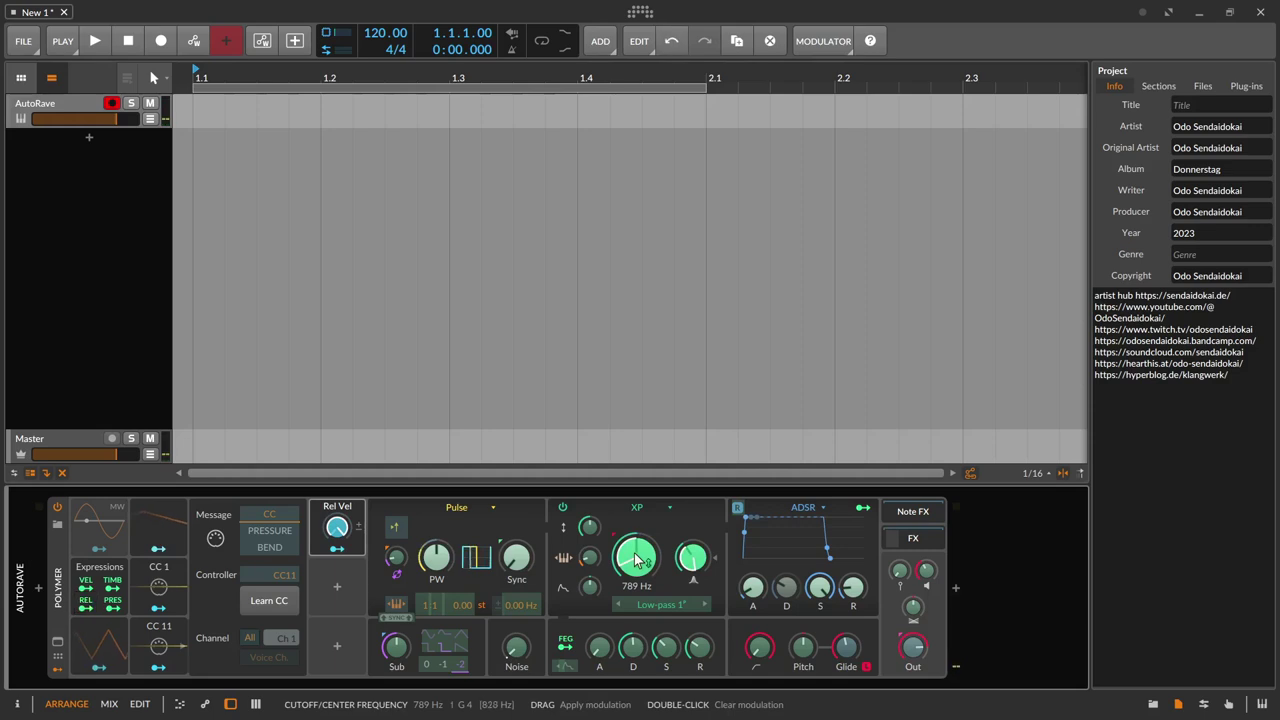
{"action": "double_click", "coordinate": [695, 560]}
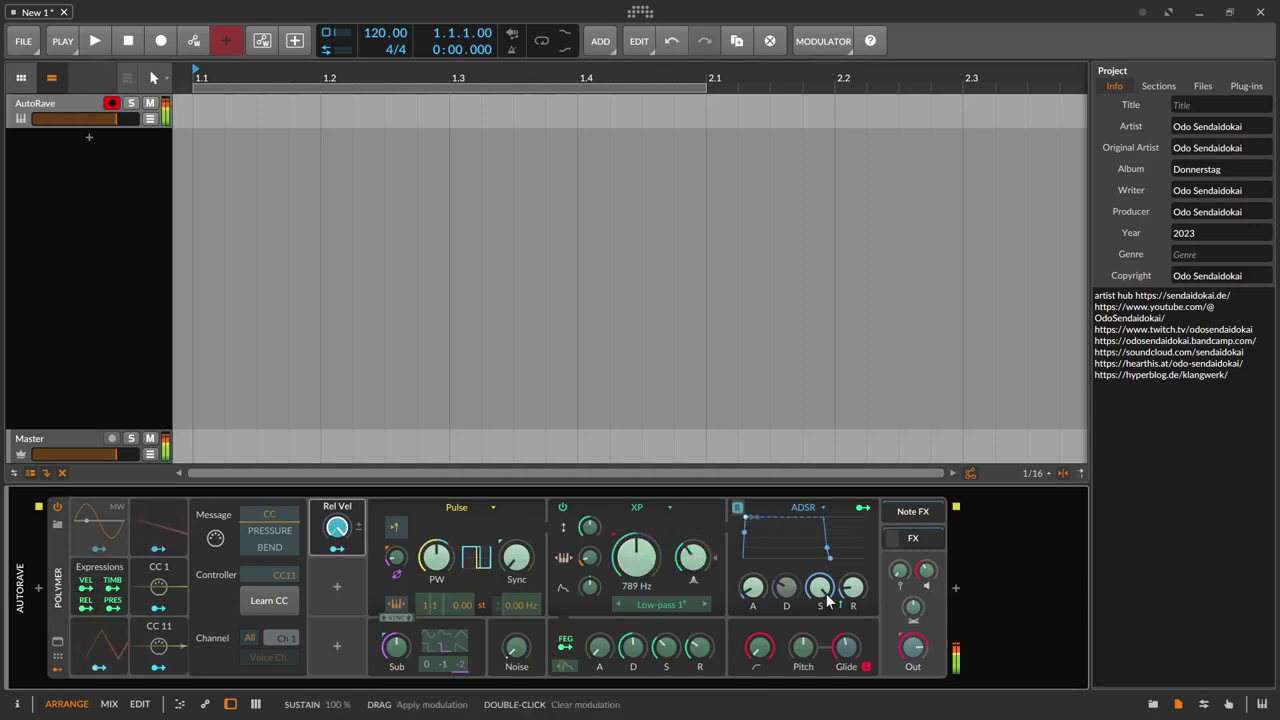
Route the release velocity expression to the release of the amplitude and filter envelopes, and raise the amplitude envelope's release.
{"action": "left_click_drag", "start_coordinate": [852, 590], "coordinate": [851, 593]}
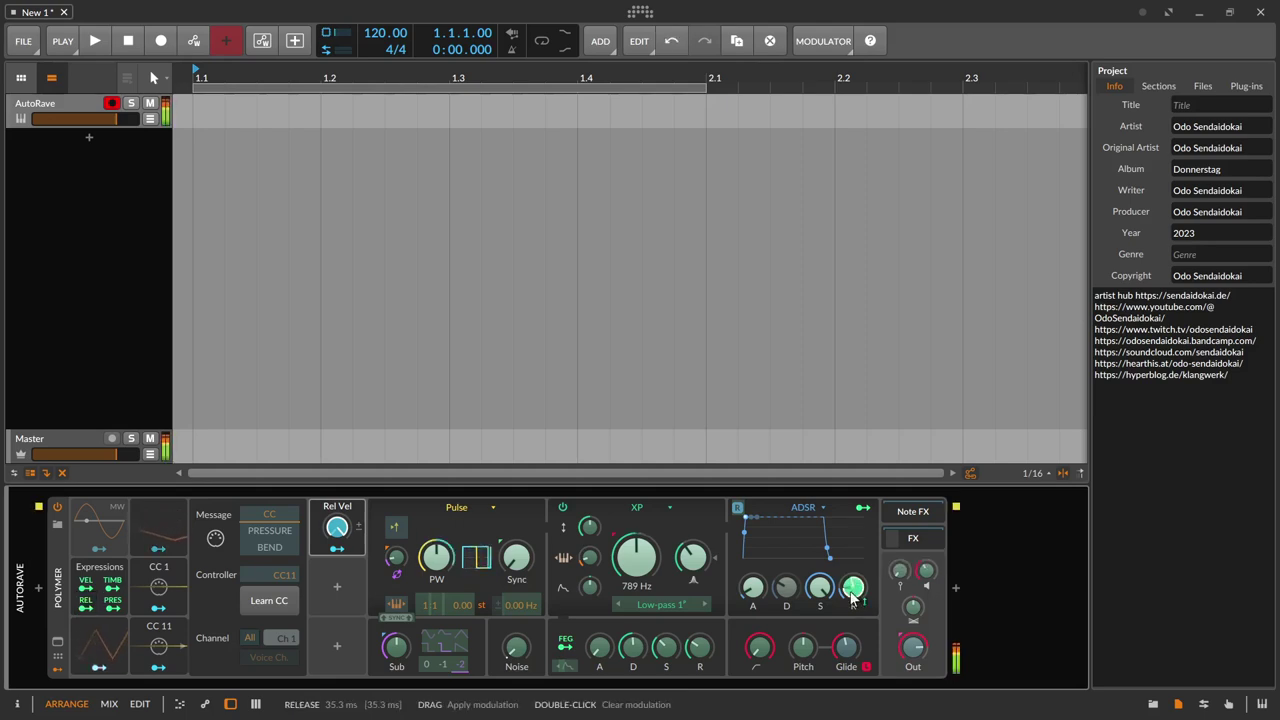
{"action": "left_click_drag", "start_coordinate": [696, 653], "coordinate": [698, 656]}
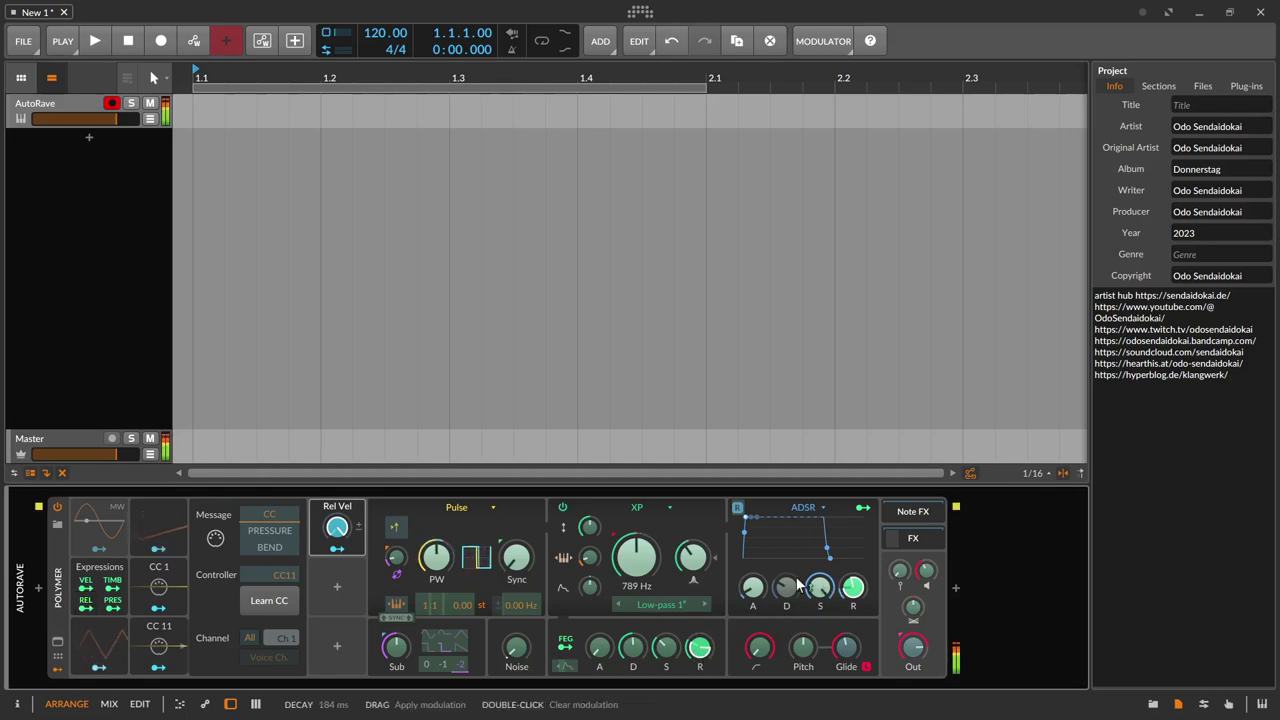
{"action": "left_click_drag", "start_coordinate": [763, 655], "coordinate": [809, 656]}
{"action": "double_click", "coordinate": [809, 656]}
{"action": "left_click_drag", "start_coordinate": [853, 588], "coordinate": [852, 585]}
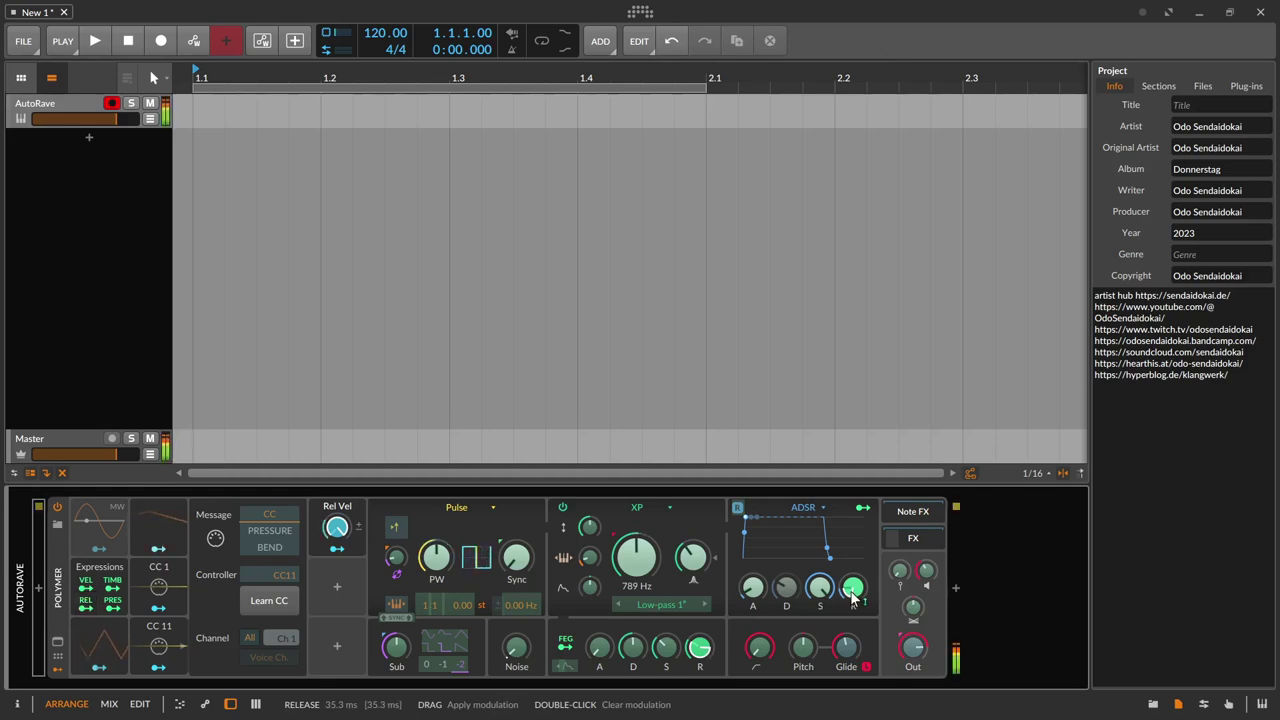
{"action": "key", "text": "Escape"}
{"action": "left_click_drag", "start_coordinate": [852, 594], "coordinate": [852, 560]}
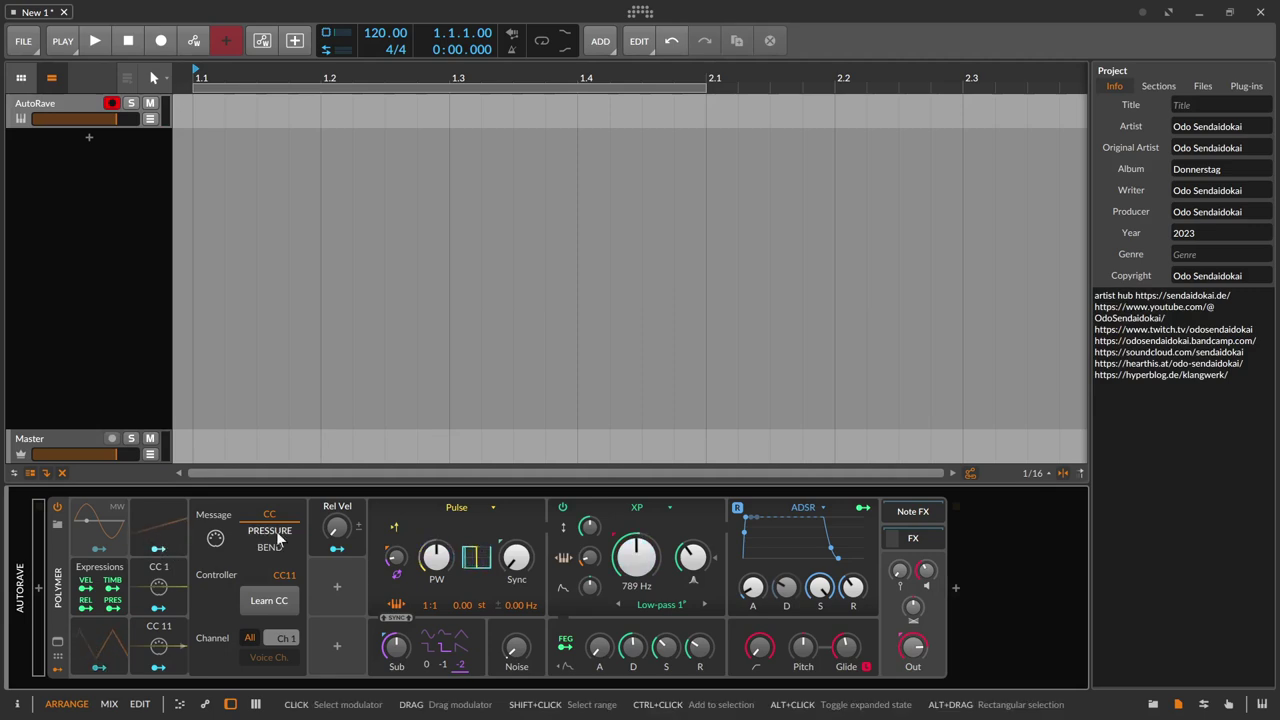
Duplicate the Rel Vel macro into the slot below, rename the copy "Aftertouch" and route the pressure expression to it.
{"action": "left_click", "coordinate": [148, 586]}
{"action": "left_click", "coordinate": [147, 587]}
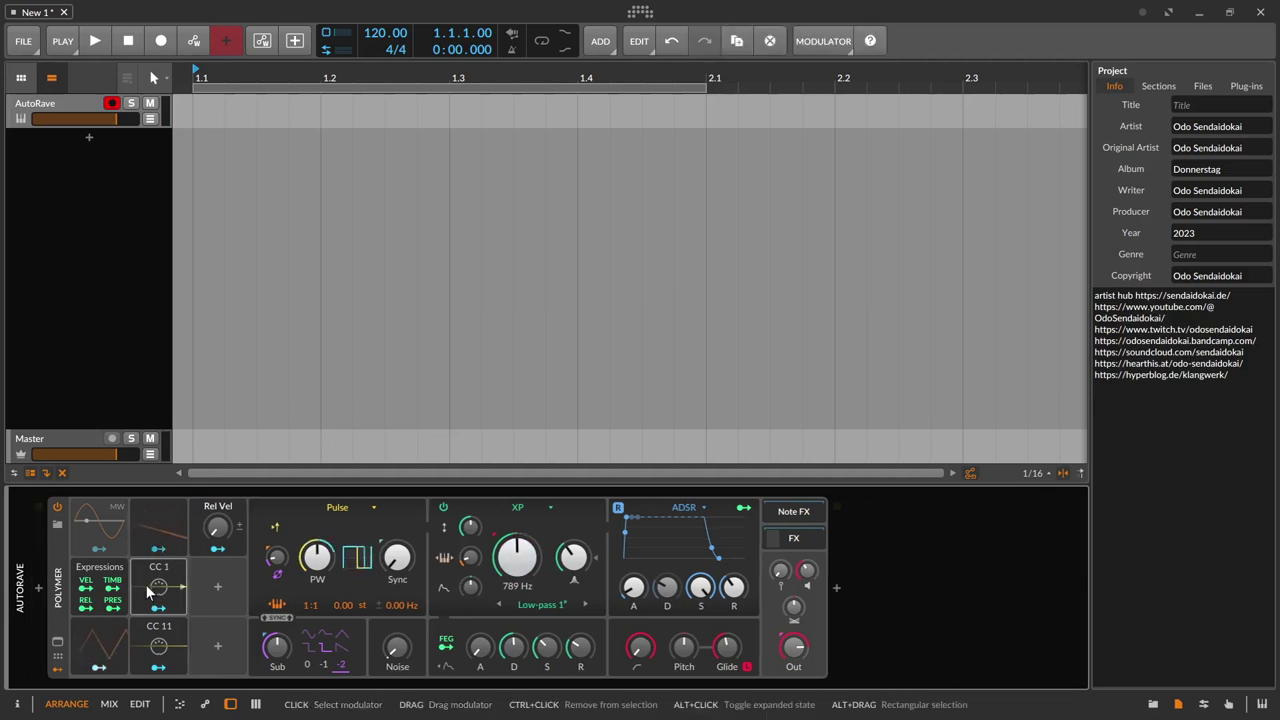
{"action": "left_click_drag", "start_coordinate": [195, 536], "coordinate": [199, 585]}
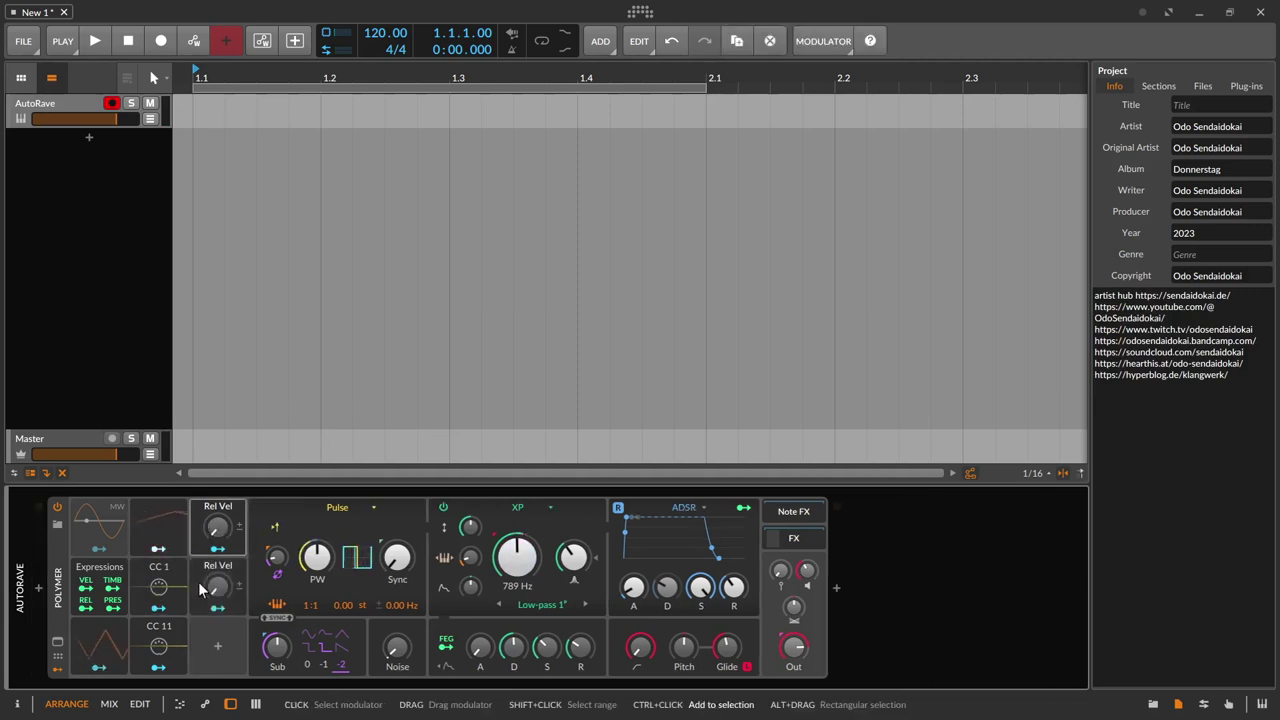
{"action": "double_click", "coordinate": [205, 566]}
{"action": "type", "text": "After Touc"}
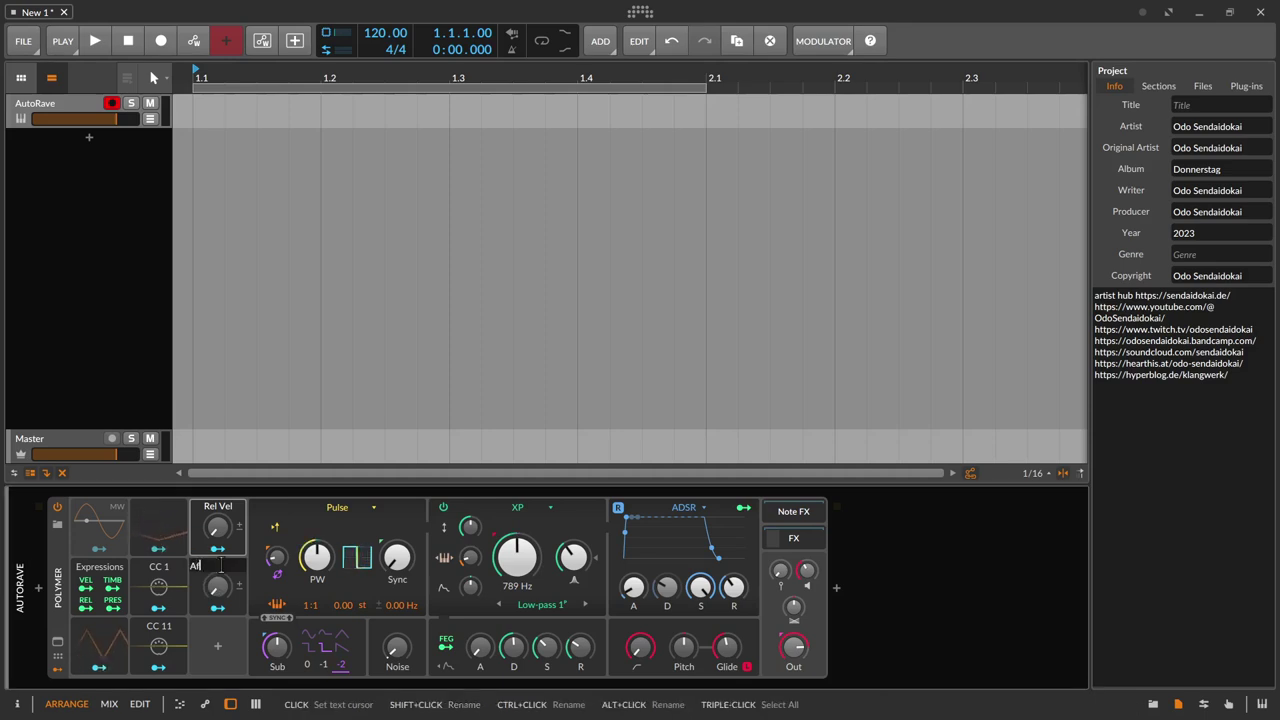
{"action": "key", "text": "BackSpace"}
{"action": "key", "text": "BackSpace"}
{"action": "key", "text": "BackSpace"}
{"action": "key", "text": "BackSpace"}
{"action": "key", "text": "BackSpace"}
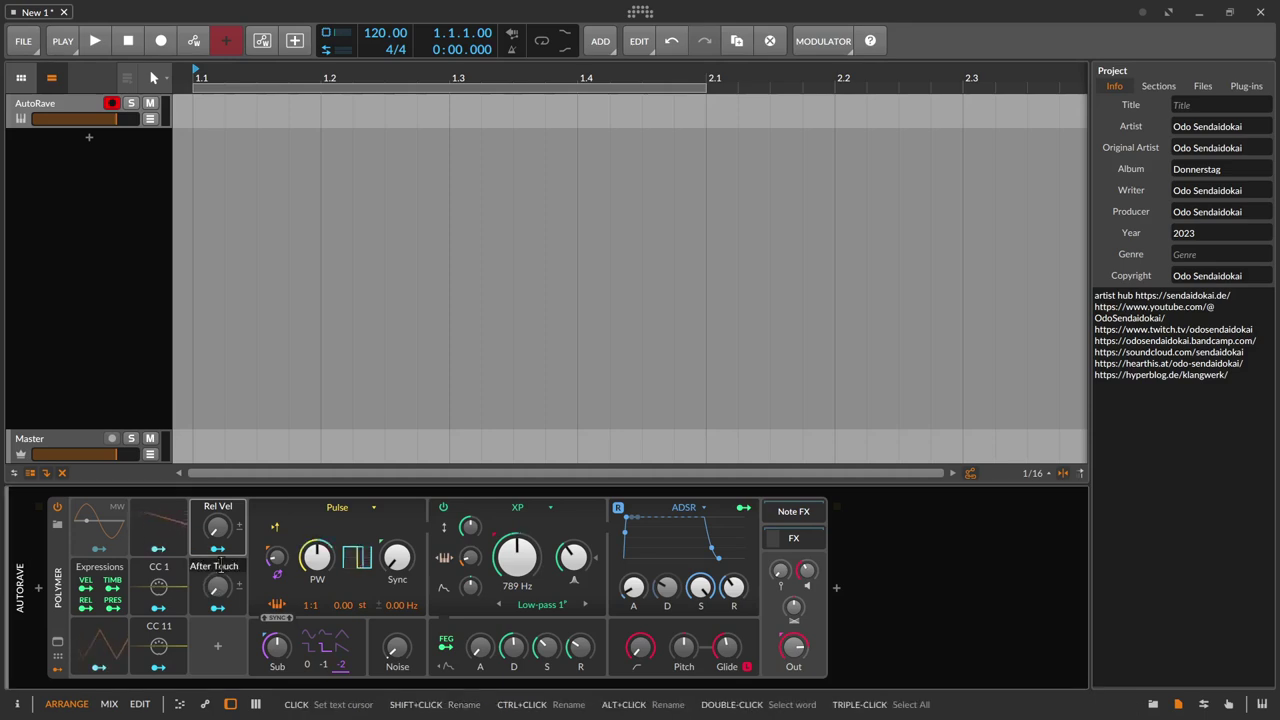
{"action": "type", "text": "touch"}
{"action": "key", "text": "Return"}
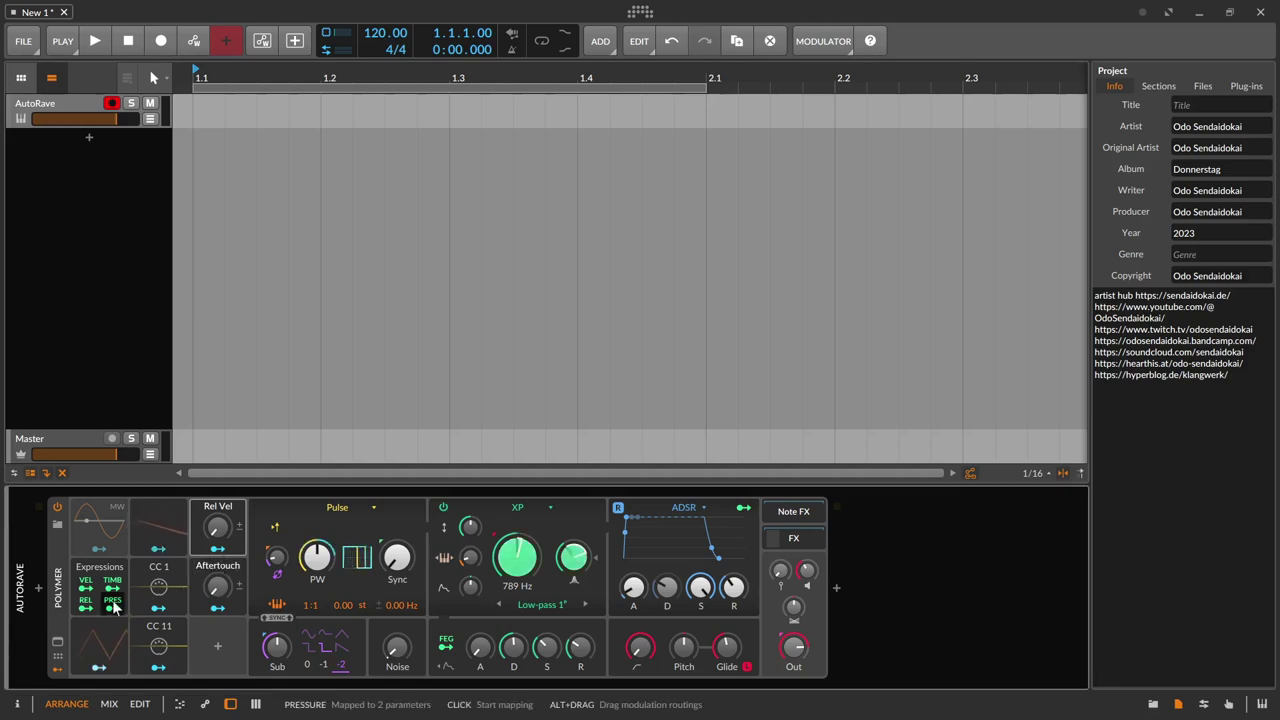
{"action": "left_click_drag", "start_coordinate": [113, 607], "coordinate": [218, 588]}
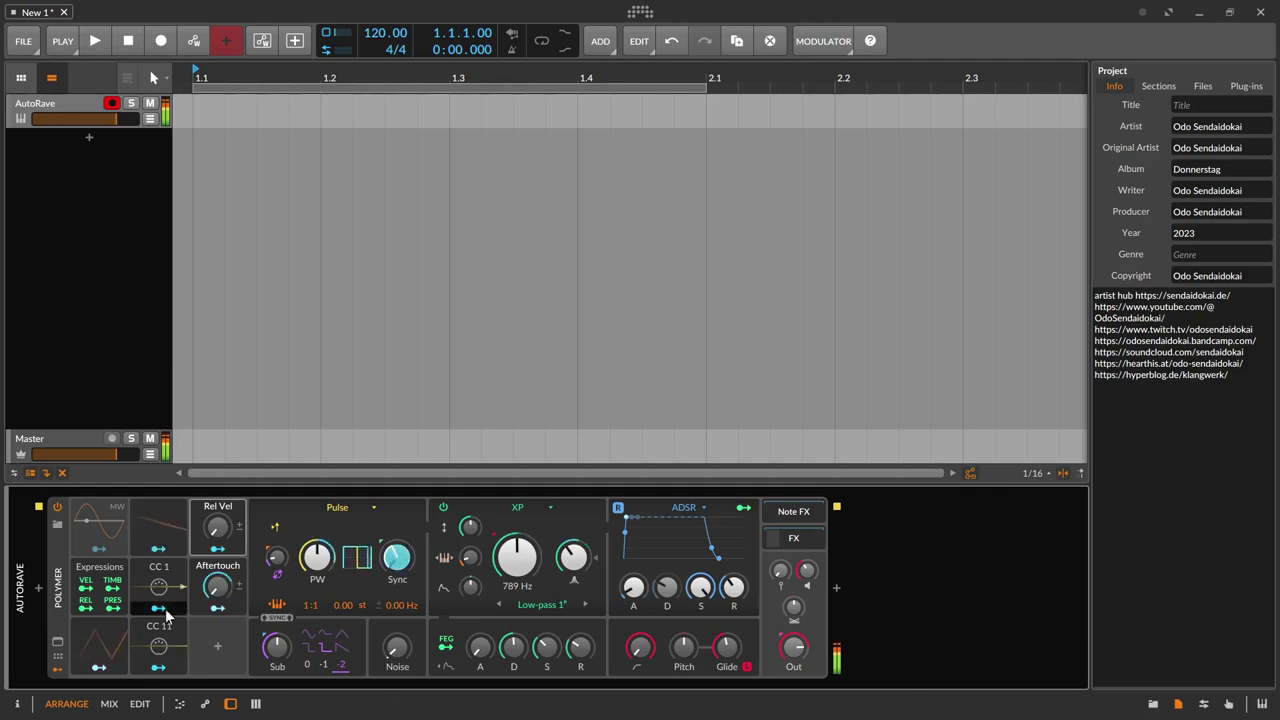
Route the pressure expression to the oscillator's detune and stereo detune, and the Aftertouch macro to the oscillator's pitch offset.
{"action": "left_click", "coordinate": [129, 607]}
{"action": "left_click_drag", "start_coordinate": [401, 605], "coordinate": [381, 612]}
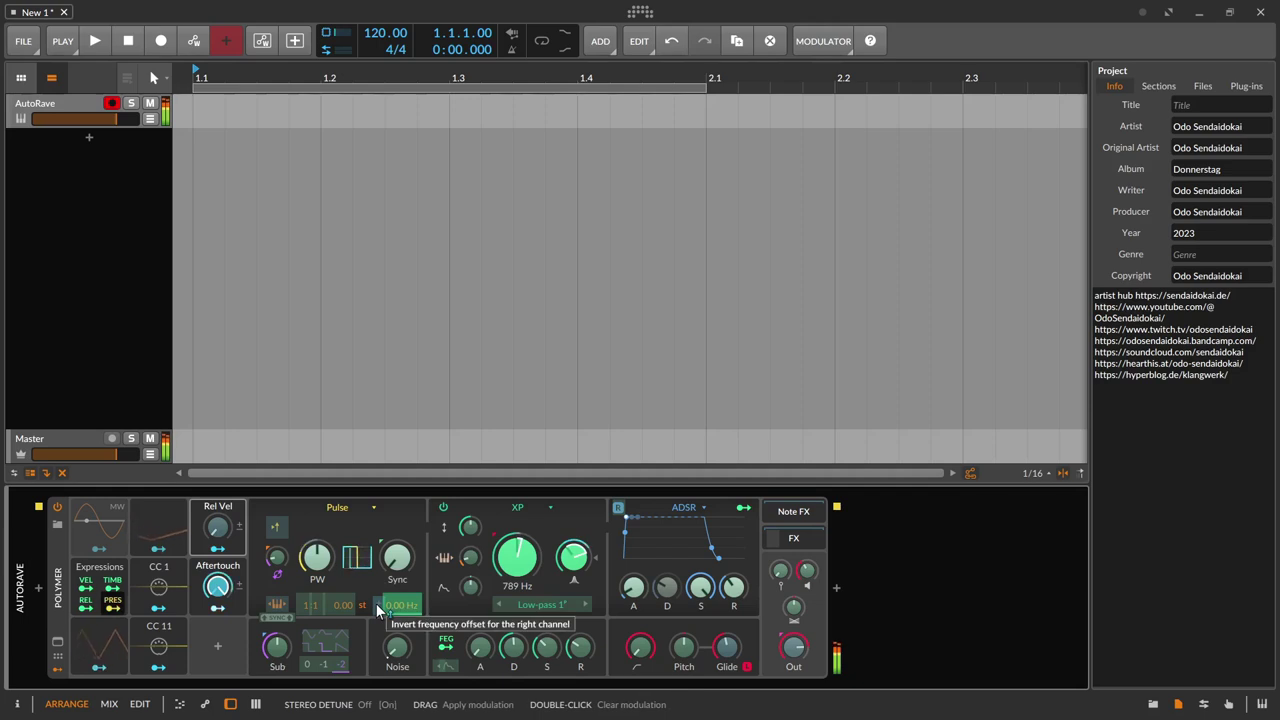
{"action": "left_click", "coordinate": [376, 603]}
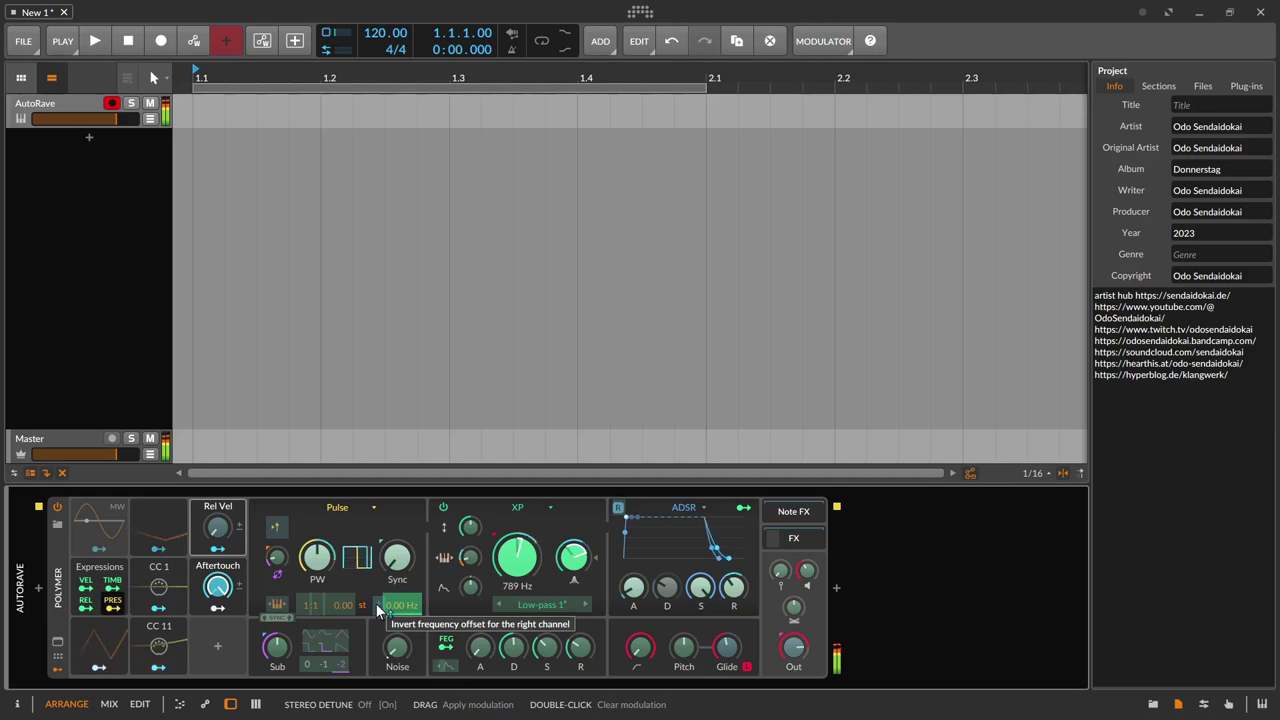
{"action": "left_click", "coordinate": [376, 603]}
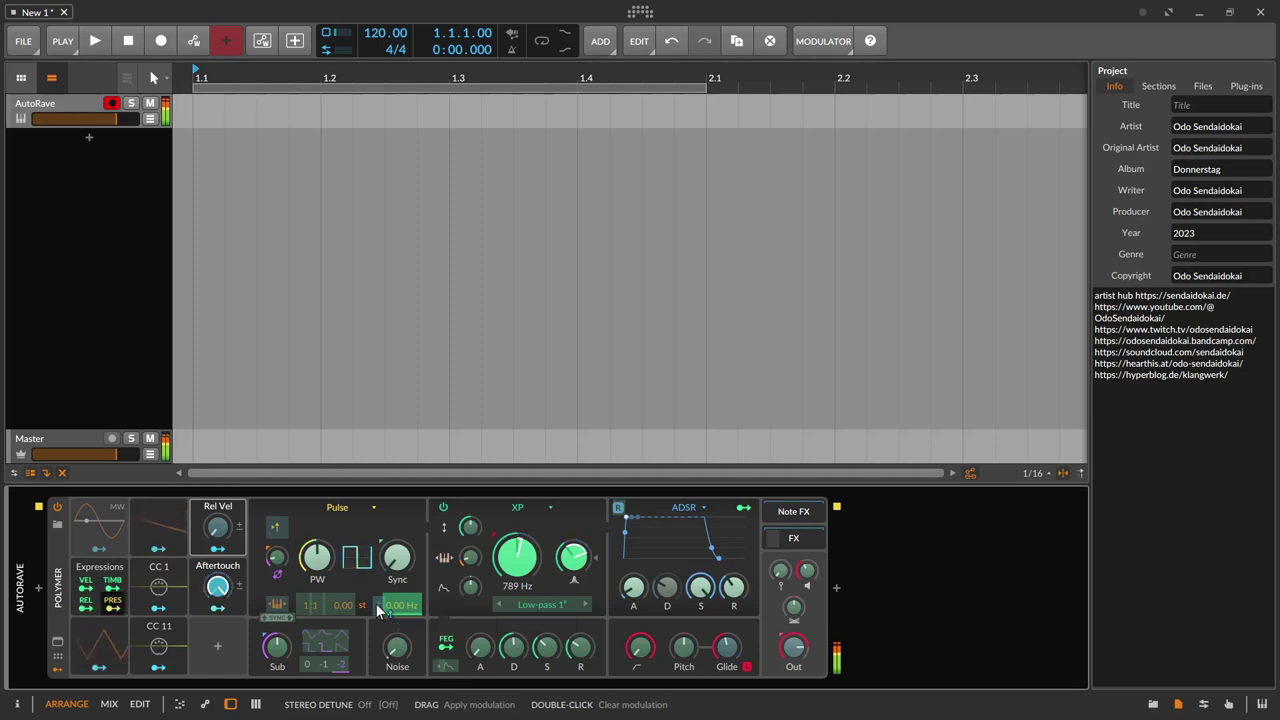
{"action": "key", "text": "Escape"}
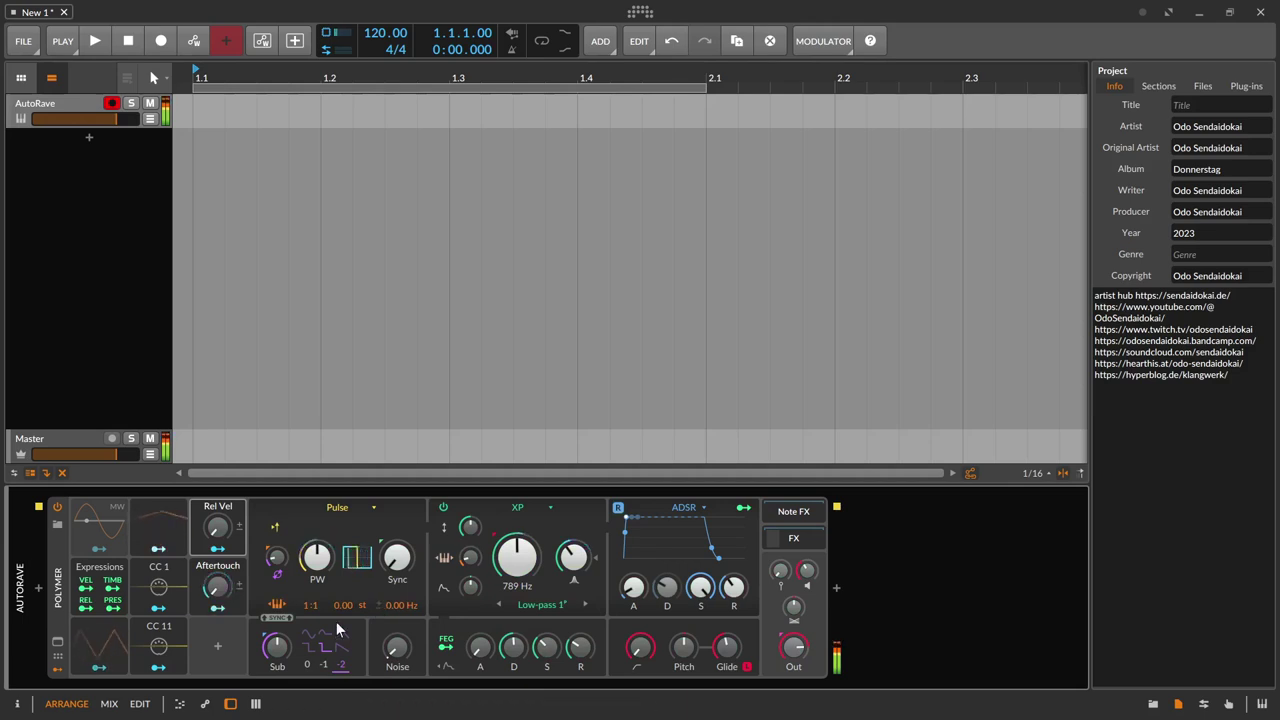
{"action": "left_click", "coordinate": [218, 608]}
{"action": "mouse_move", "coordinate": [346, 607]}
{"action": "left_mouse_down"}
{"action": "mouse_move", "coordinate": [346, 624]}
{"action": "mouse_move", "coordinate": [352, 604]}
{"action": "left_mouse_up"}
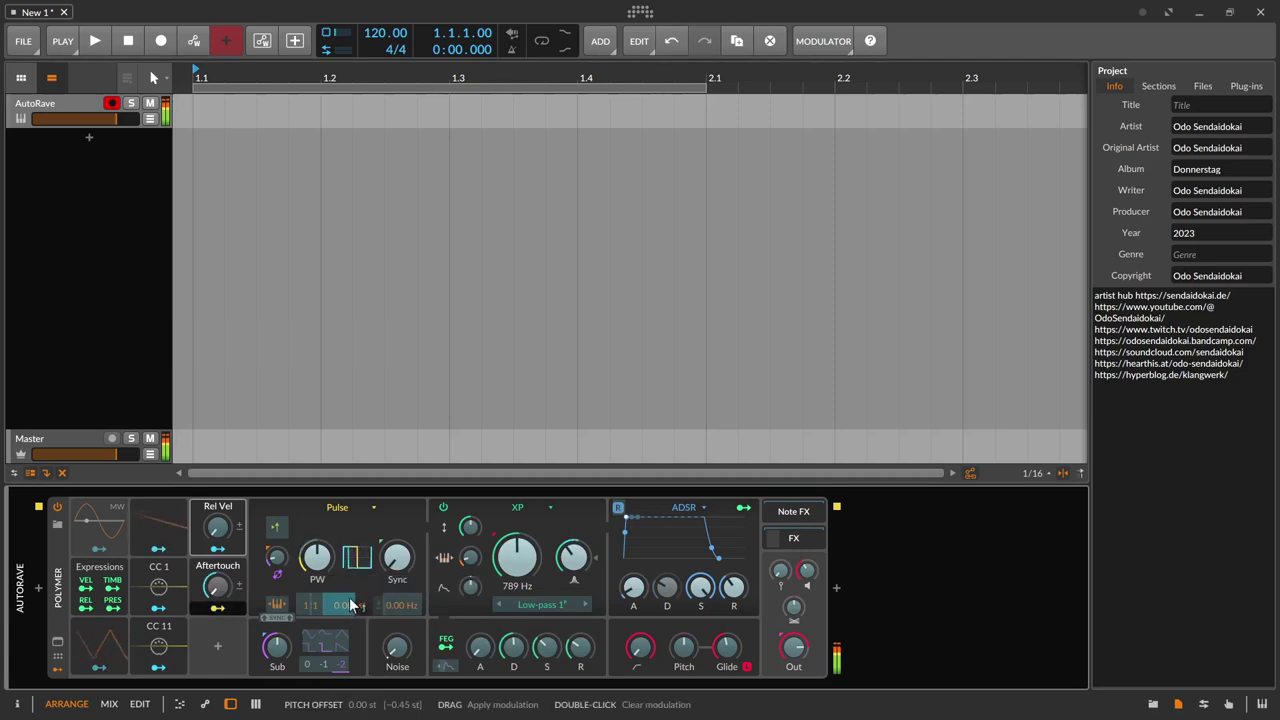
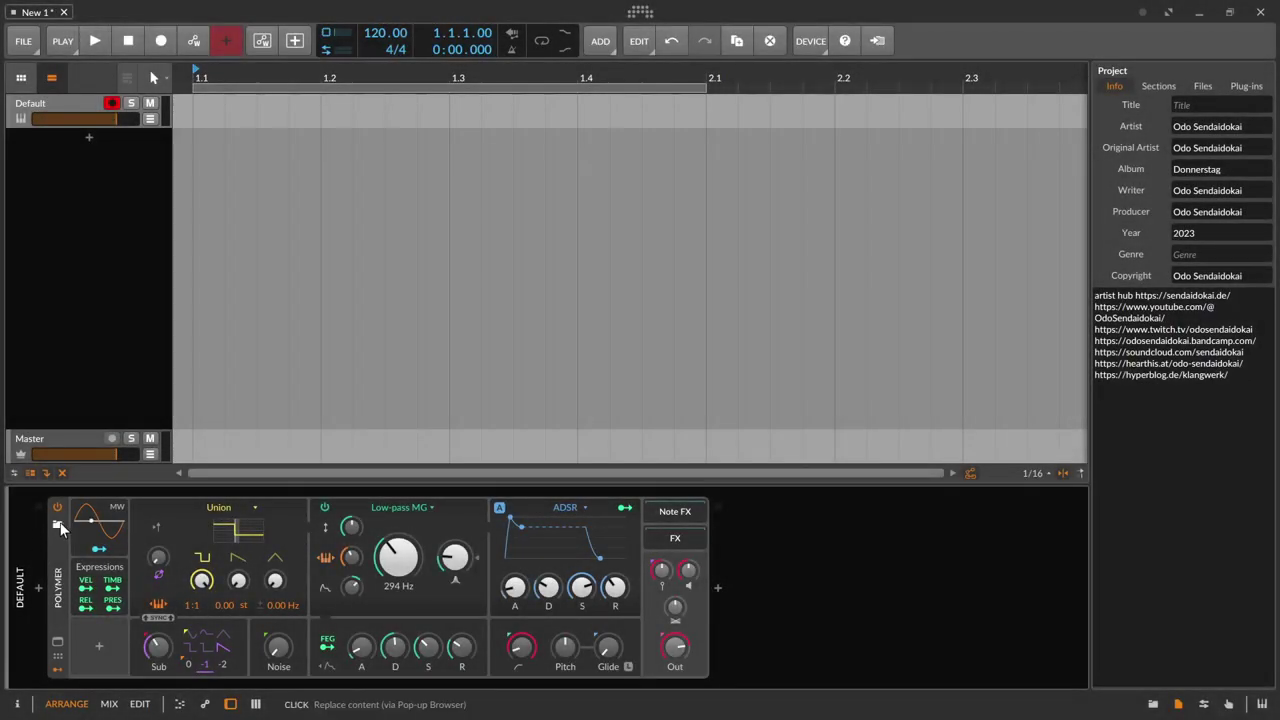
Search the presets for "liq" and load the Liquor preset into Polymer.
{"action": "left_click", "coordinate": [57, 524]}
{"action": "type", "text": "liq"}
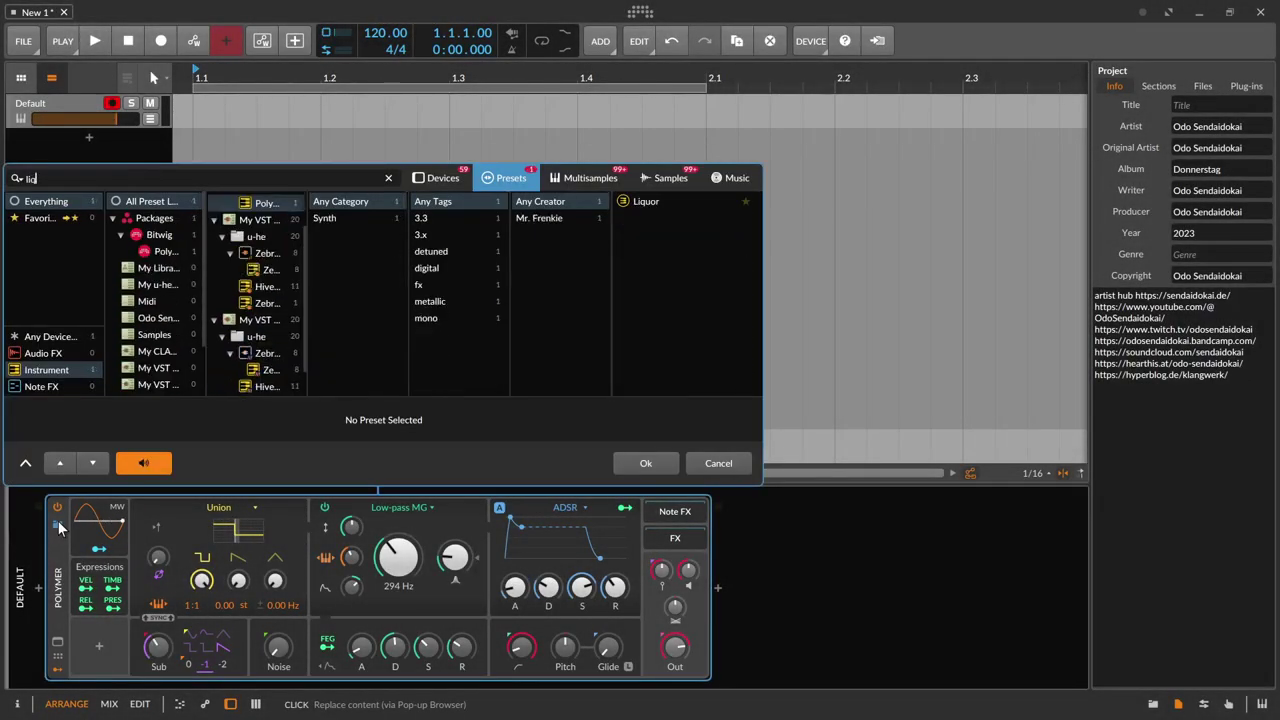
{"action": "left_click", "coordinate": [695, 198]}
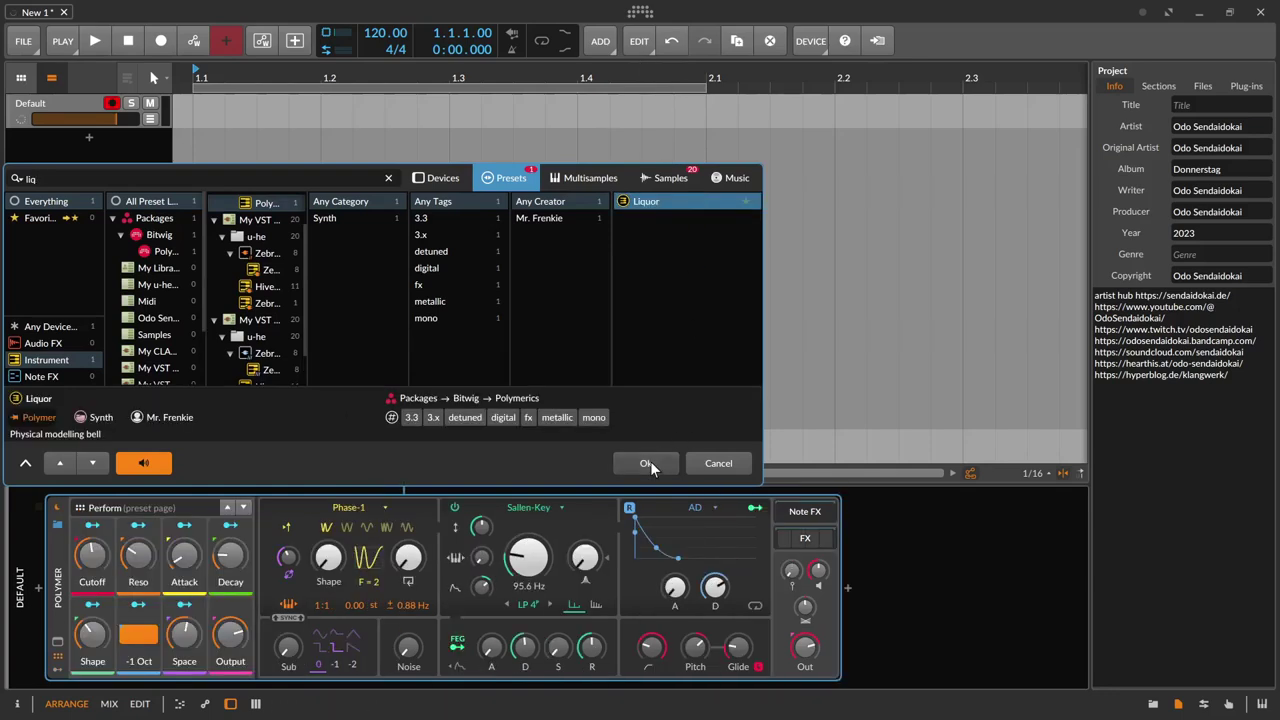
{"action": "left_click", "coordinate": [648, 463]}
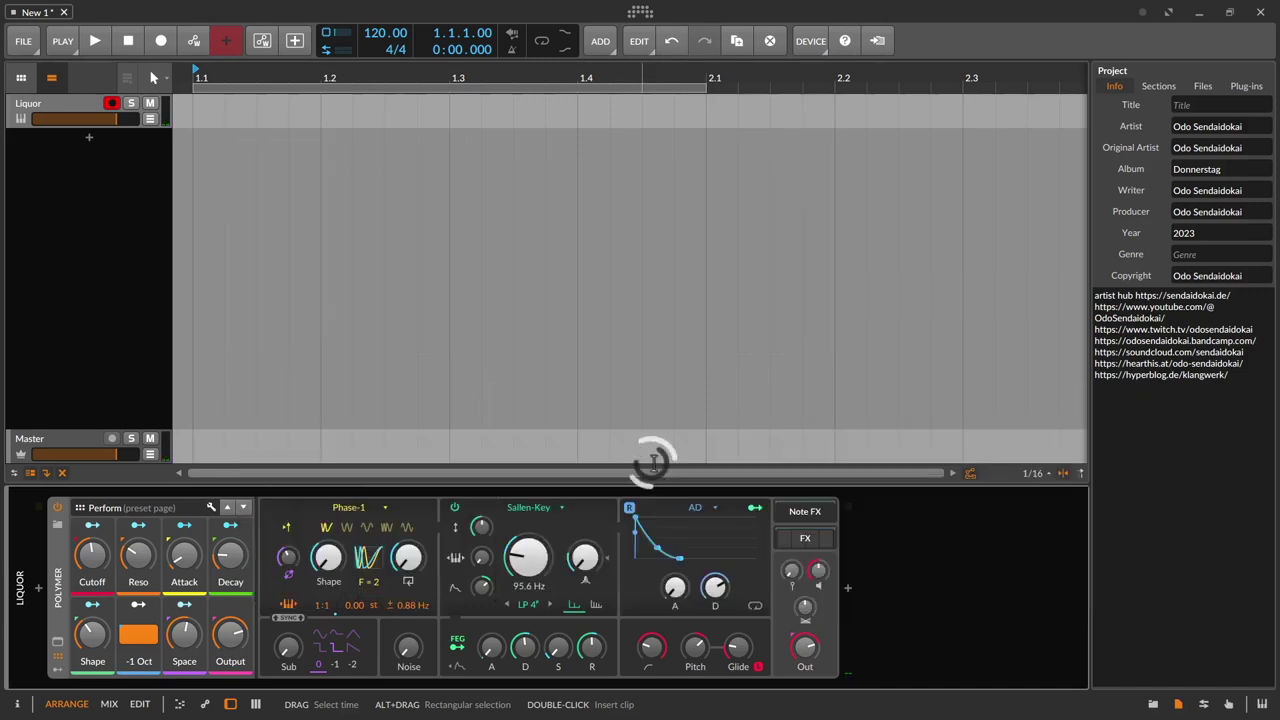
Hide Polymer's remote controls, add a MIDI modulator and move it to the first slot of a new column.
{"action": "left_click", "coordinate": [60, 657]}
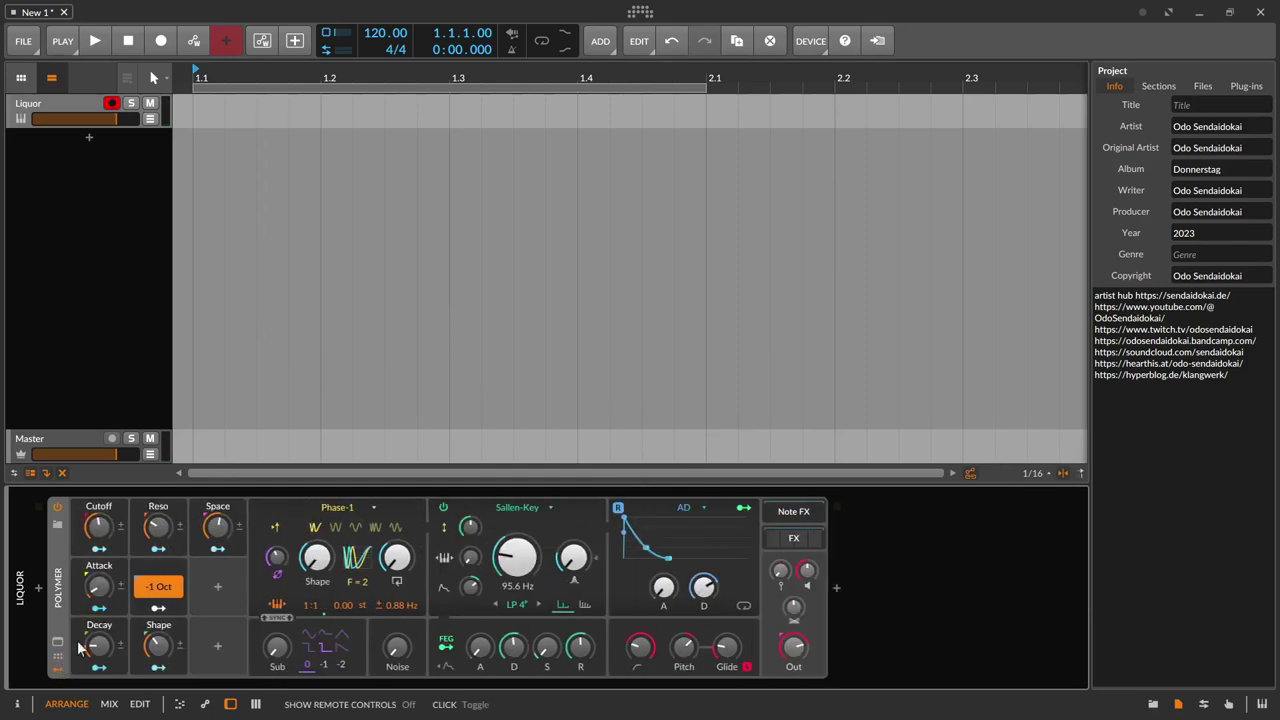
{"action": "left_click", "coordinate": [219, 643]}
{"action": "type", "text": "midi"}
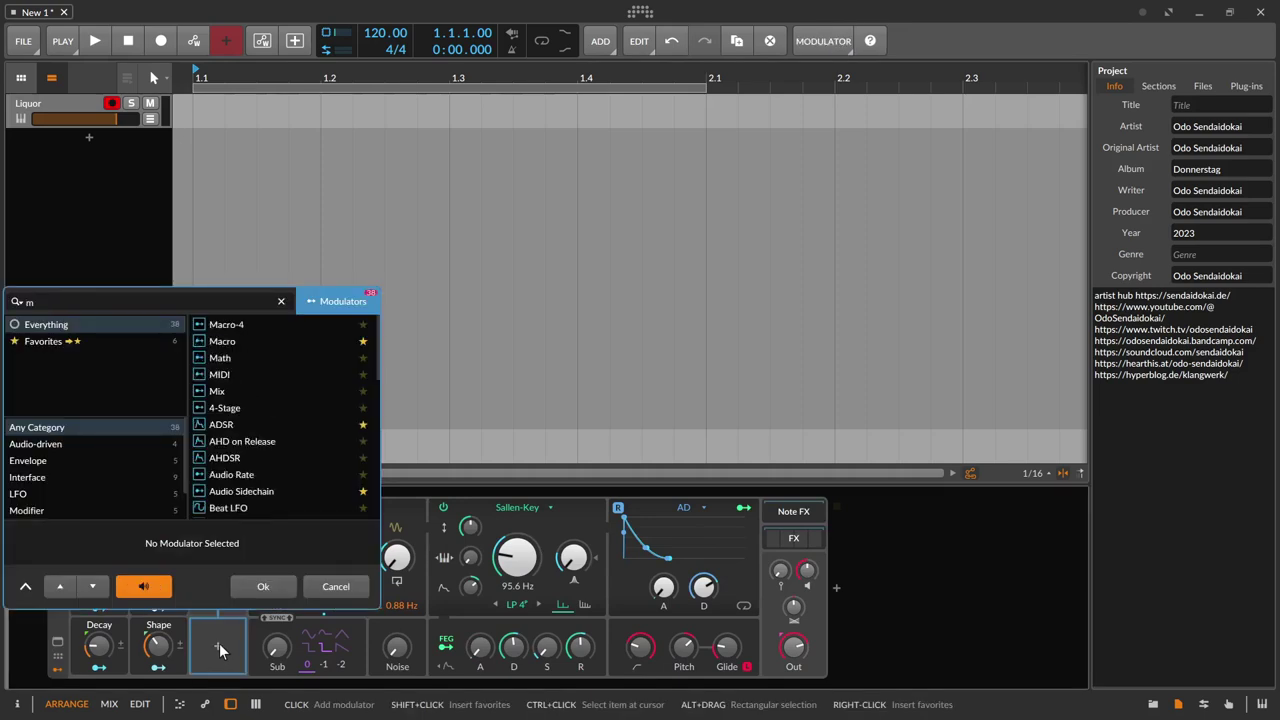
{"action": "key", "text": "Return"}
{"action": "left_click_drag", "start_coordinate": [204, 635], "coordinate": [272, 518]}
{"action": "double_click", "coordinate": [276, 514]}
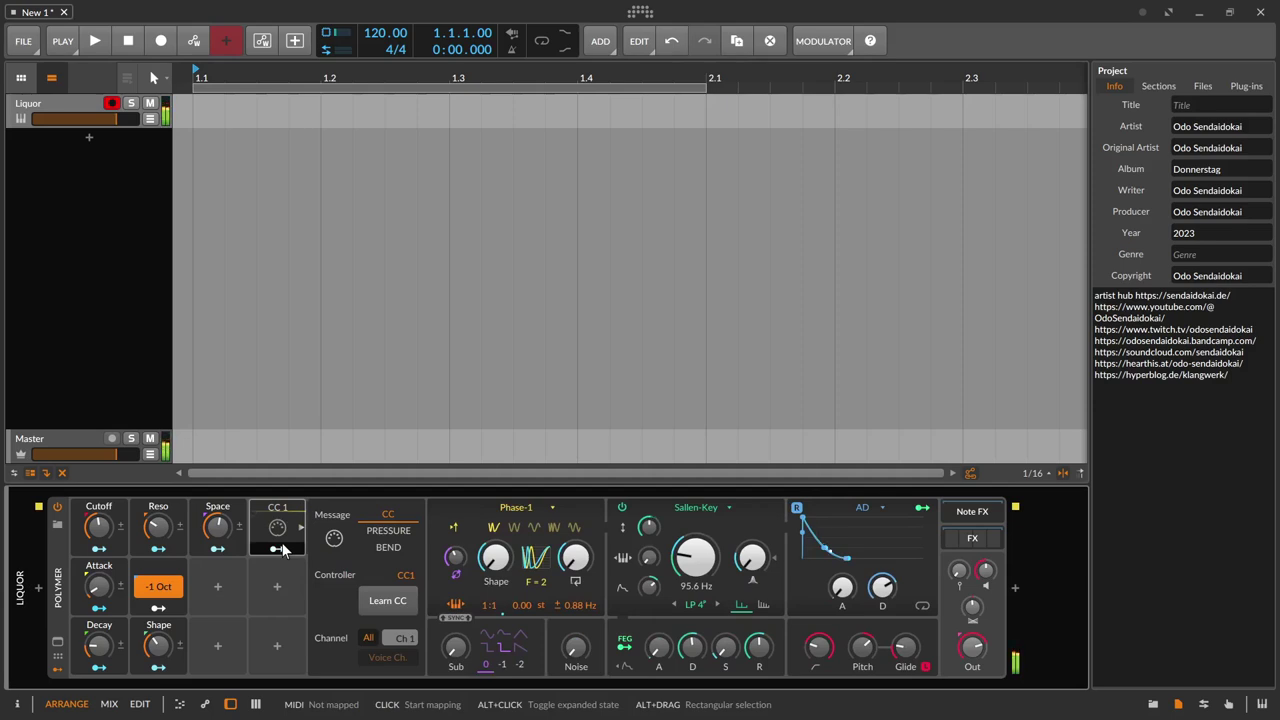
Route the CC 1 modulator very slightly to the oscillator's pitch offset, clearing a trial routing to its stereo detune.
{"action": "left_click", "coordinate": [282, 549]}
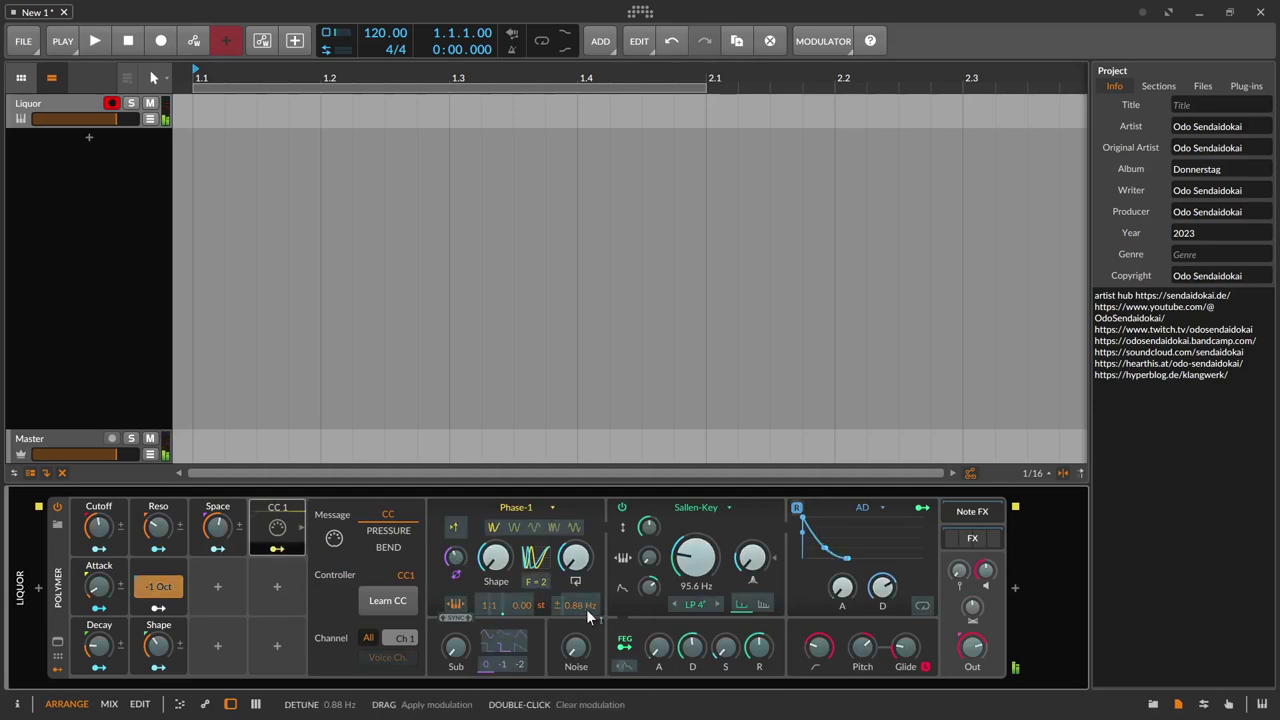
{"action": "left_click_drag", "start_coordinate": [553, 602], "coordinate": [553, 558]}
{"action": "double_click", "coordinate": [556, 605]}
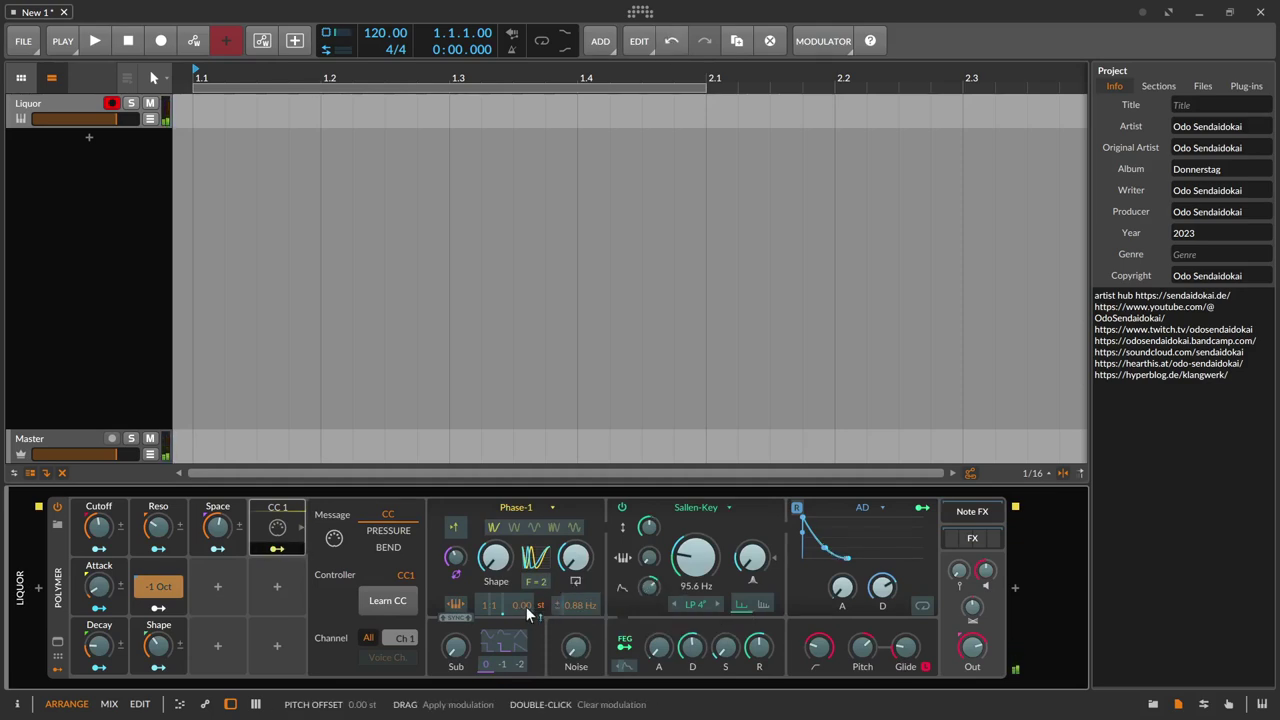
{"action": "left_click_drag", "start_coordinate": [525, 606], "coordinate": [526, 605]}
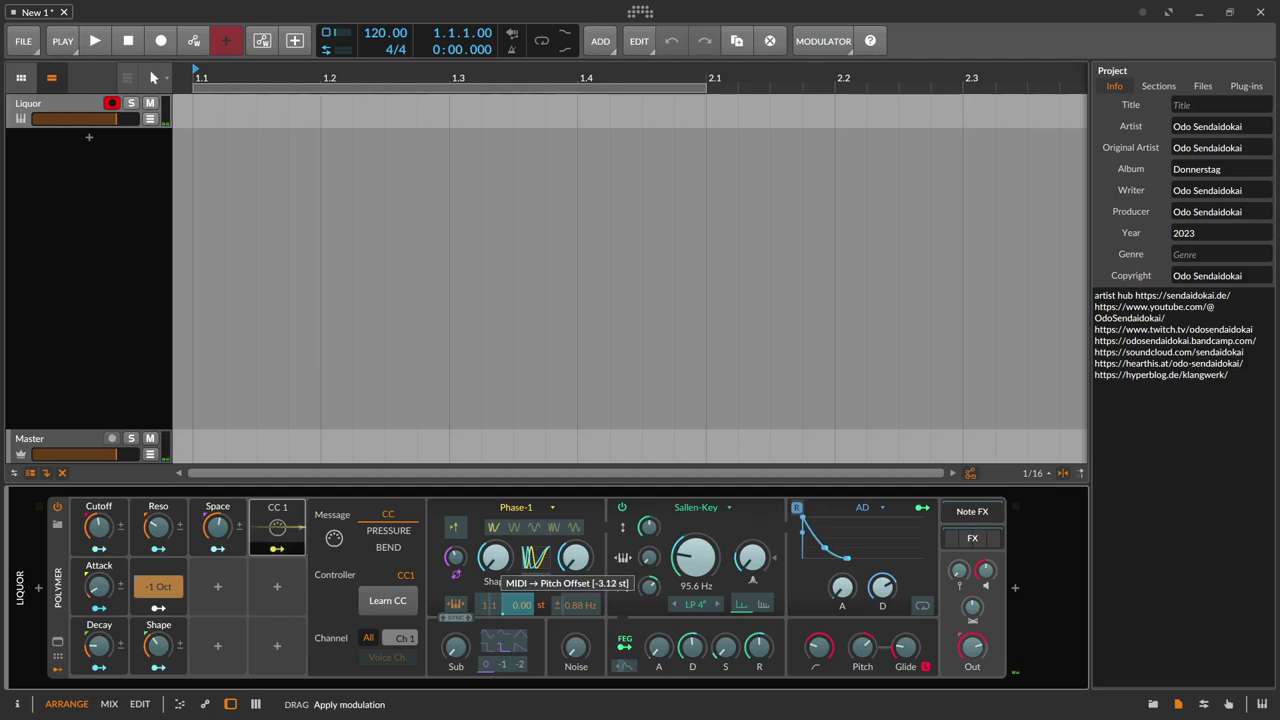
{"action": "left_click_drag", "start_coordinate": [527, 608], "coordinate": [527, 606]}
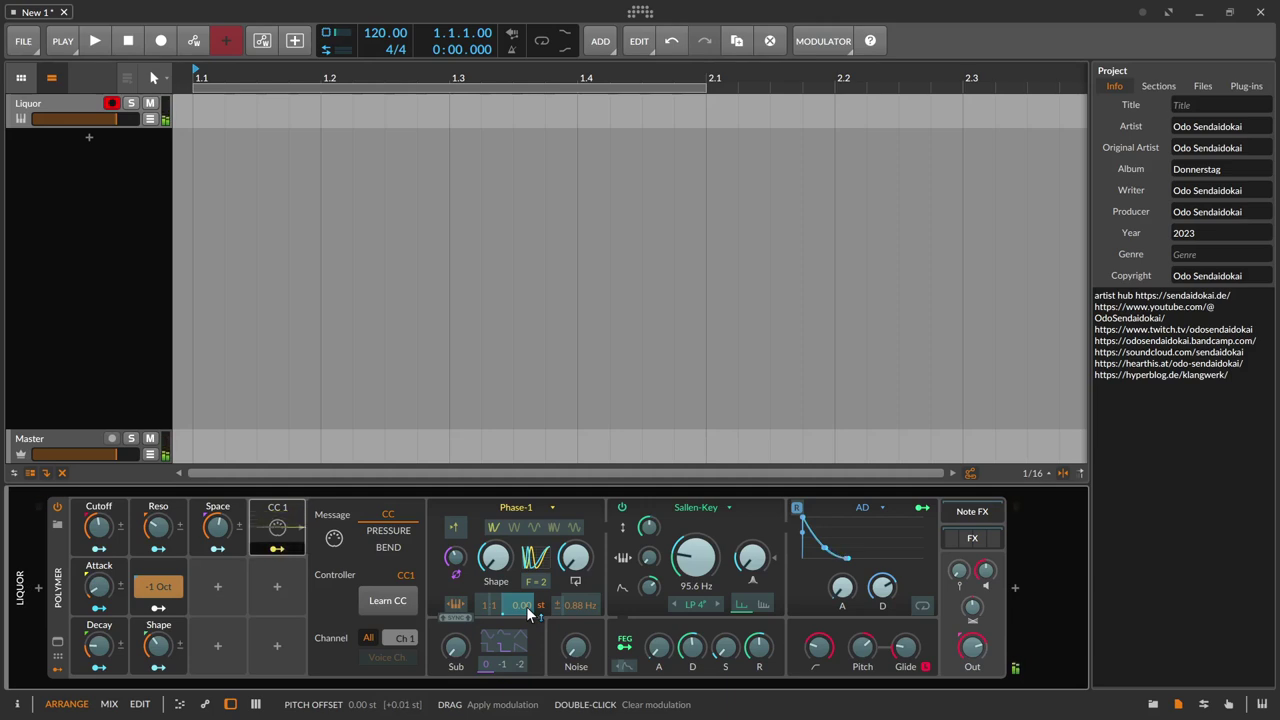
{"action": "key", "text": "Escape"}
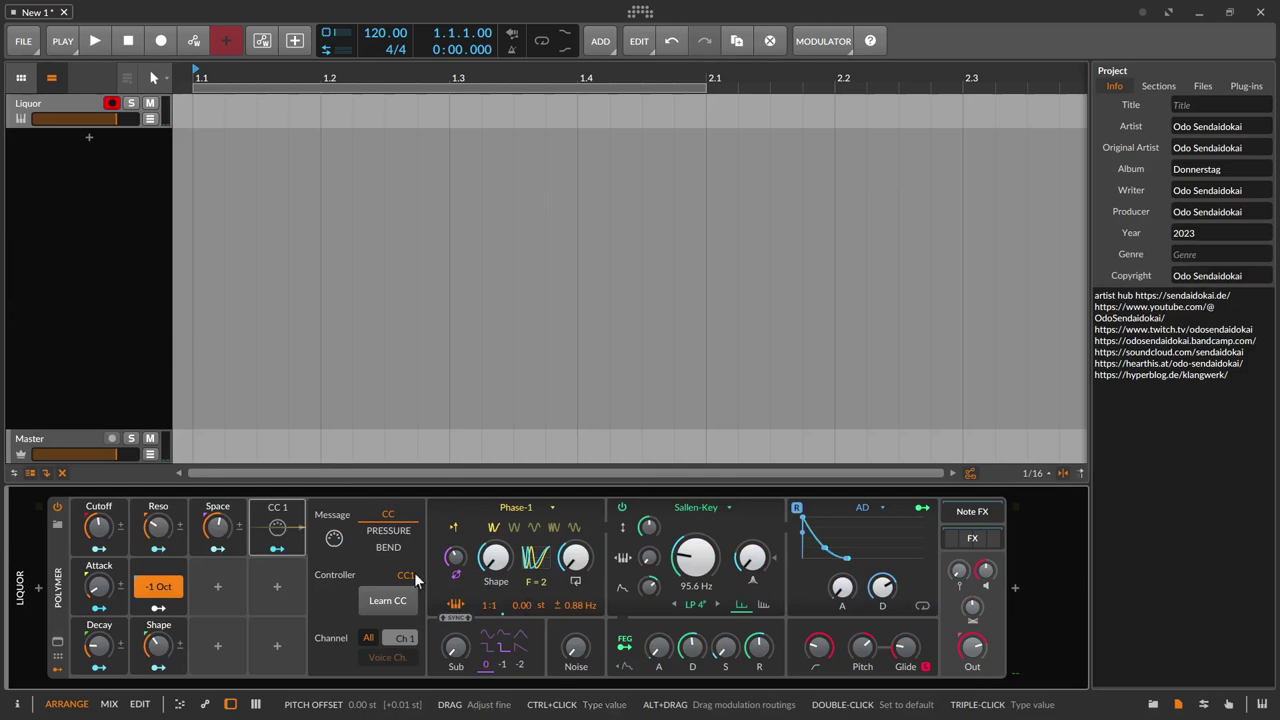
Duplicate CC 1 into the slot below, make it learn CC11, and route it to the filter's cutoff and resonance.
{"action": "left_click_drag", "start_coordinate": [265, 527], "coordinate": [281, 573]}
{"action": "left_click", "coordinate": [389, 599]}
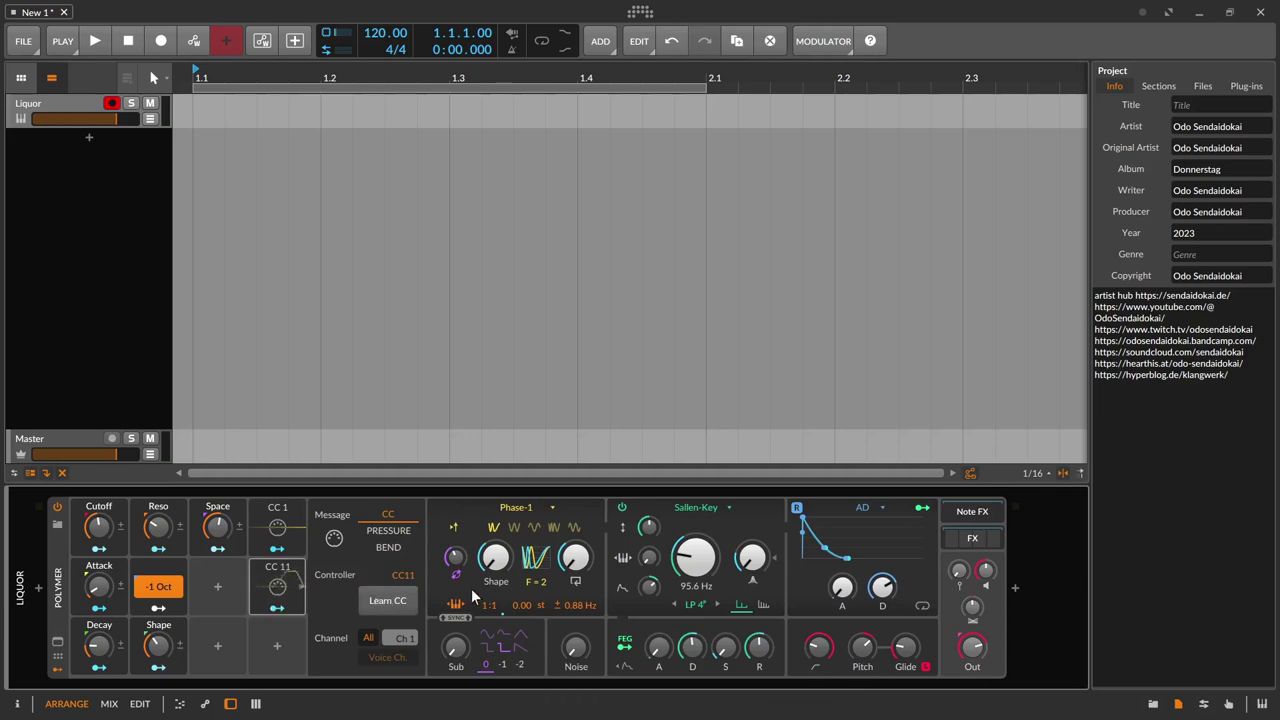
{"action": "left_click", "coordinate": [277, 607]}
{"action": "left_click_drag", "start_coordinate": [700, 545], "coordinate": [697, 563]}
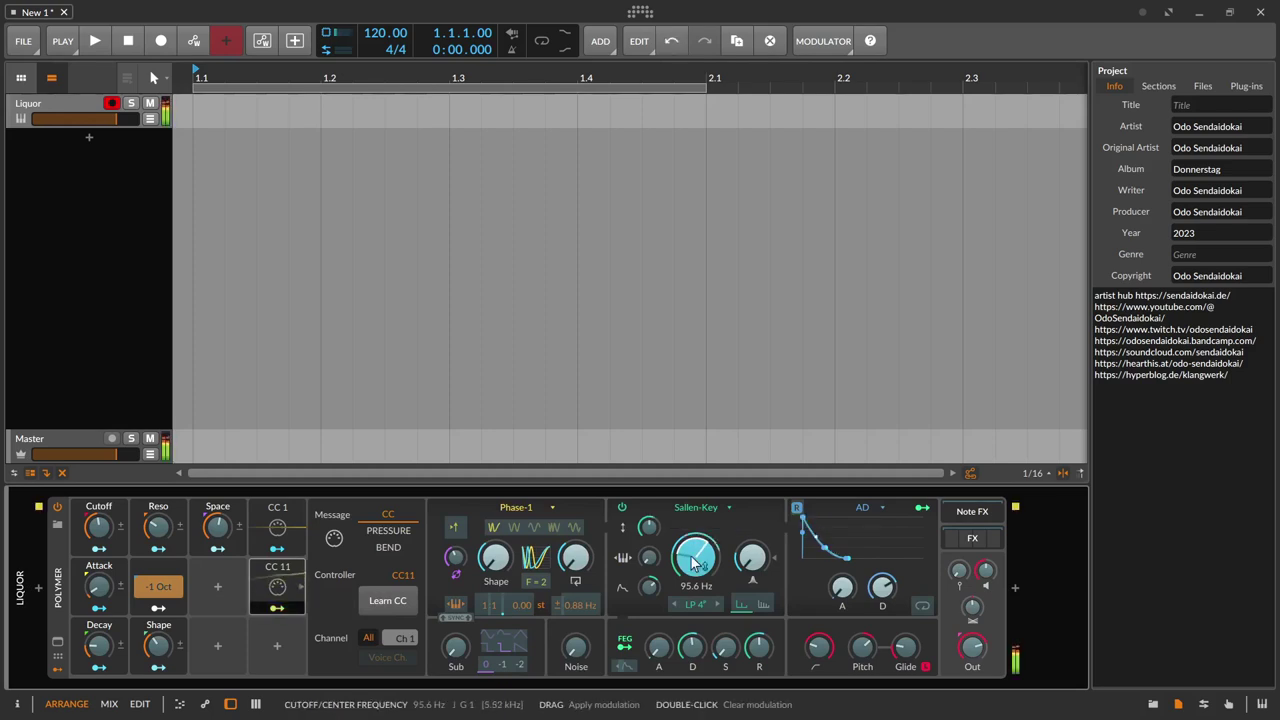
{"action": "left_click_drag", "start_coordinate": [752, 560], "coordinate": [752, 577]}
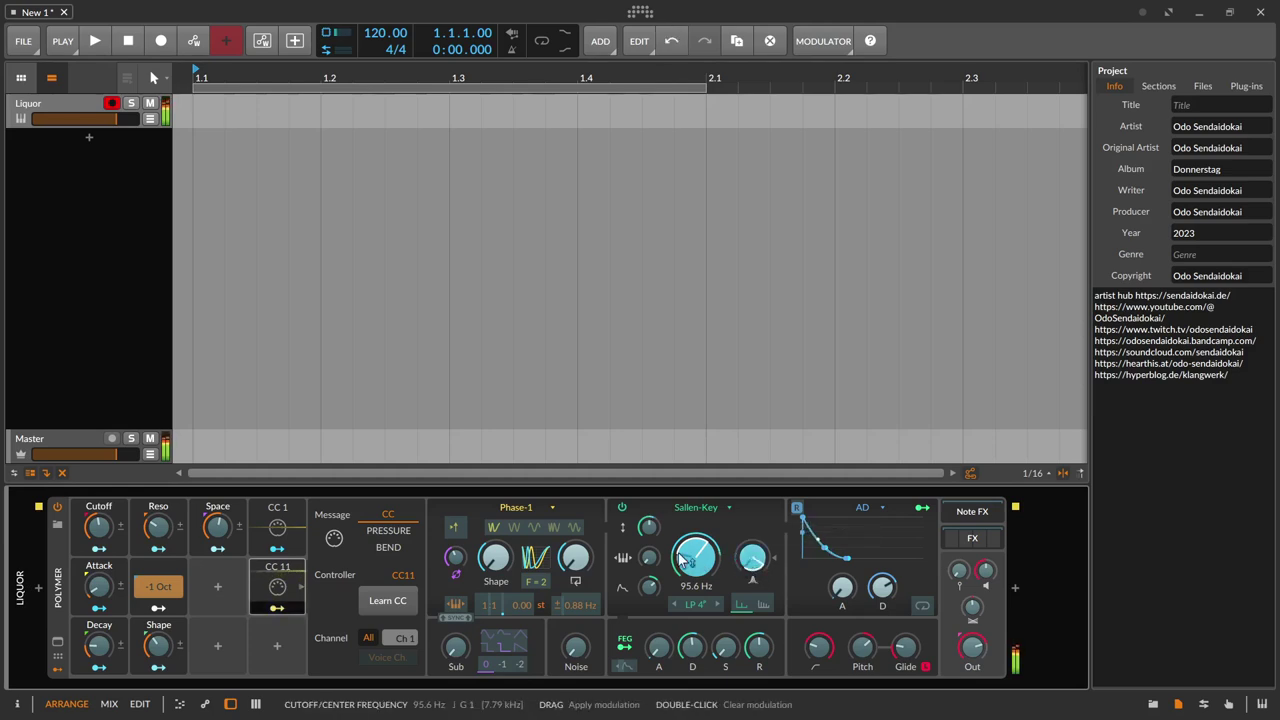
Route CC 11 to the filter's cutoff modulation amount and drive, and fine-tune both modulation depths.
{"action": "left_click_drag", "start_coordinate": [651, 588], "coordinate": [651, 584]}
{"action": "left_click_drag", "start_coordinate": [648, 526], "coordinate": [648, 528]}
{"action": "left_click_drag", "start_coordinate": [649, 586], "coordinate": [652, 592]}
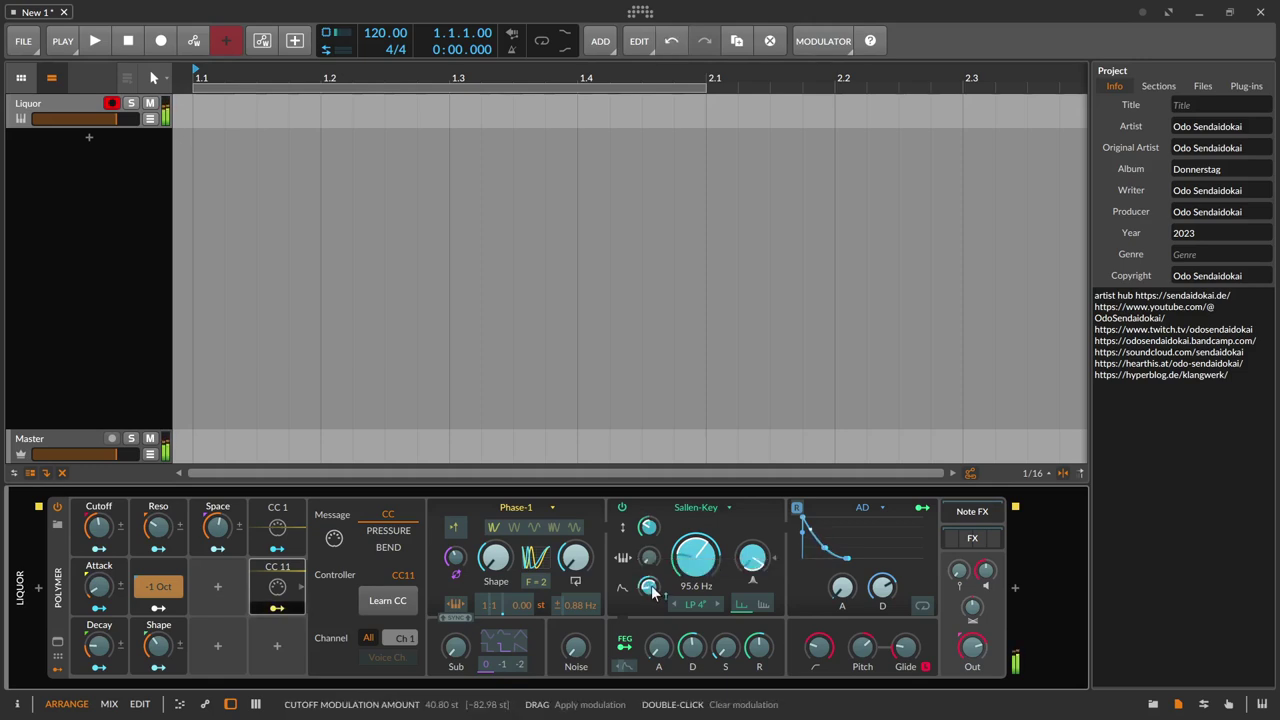
{"action": "left_click_drag", "start_coordinate": [648, 527], "coordinate": [651, 543]}
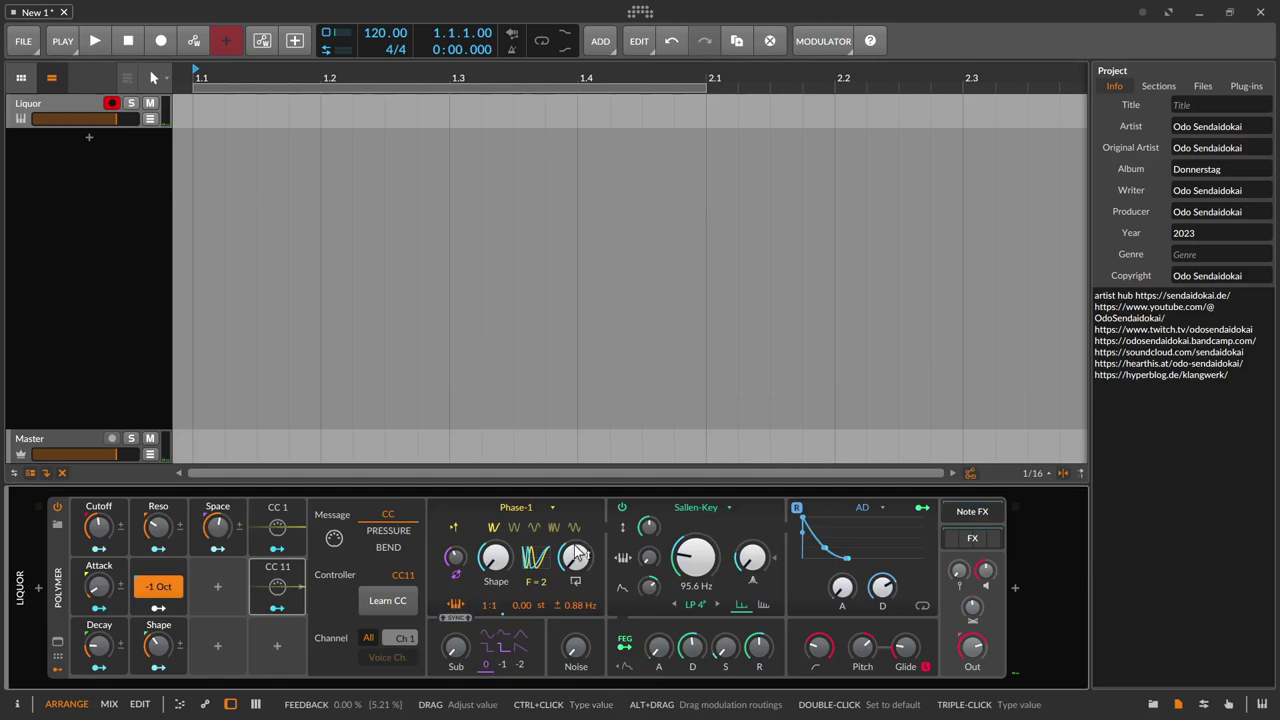
Add an Expressions modulator in the slot below CC 11.
{"action": "left_click", "coordinate": [277, 648]}
{"action": "type", "text": "ex"}
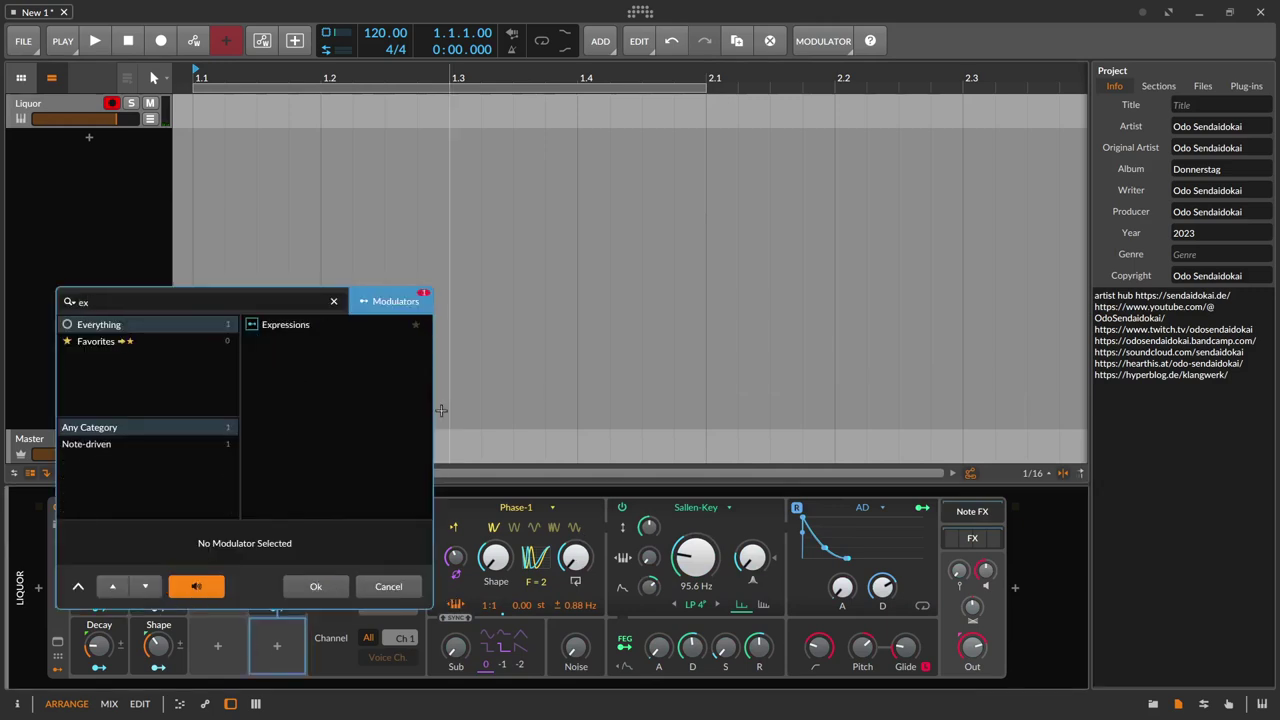
{"action": "double_click", "coordinate": [314, 324]}
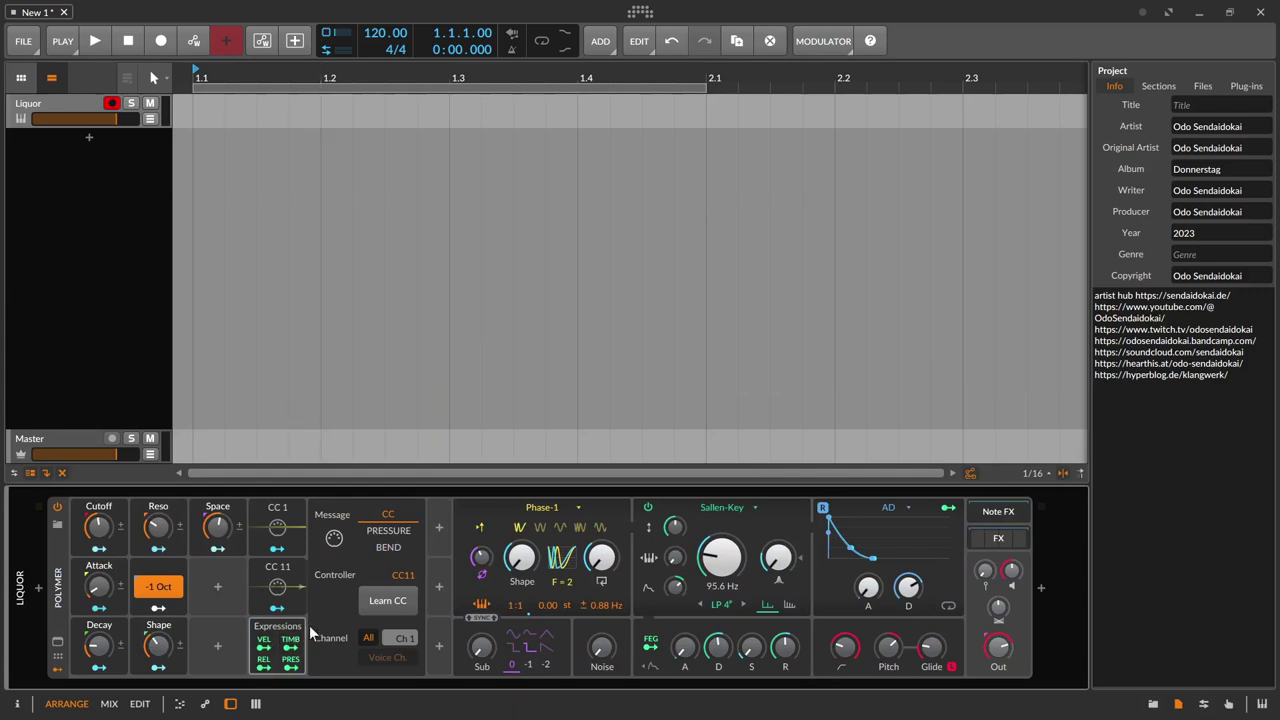
Add a Macro modulator beside CC 11, name it "Rel Vel" and route the release velocity expression to it at 100%.
{"action": "left_click", "coordinate": [438, 528]}
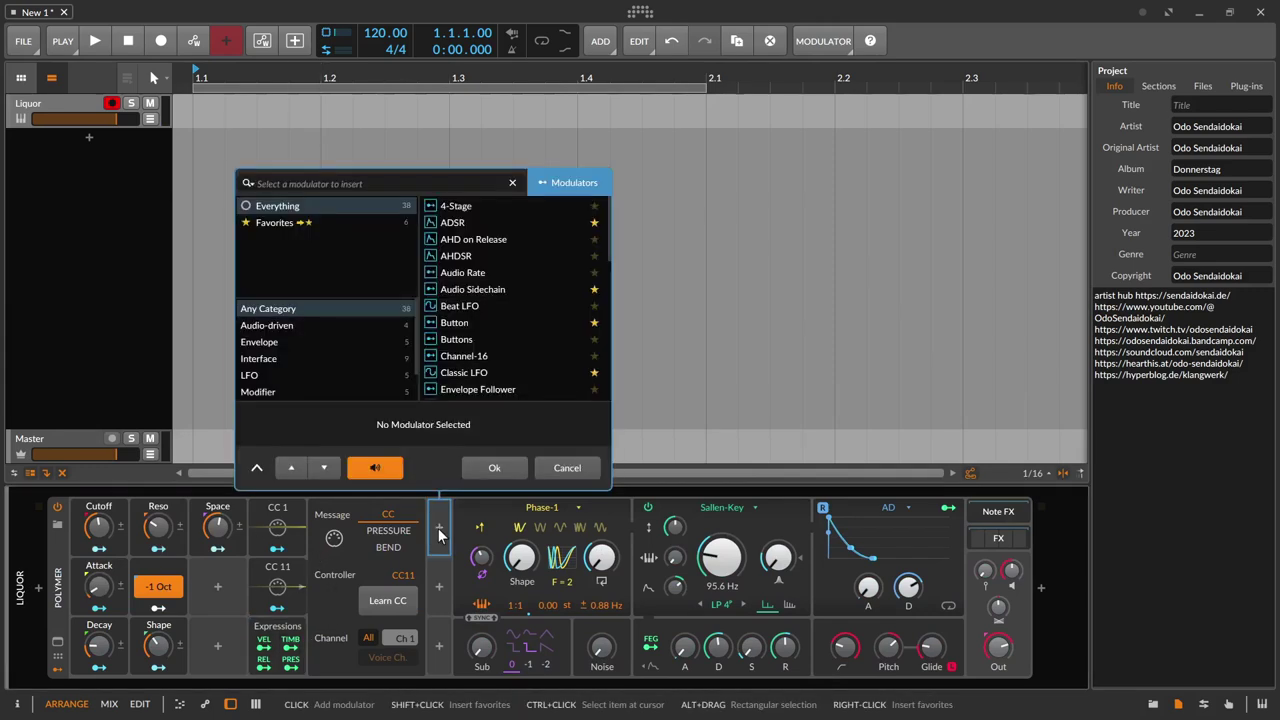
{"action": "type", "text": "mac"}
{"action": "key", "text": "Down"}
{"action": "key", "text": "Down"}
{"action": "key", "text": "Return"}
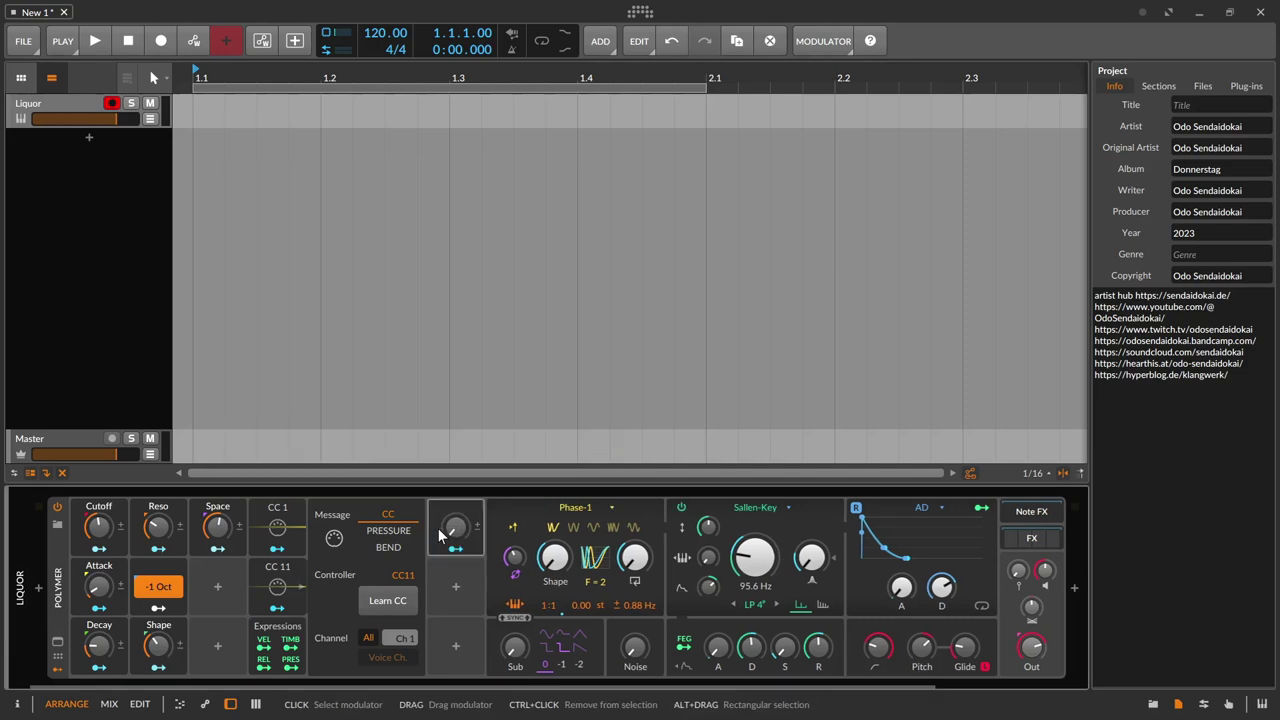
{"action": "double_click", "coordinate": [271, 579]}
{"action": "left_click_drag", "start_coordinate": [317, 543], "coordinate": [321, 600]}
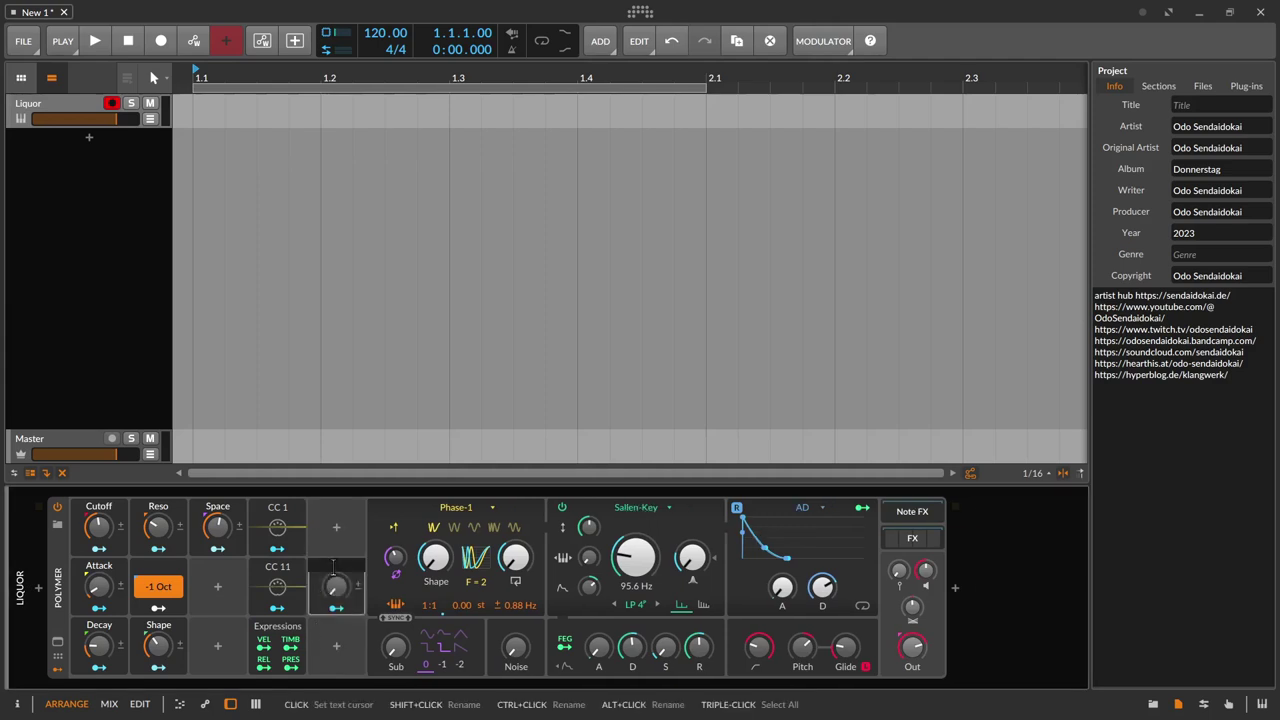
{"action": "type", "text": "Rel Vel"}
{"action": "key", "text": "Return"}
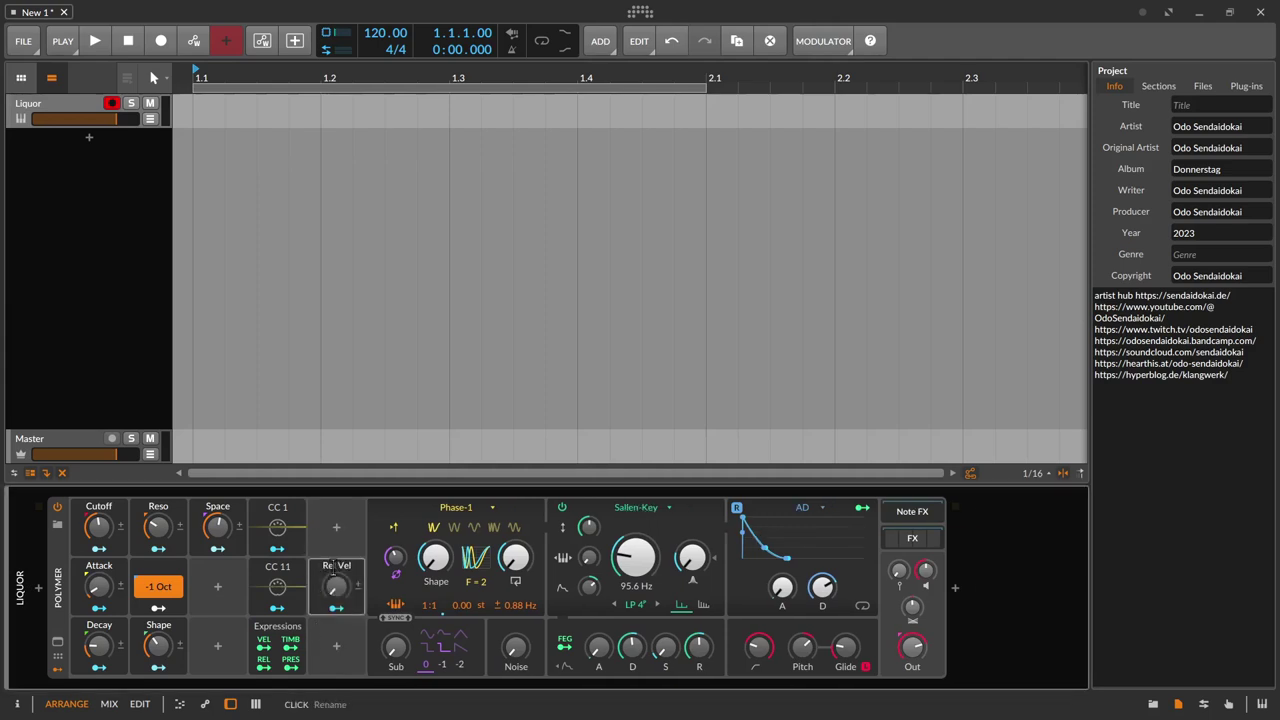
{"action": "left_click", "coordinate": [336, 607]}
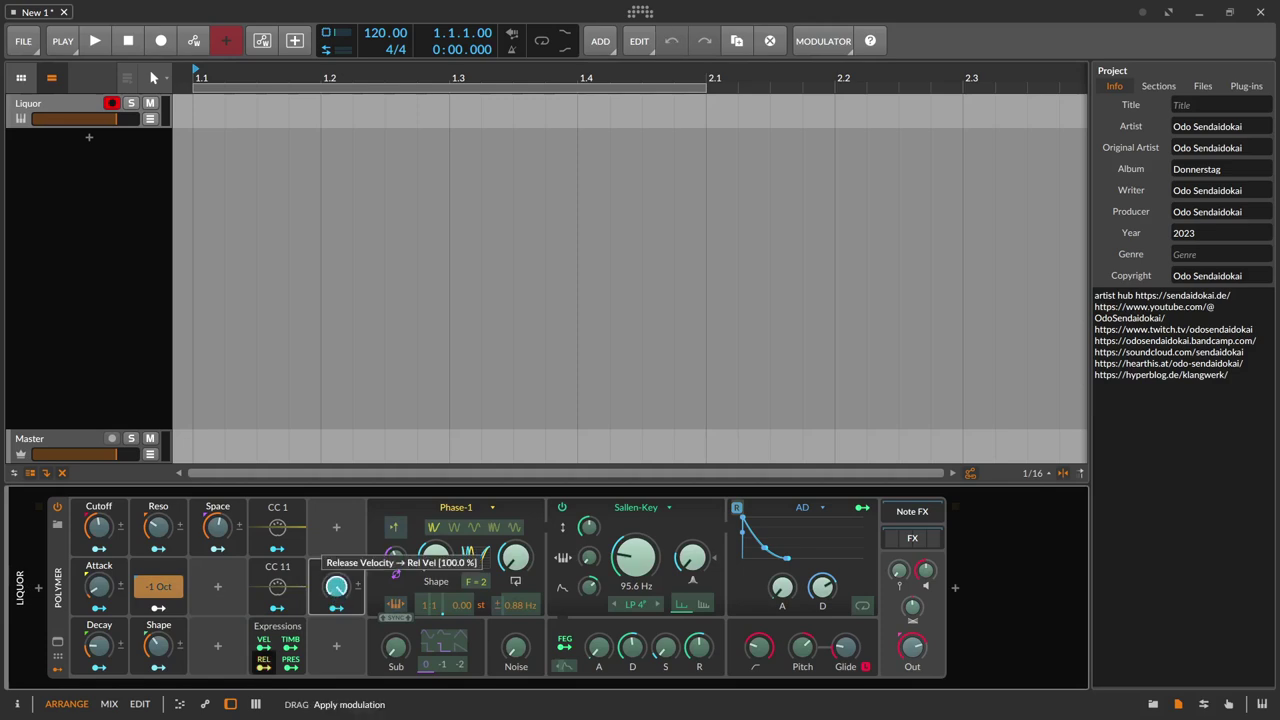
Route the Rel Vel macro to the AD envelope's decay and duplicate the macro into the slot below it.
{"action": "left_click_drag", "start_coordinate": [823, 590], "coordinate": [828, 579]}
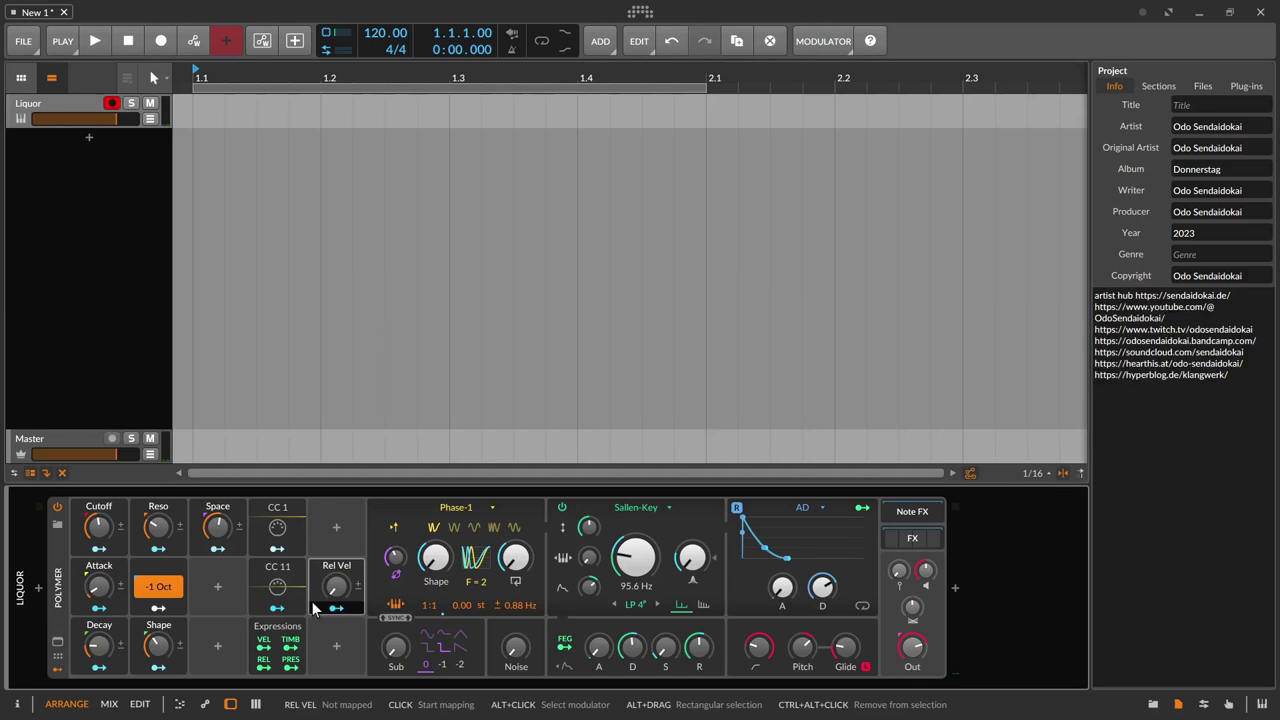
{"action": "left_click", "coordinate": [339, 647]}
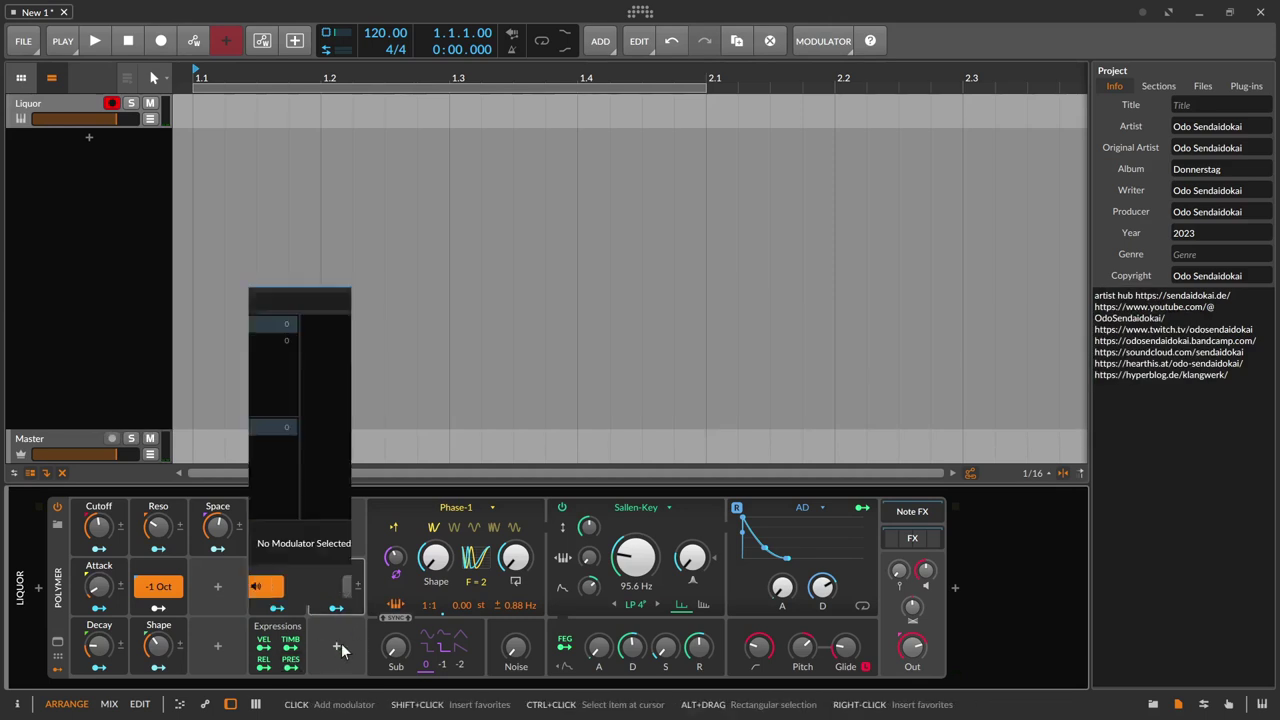
{"action": "key", "text": "Escape"}
{"action": "left_click_drag", "start_coordinate": [318, 587], "coordinate": [320, 638]}
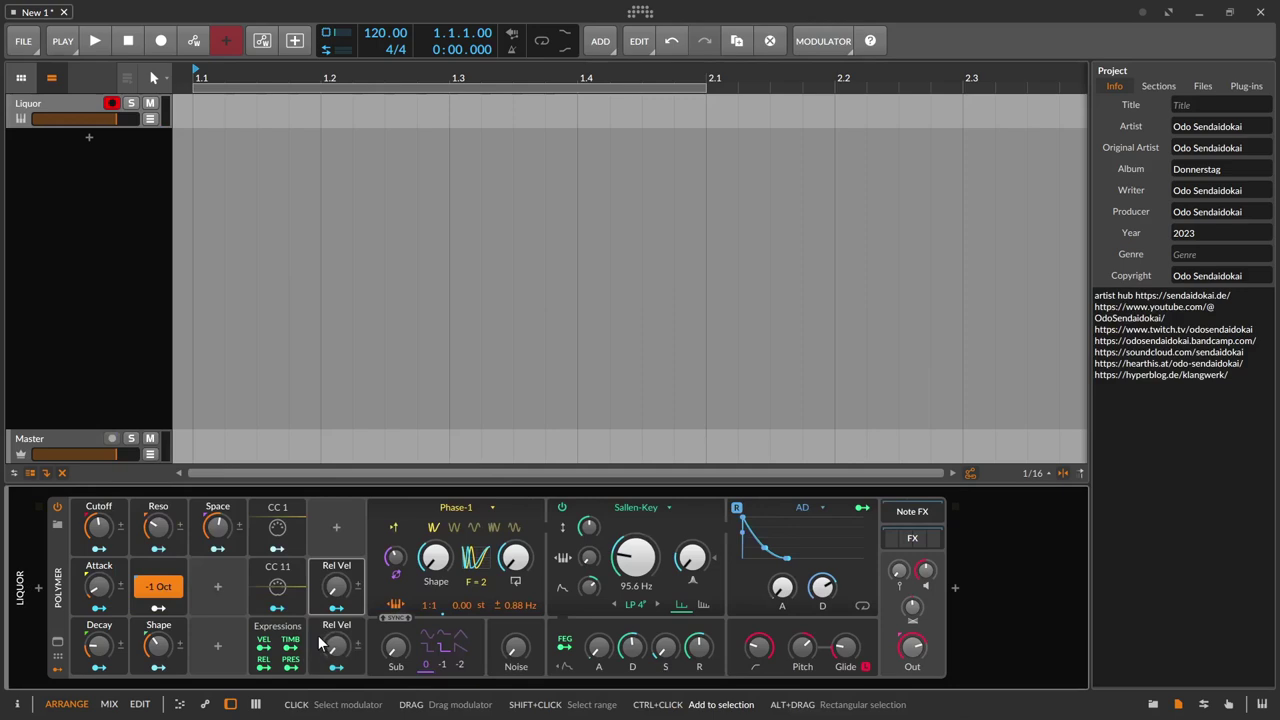
Rename the duplicated macro "Aftertouch" and route the pressure expression to it.
{"action": "double_click", "coordinate": [336, 624]}
{"action": "type", "text": "AfterTo"}
{"action": "key", "text": "BackSpace"}
{"action": "key", "text": "BackSpace"}
{"action": "type", "text": "touch"}
{"action": "key", "text": "Return"}
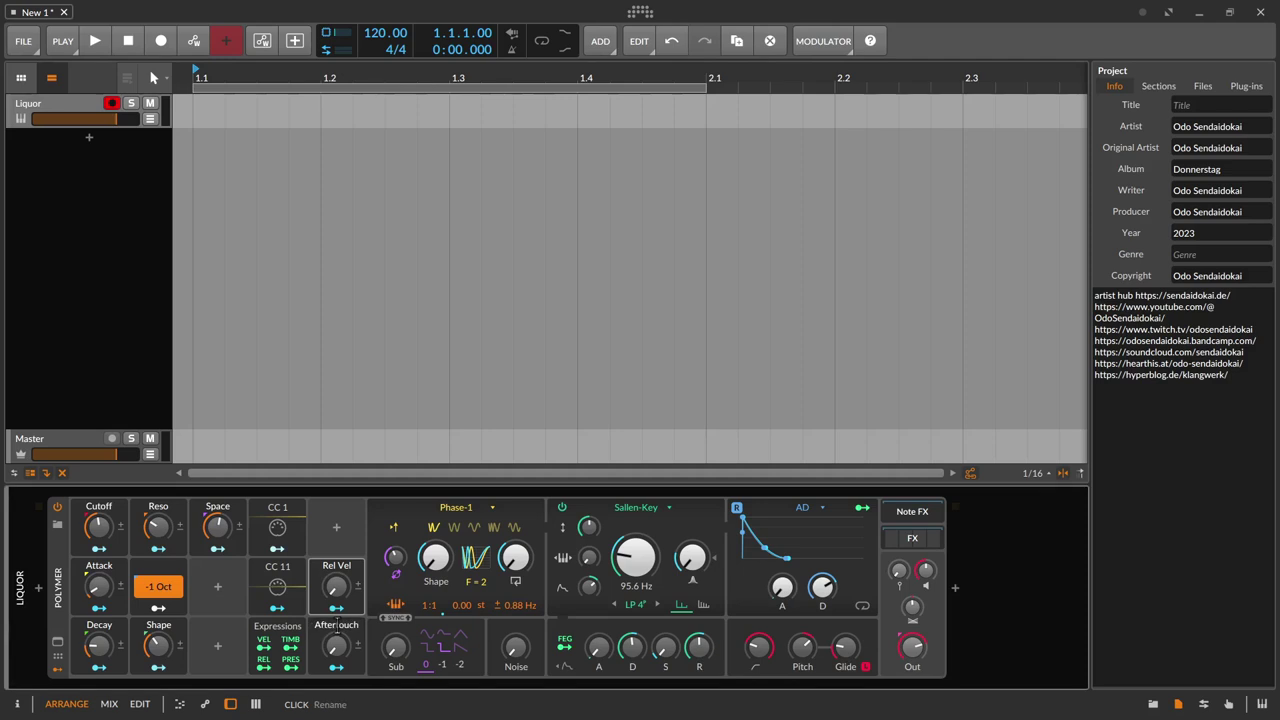
{"action": "left_click", "coordinate": [290, 665]}
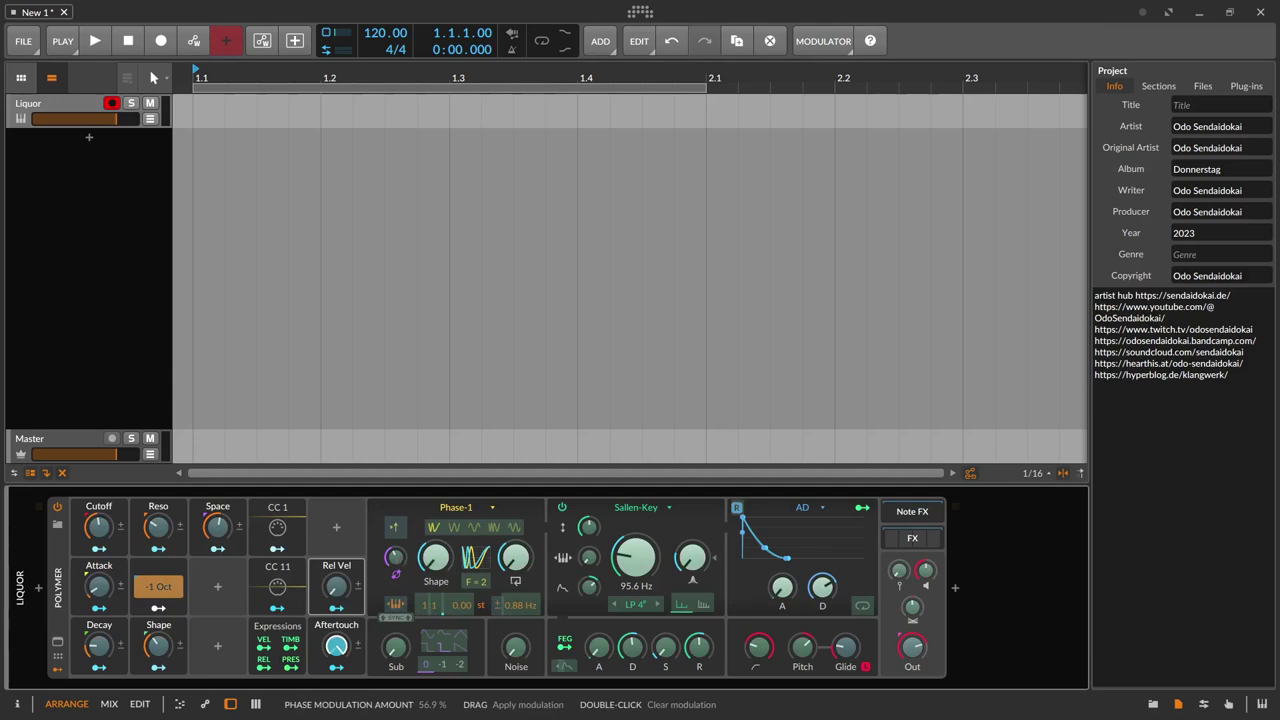
{"action": "left_click_drag", "start_coordinate": [395, 557], "coordinate": [395, 552]}
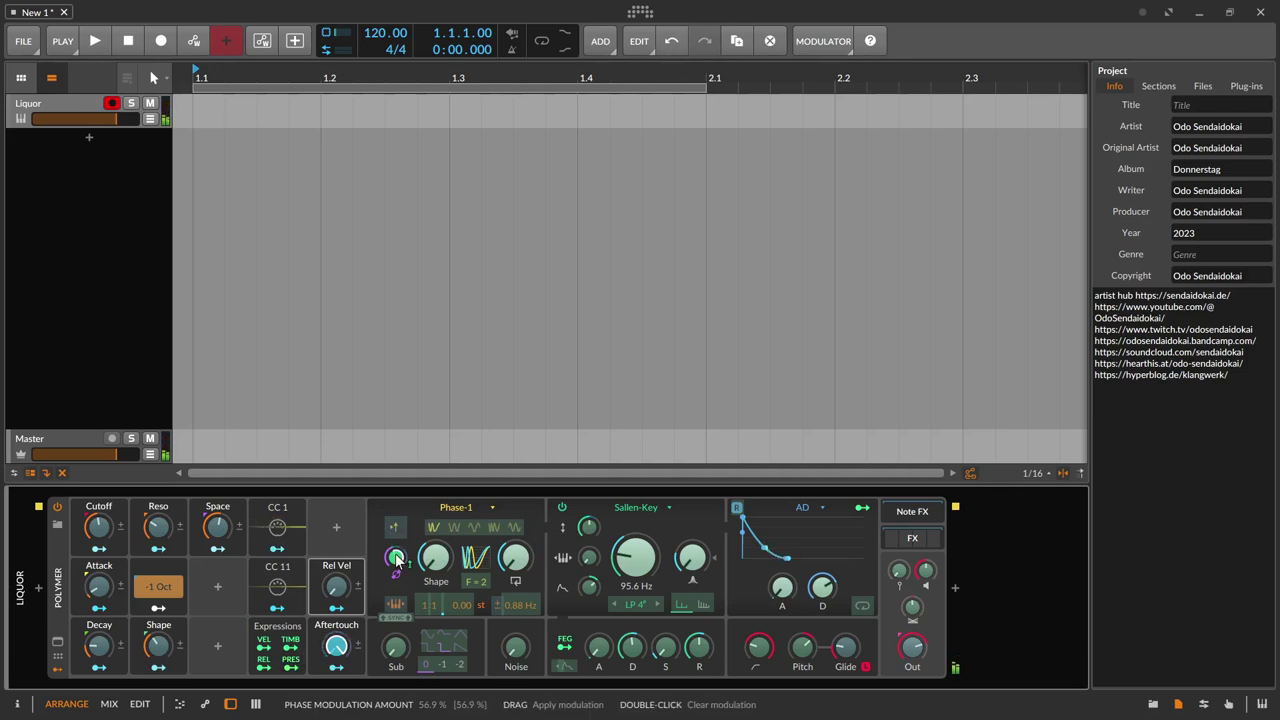
{"action": "left_click_drag", "start_coordinate": [394, 649], "coordinate": [394, 600]}
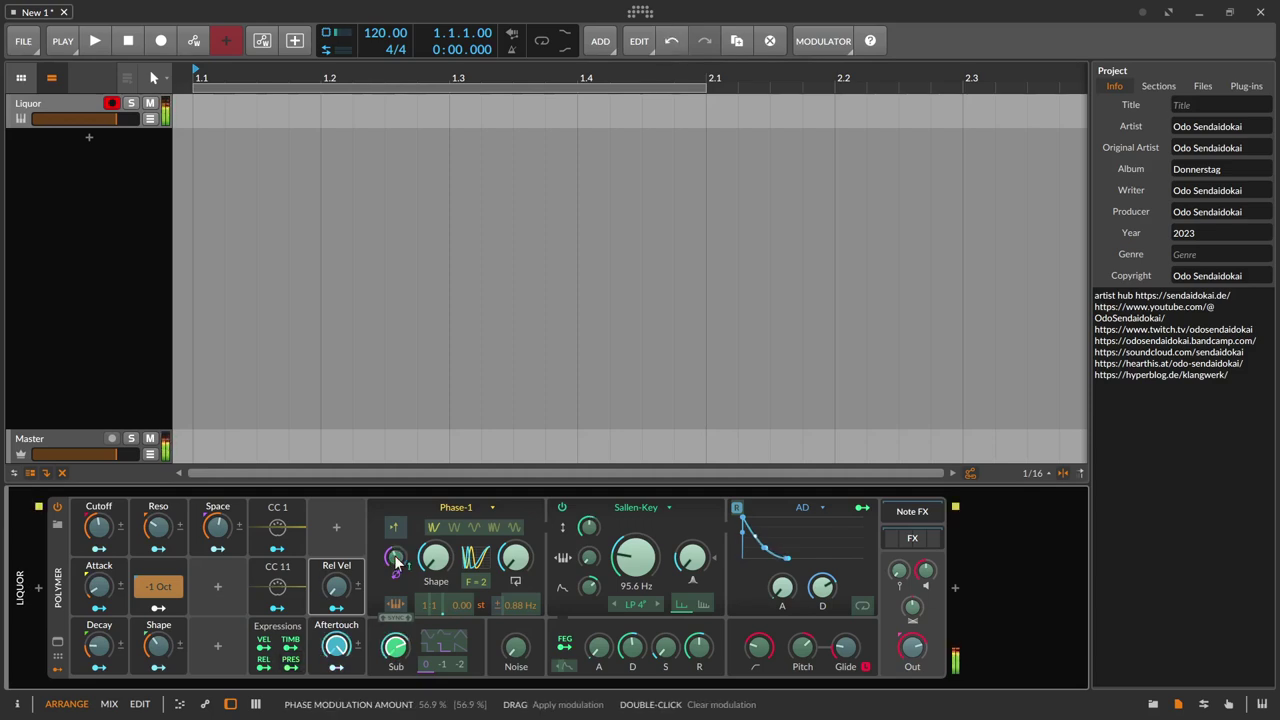
{"action": "double_click", "coordinate": [394, 658]}
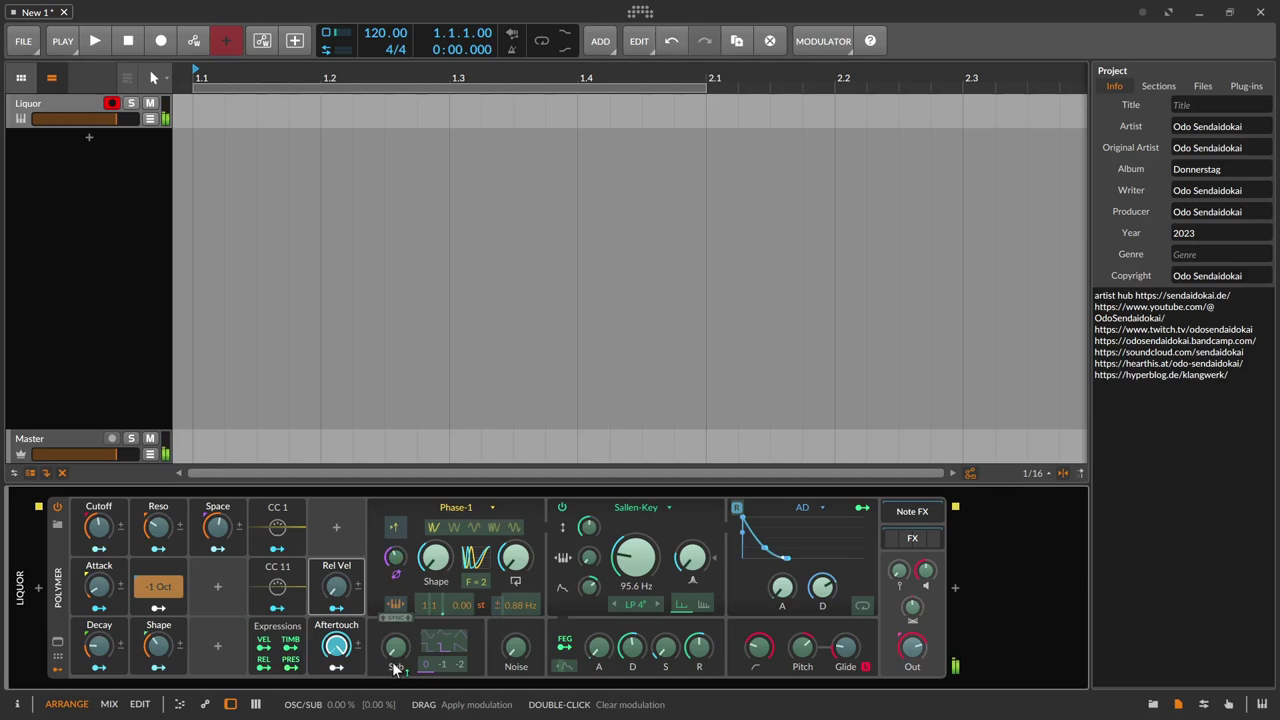
Route the Aftertouch macro to the sub oscillator's level and octave and to the AD envelope's decay.
{"action": "left_click_drag", "start_coordinate": [396, 658], "coordinate": [396, 608]}
{"action": "left_click_drag", "start_coordinate": [336, 667], "coordinate": [430, 665]}
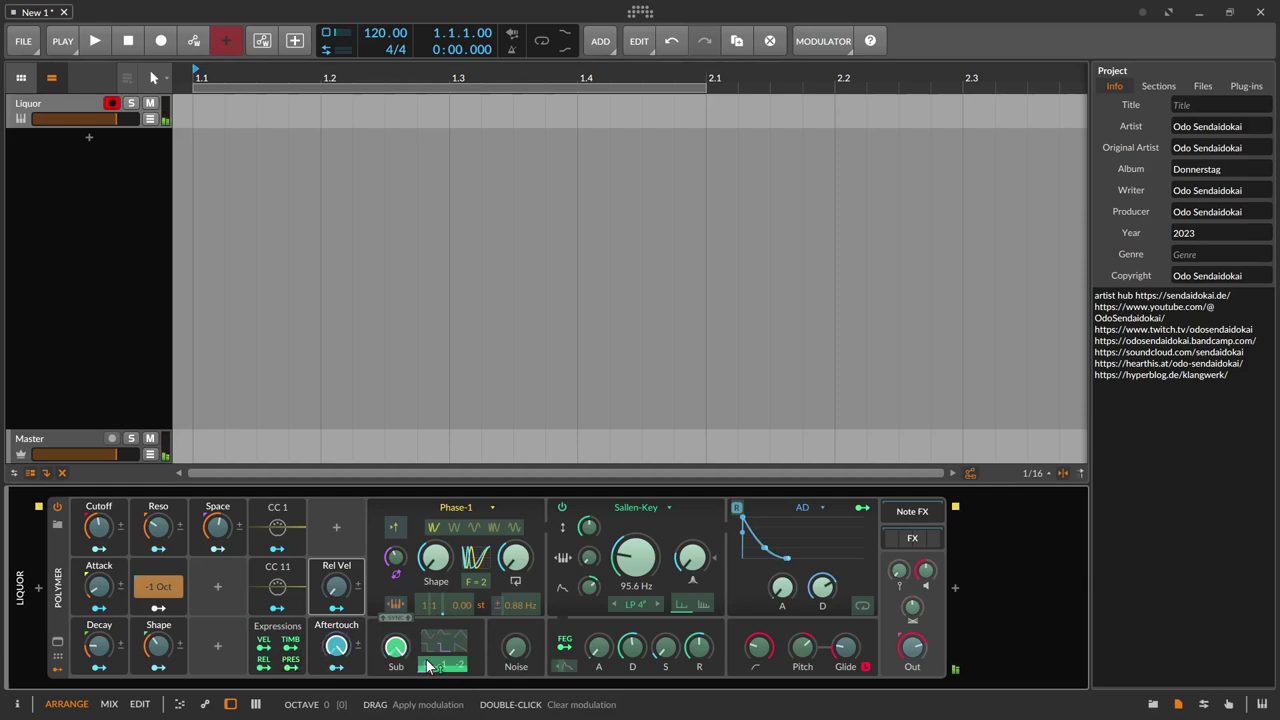
{"action": "left_click_drag", "start_coordinate": [822, 587], "coordinate": [822, 577]}
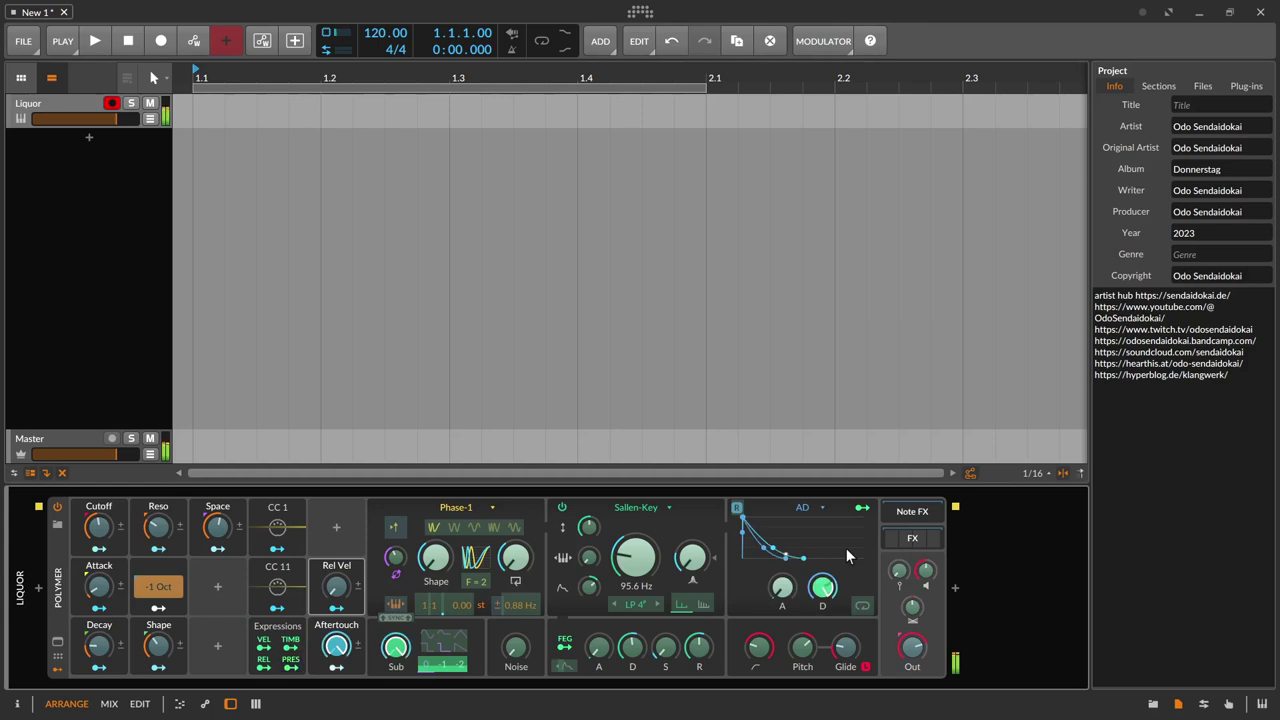
Route Aftertouch to the oscillator feedback up to about 50% and the filter drive up to about +8.8 dB.
{"action": "left_click_drag", "start_coordinate": [516, 558], "coordinate": [516, 555]}
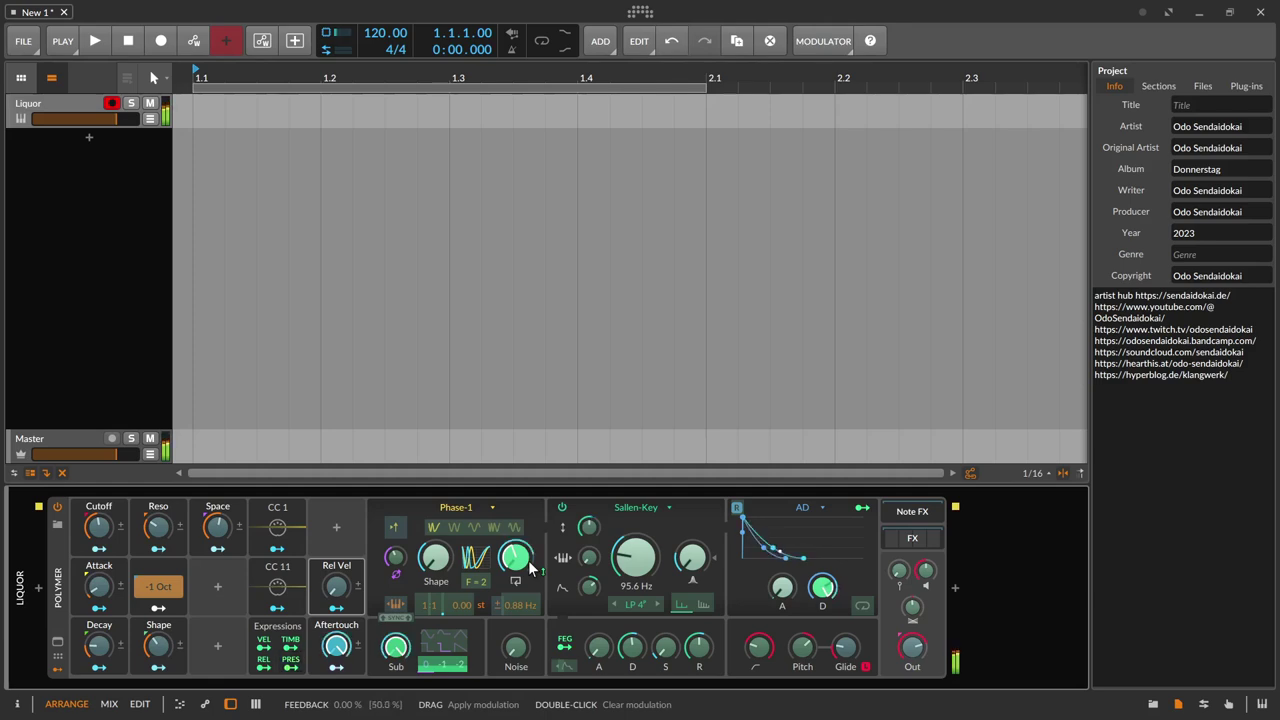
{"action": "left_click_drag", "start_coordinate": [594, 527], "coordinate": [594, 524]}
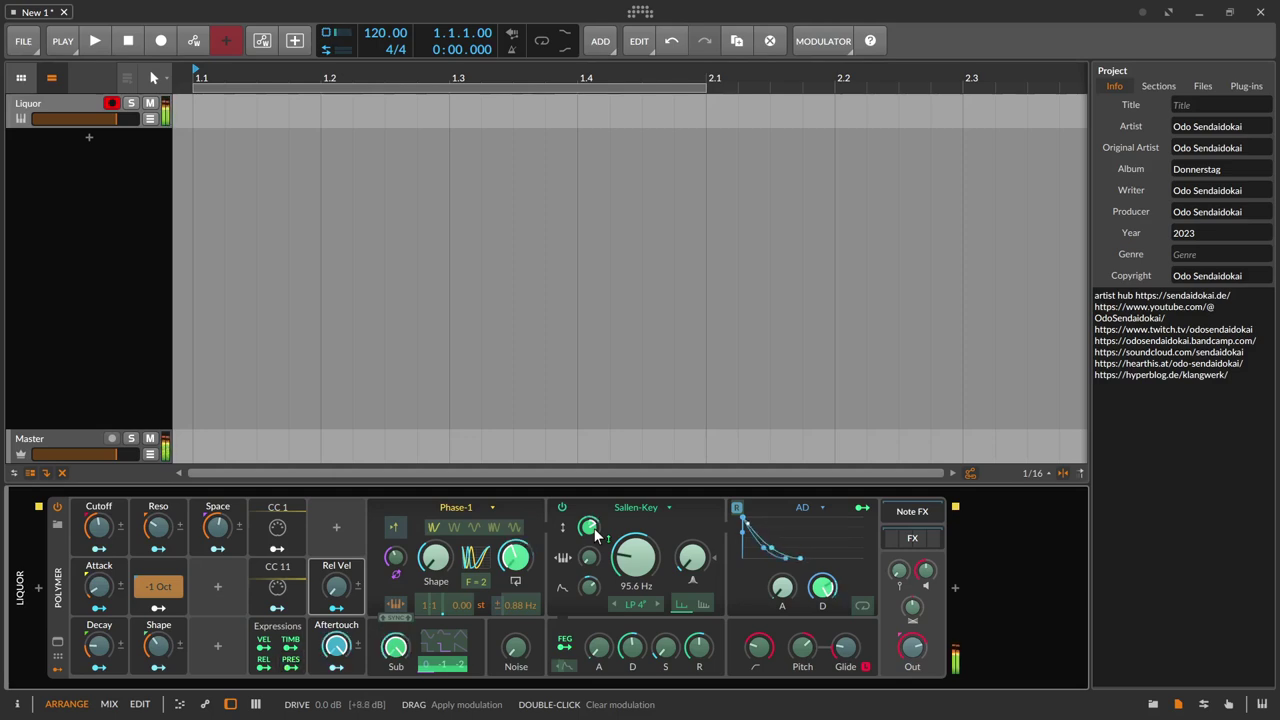
{"action": "key", "text": "Escape"}
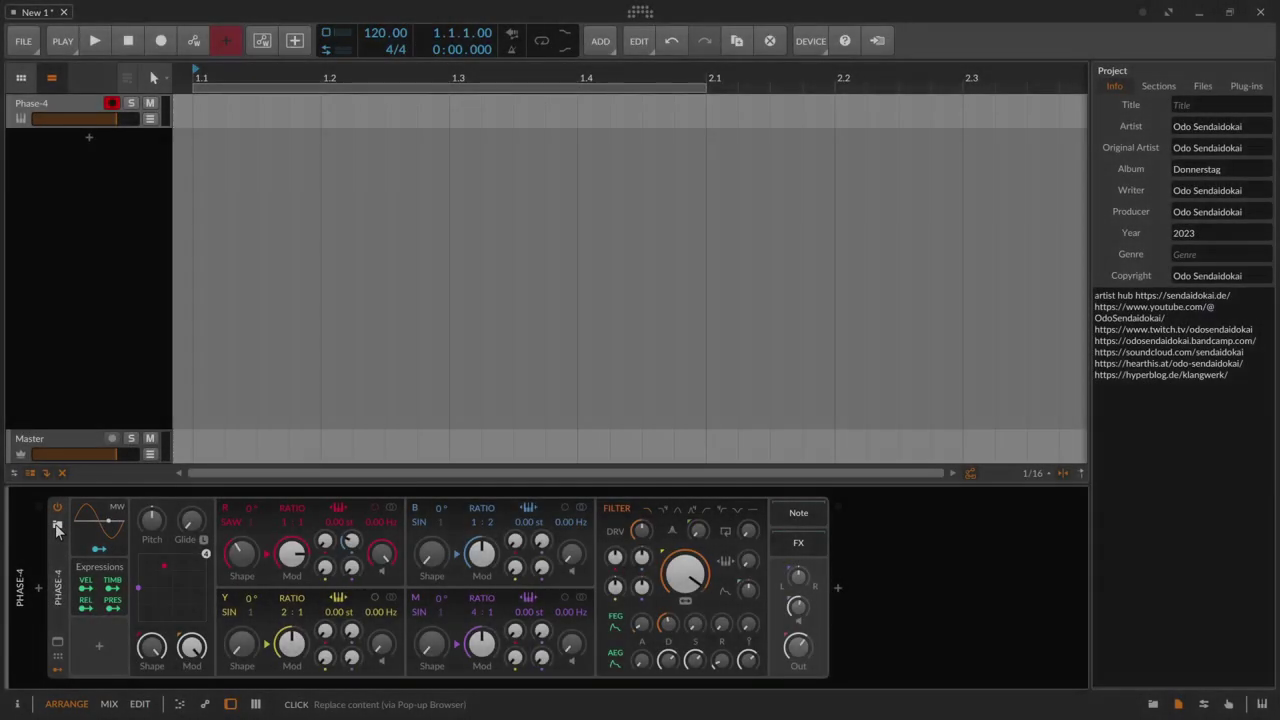
Load the Big Fish preset into the Phase-4 device and hide its remote controls.
{"action": "left_click", "coordinate": [56, 526]}
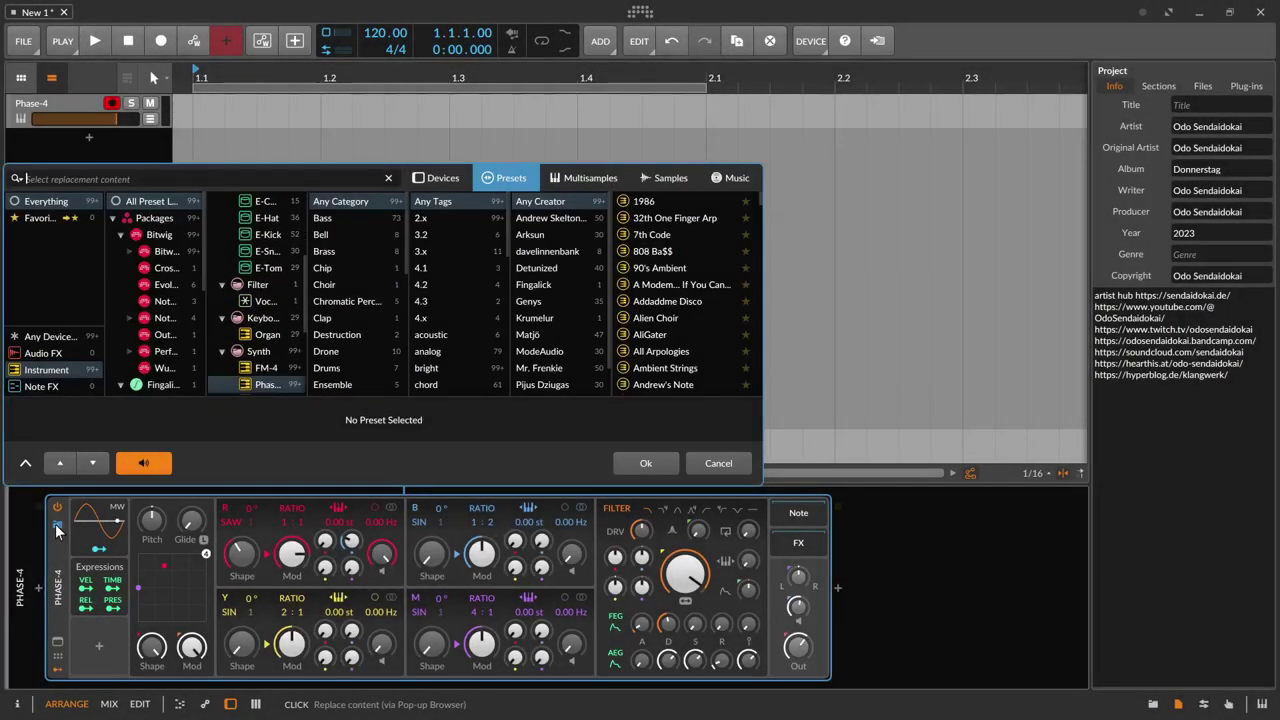
{"action": "type", "text": "big fi"}
{"action": "key", "text": "Down"}
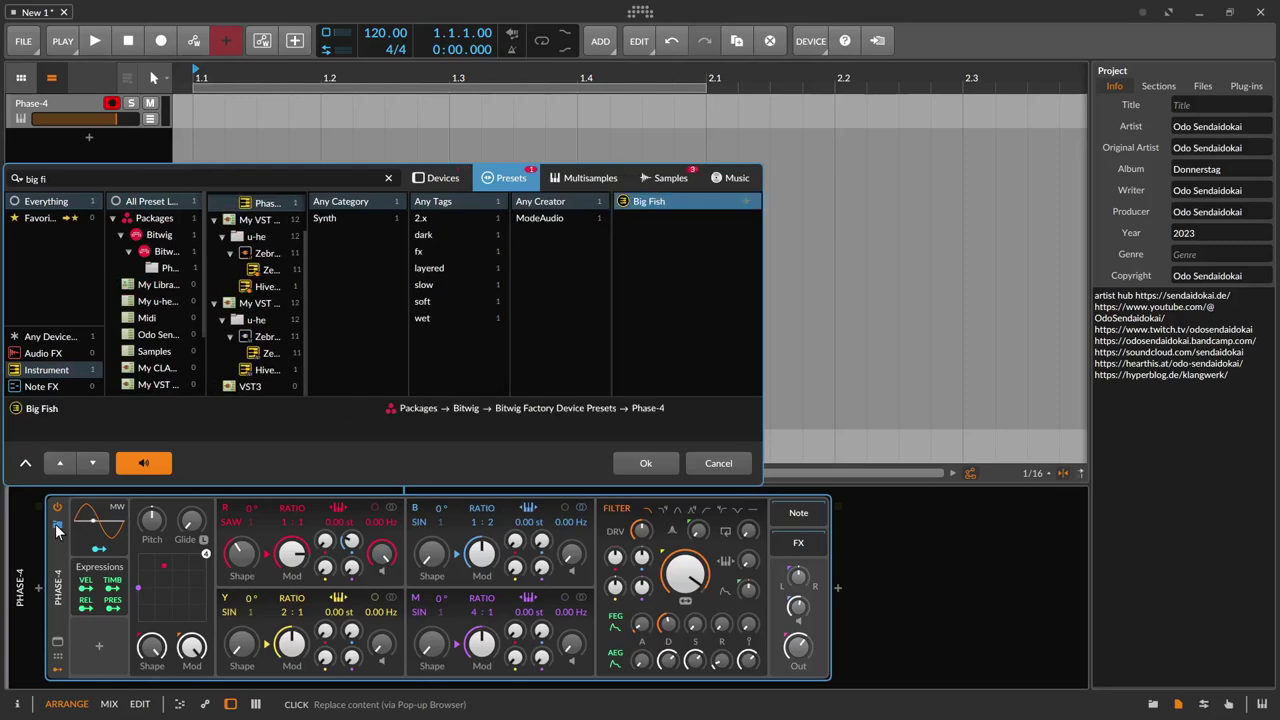
{"action": "key", "text": "Return"}
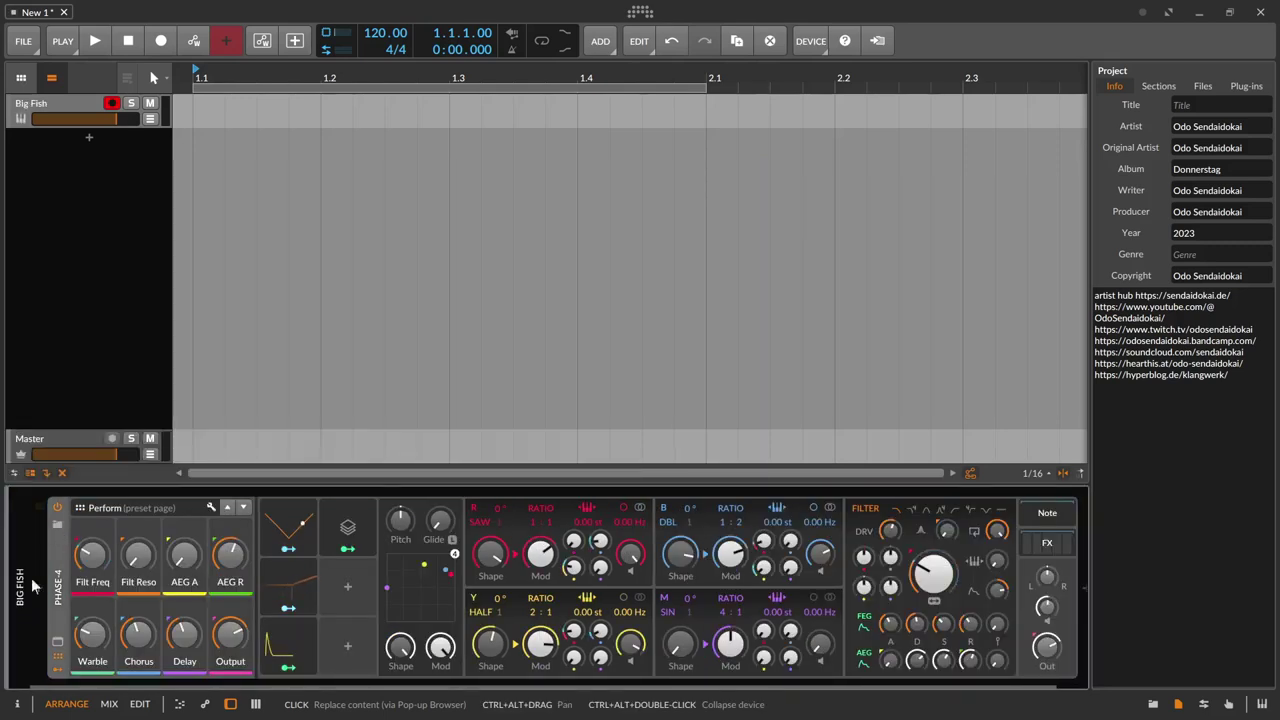
{"action": "left_click", "coordinate": [58, 657]}
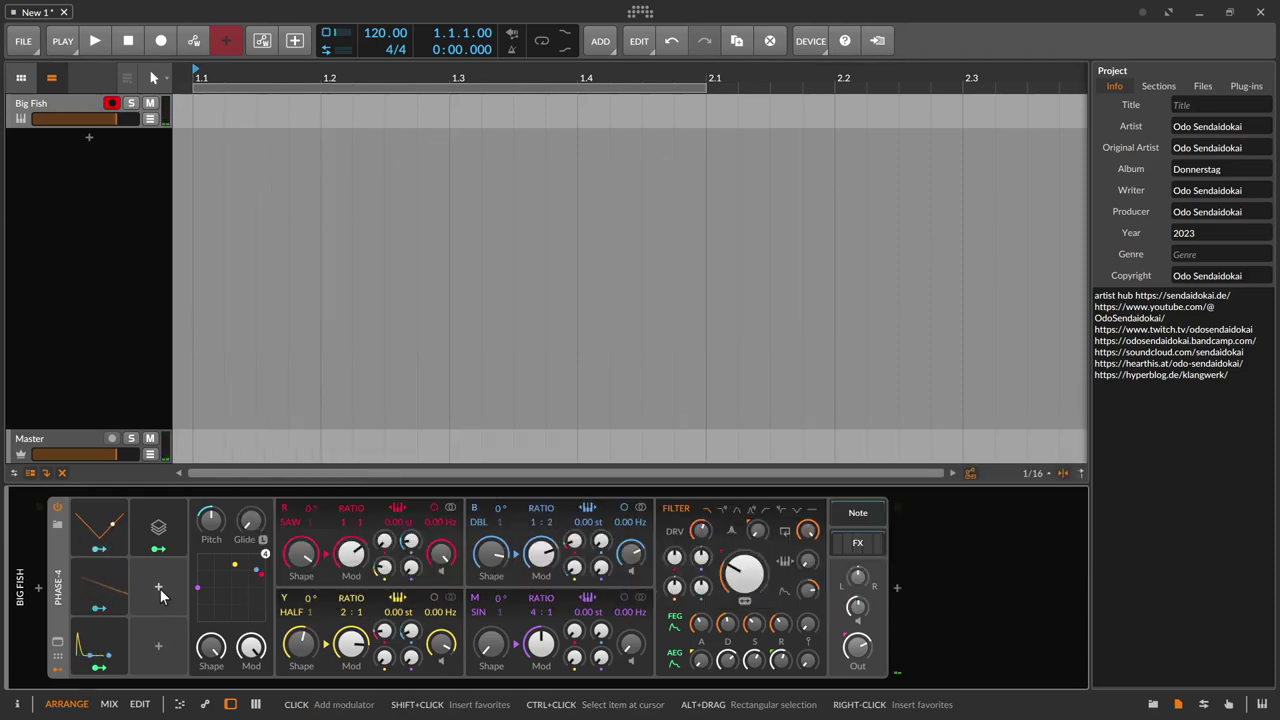
Add a MIDI modulator for CC 1 in the middle free modulator slot and expand its settings.
{"action": "left_click", "coordinate": [159, 590]}
{"action": "type", "text": "midi"}
{"action": "key", "text": "Return"}
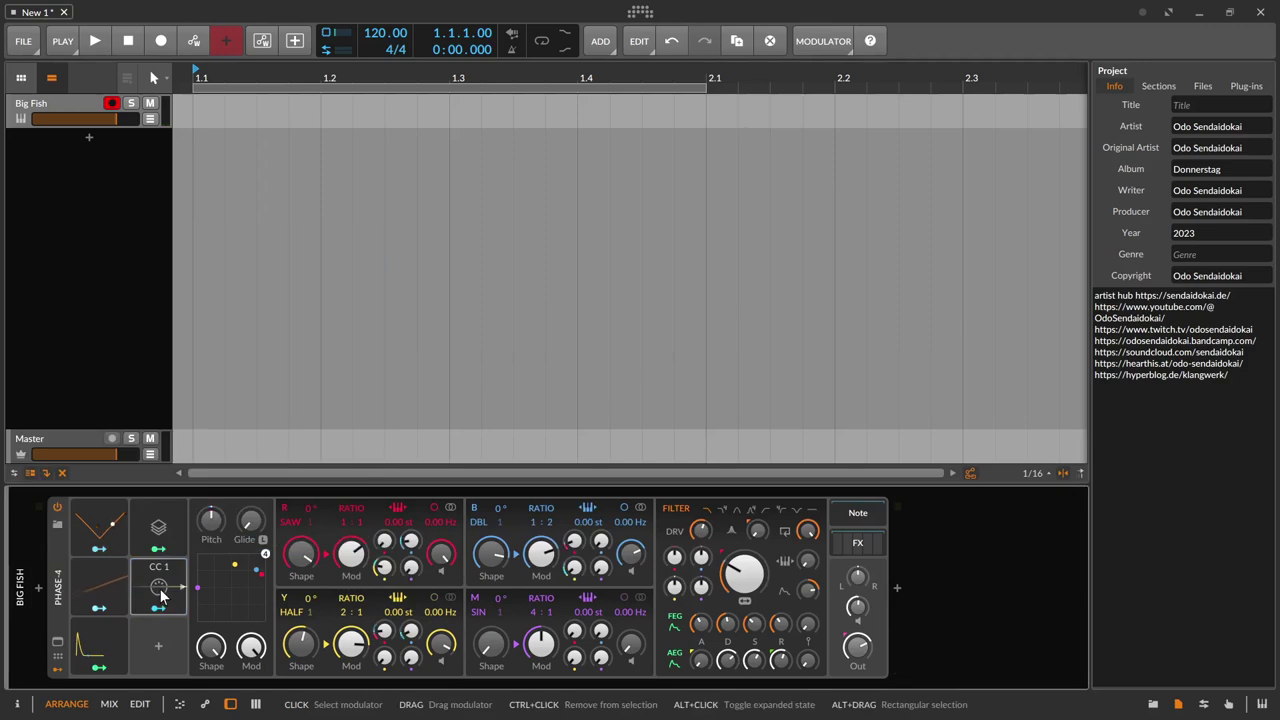
{"action": "left_click", "coordinate": [174, 560]}
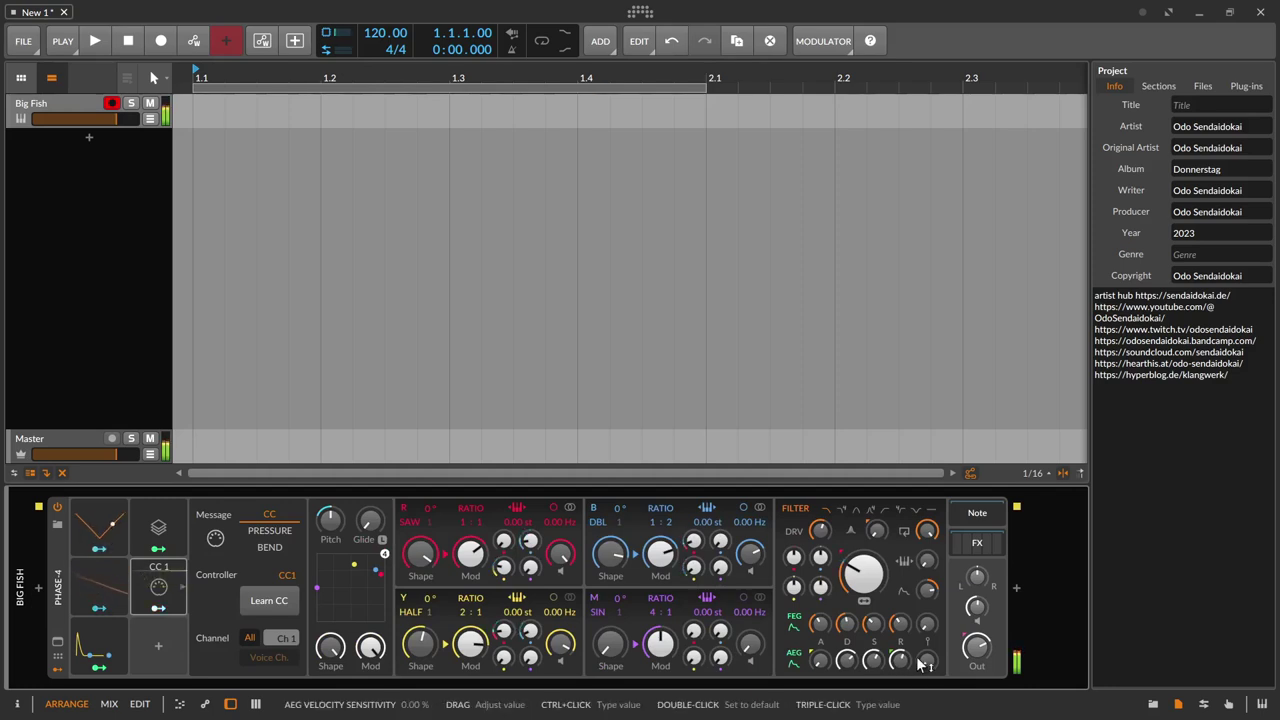
Route CC 1 to the filter's feedback, envelope amount and keytracking (up to 100%) and to the M oscillator's level.
{"action": "left_click", "coordinate": [166, 610]}
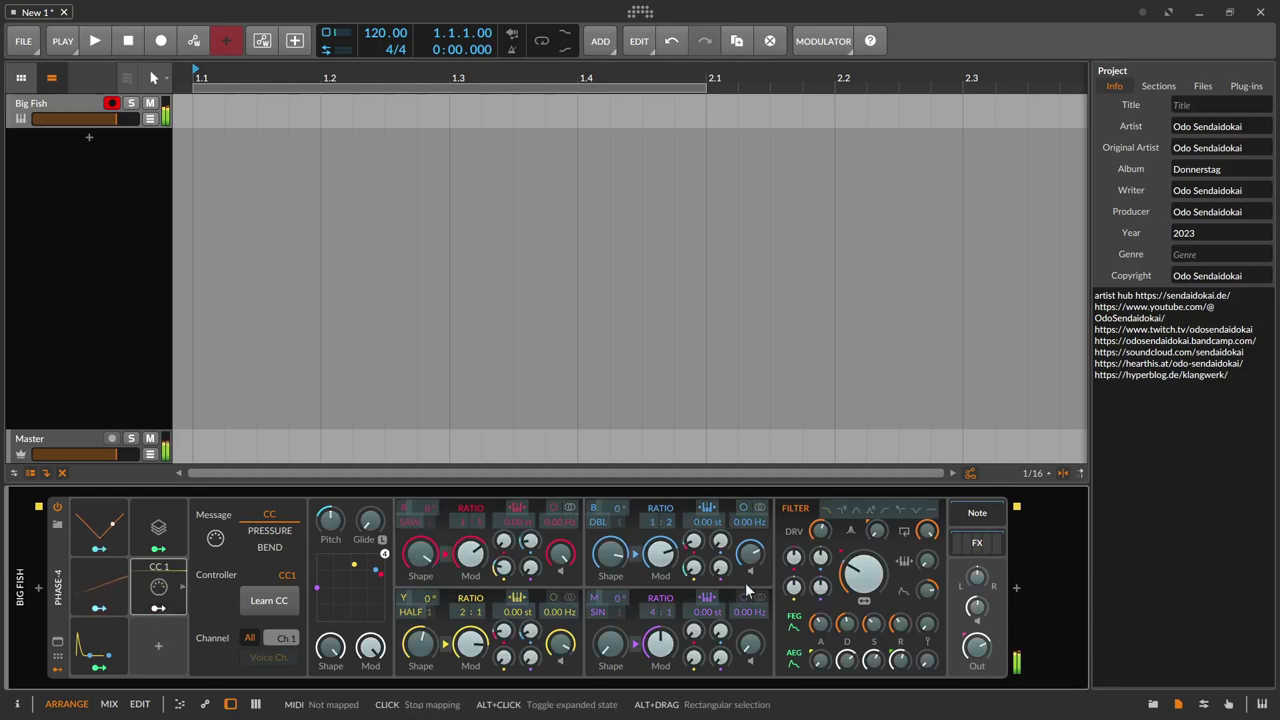
{"action": "left_click_drag", "start_coordinate": [929, 533], "coordinate": [930, 614]}
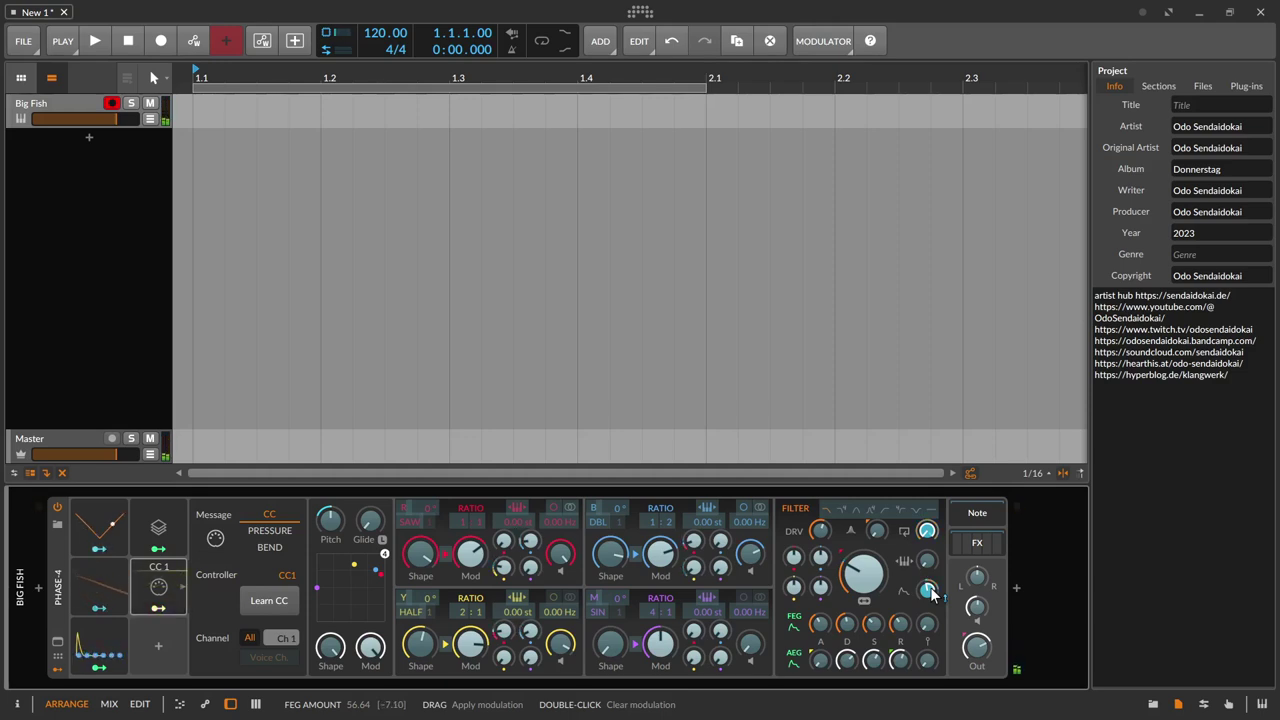
{"action": "left_click_drag", "start_coordinate": [930, 561], "coordinate": [930, 463]}
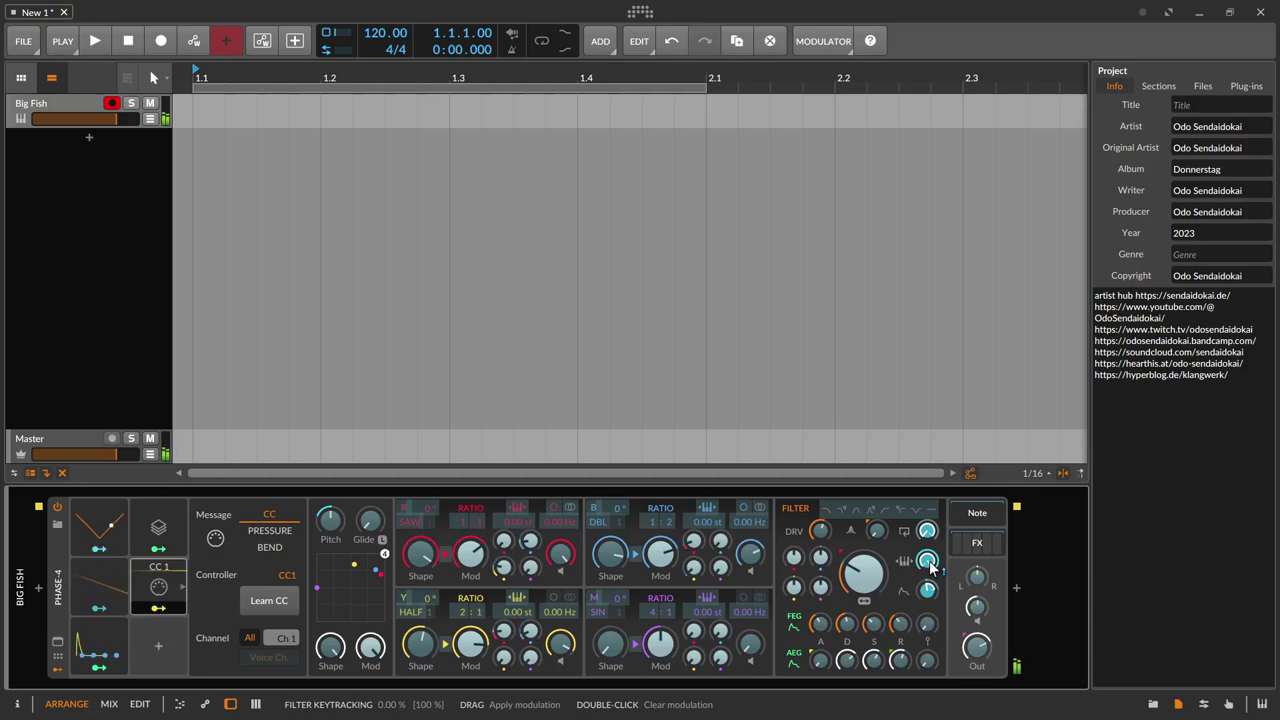
{"action": "left_click_drag", "start_coordinate": [749, 643], "coordinate": [749, 638]}
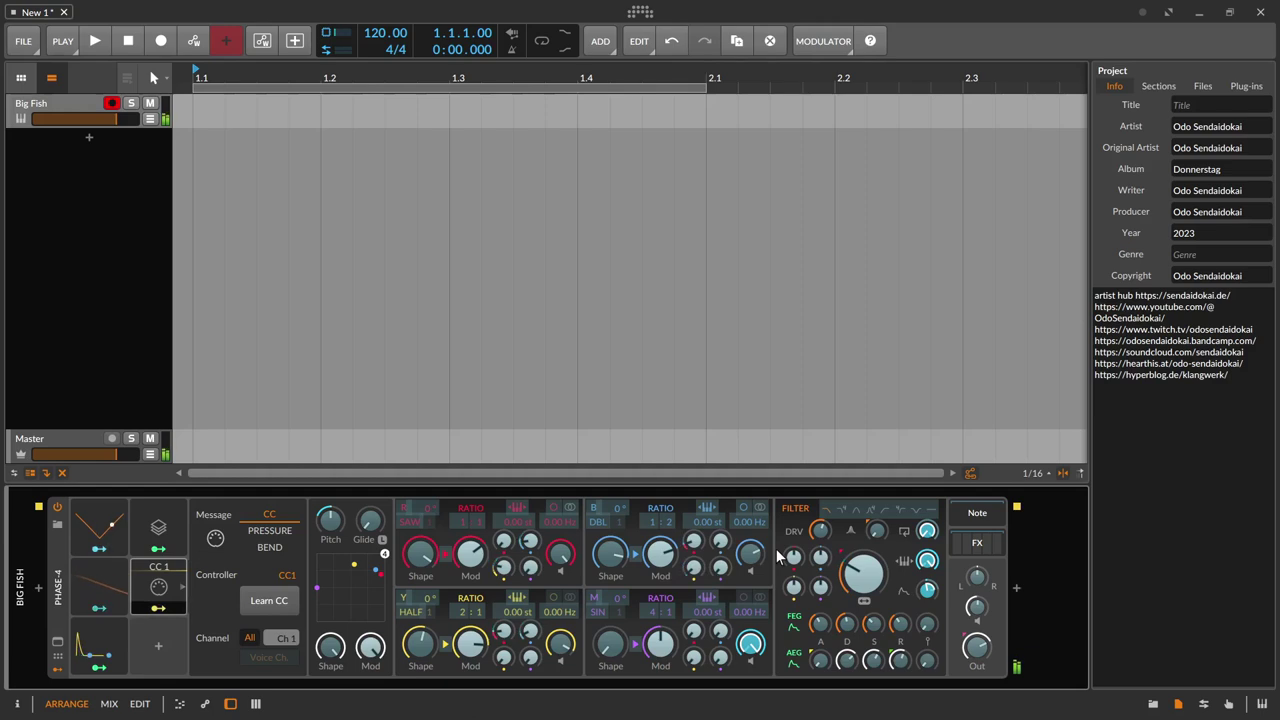
{"action": "key", "text": "Escape"}
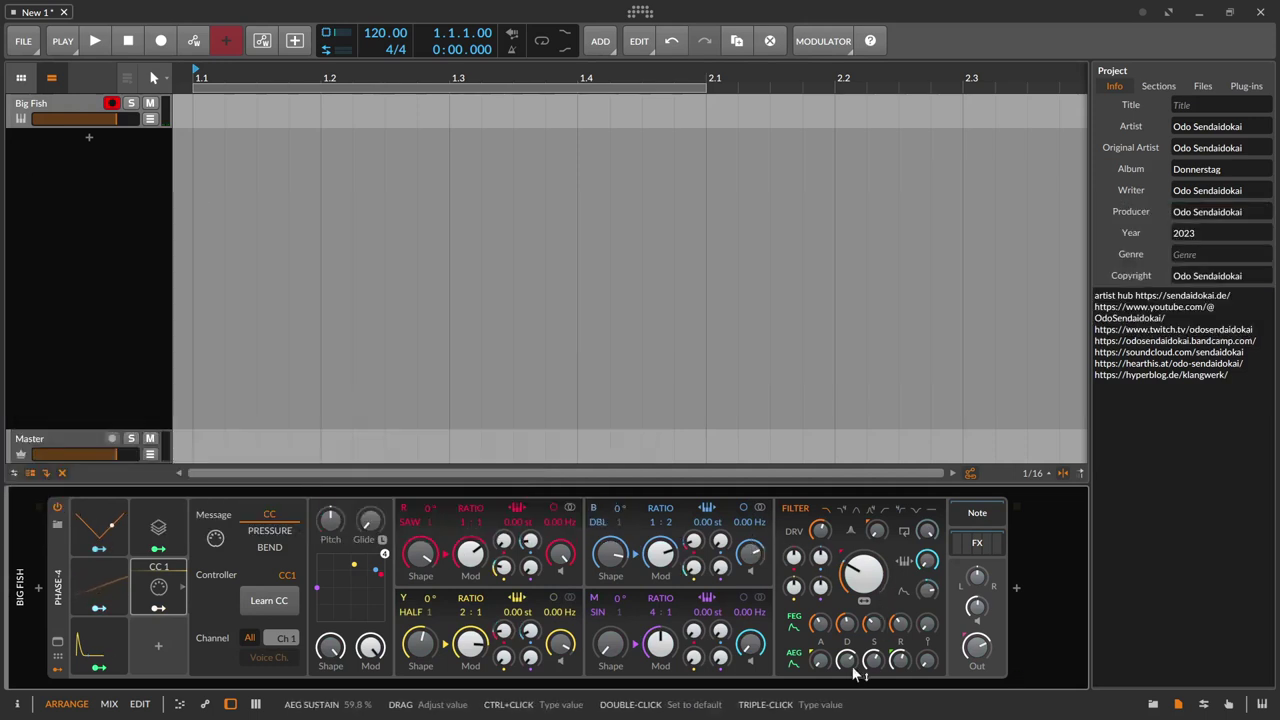
Duplicate the CC 1 modulator into the slot below and make the copy learn CC11.
{"action": "left_click", "coordinate": [137, 574]}
{"action": "key", "text": "ctrl+d"}
{"action": "double_click", "coordinate": [163, 640]}
{"action": "left_click", "coordinate": [270, 600]}
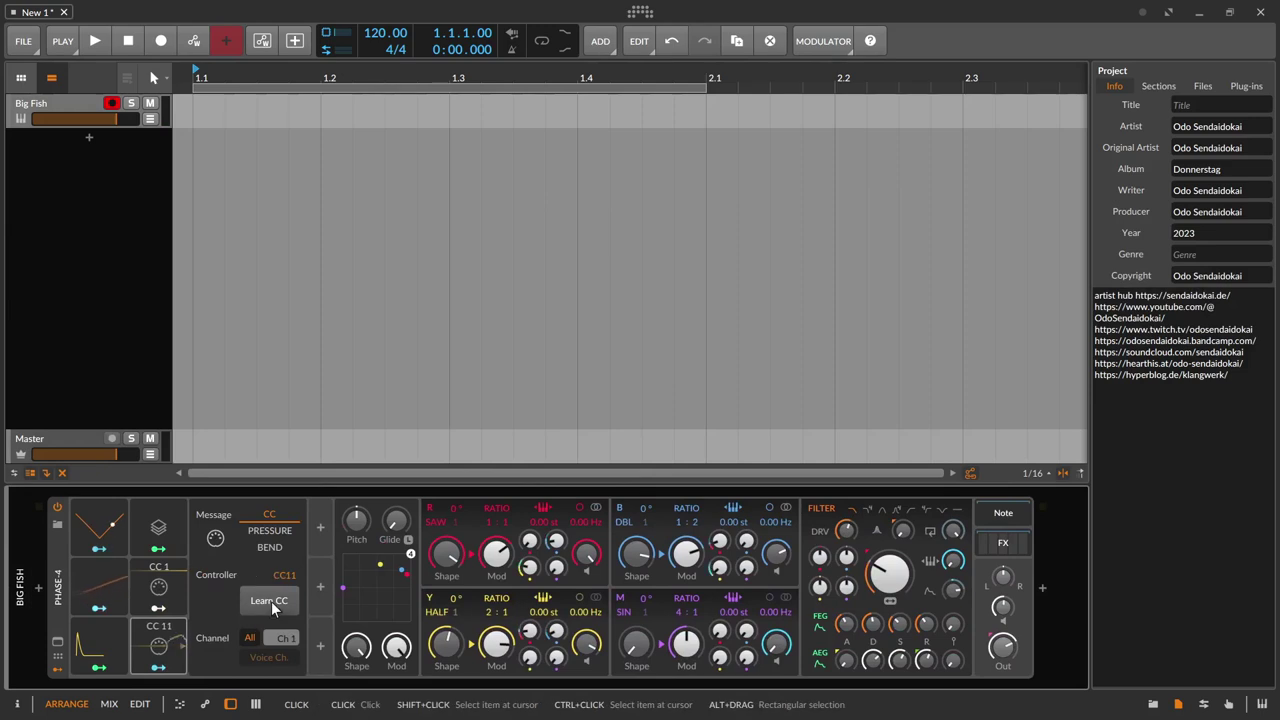
Route CC 11 to the filter's frequency, resonance, feedback and drive, fine-tuning the modulation depths.
{"action": "left_click", "coordinate": [158, 667]}
{"action": "left_click_drag", "start_coordinate": [890, 573], "coordinate": [890, 525]}
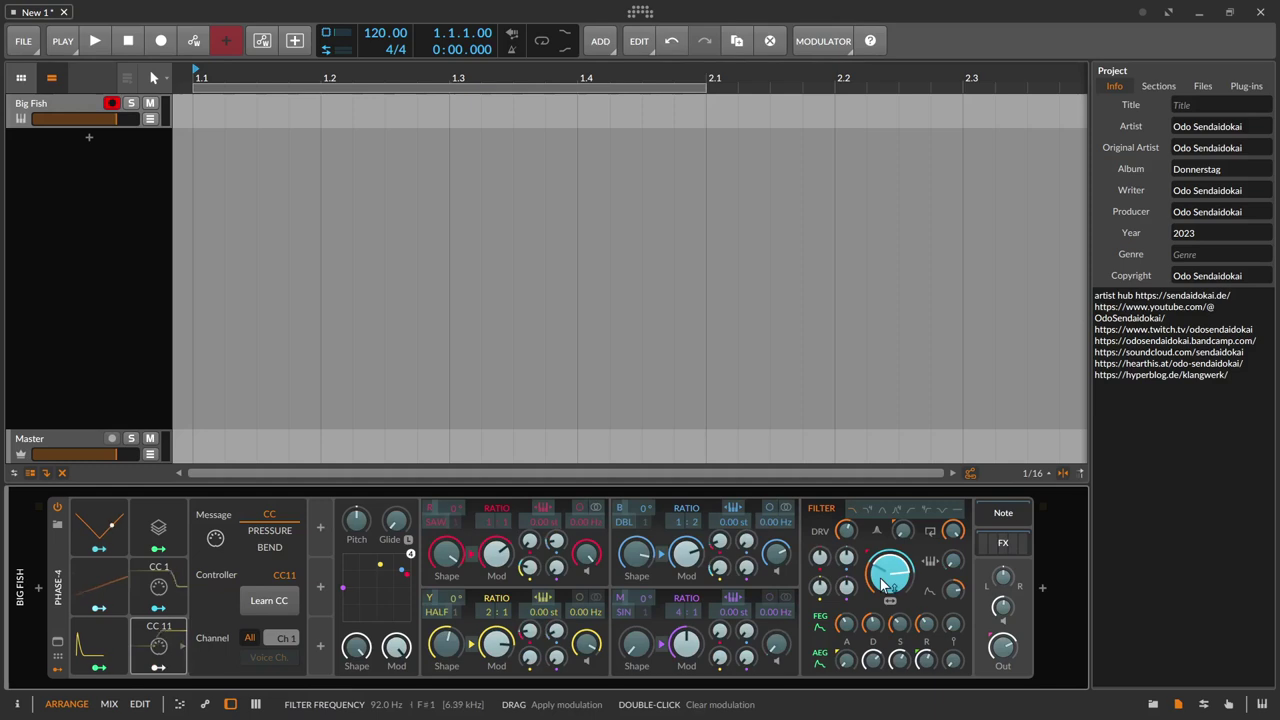
{"action": "left_click_drag", "start_coordinate": [890, 573], "coordinate": [890, 570]}
{"action": "left_click_drag", "start_coordinate": [953, 530], "coordinate": [953, 524]}
{"action": "left_click_drag", "start_coordinate": [847, 530], "coordinate": [850, 535]}
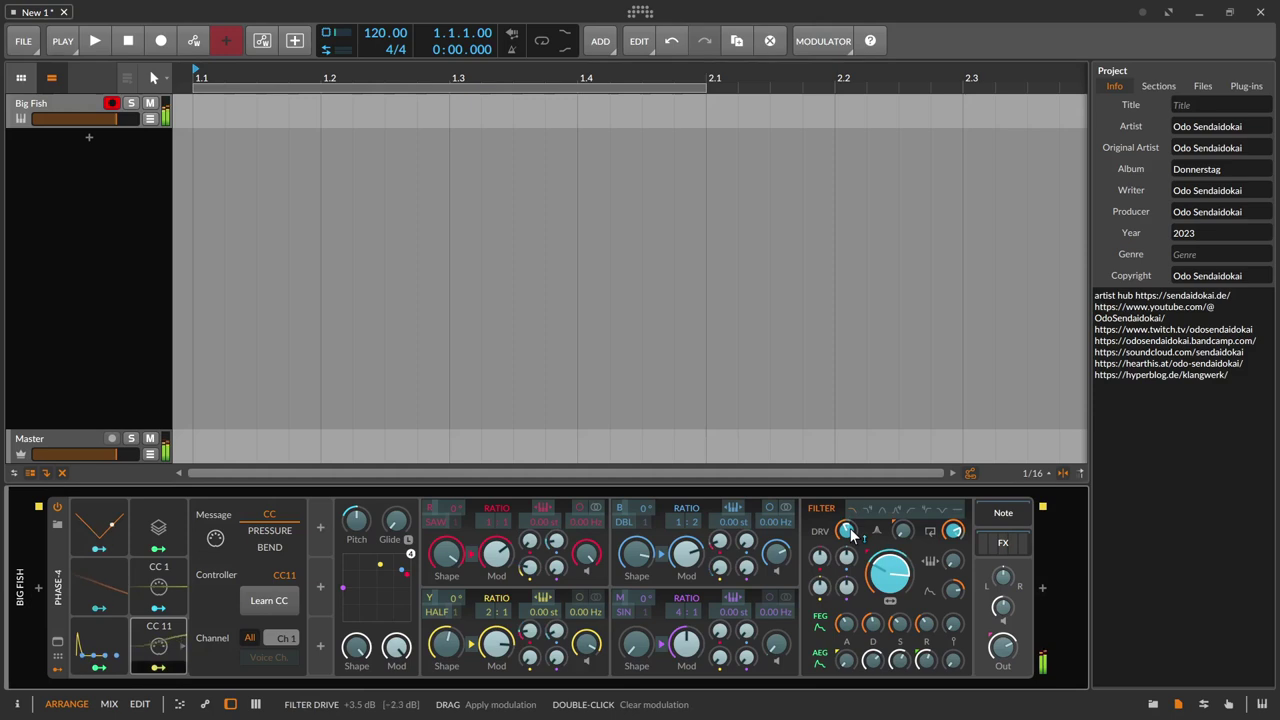
{"action": "left_click_drag", "start_coordinate": [890, 577], "coordinate": [898, 542]}
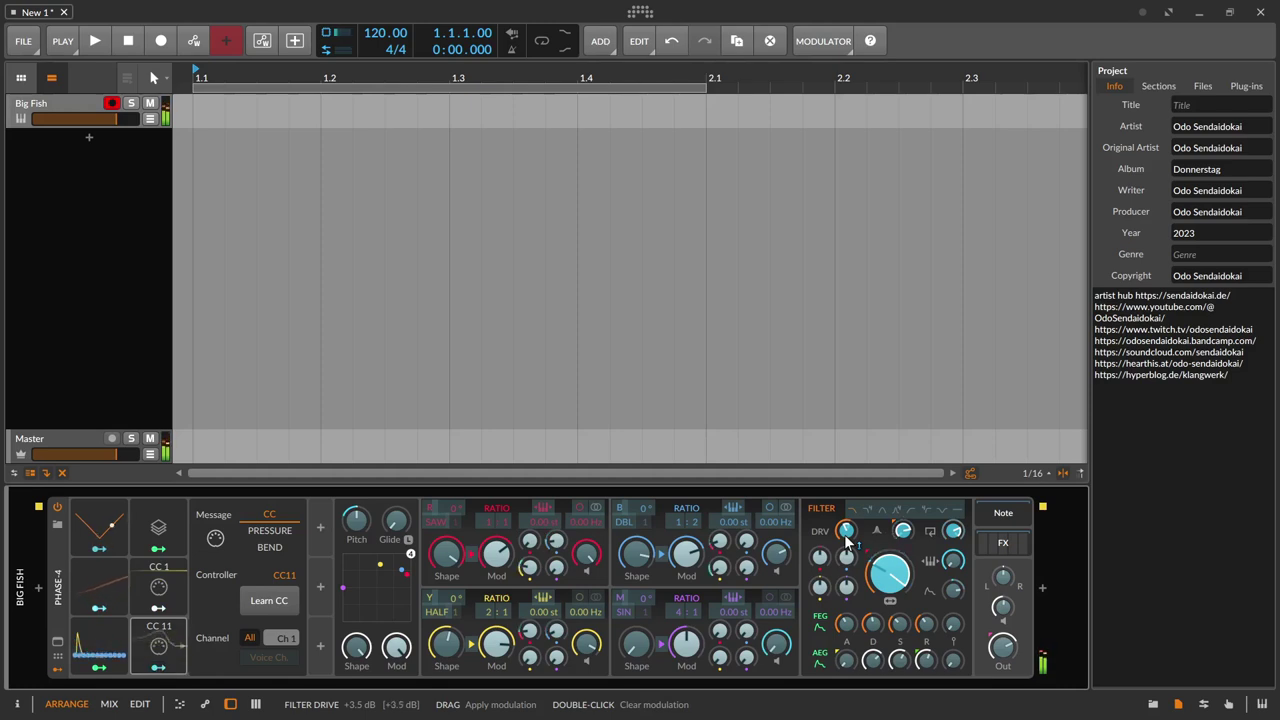
{"action": "key", "text": "Escape"}
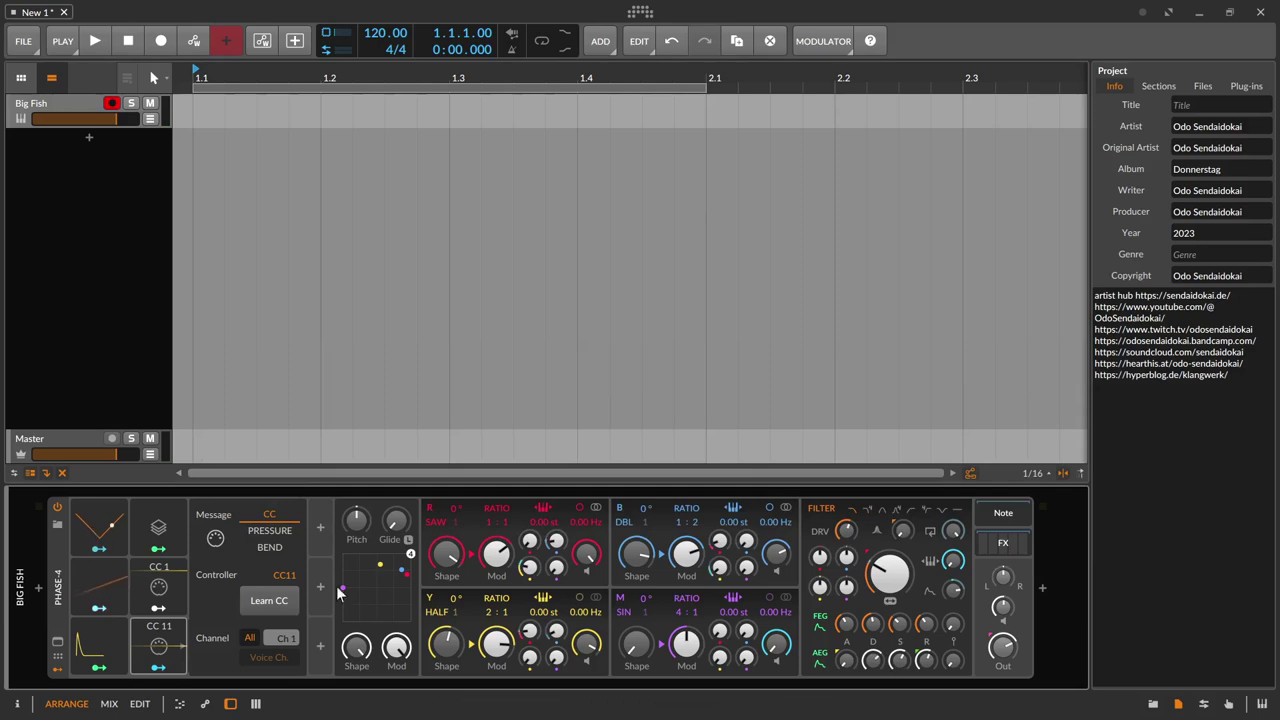
Collapse the CC 11 settings and add an Expressions modulator in the free slot of the top row.
{"action": "left_click", "coordinate": [147, 622]}
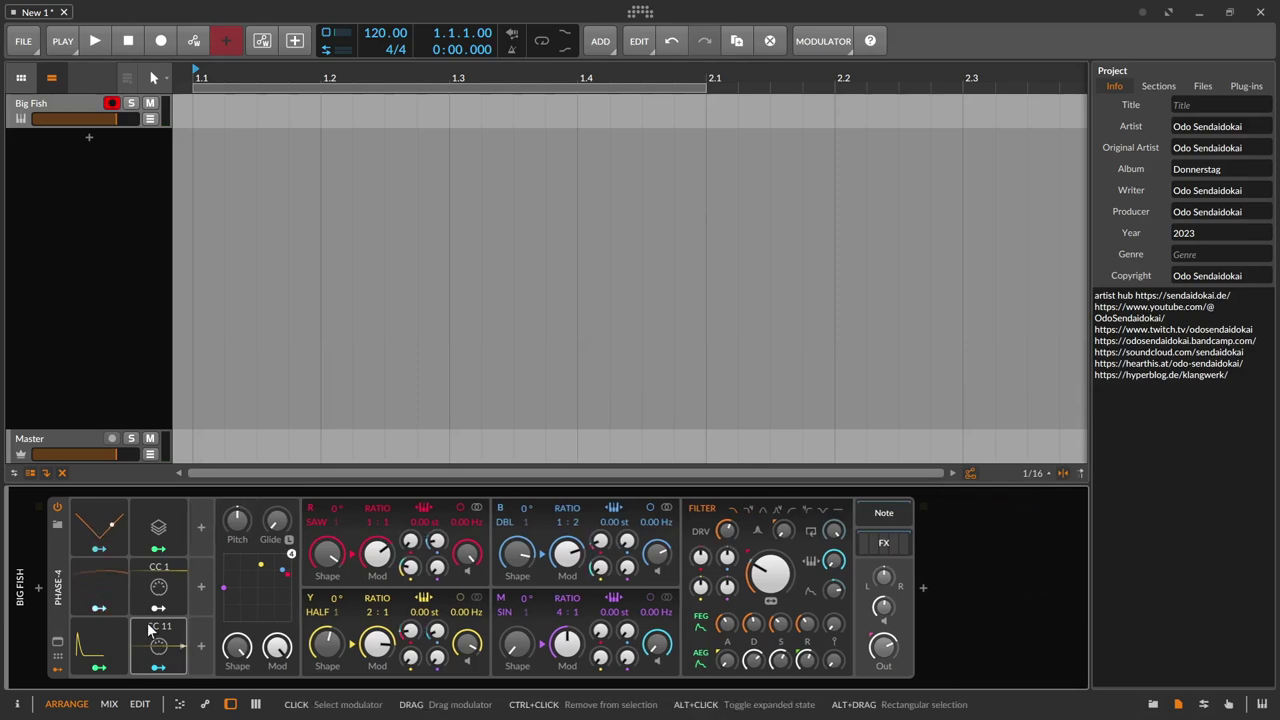
{"action": "left_click", "coordinate": [200, 535]}
{"action": "type", "text": "expr"}
{"action": "key", "text": "Return"}
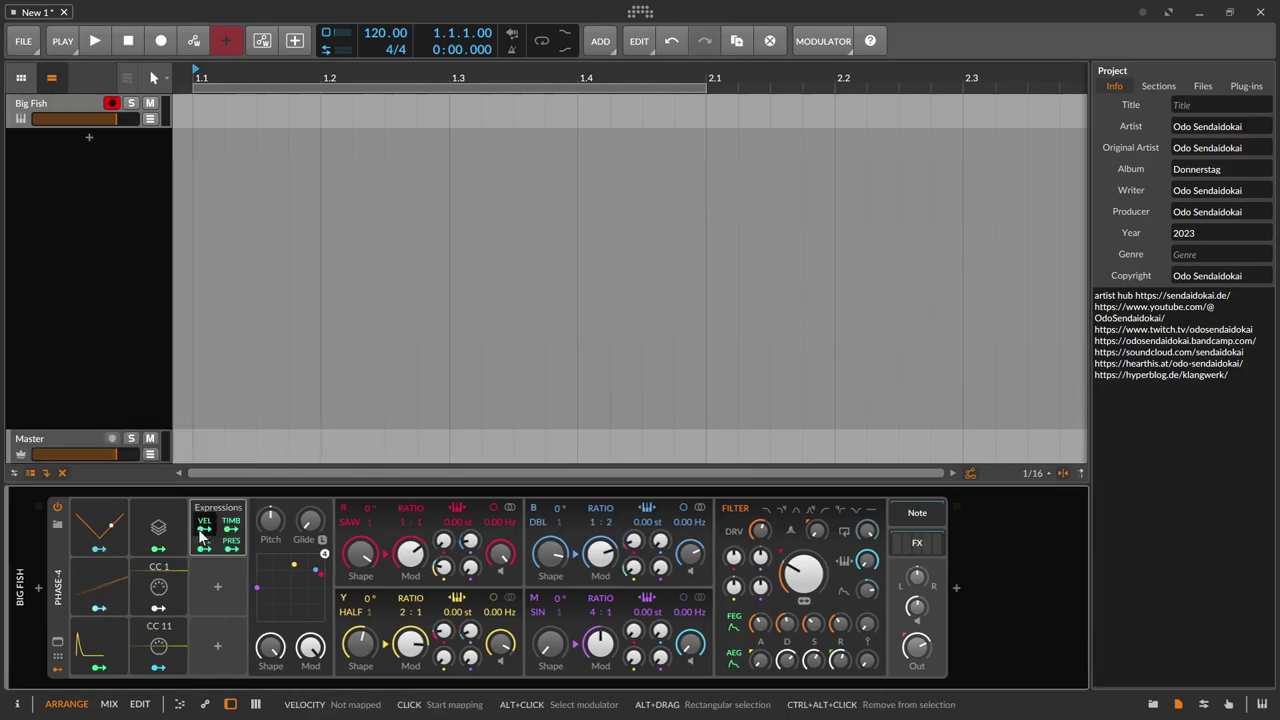
Add a Macro modulator below Expressions, name it "Rel Vel" and route the release velocity expression to it.
{"action": "left_click", "coordinate": [218, 586]}
{"action": "type", "text": "mac"}
{"action": "key", "text": "Down"}
{"action": "key", "text": "Down"}
{"action": "key", "text": "Return"}
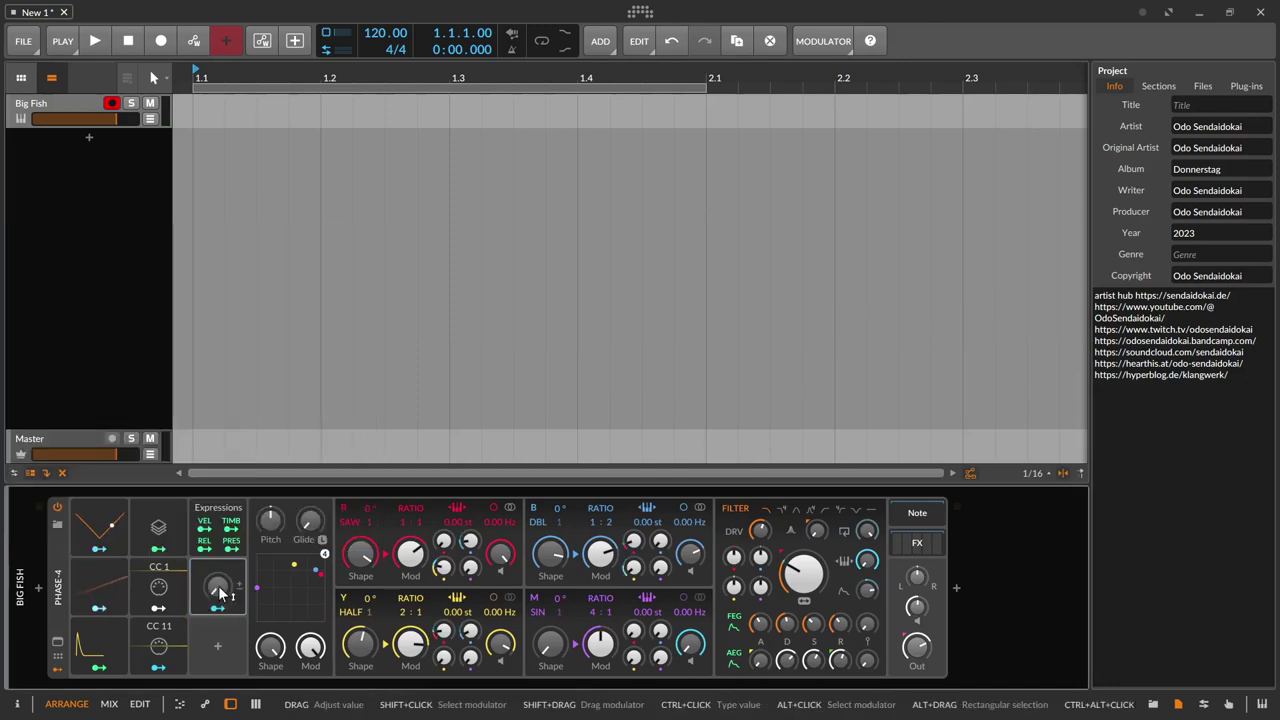
{"action": "left_click", "coordinate": [219, 567]}
{"action": "type", "text": "Rel Vel"}
{"action": "key", "text": "Return"}
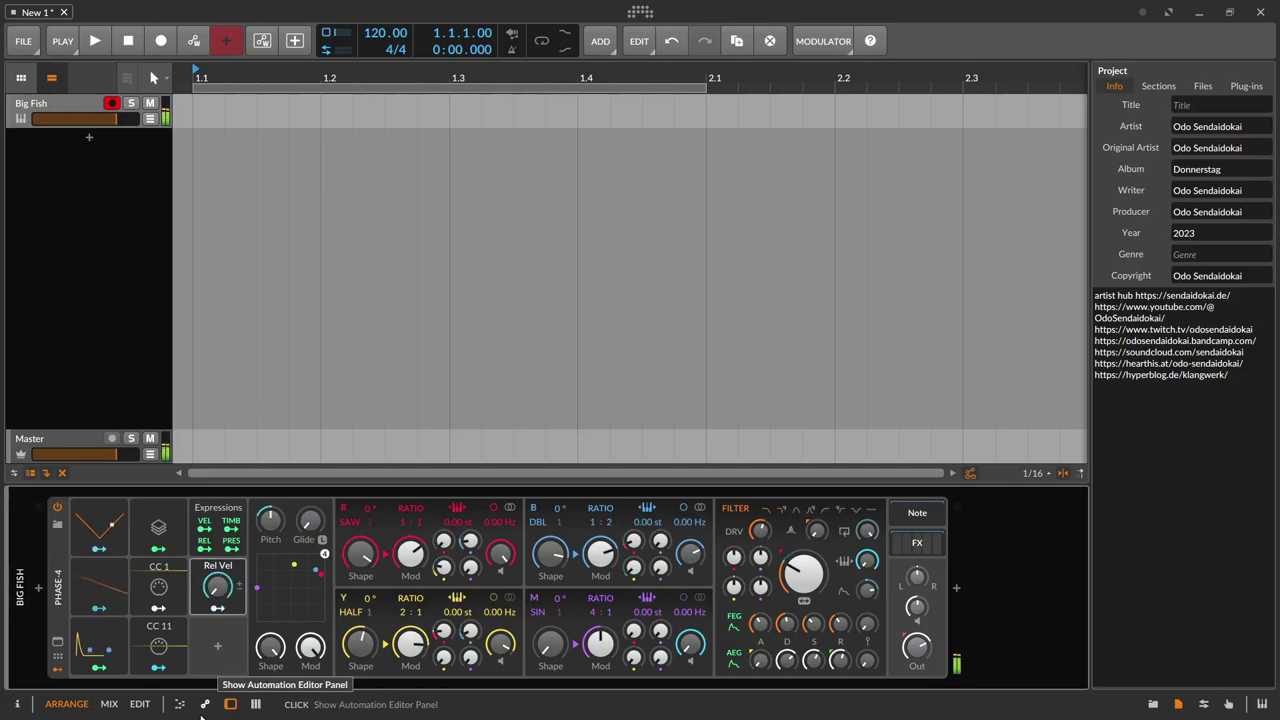
Route the Rel Vel macro to the amplitude envelope's release, bringing it down to about 220 ms at full modulation.
{"action": "left_click", "coordinate": [217, 607]}
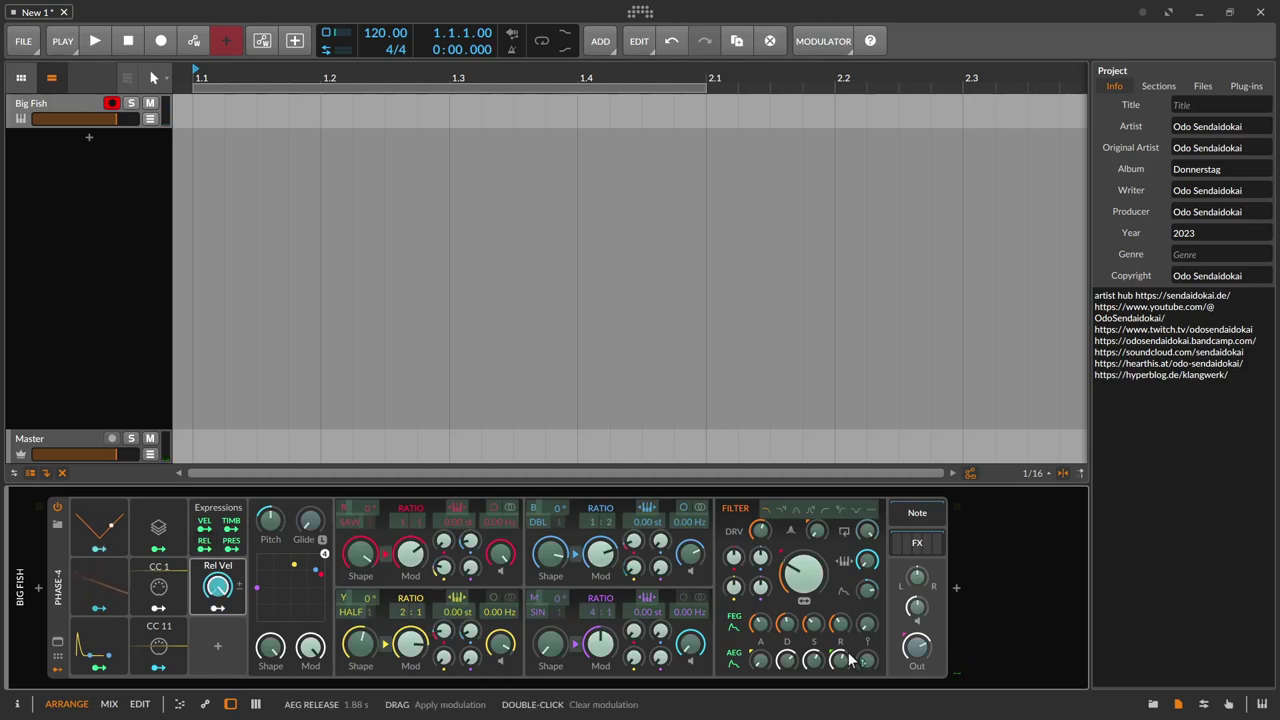
{"action": "left_click_drag", "start_coordinate": [839, 660], "coordinate": [839, 675]}
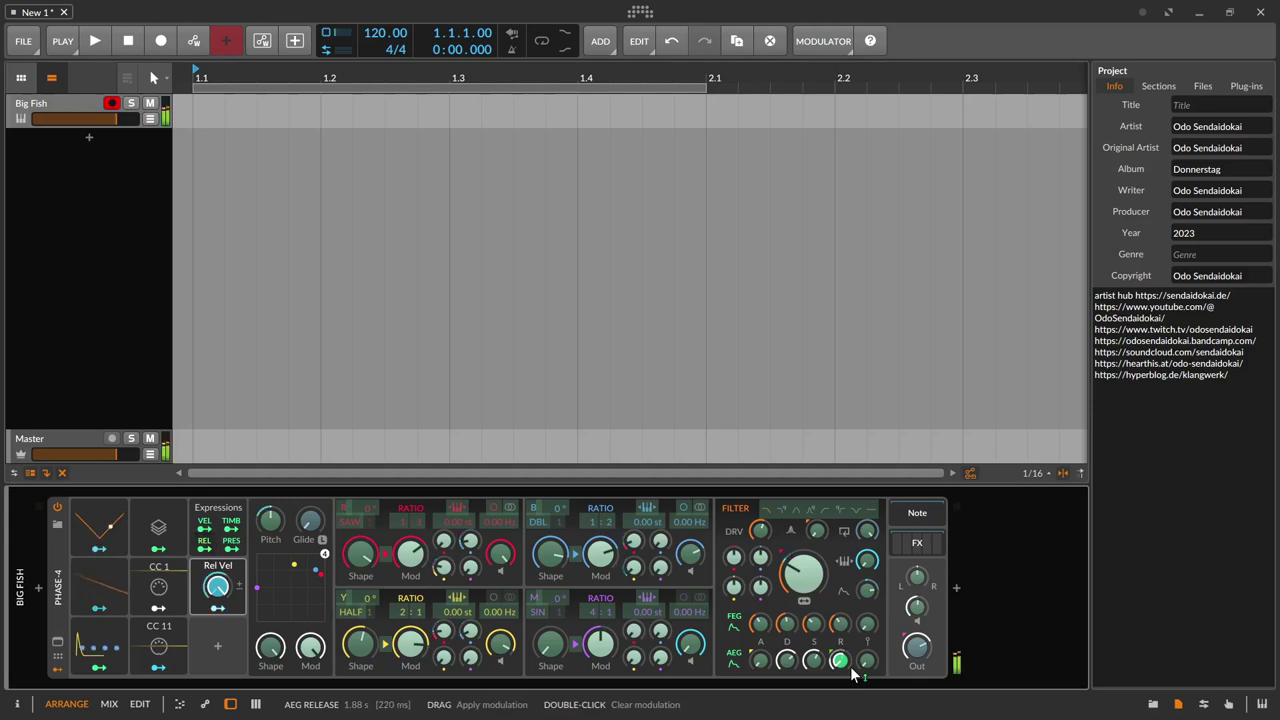
Try to route the release velocity expression to the output pan.
{"action": "left_click_drag", "start_coordinate": [918, 580], "coordinate": [918, 600]}
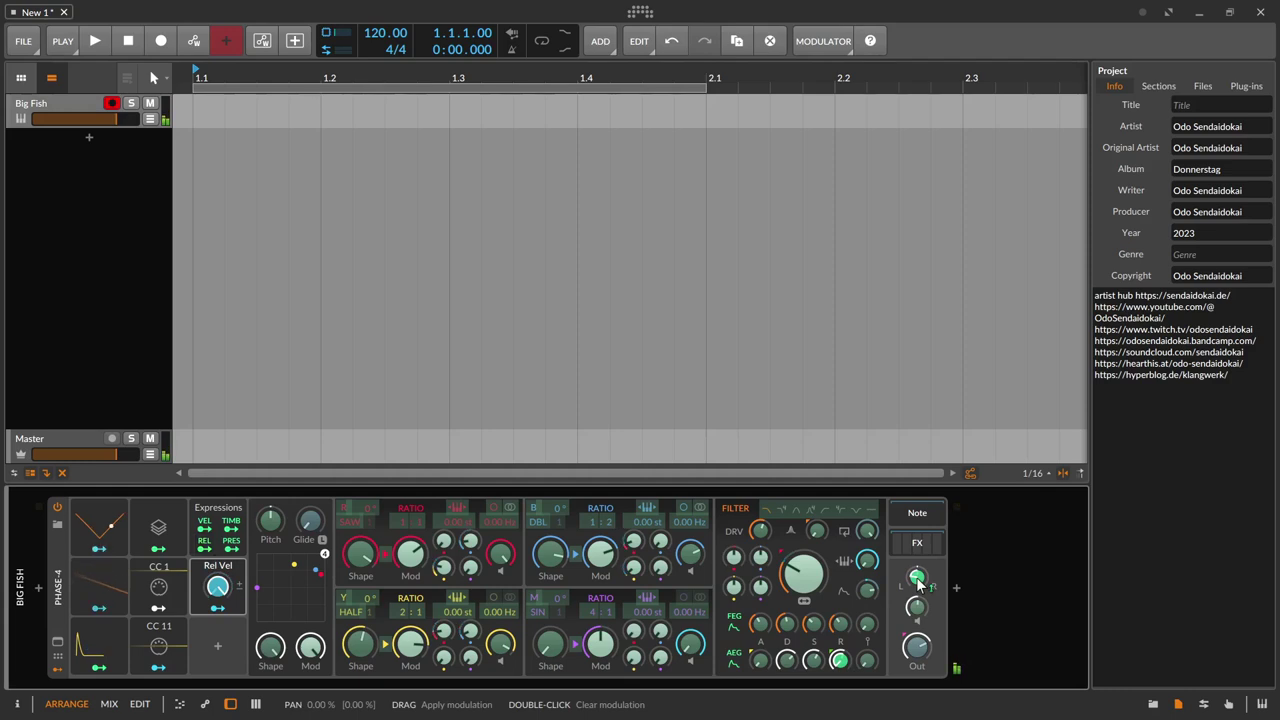
{"action": "left_click_drag", "start_coordinate": [918, 581], "coordinate": [918, 628]}
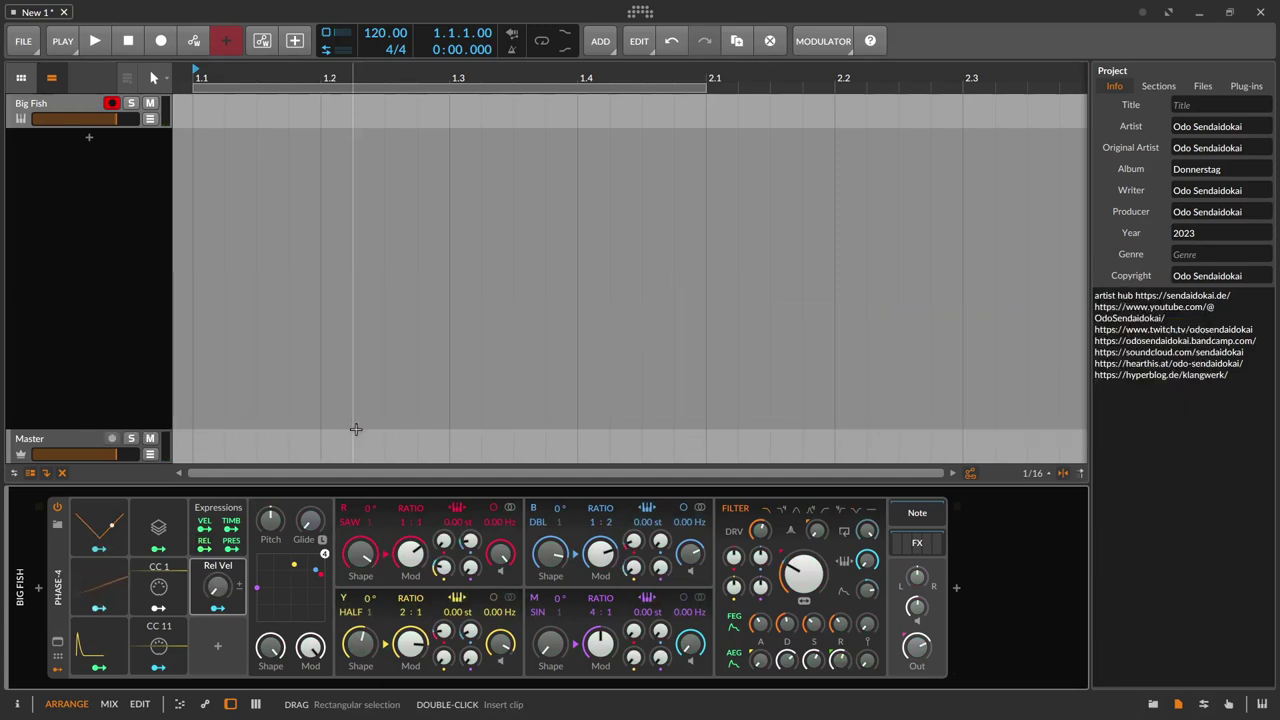
Duplicate the Rel Vel macro into the slot below it and name the copy "Aftert".
{"action": "left_click_drag", "start_coordinate": [201, 583], "coordinate": [203, 640]}
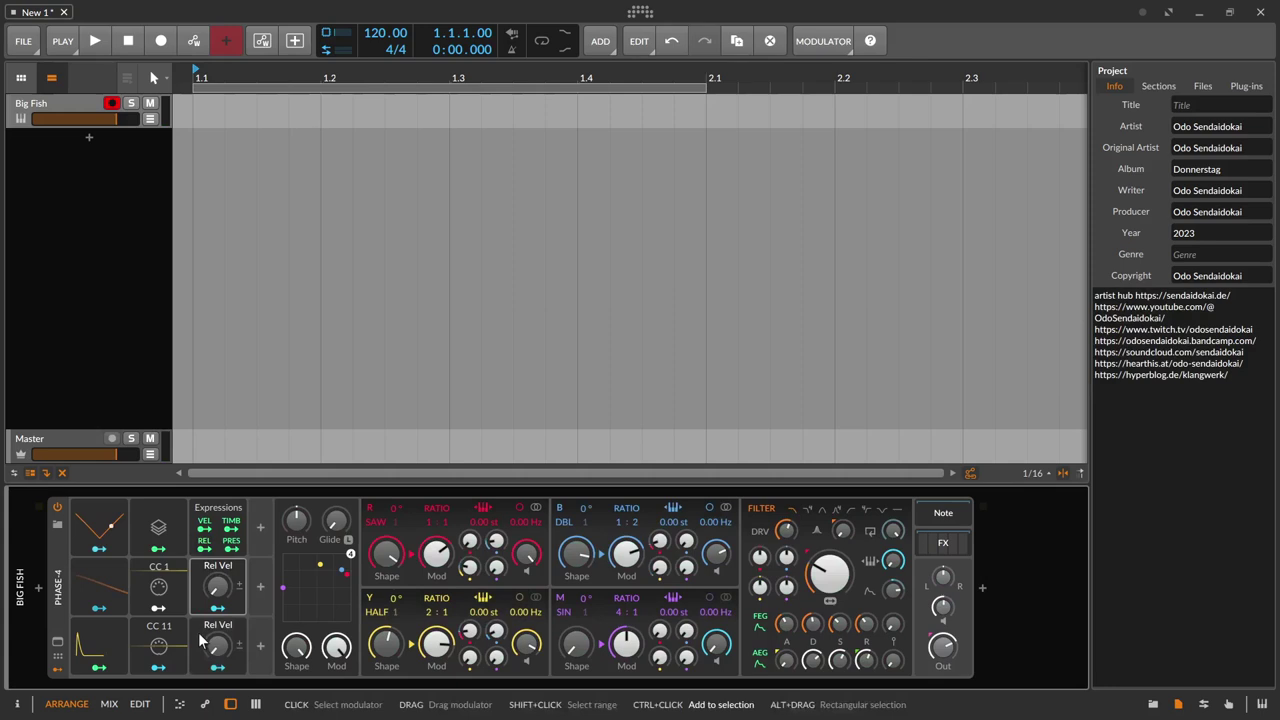
{"action": "left_click", "coordinate": [234, 545]}
{"action": "double_click", "coordinate": [212, 625]}
{"action": "type", "text": "Aftert"}
{"action": "key", "text": "Return"}
Route the pressure expression to the Aftert macro, checking that release velocity drives only the Rel Vel macro.
{"action": "left_click", "coordinate": [233, 545]}
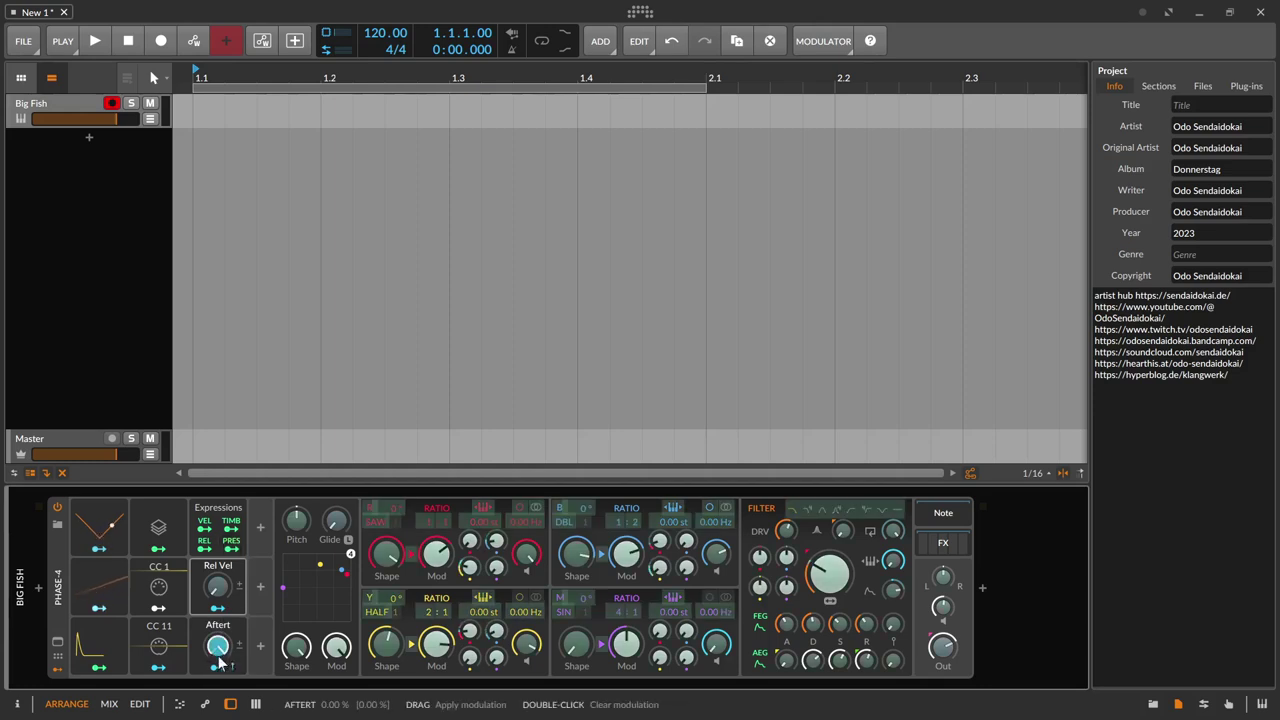
{"action": "left_click", "coordinate": [206, 541]}
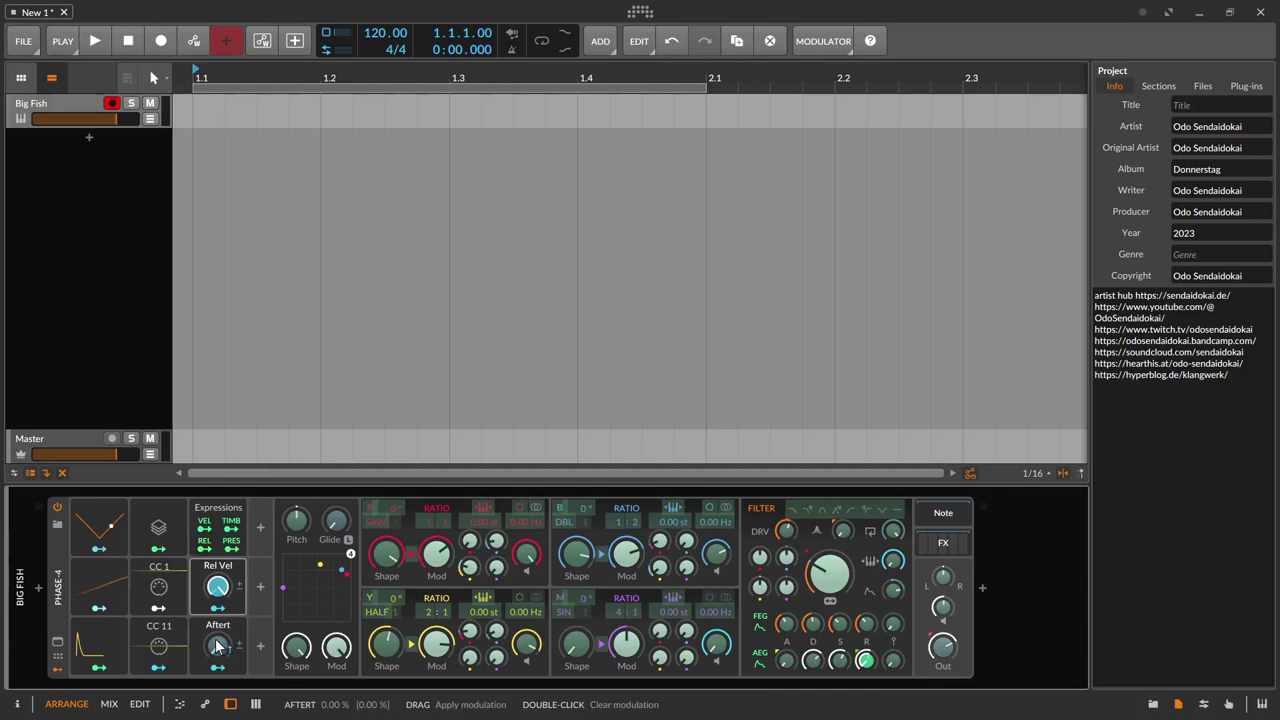
{"action": "left_click_drag", "start_coordinate": [217, 647], "coordinate": [219, 560]}
{"action": "left_click", "coordinate": [232, 545]}
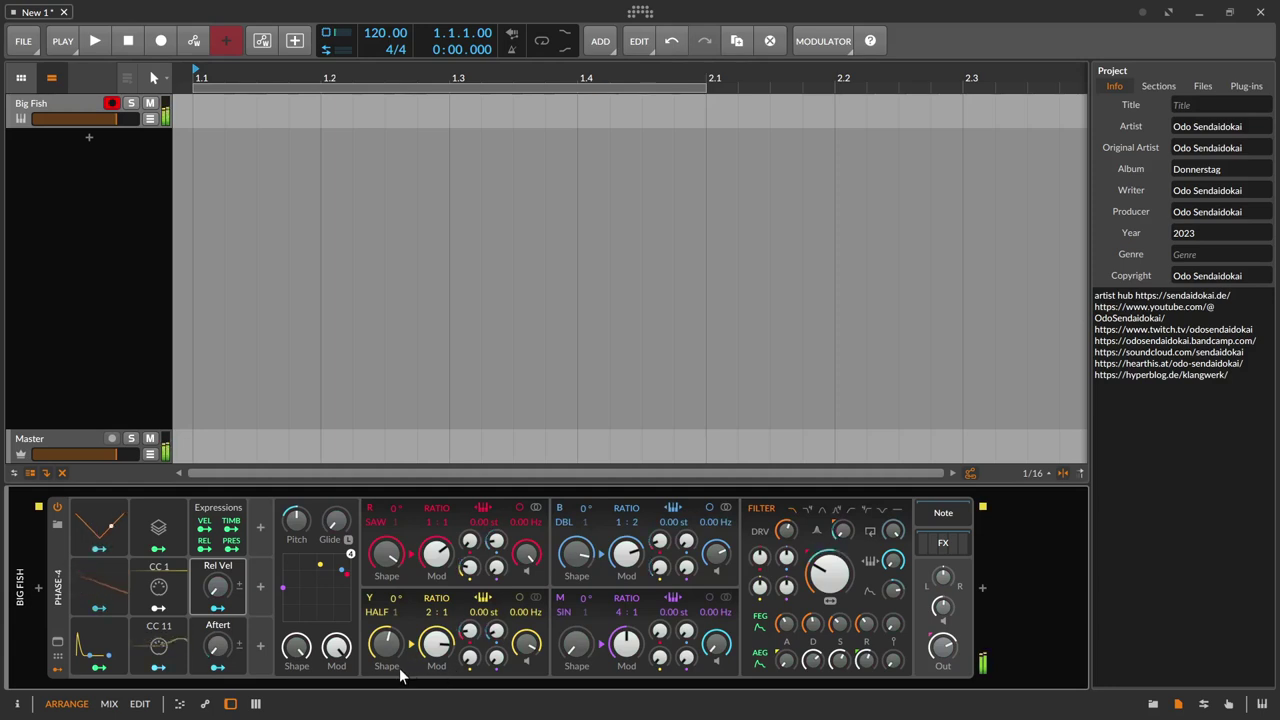
Route the Aftert macro to oscillator R's overall modulation amount, up to 800 %, and to its B, Y and M modulation amounts.
{"action": "left_click", "coordinate": [221, 677]}
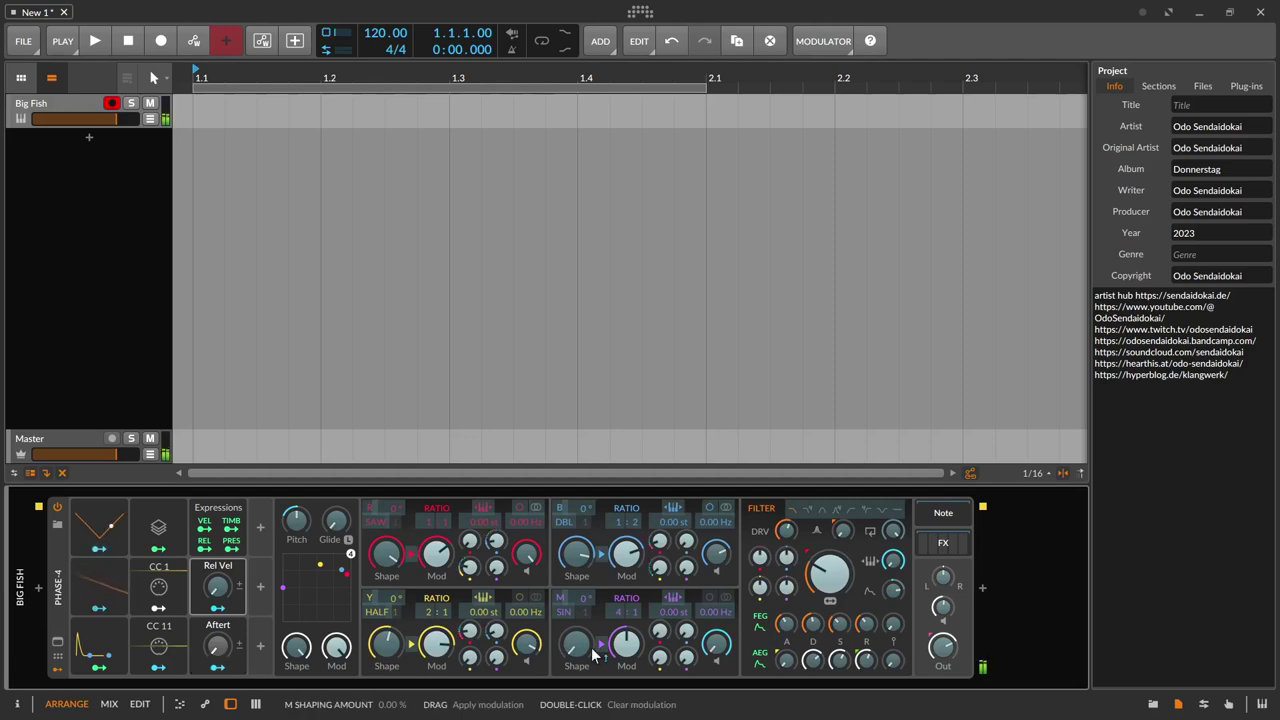
{"action": "left_click_drag", "start_coordinate": [497, 540], "coordinate": [503, 543]}
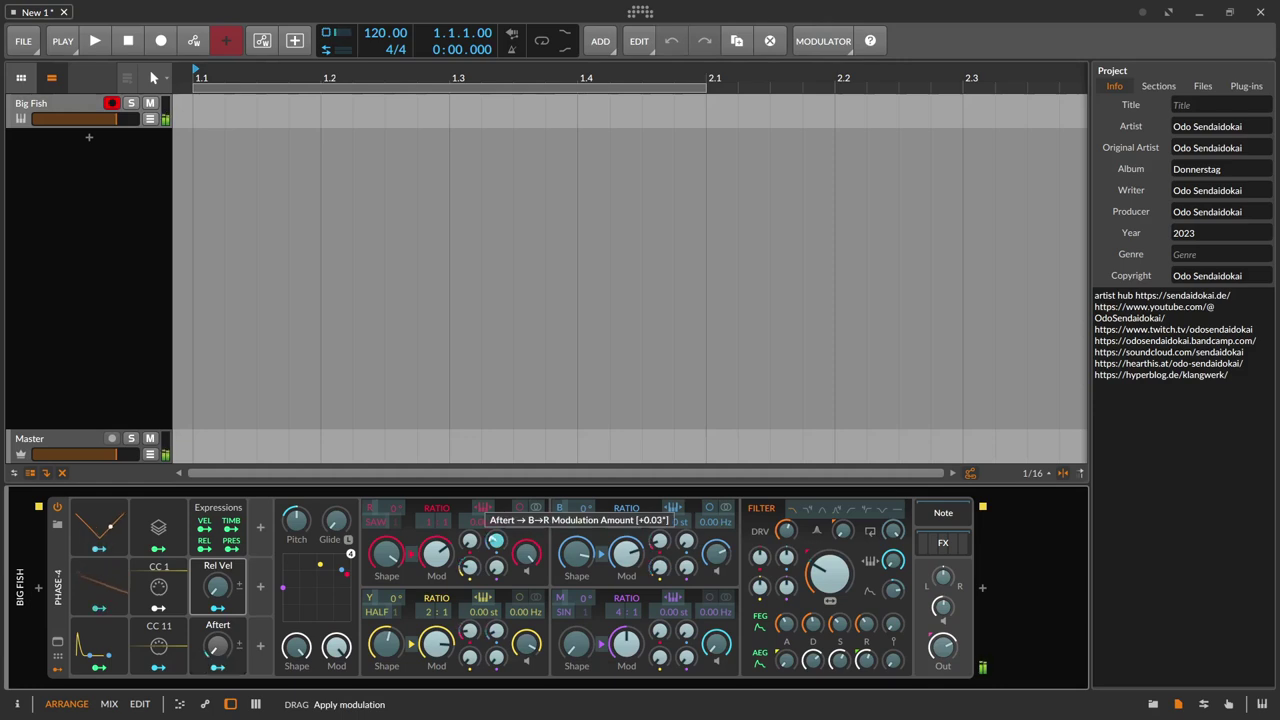
{"action": "left_click_drag", "start_coordinate": [496, 540], "coordinate": [444, 556]}
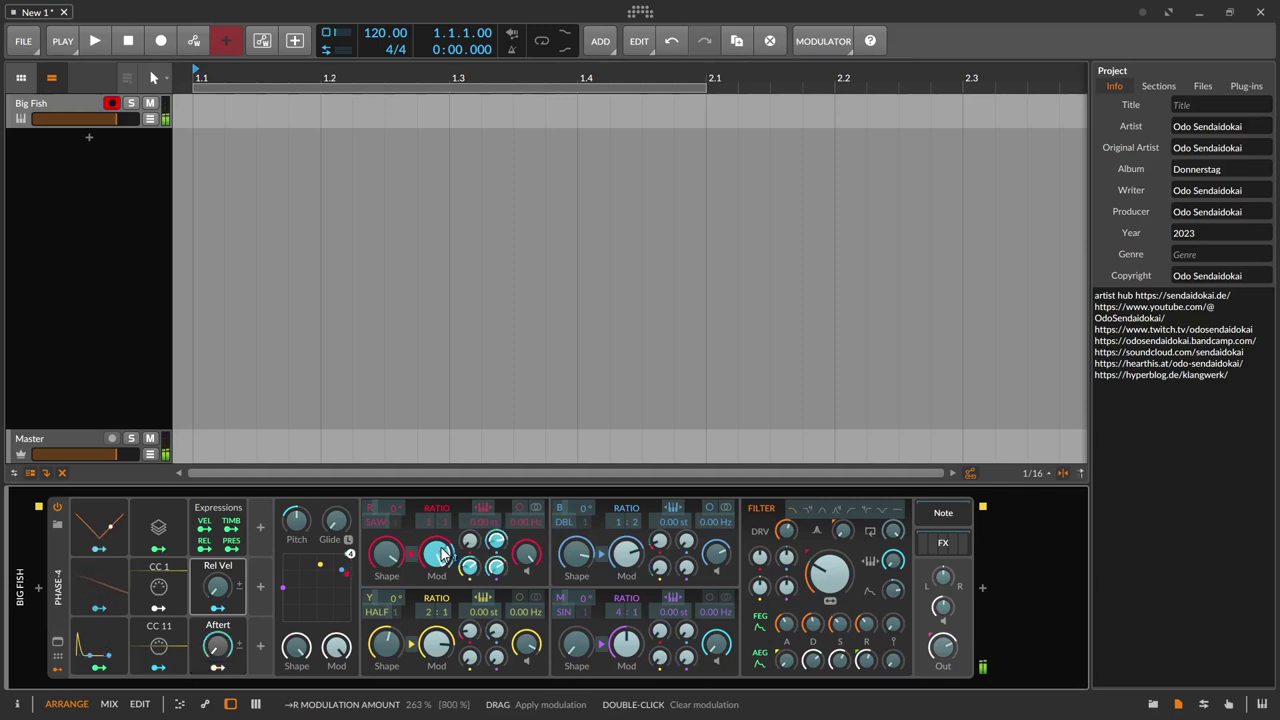
{"action": "left_click_drag", "start_coordinate": [496, 541], "coordinate": [496, 572]}
Route the Aftert macro to the volumes of oscillators B, M and Y, with a depth of about +0.63 on M.
{"action": "left_click_drag", "start_coordinate": [716, 555], "coordinate": [716, 551]}
{"action": "left_click_drag", "start_coordinate": [716, 643], "coordinate": [716, 639]}
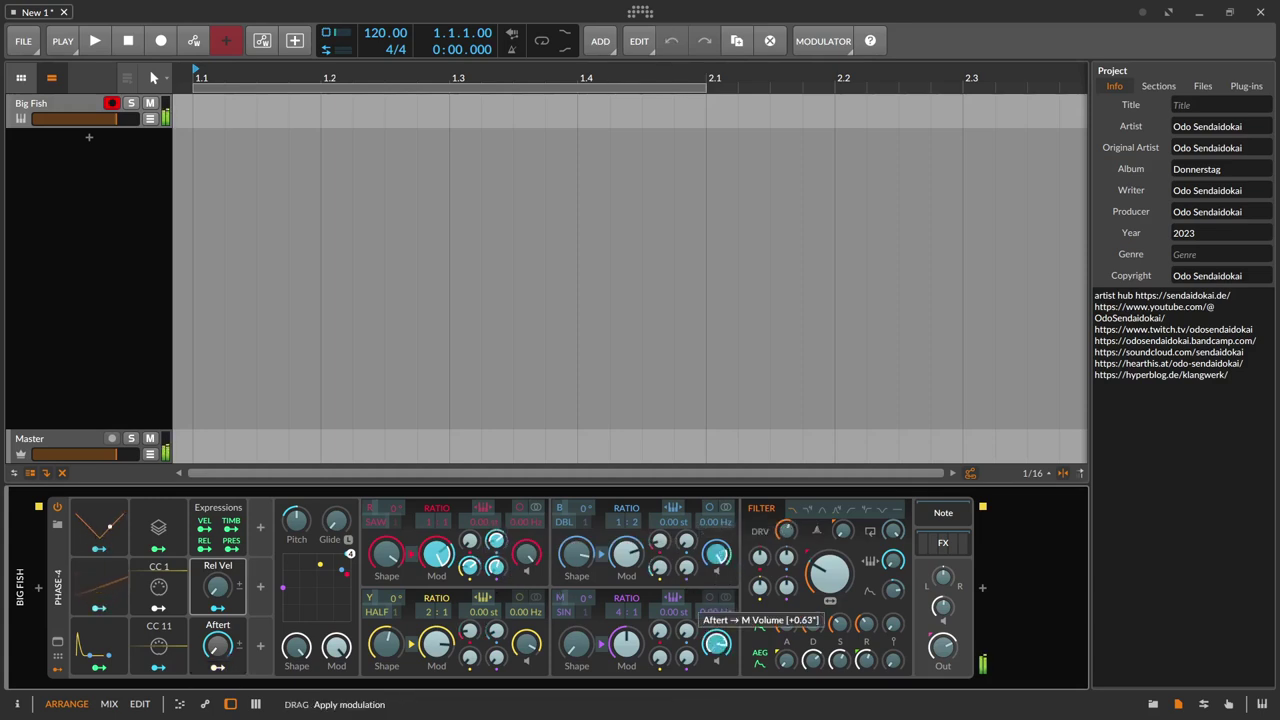
{"action": "left_click_drag", "start_coordinate": [527, 645], "coordinate": [527, 641]}
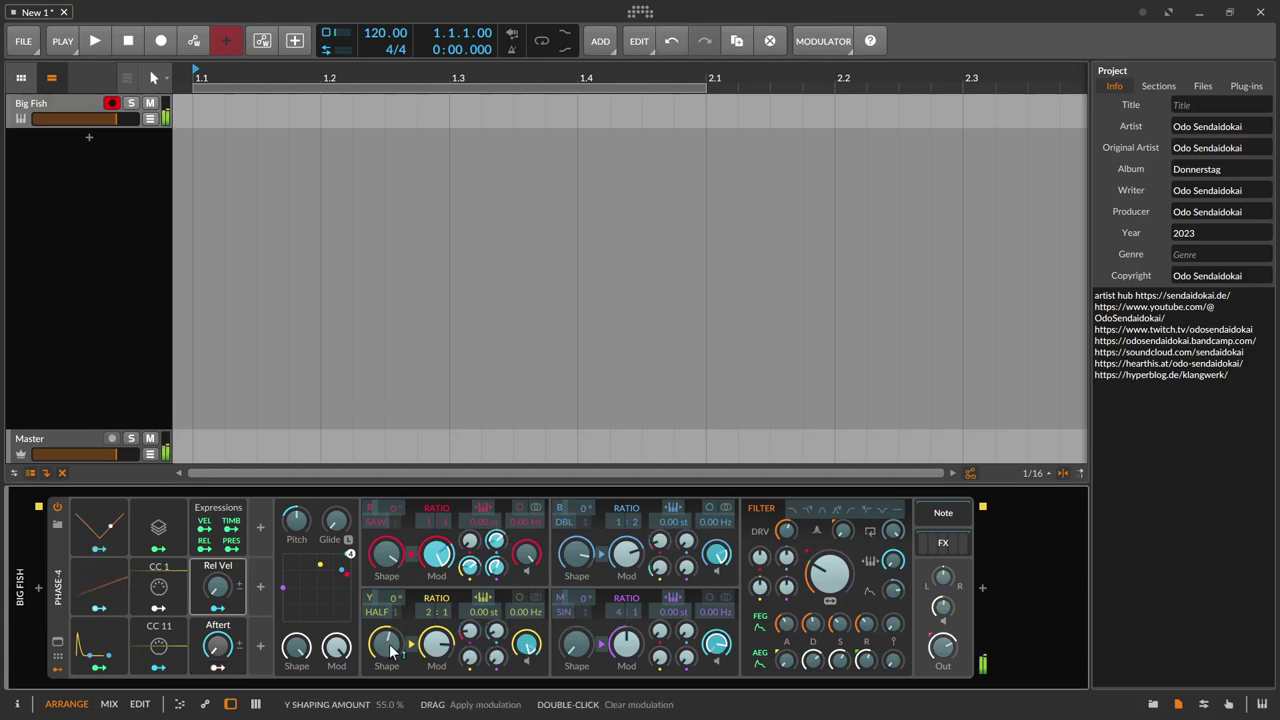
Route the Aftert macro to oscillator Y's shaping amount and to the modulation amounts of oscillators M and B.
{"action": "left_click_drag", "start_coordinate": [391, 650], "coordinate": [391, 645]}
{"action": "left_click_drag", "start_coordinate": [626, 646], "coordinate": [626, 642]}
{"action": "left_click_drag", "start_coordinate": [635, 550], "coordinate": [725, 507]}
Route the Aftert macro to the frequency offsets of oscillators B and R and to the M→Filter modulation amount.
{"action": "left_click", "coordinate": [710, 508]}
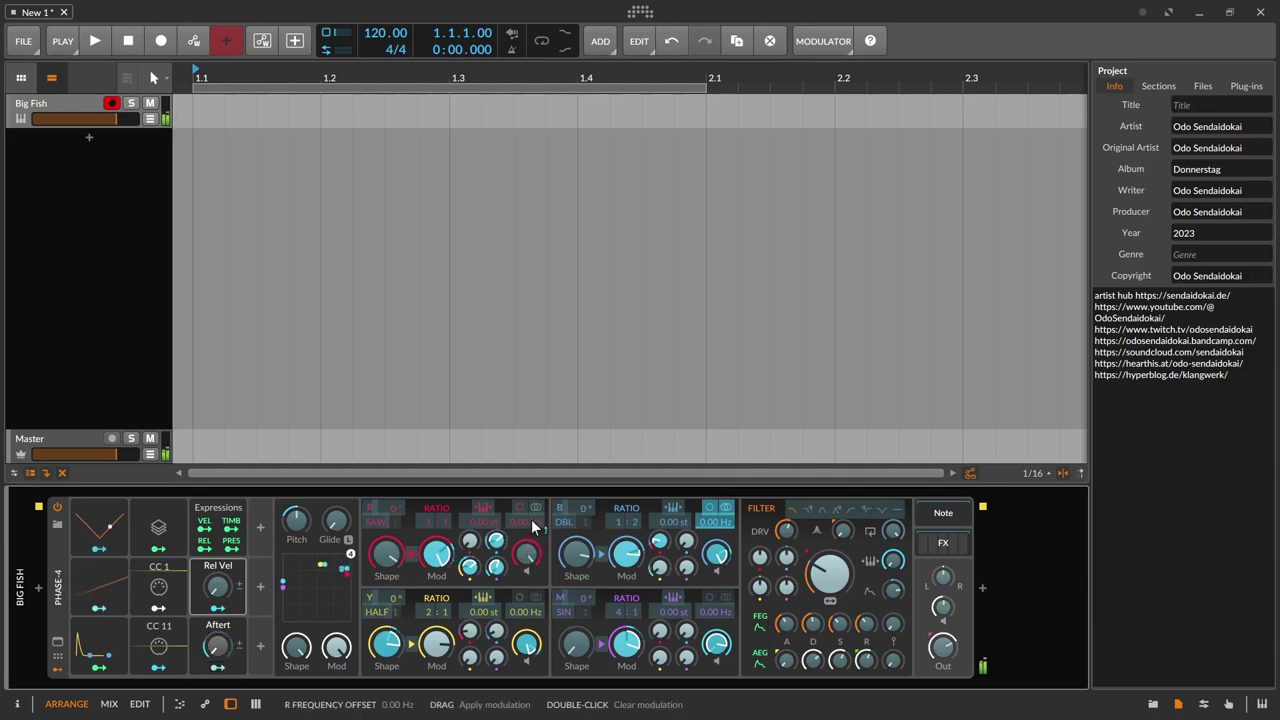
{"action": "left_click_drag", "start_coordinate": [533, 522], "coordinate": [531, 507]}
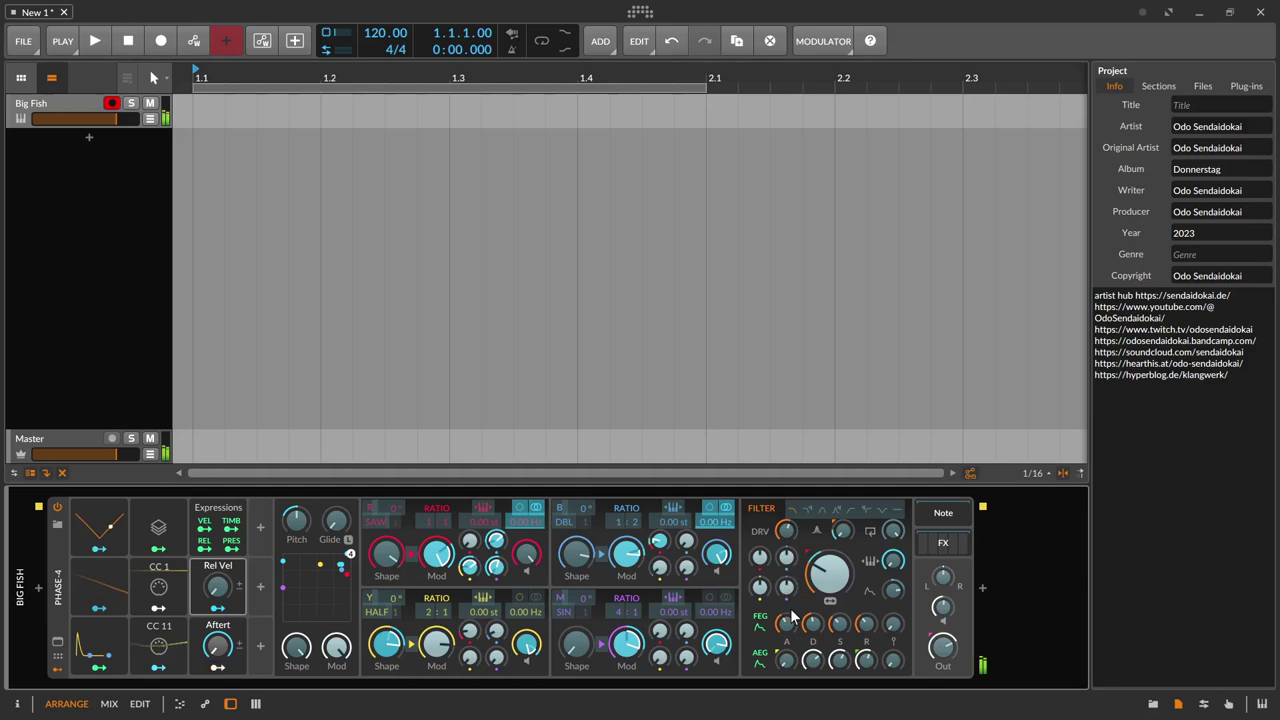
{"action": "mouse_move", "coordinate": [787, 586]}
{"action": "left_mouse_down"}
{"action": "mouse_move", "coordinate": [787, 558]}
{"action": "mouse_move", "coordinate": [789, 593]}
{"action": "left_mouse_up"}
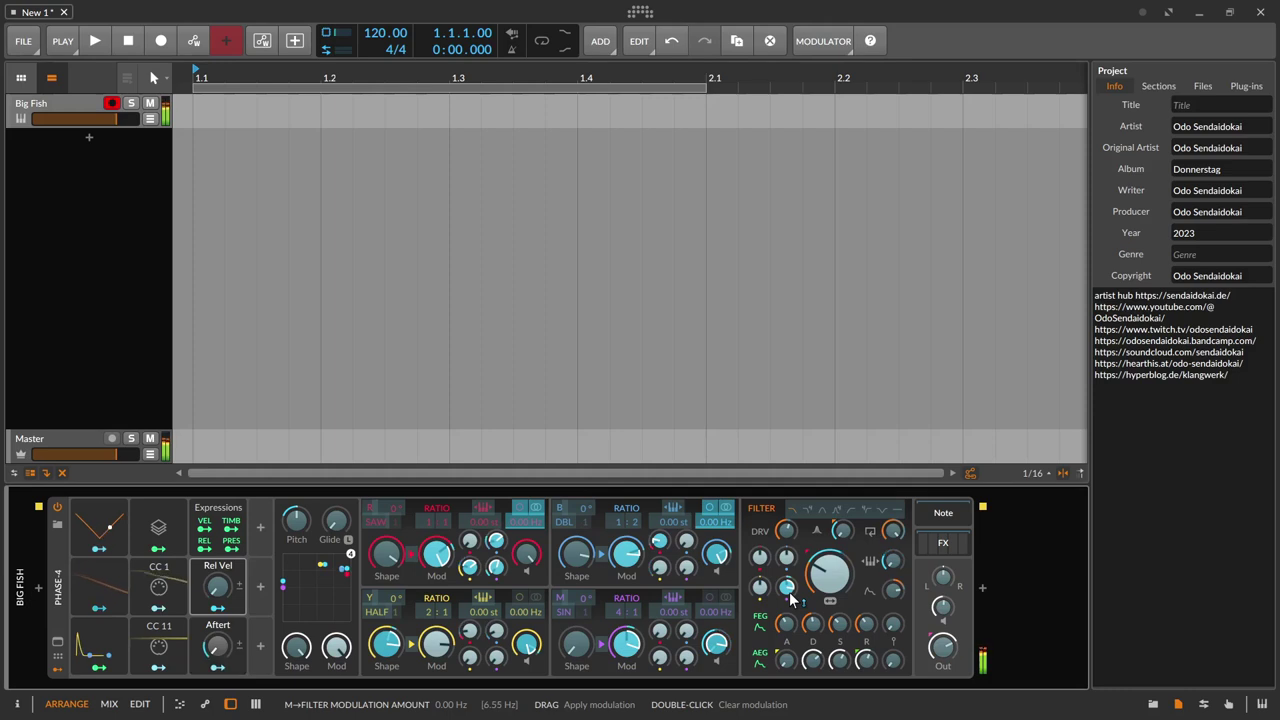
{"action": "key", "text": "Escape"}
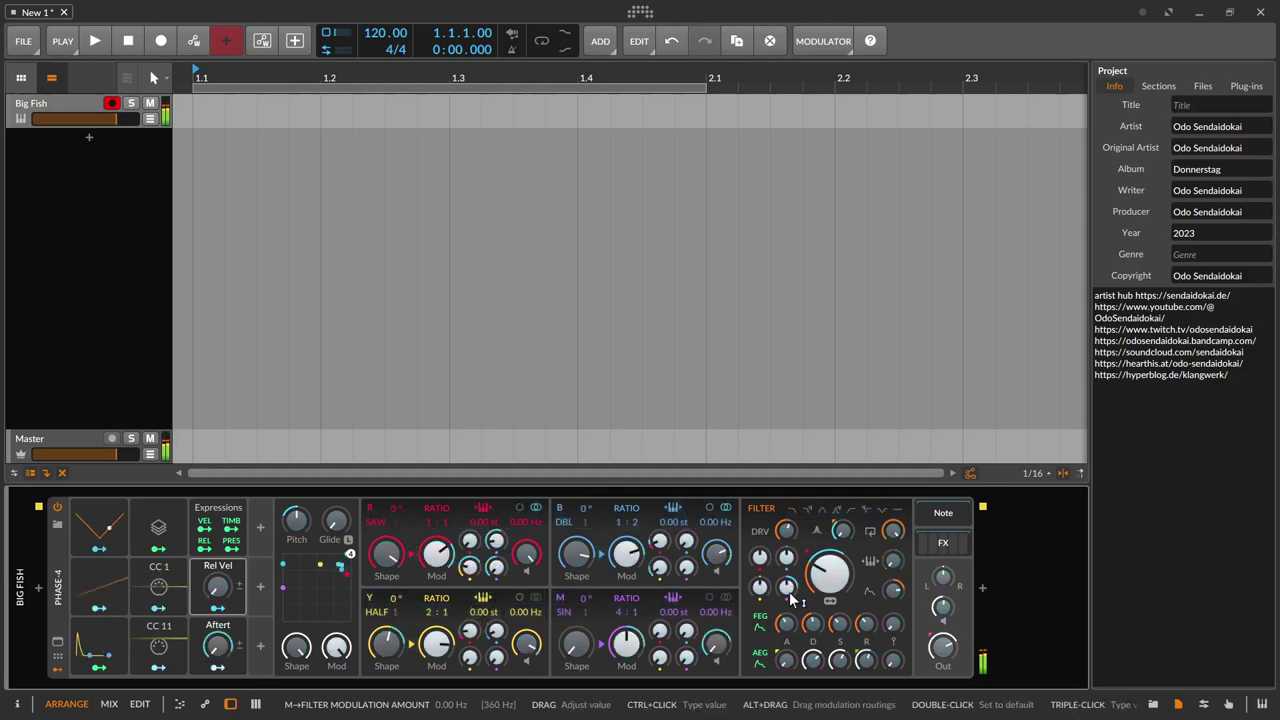